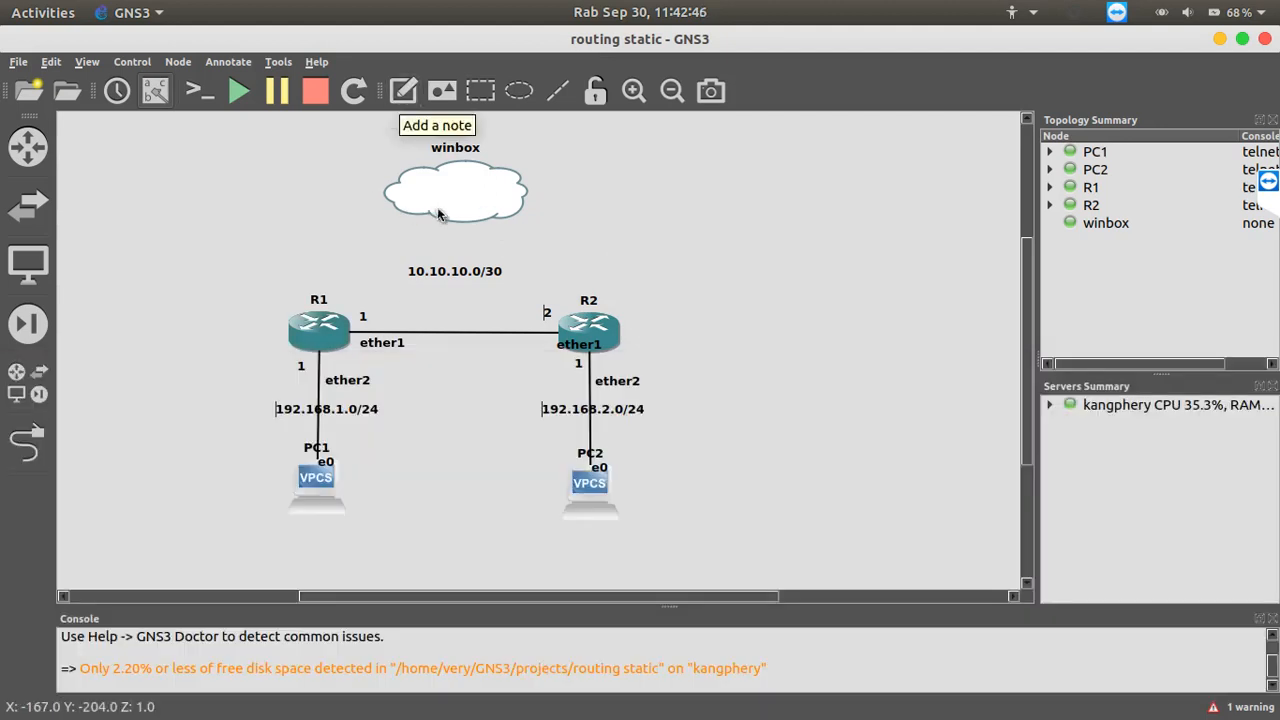
{"action": "mouse_move", "coordinate": [450, 210]}
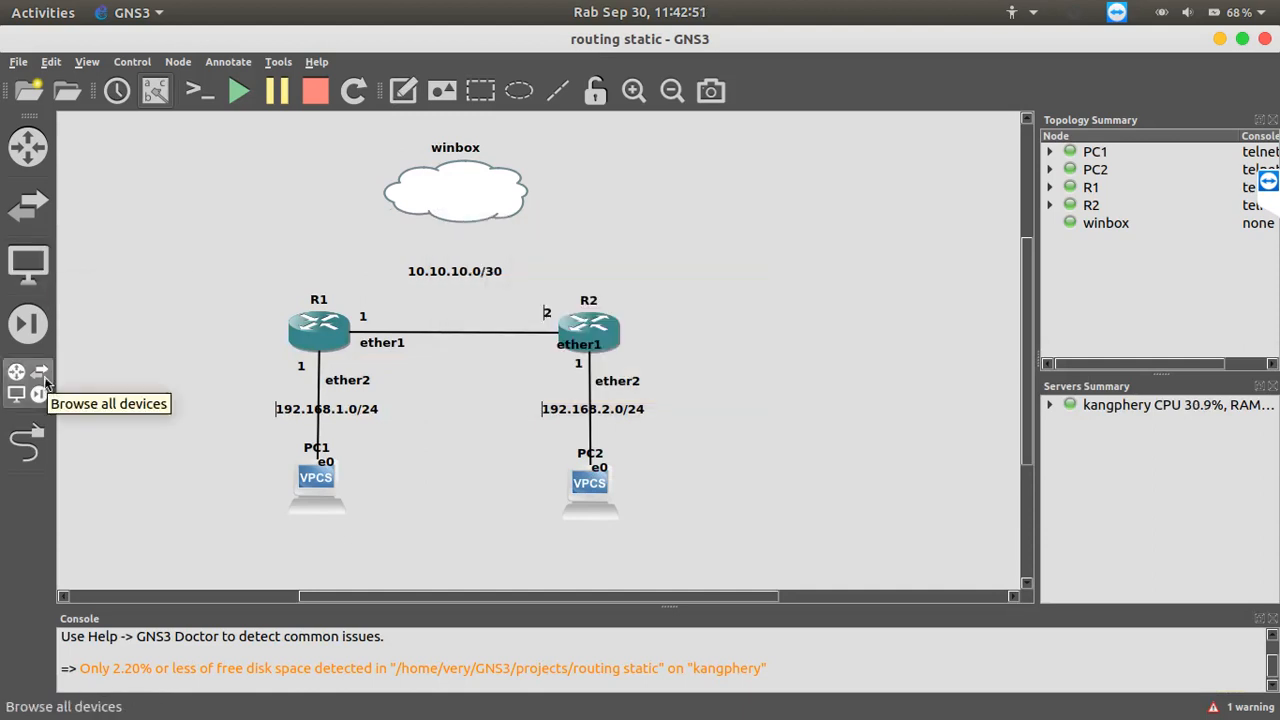
{"action": "left_click", "coordinate": [30, 440]}
{"action": "left_click", "coordinate": [322, 341]}
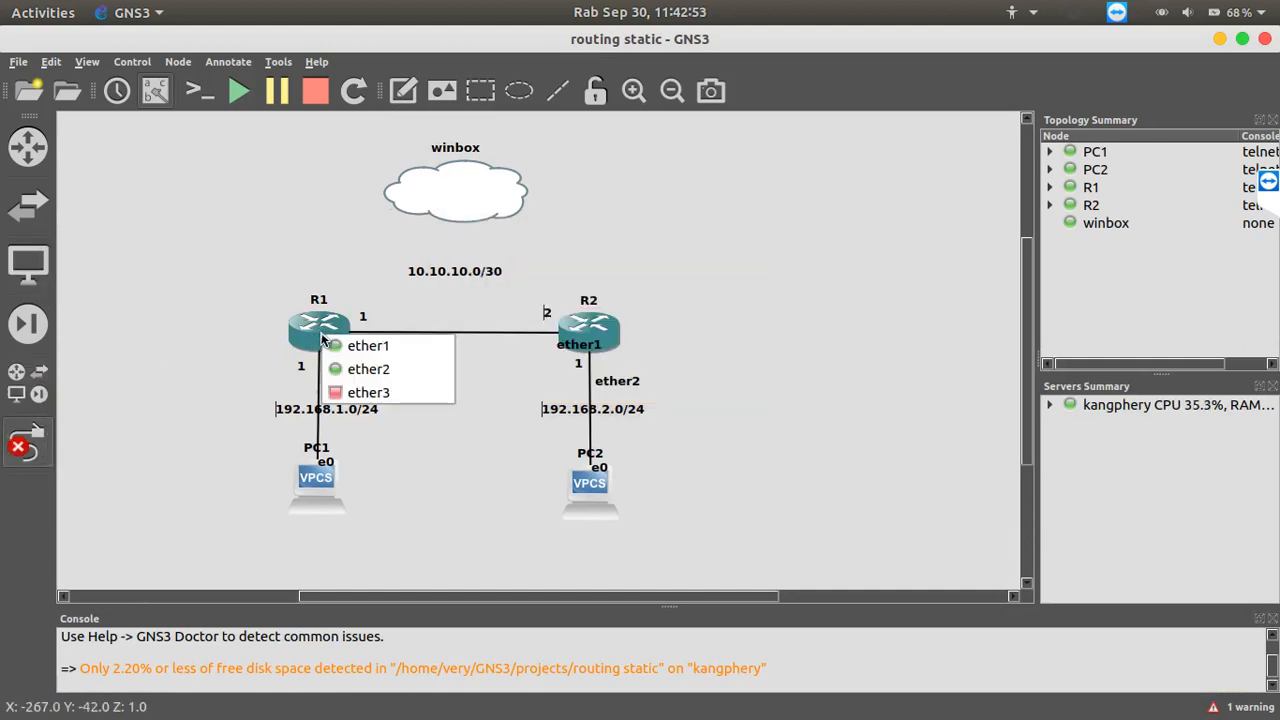
{"action": "left_click", "coordinate": [360, 393]}
{"action": "left_click", "coordinate": [465, 187]}
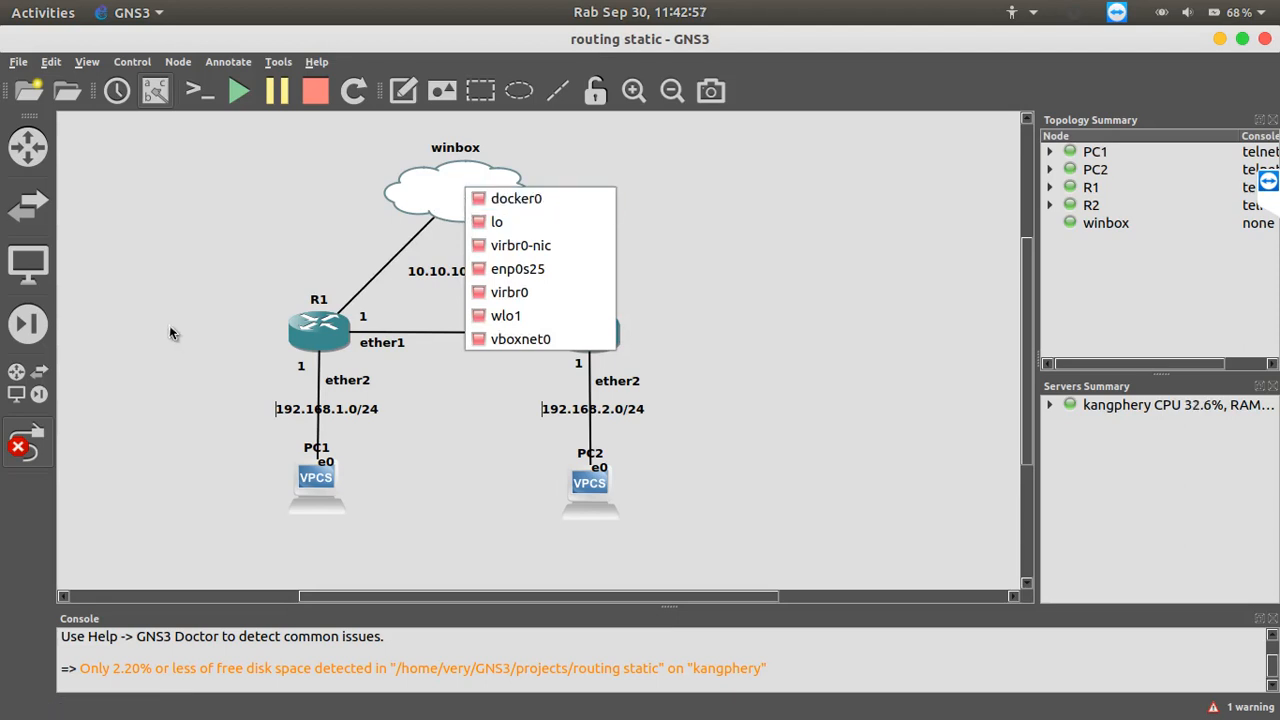
{"action": "left_click", "coordinate": [41, 438]}
{"action": "left_click", "coordinate": [41, 440]}
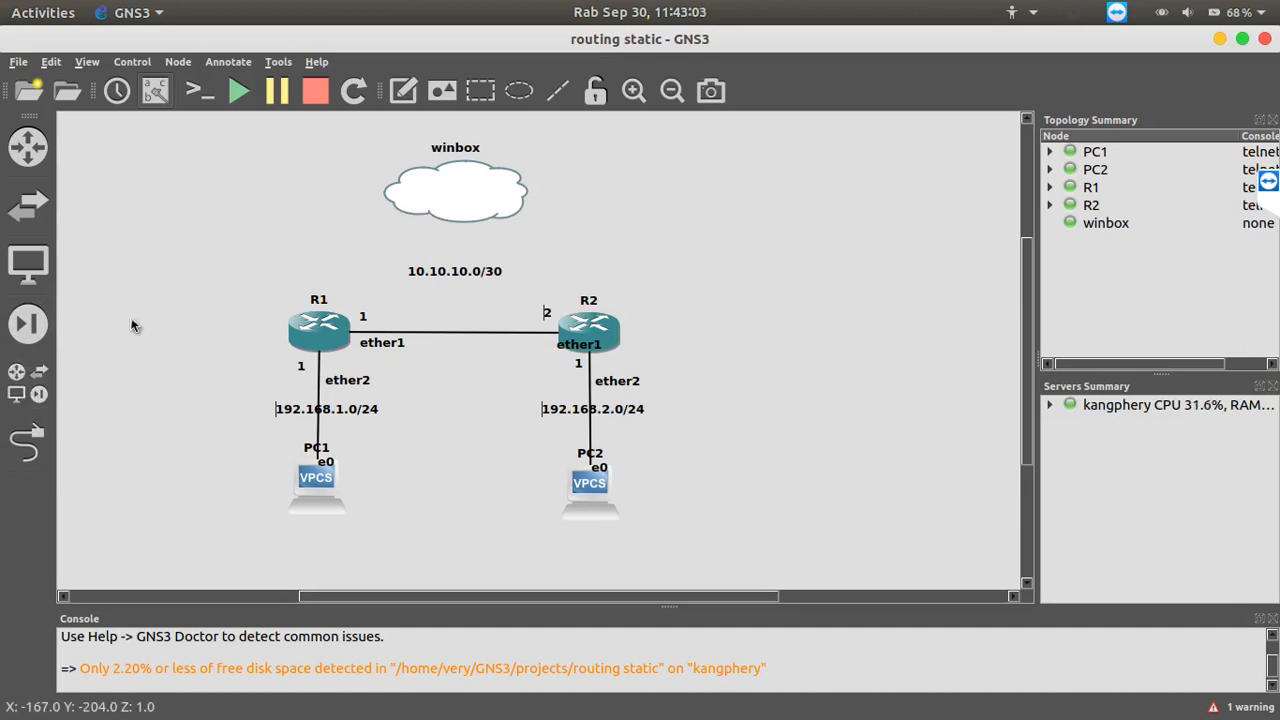
Add an Ethernet switch below the winbox cloud and link its Ethernet0 port to the cloud's virbr0 interface
{"action": "left_click", "coordinate": [30, 383]}
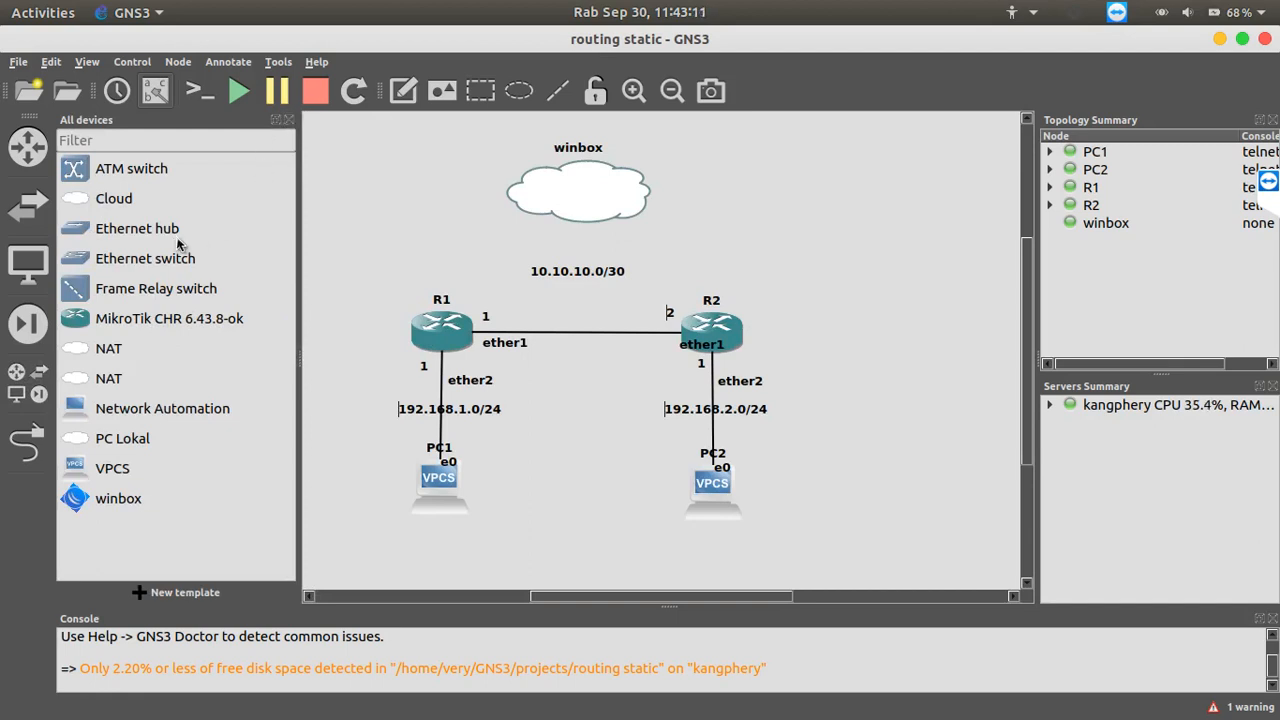
{"action": "left_click_drag", "start_coordinate": [68, 262], "coordinate": [592, 267]}
{"action": "left_click", "coordinate": [28, 440]}
{"action": "left_click", "coordinate": [598, 258]}
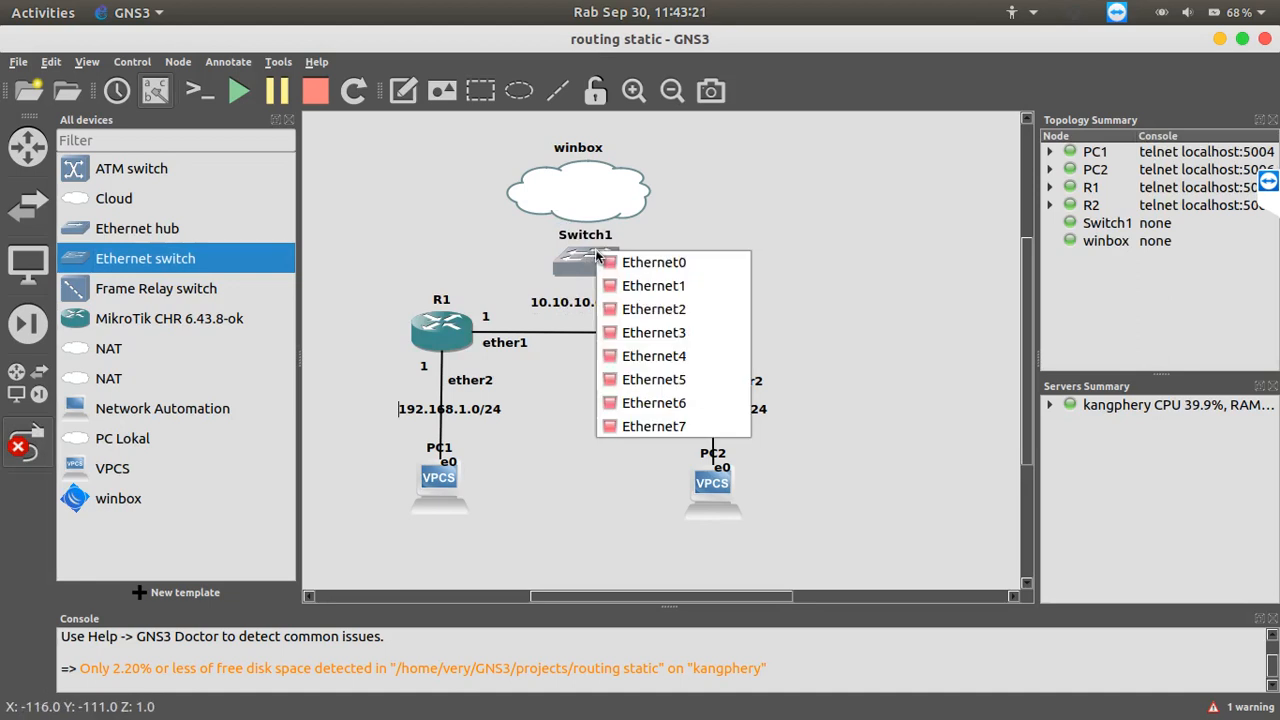
{"action": "left_click", "coordinate": [640, 262]}
{"action": "left_click", "coordinate": [590, 198]}
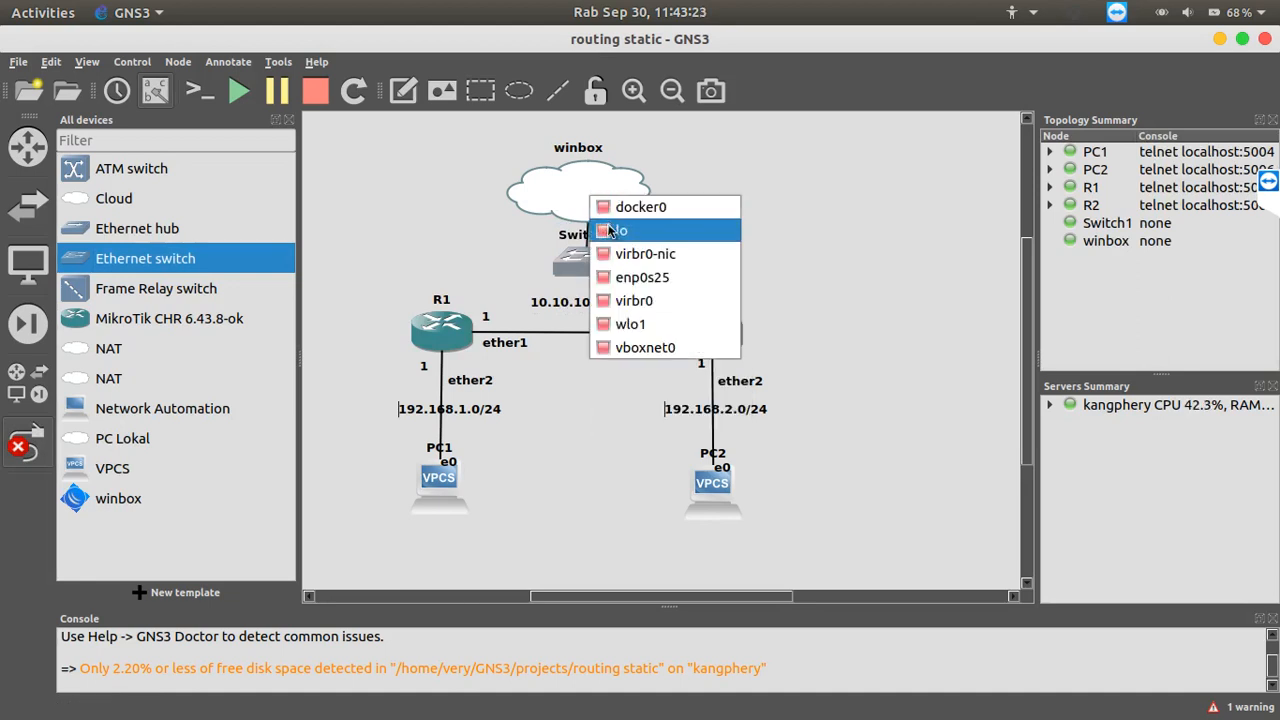
{"action": "left_click", "coordinate": [620, 302]}
Link the switch's Ethernet1 port to R1's ether3 port
{"action": "left_click", "coordinate": [586, 262]}
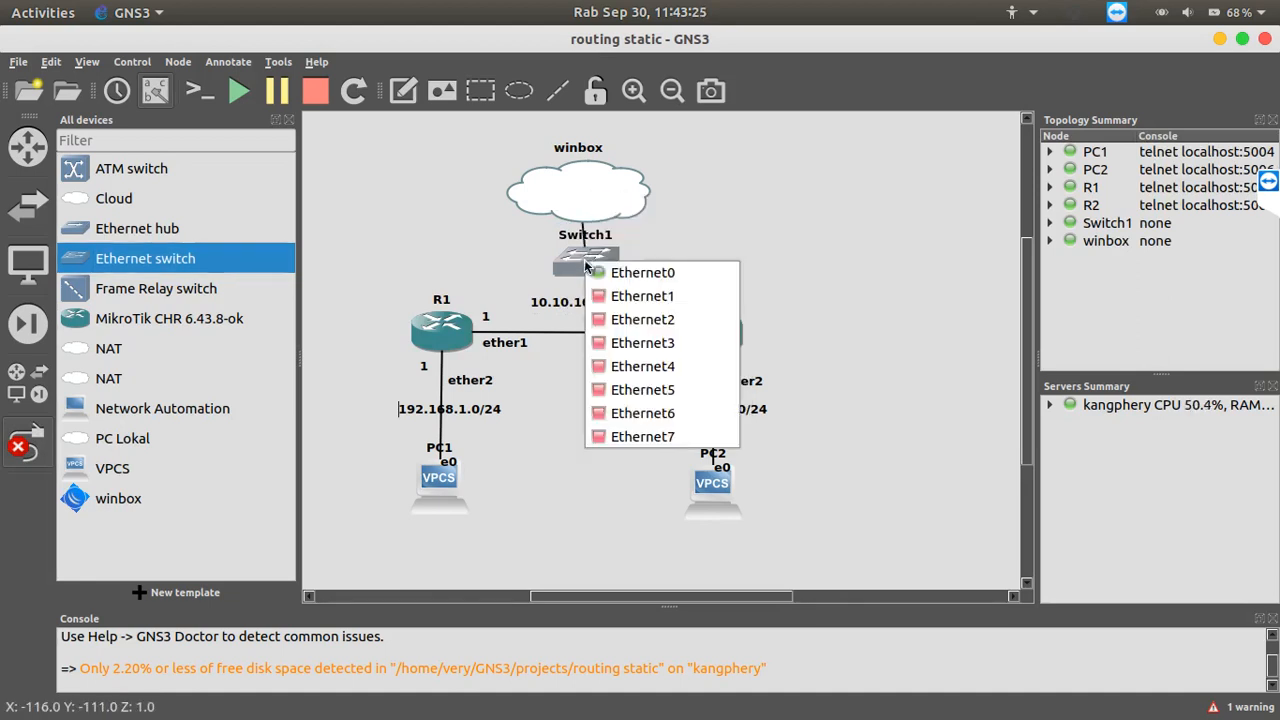
{"action": "left_click", "coordinate": [603, 296]}
{"action": "left_click", "coordinate": [450, 332]}
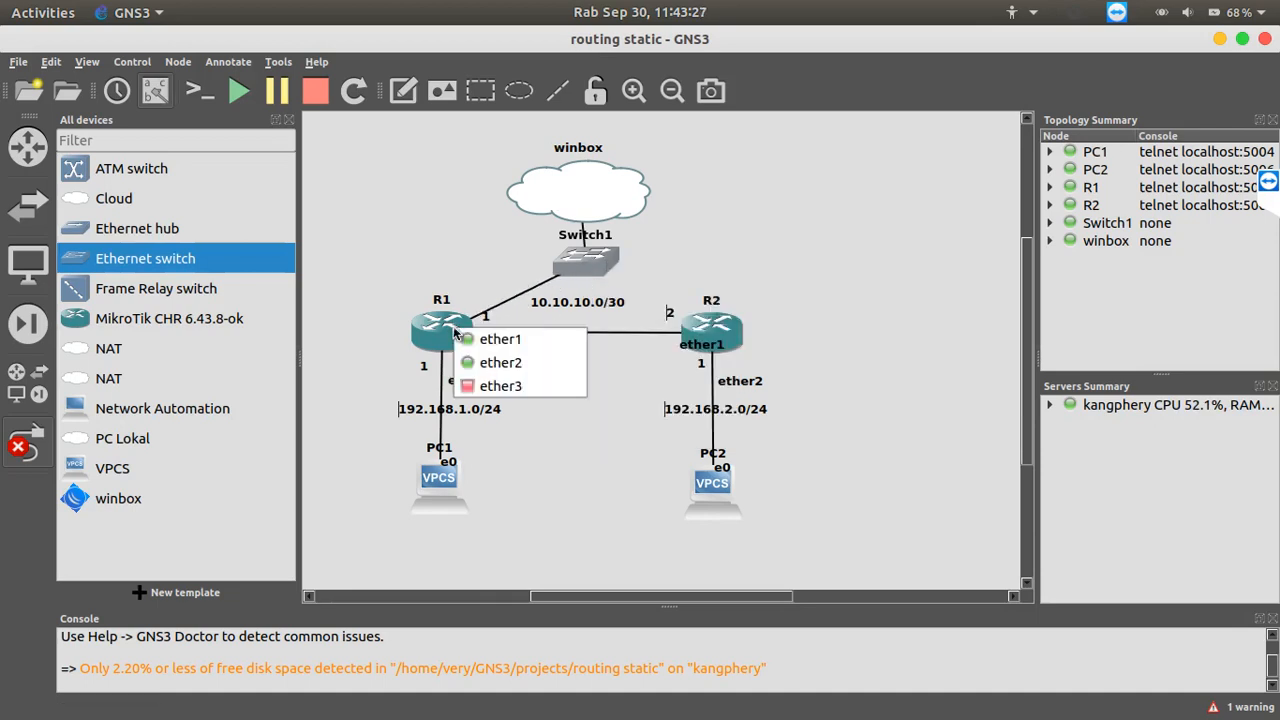
{"action": "left_click", "coordinate": [488, 380]}
Link the switch's Ethernet2 port to R2's ether3 port, finish linking, and dismiss the TeamViewer sponsored-session notice
{"action": "left_click", "coordinate": [597, 255]}
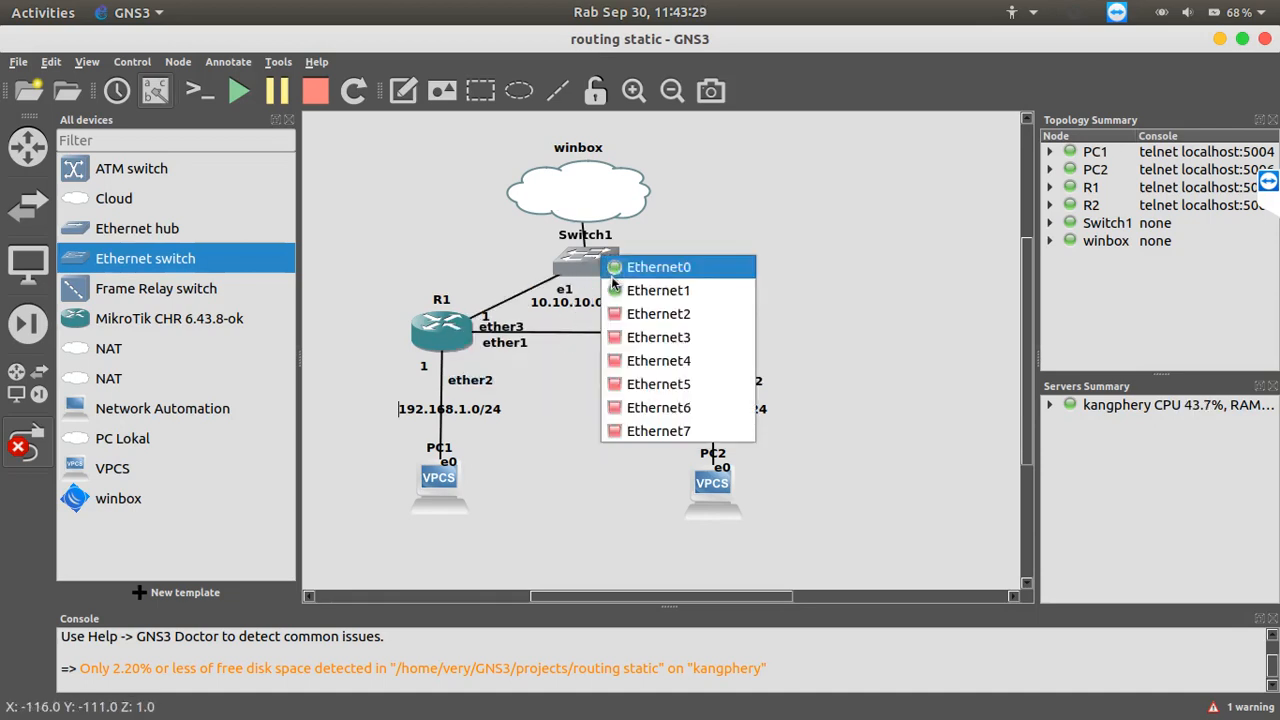
{"action": "left_click", "coordinate": [650, 312]}
{"action": "left_click", "coordinate": [738, 354]}
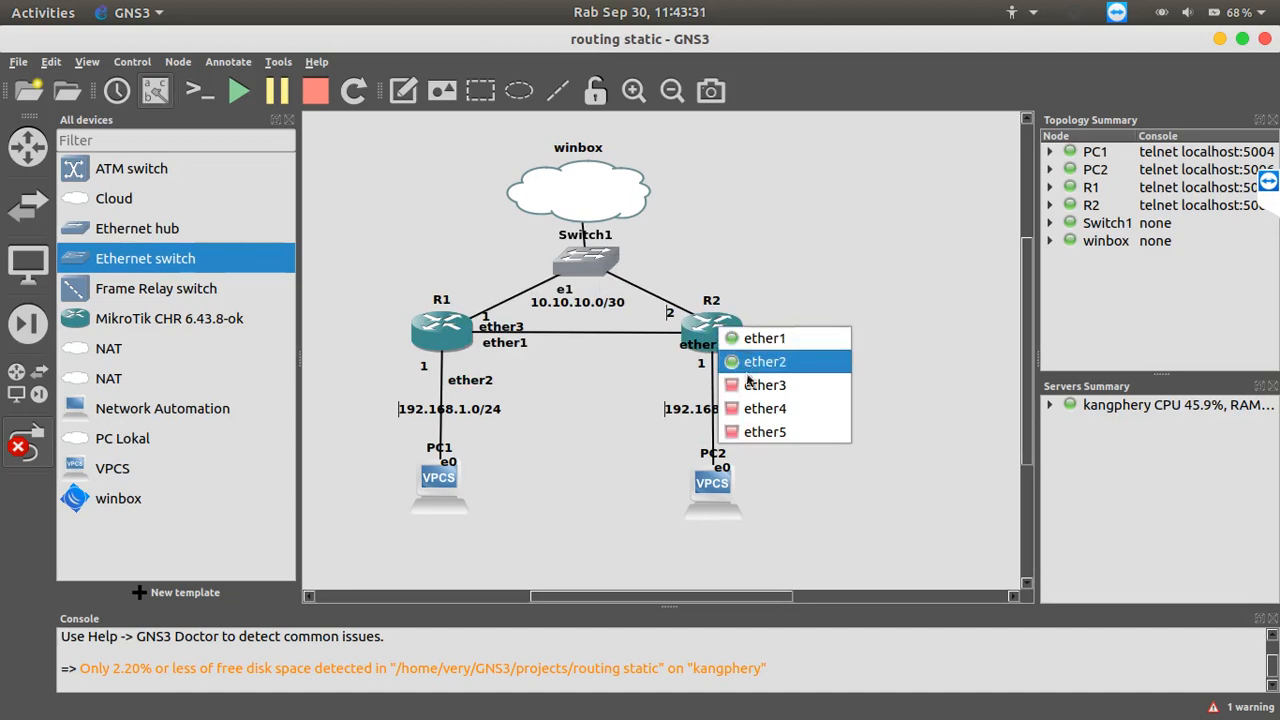
{"action": "left_click", "coordinate": [760, 383]}
{"action": "left_click", "coordinate": [28, 447]}
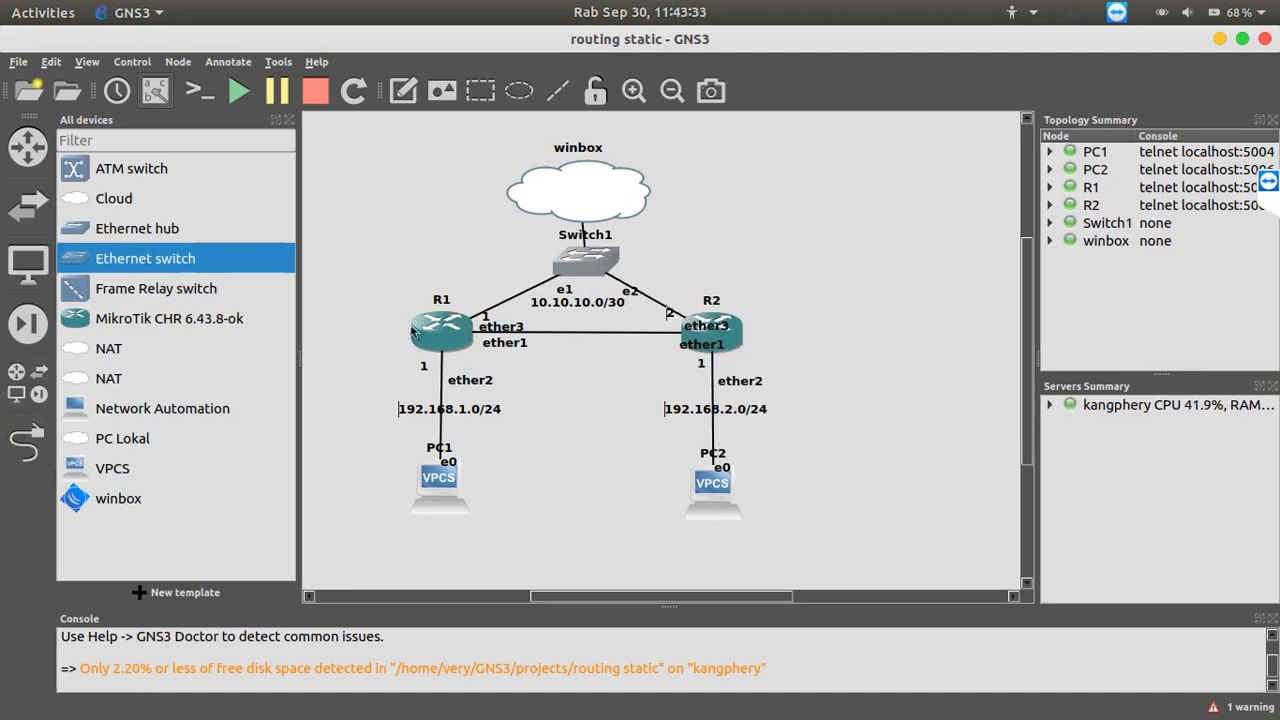
{"action": "left_click", "coordinate": [285, 119]}
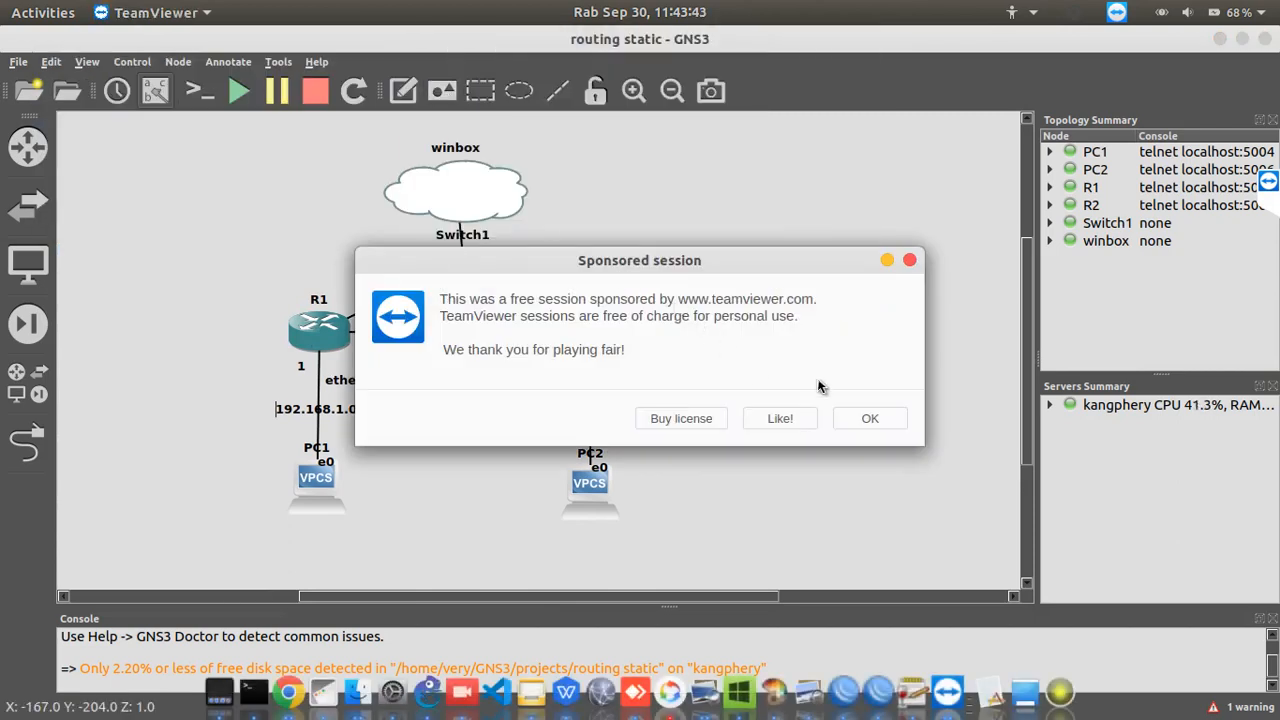
{"action": "left_click", "coordinate": [866, 419]}
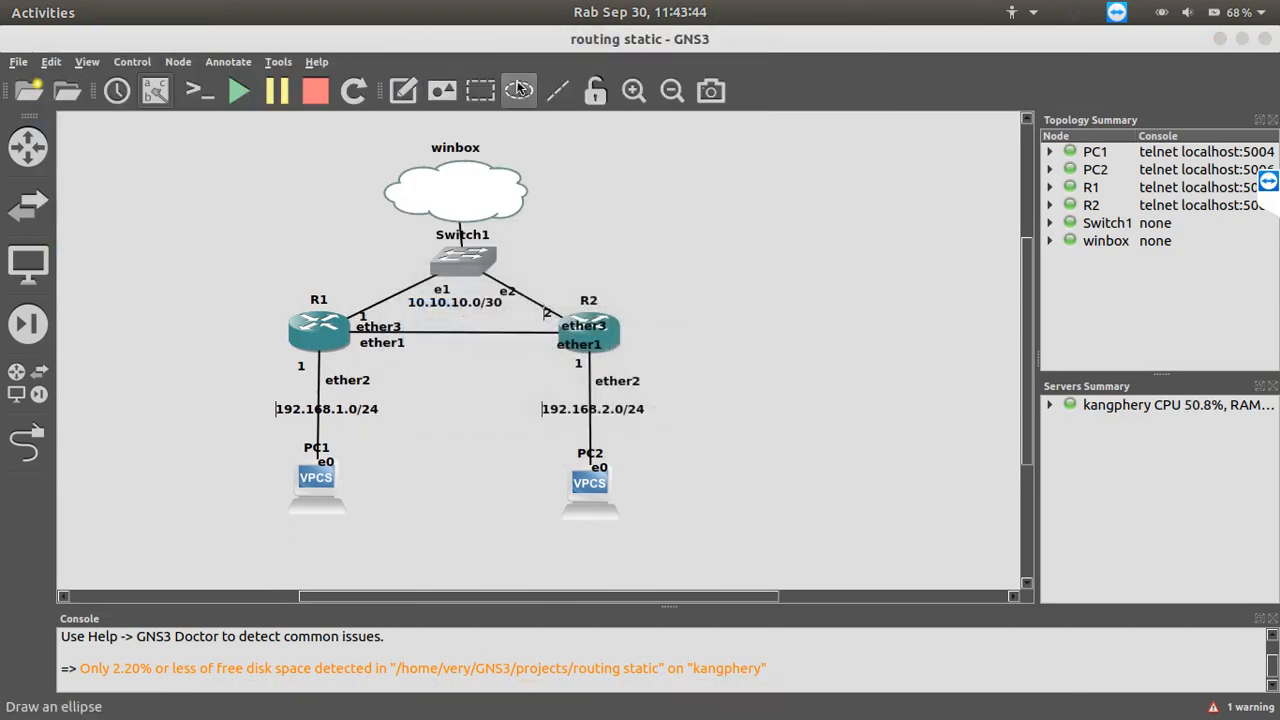
{"action": "left_click", "coordinate": [453, 94]}
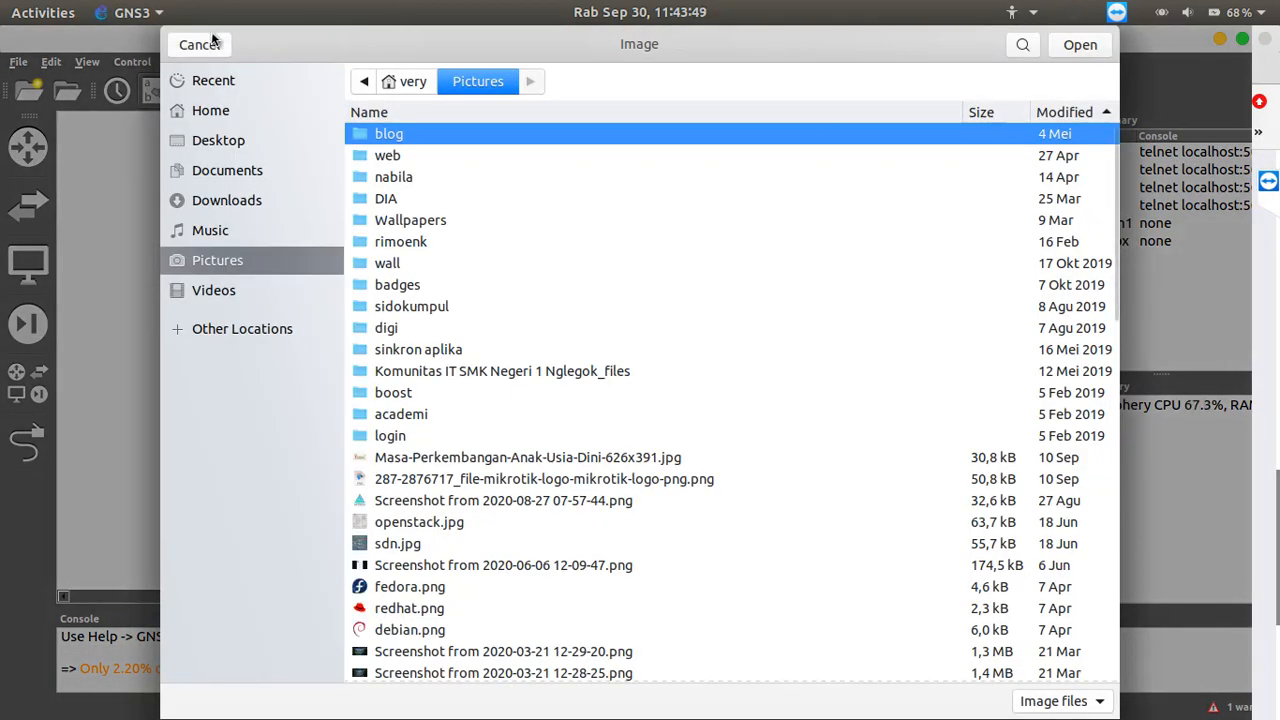
{"action": "left_click", "coordinate": [208, 42]}
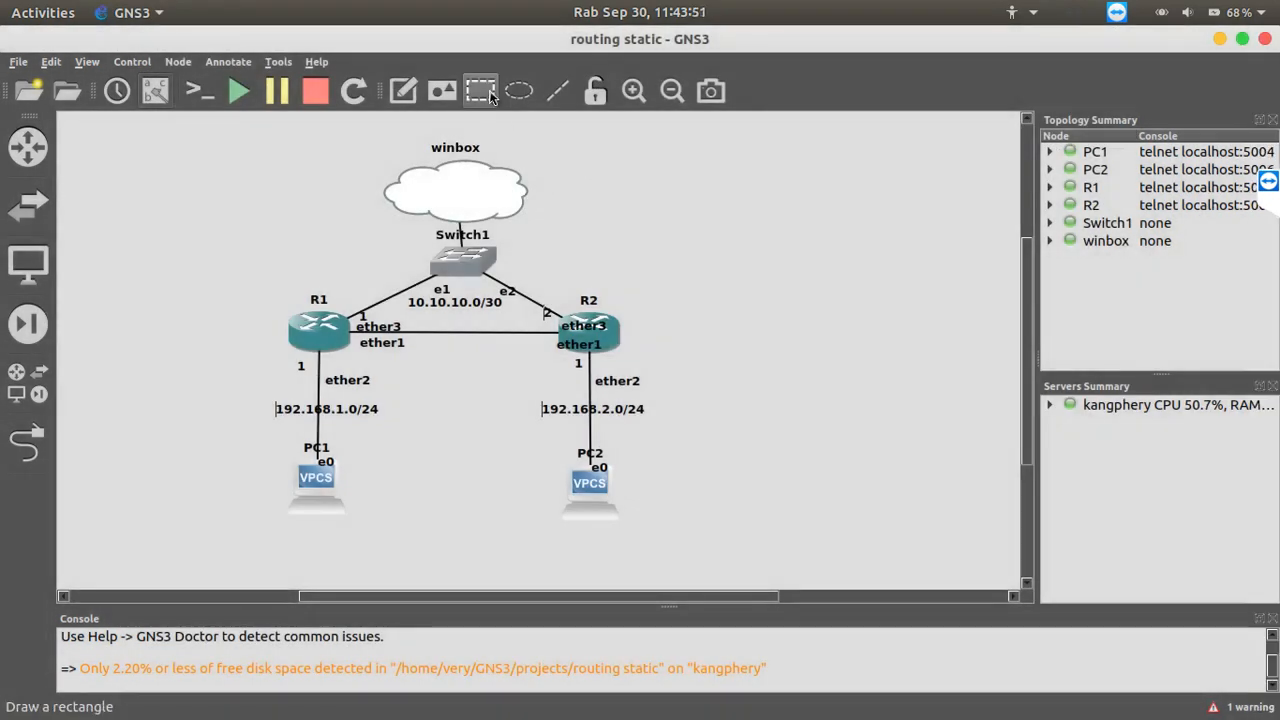
{"action": "left_click", "coordinate": [480, 91]}
{"action": "left_click", "coordinate": [287, 136]}
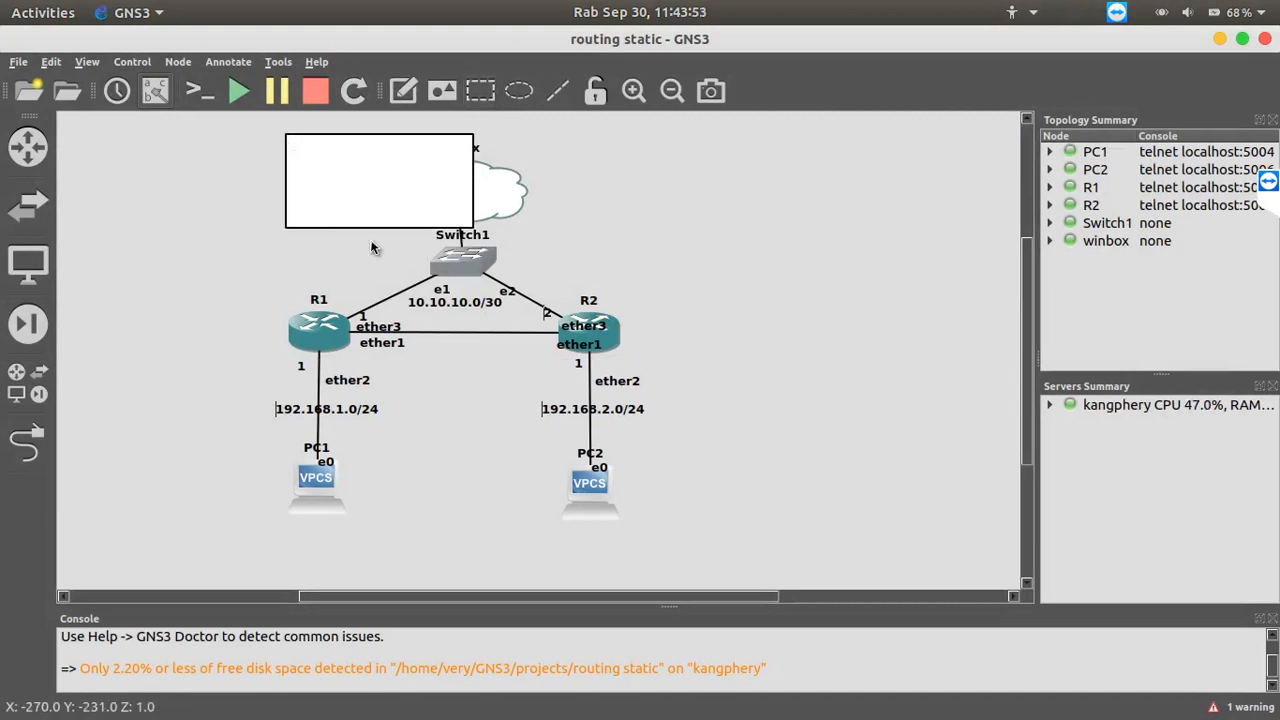
{"action": "key", "text": "Delete"}
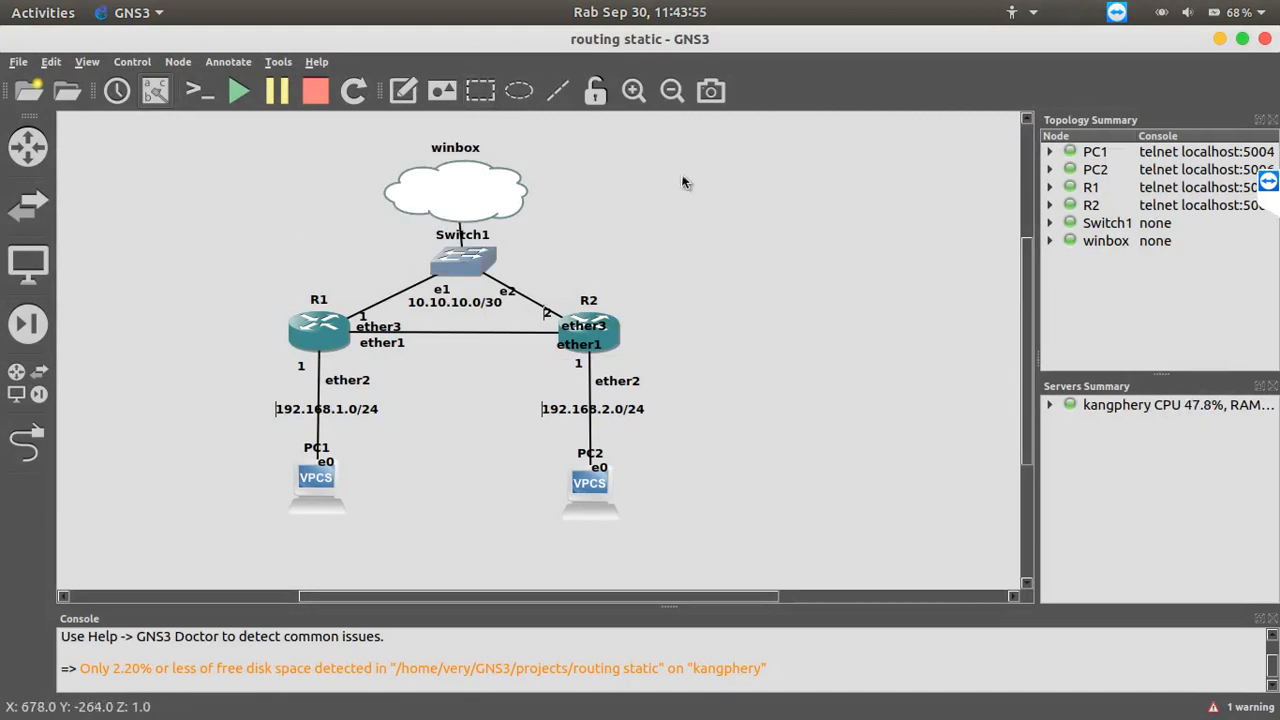
Disable remote control for the third participant in the TeamViewer session list and collapse the list
{"action": "left_click", "coordinate": [480, 91]}
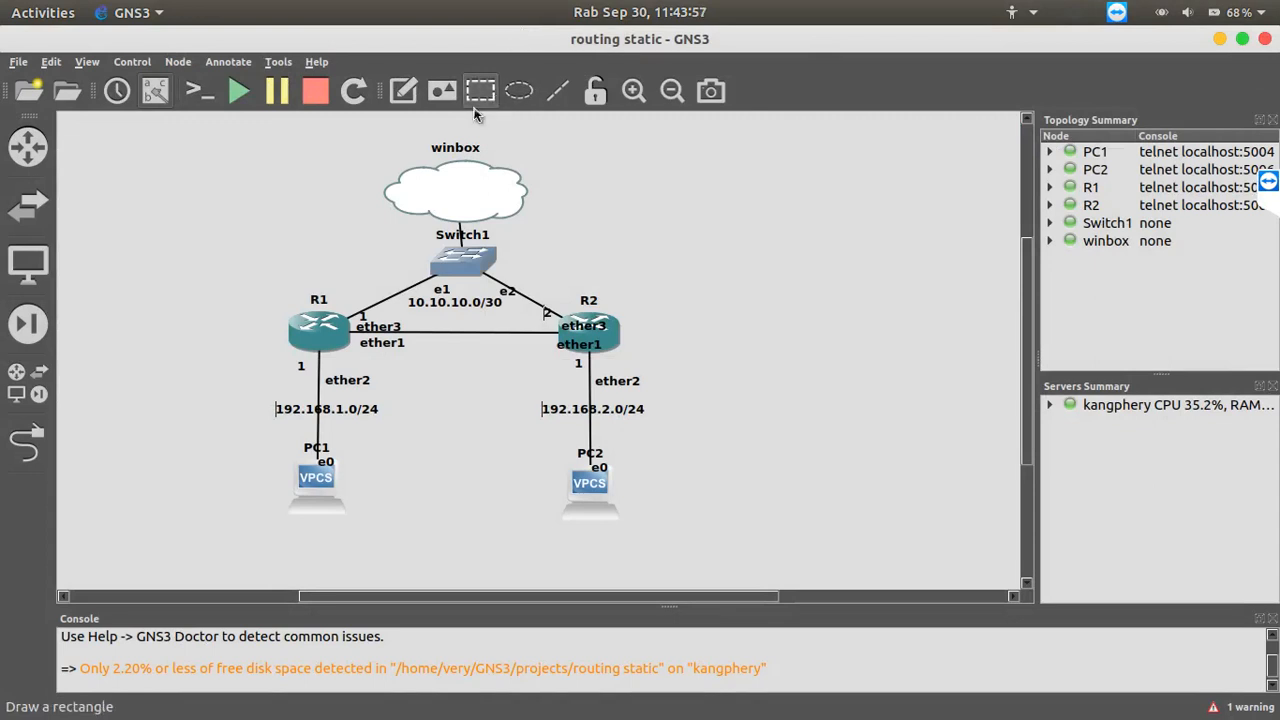
{"action": "left_click", "coordinate": [1268, 181]}
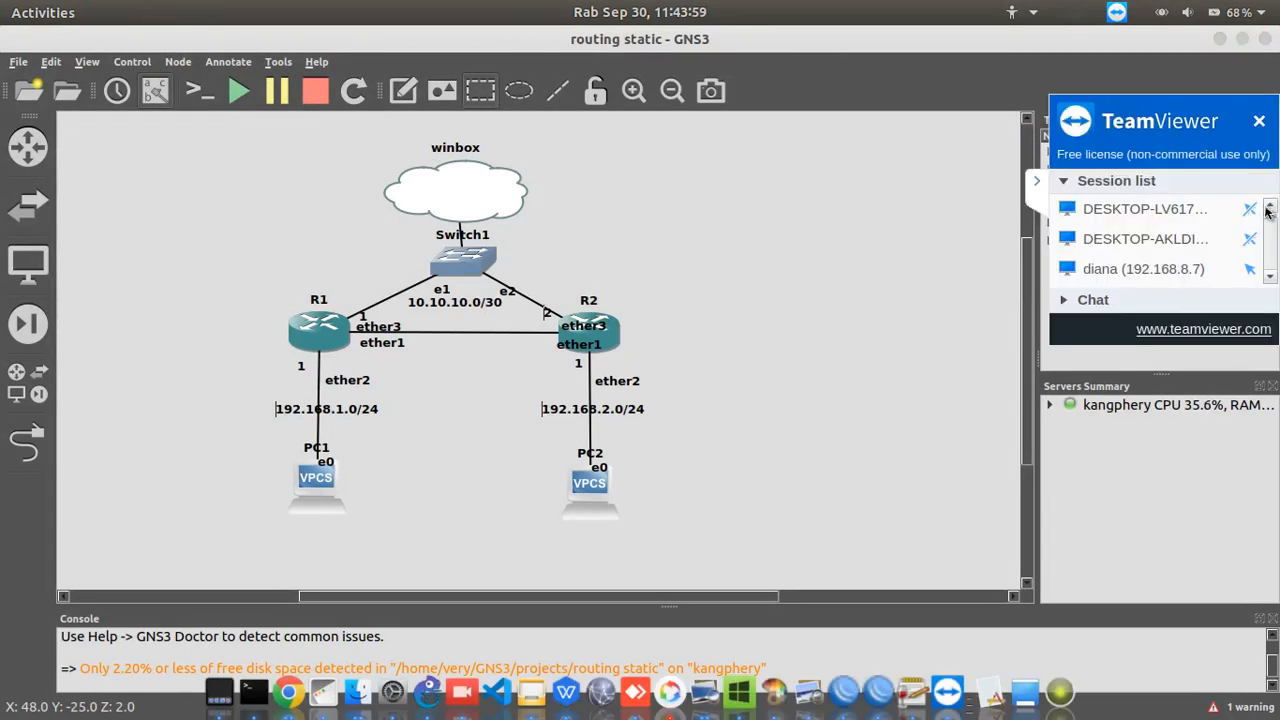
{"action": "scroll", "coordinate": [1267, 262], "scroll_direction": "up", "scroll_amount": 1}
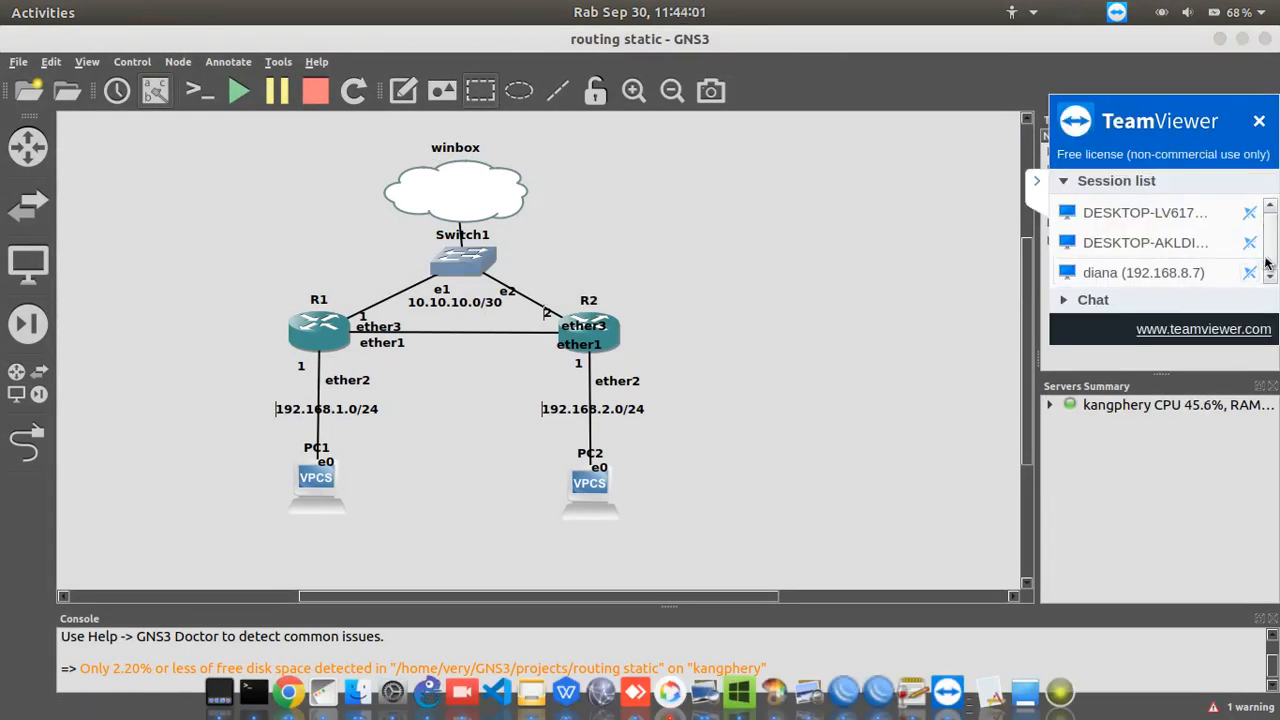
{"action": "scroll", "coordinate": [1194, 243], "scroll_direction": "down", "scroll_amount": 1}
{"action": "left_click", "coordinate": [1040, 182]}
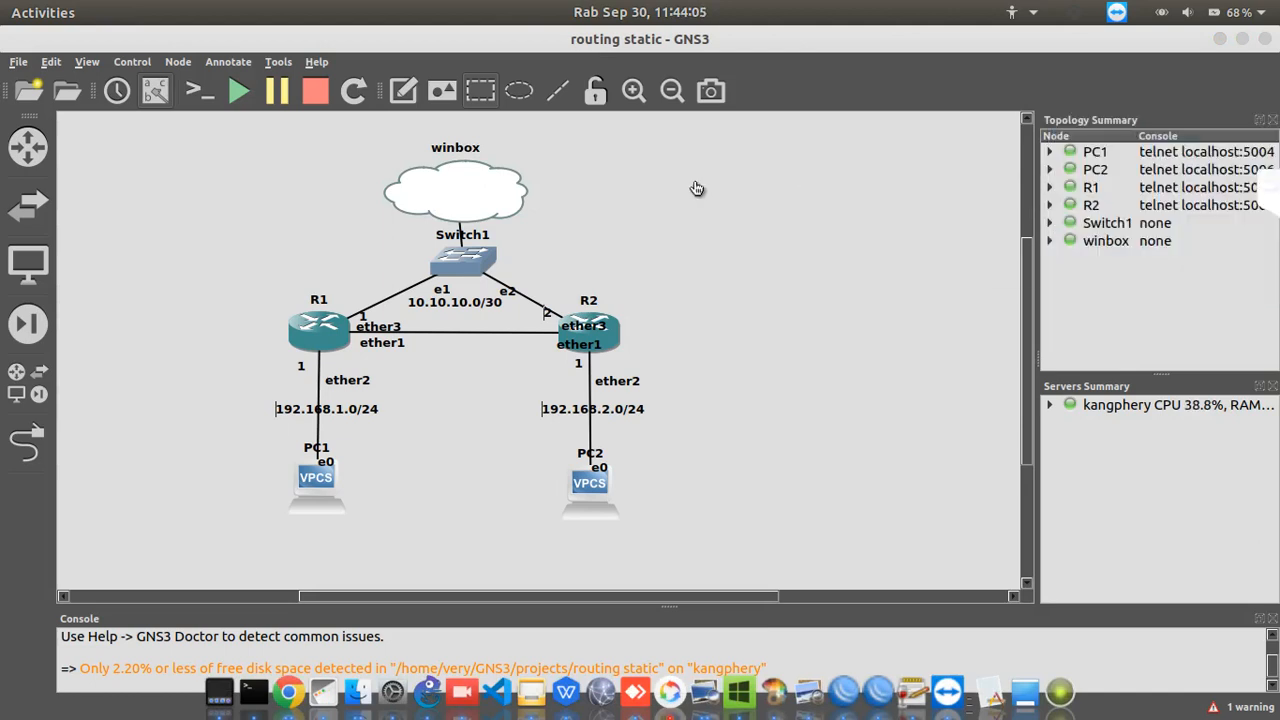
Draw a rectangle on the topology and place it over the winbox cloud and Switch1
{"action": "left_click_drag", "start_coordinate": [250, 132], "coordinate": [631, 272]}
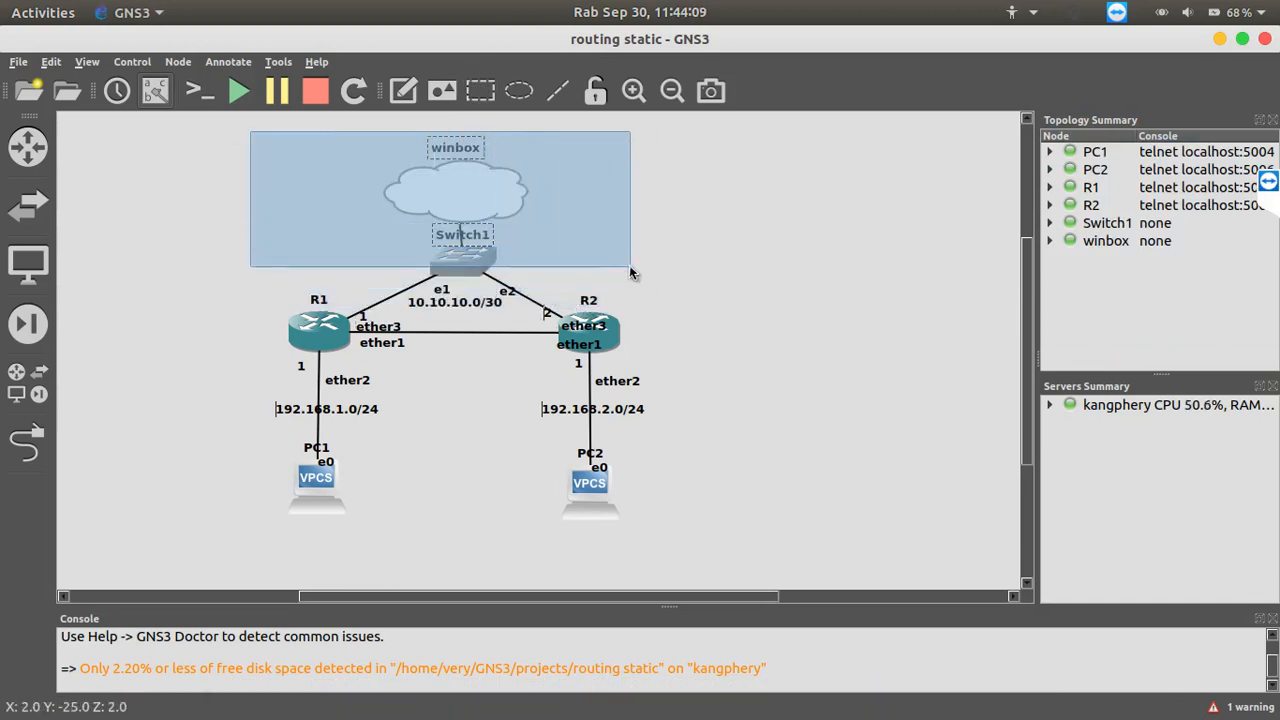
{"action": "left_click_drag", "start_coordinate": [540, 103], "coordinate": [520, 96]}
{"action": "left_click", "coordinate": [480, 90]}
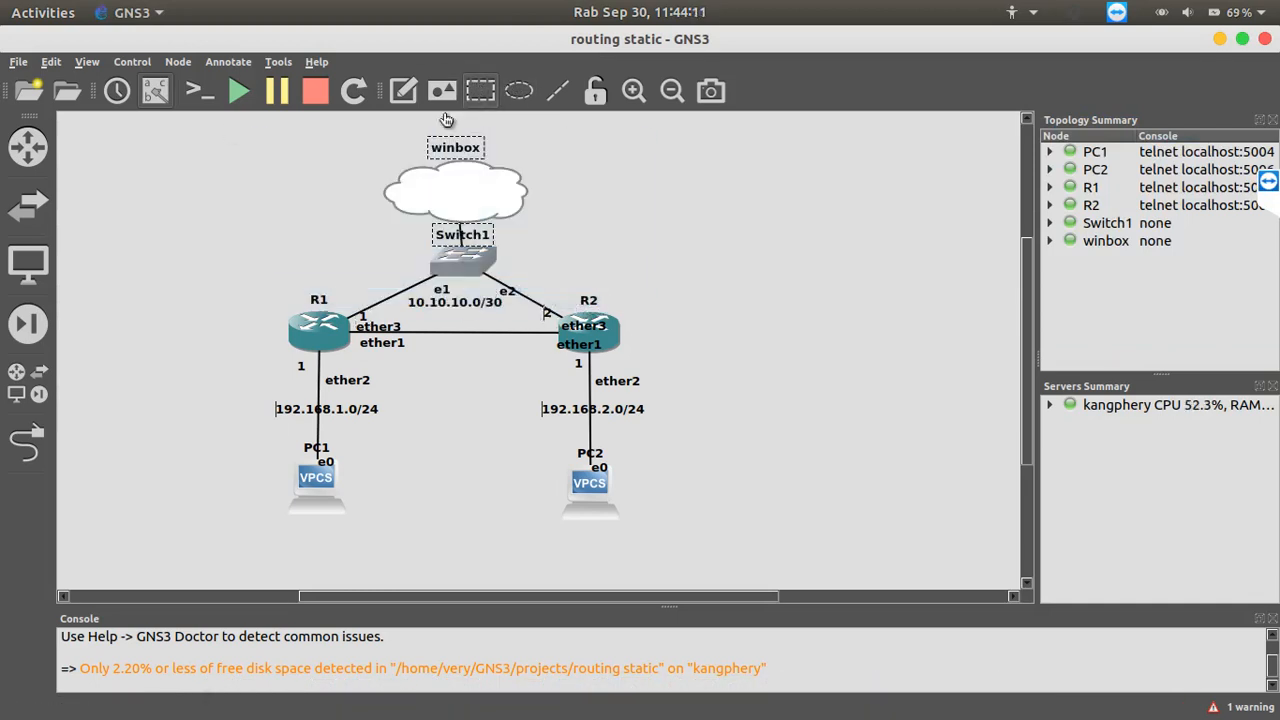
{"action": "mouse_move", "coordinate": [309, 127]}
{"action": "left_mouse_down"}
{"action": "mouse_move", "coordinate": [503, 220]}
{"action": "mouse_move", "coordinate": [543, 277]}
{"action": "mouse_move", "coordinate": [523, 234]}
{"action": "left_mouse_up"}
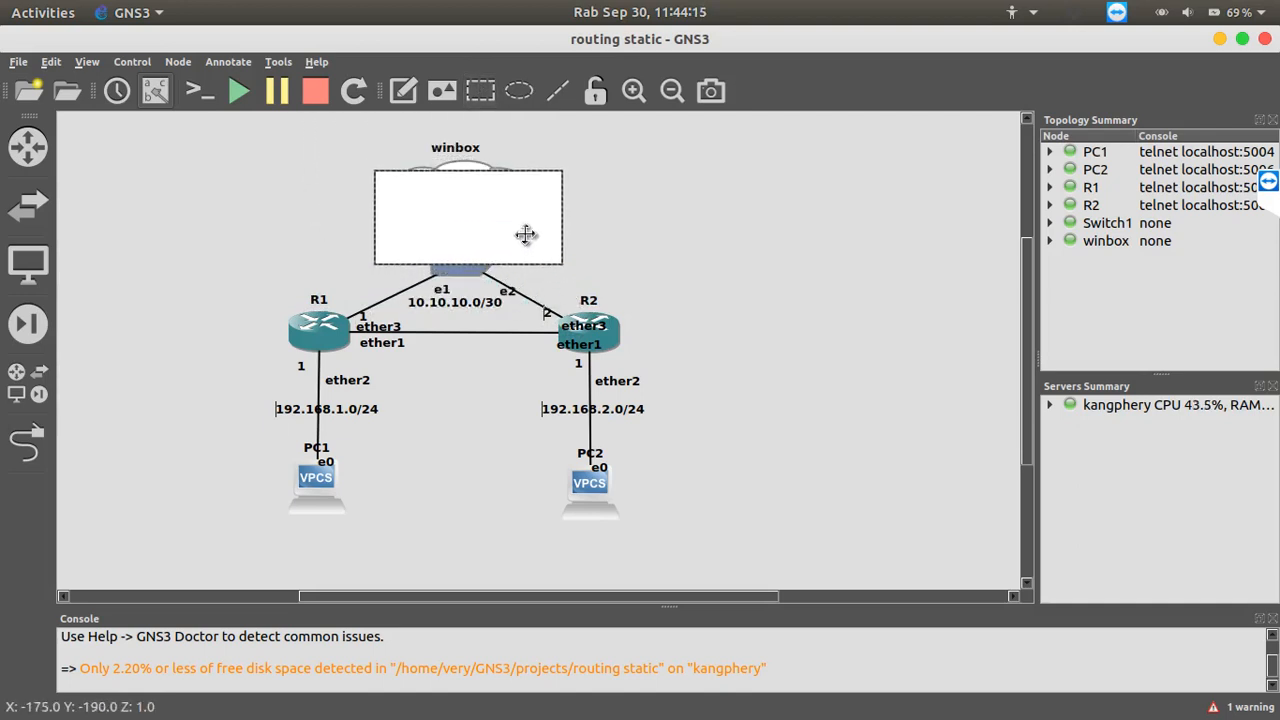
{"action": "left_click", "coordinate": [484, 355]}
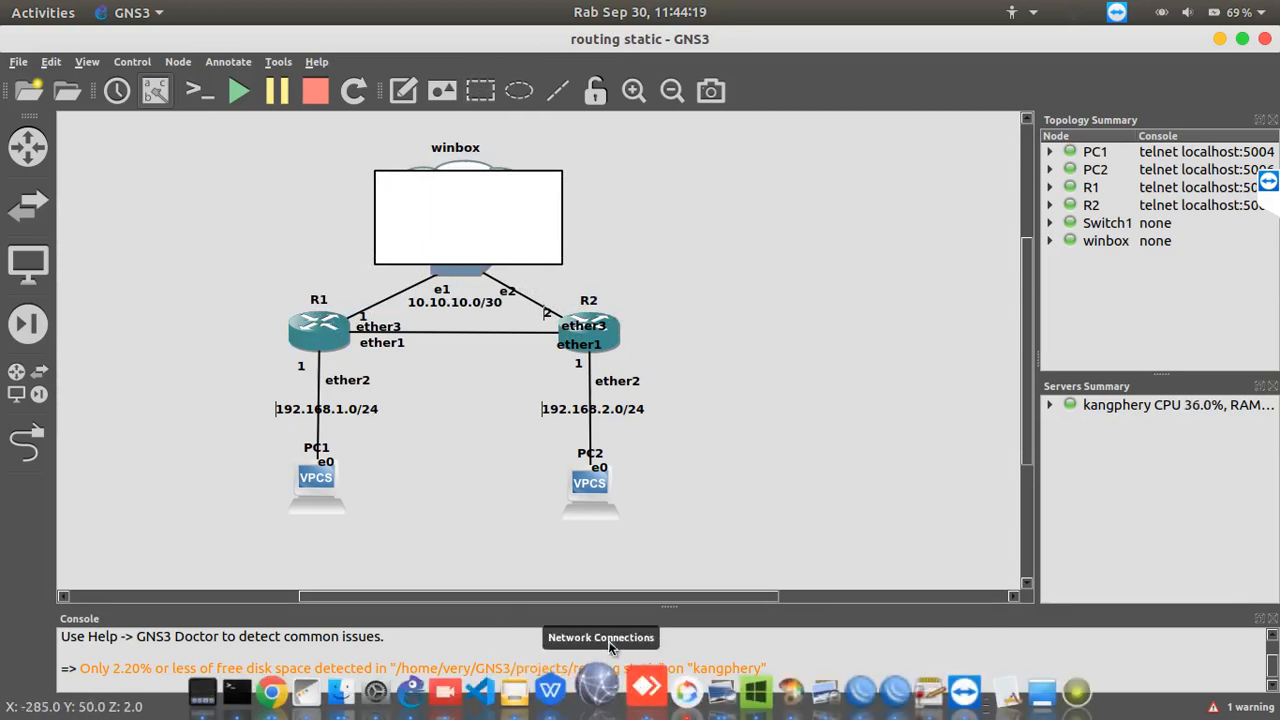
Switch to WinBox and cancel the reconnection to 172.16.2.1 to get back to its neighbor list
{"action": "left_click", "coordinate": [875, 700]}
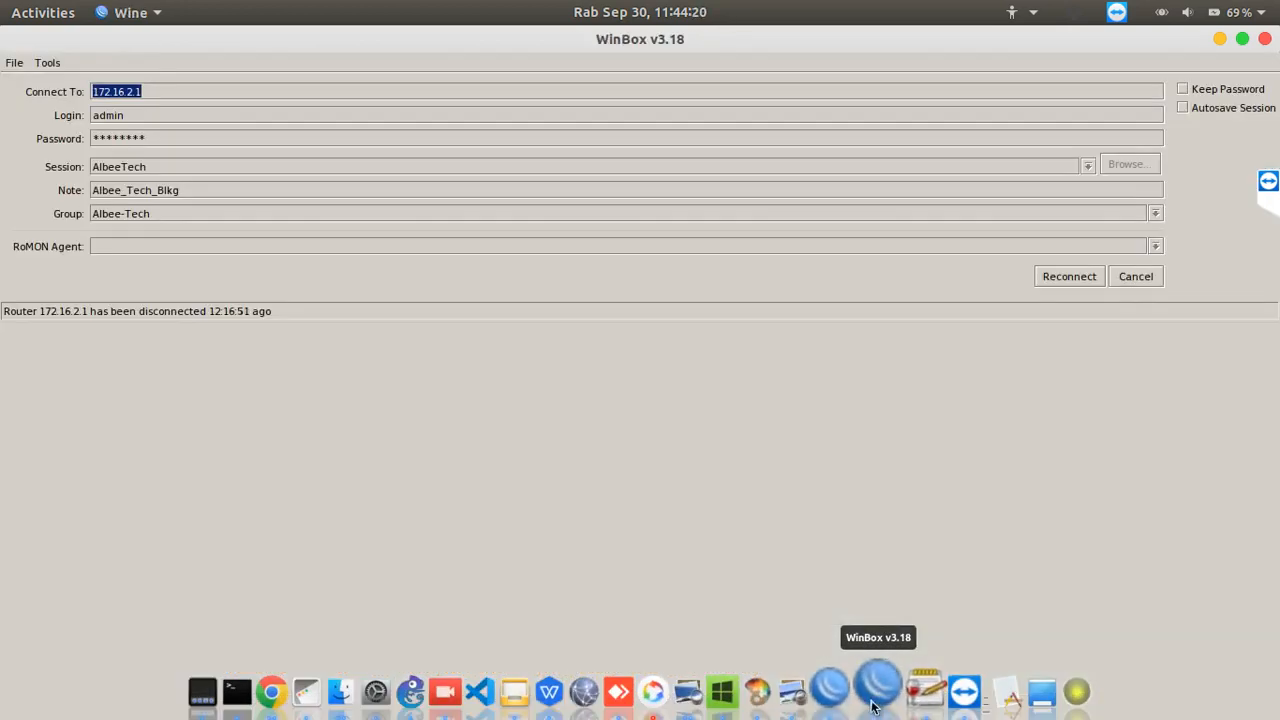
{"action": "left_click", "coordinate": [1145, 277]}
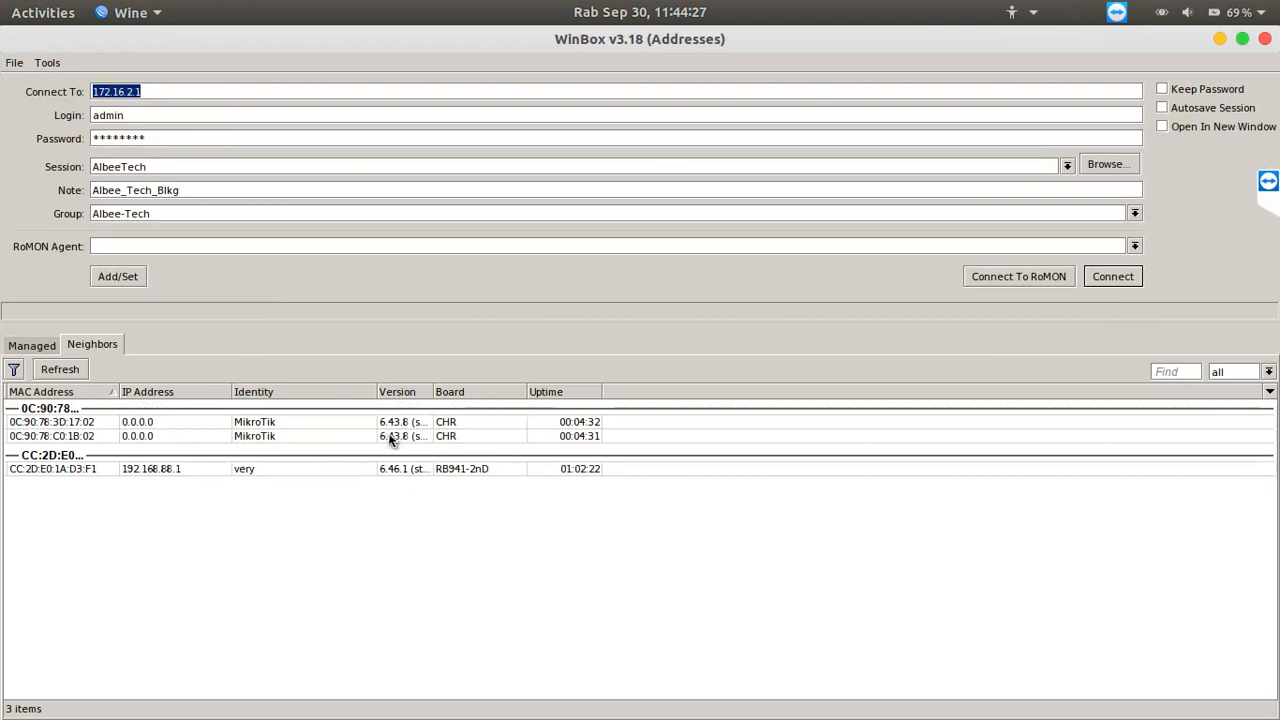
Switch back to GNS3, open R1's console, and log in as admin with a blank password, declining to view the software license
{"action": "left_click", "coordinate": [428, 690]}
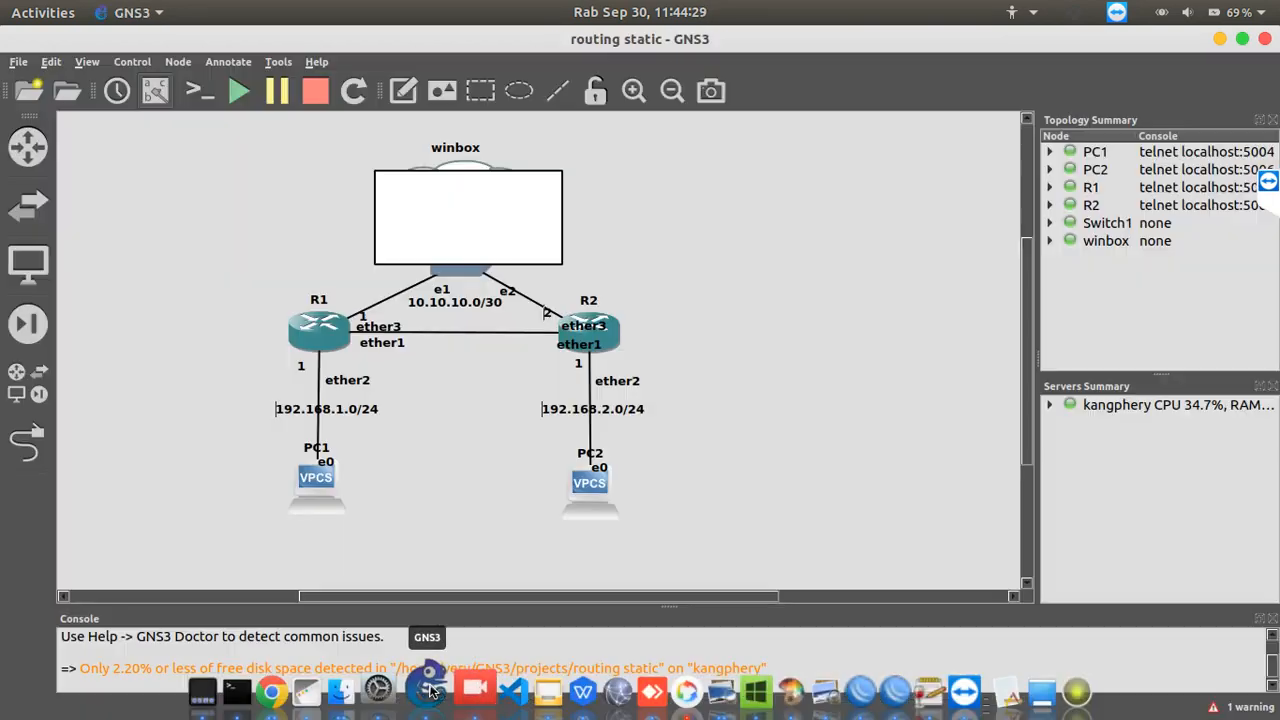
{"action": "double_click", "coordinate": [319, 336]}
{"action": "type", "text": "admin"}
{"action": "key", "text": "Return"}
{"action": "key", "text": "Return"}
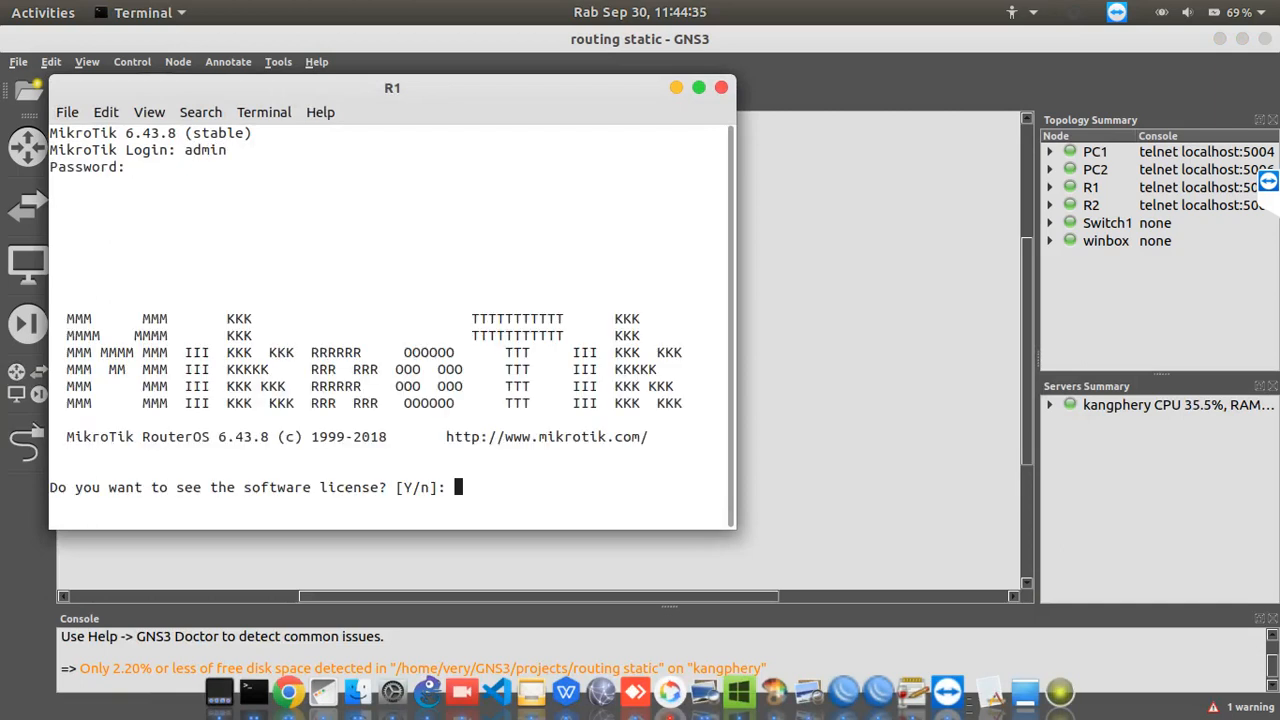
{"action": "type", "text": "n"}
{"action": "key", "text": "Return"}
{"action": "key", "text": "Return"}
{"action": "key", "text": "Return"}
{"action": "key", "text": "Return"}
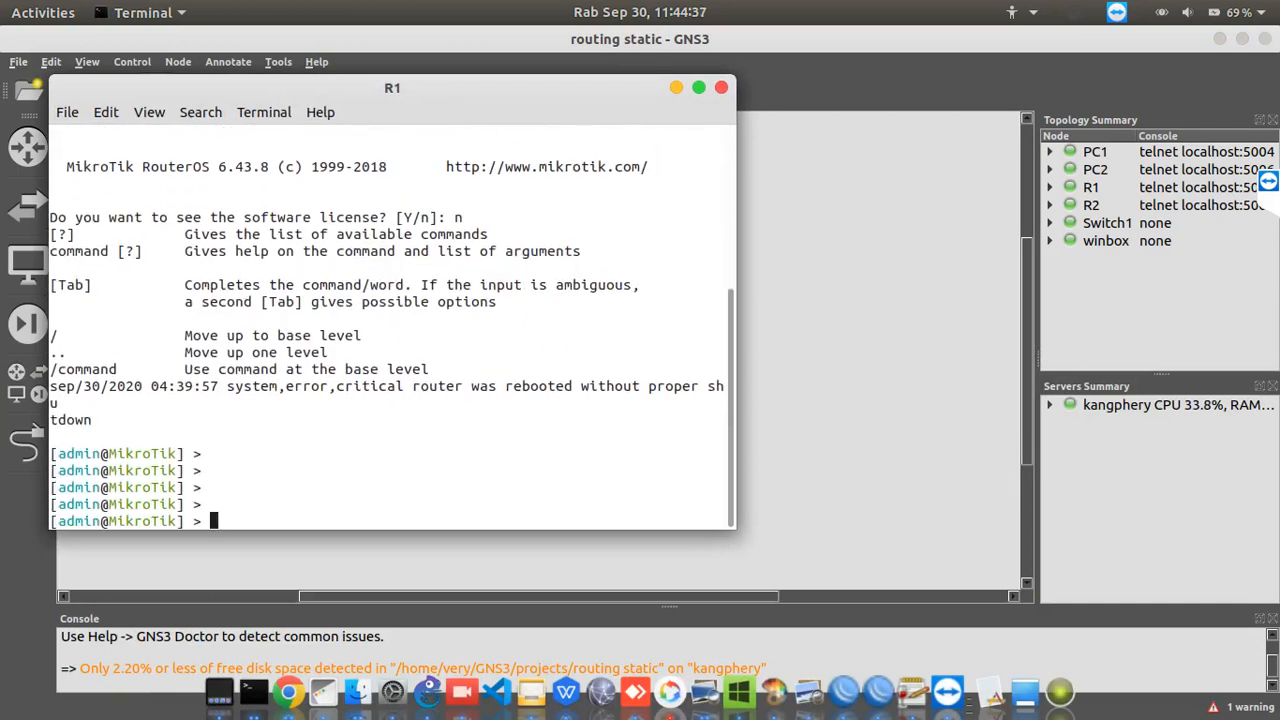
Set the router's system identity name to R1 with the system identity set command
{"action": "type", "text": "system "}
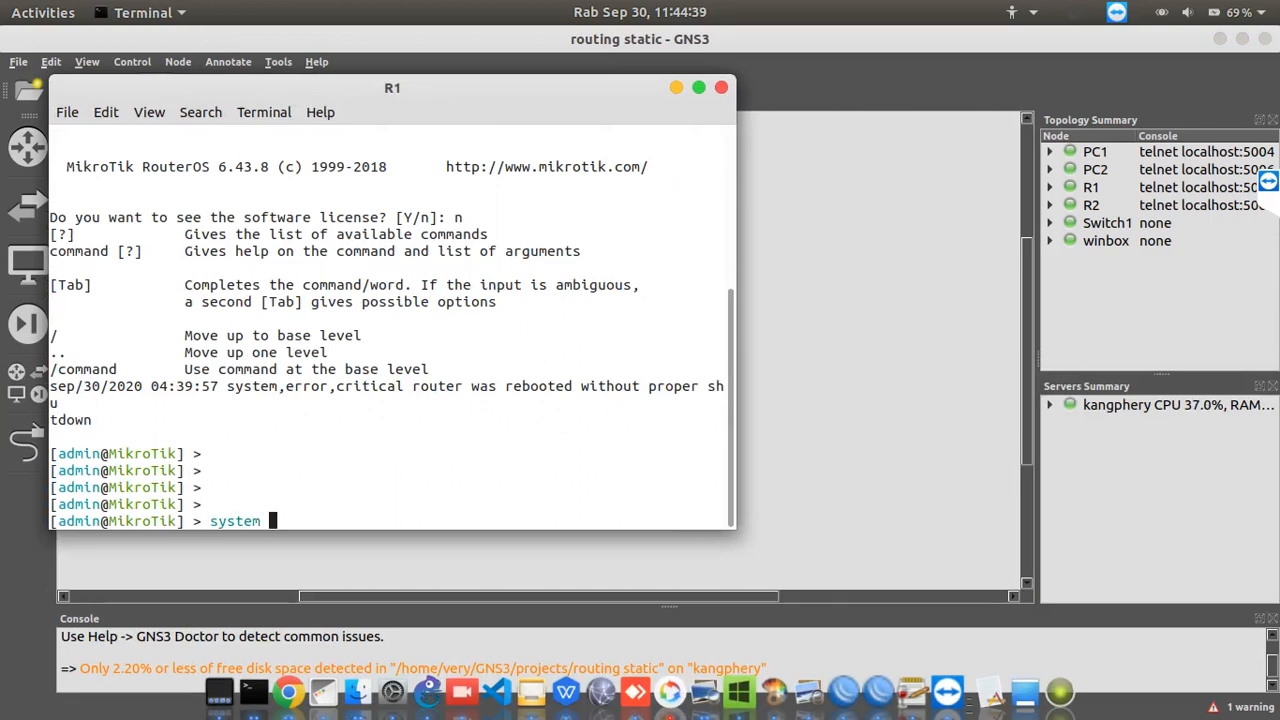
{"action": "type", "text": "id"}
{"action": "key", "text": "Tab"}
{"action": "type", "text": "set "}
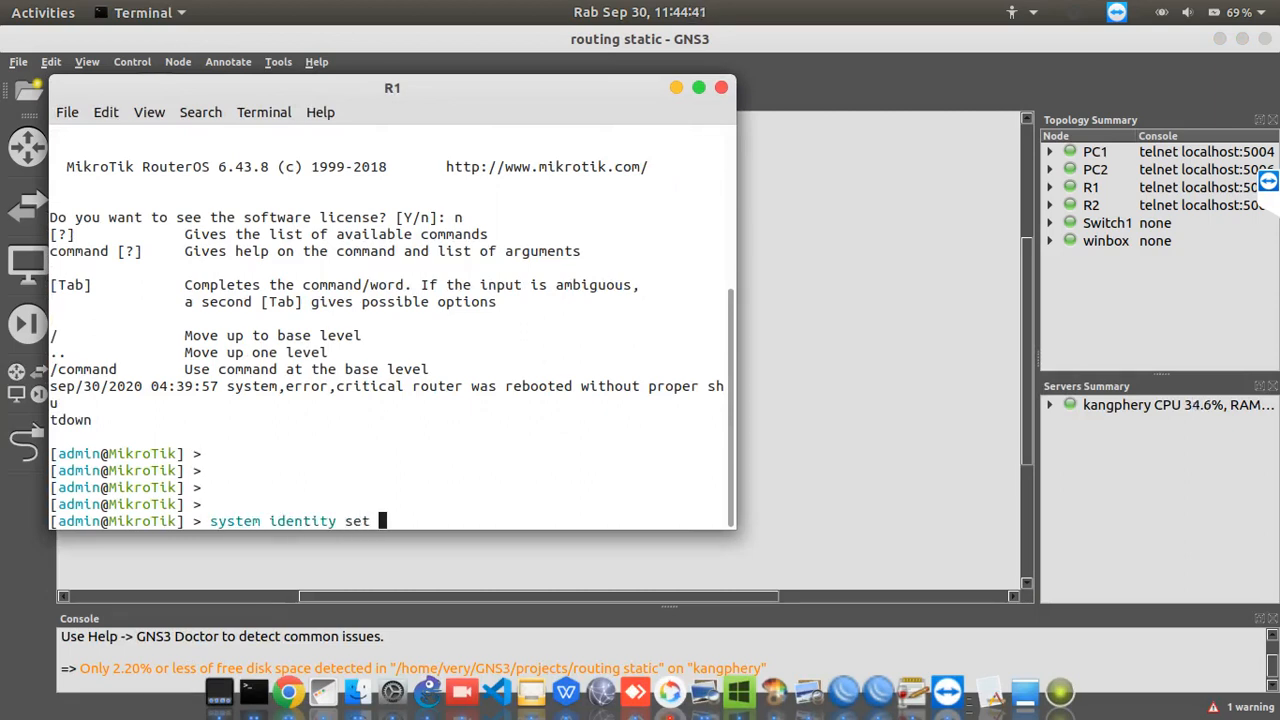
{"action": "type", "text": "name=R"}
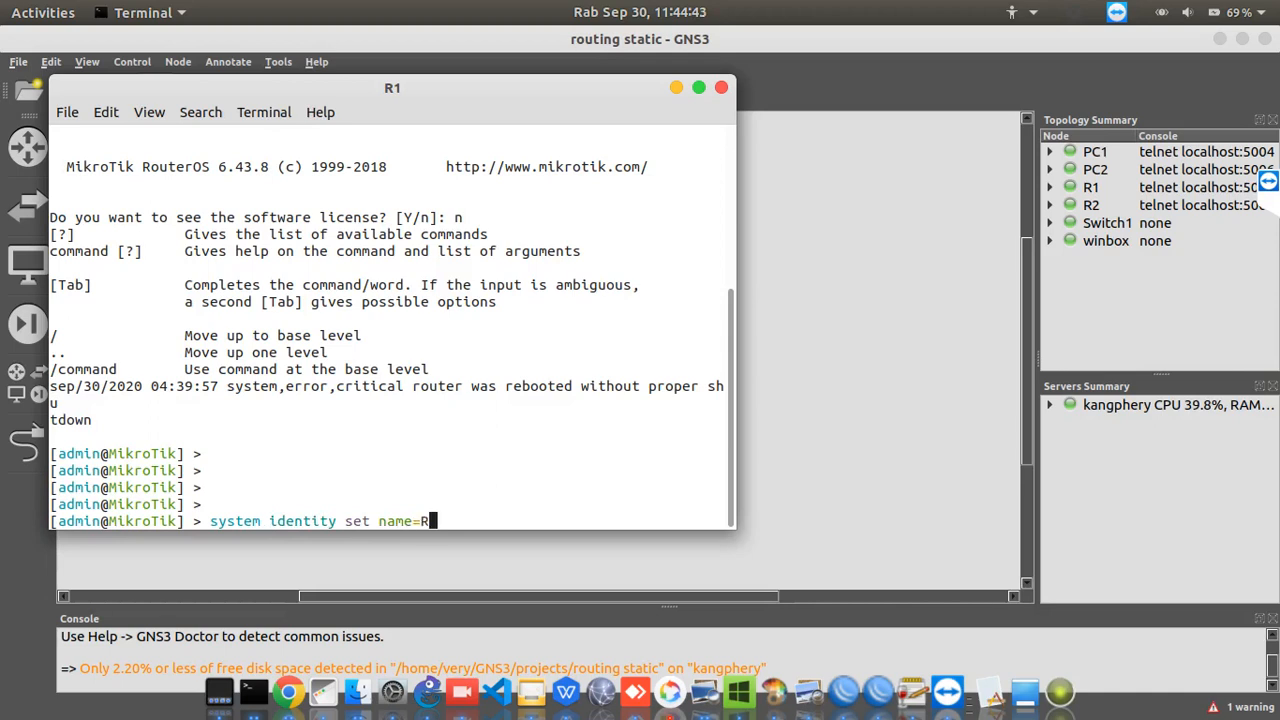
{"action": "type", "text": "1"}
{"action": "key", "text": "Return"}
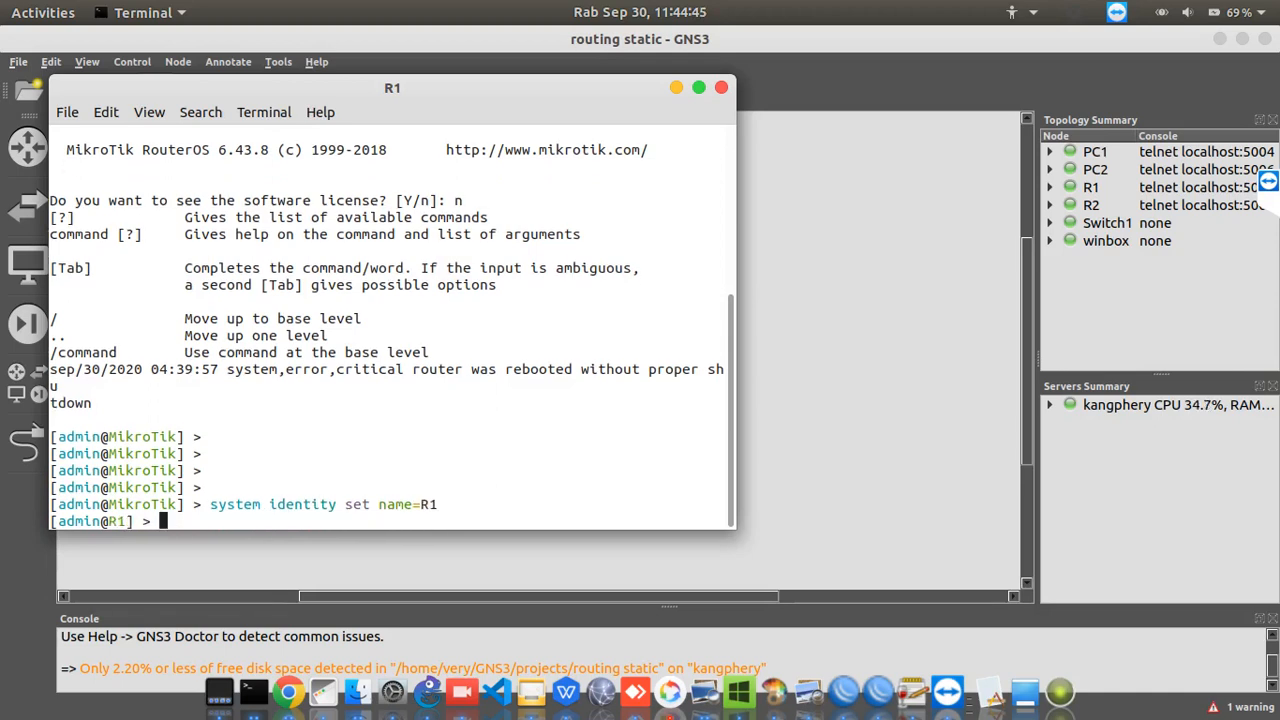
Print R1's IP address list with the ip address print command
{"action": "type", "text": "ip ad"}
{"action": "key", "text": "Tab"}
{"action": "type", "text": "print"}
{"action": "key", "text": "Return"}
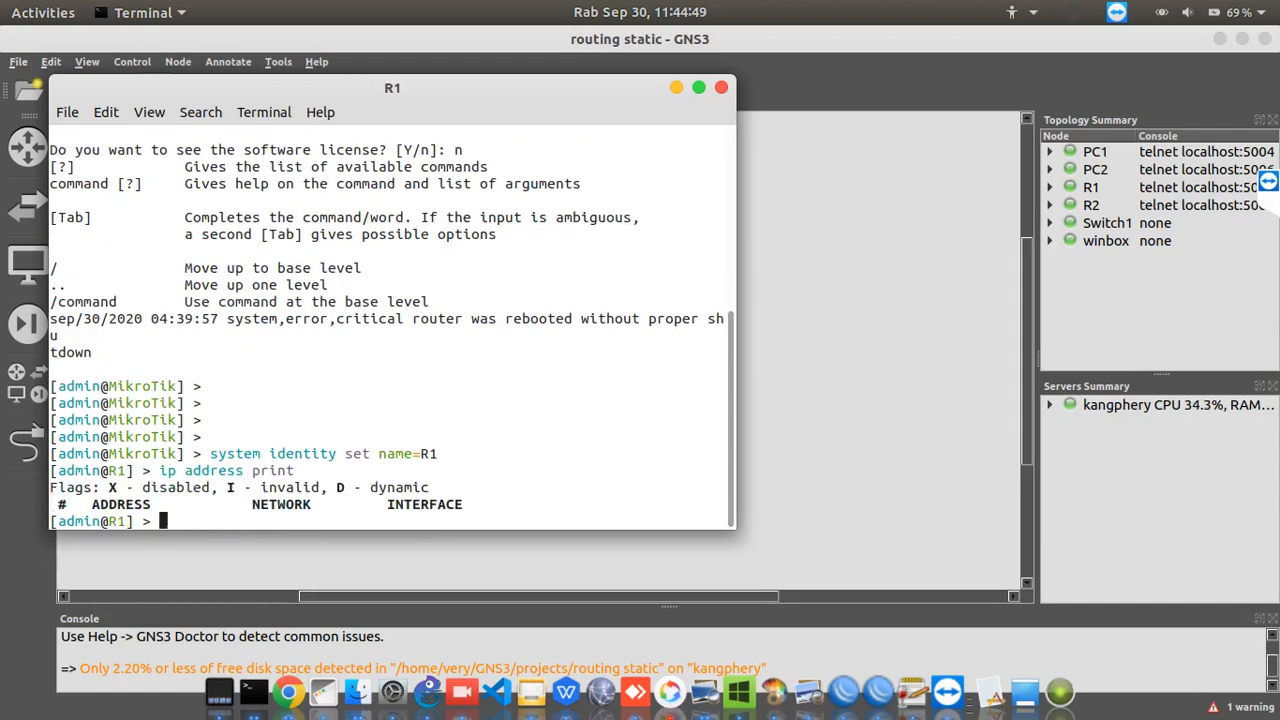
{"action": "key", "text": "Return"}
{"action": "key", "text": "Return"}
{"action": "key", "text": "Return"}
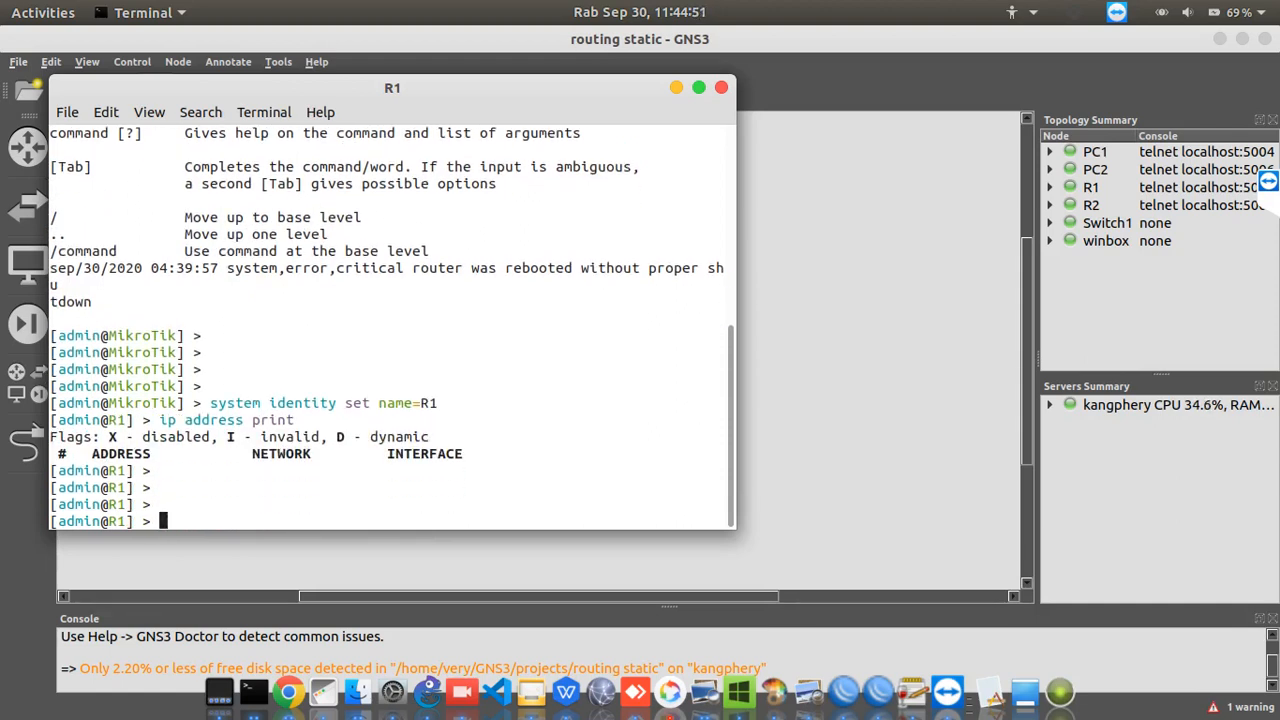
List R1's network interfaces with the interface print command and minimize its console
{"action": "type", "text": "inter"}
{"action": "key", "text": "Tab"}
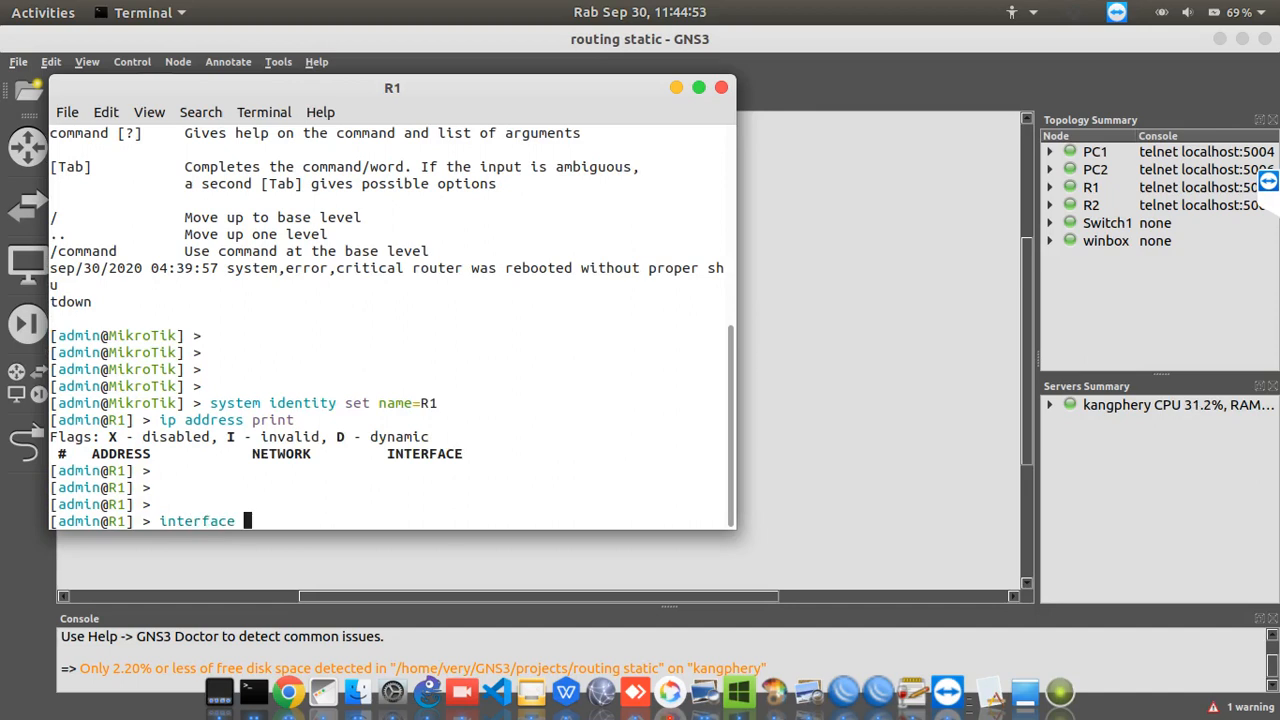
{"action": "type", "text": "print"}
{"action": "key", "text": "Return"}
{"action": "key", "text": "Return"}
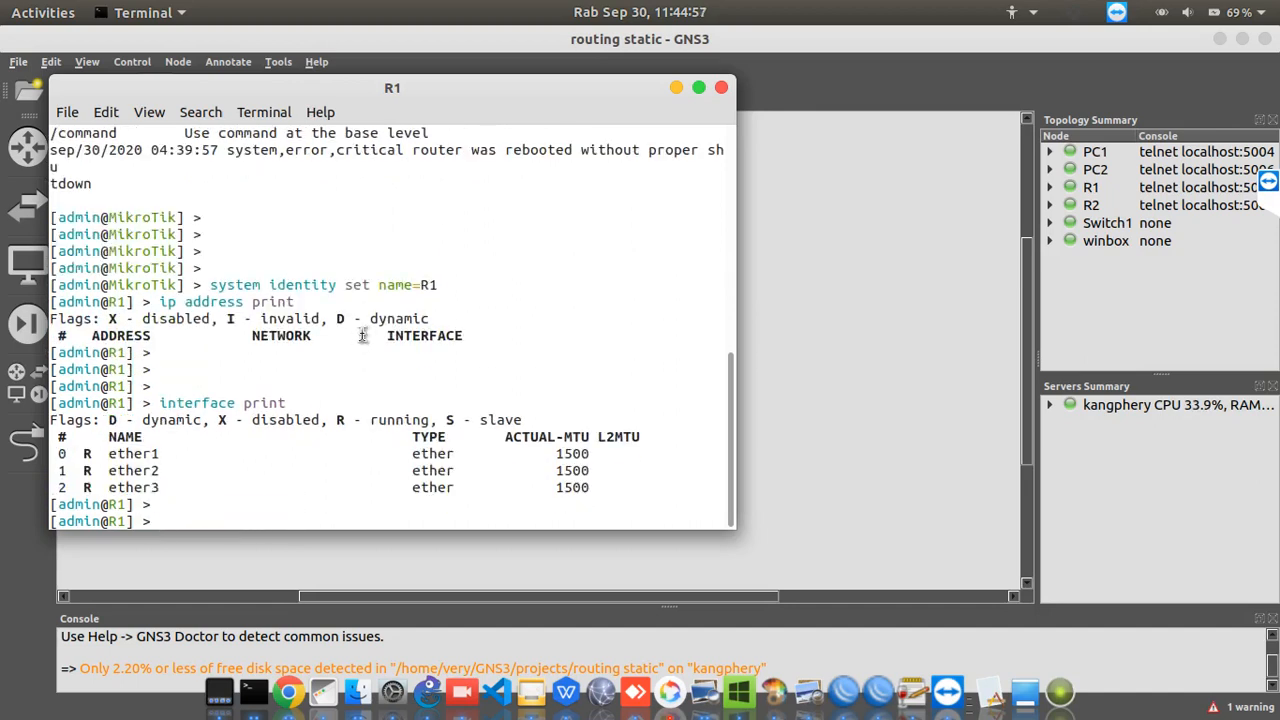
{"action": "left_click", "coordinate": [677, 91]}
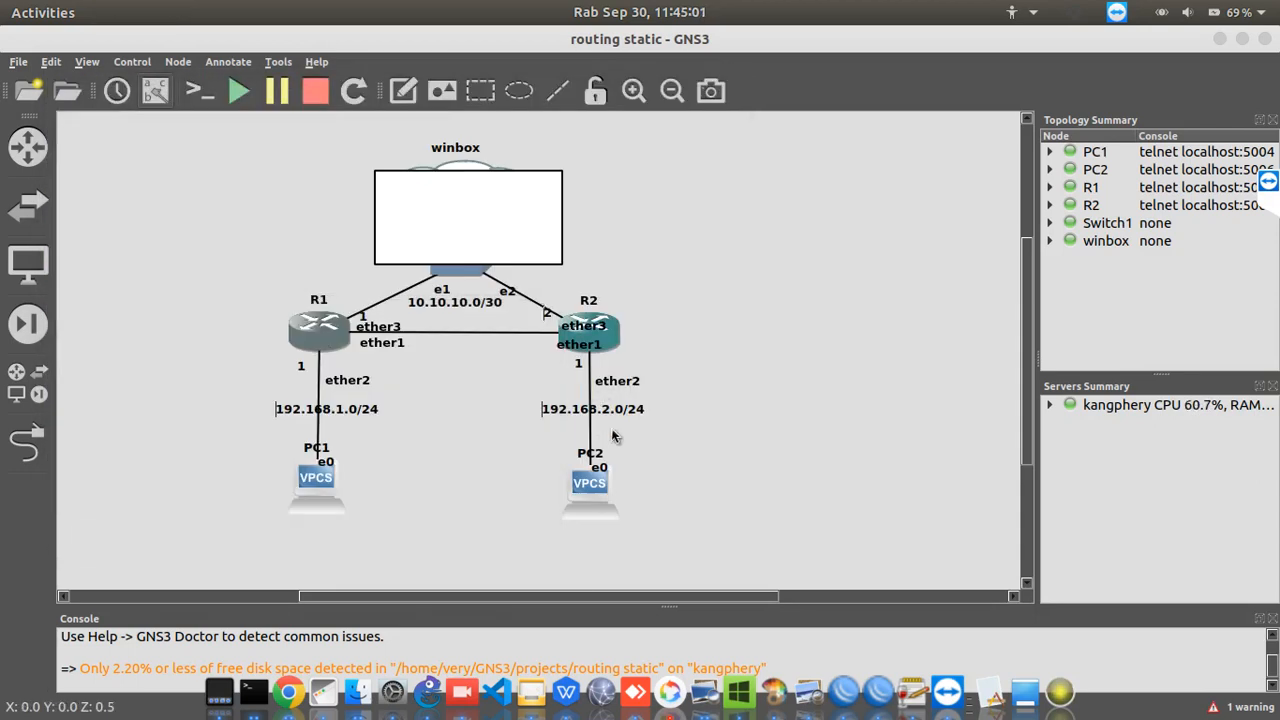
Open R2's console from the topology and log in as admin with a blank password, declining to view the software license
{"action": "double_click", "coordinate": [607, 336]}
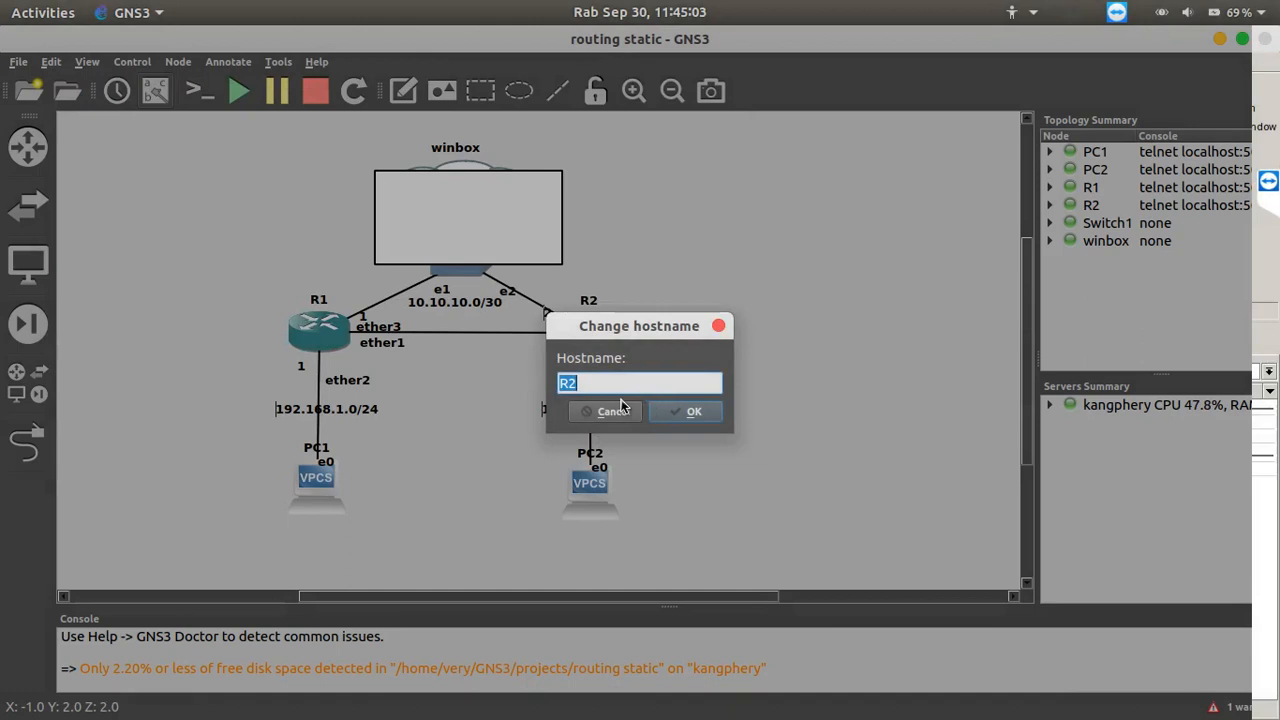
{"action": "left_click", "coordinate": [618, 410]}
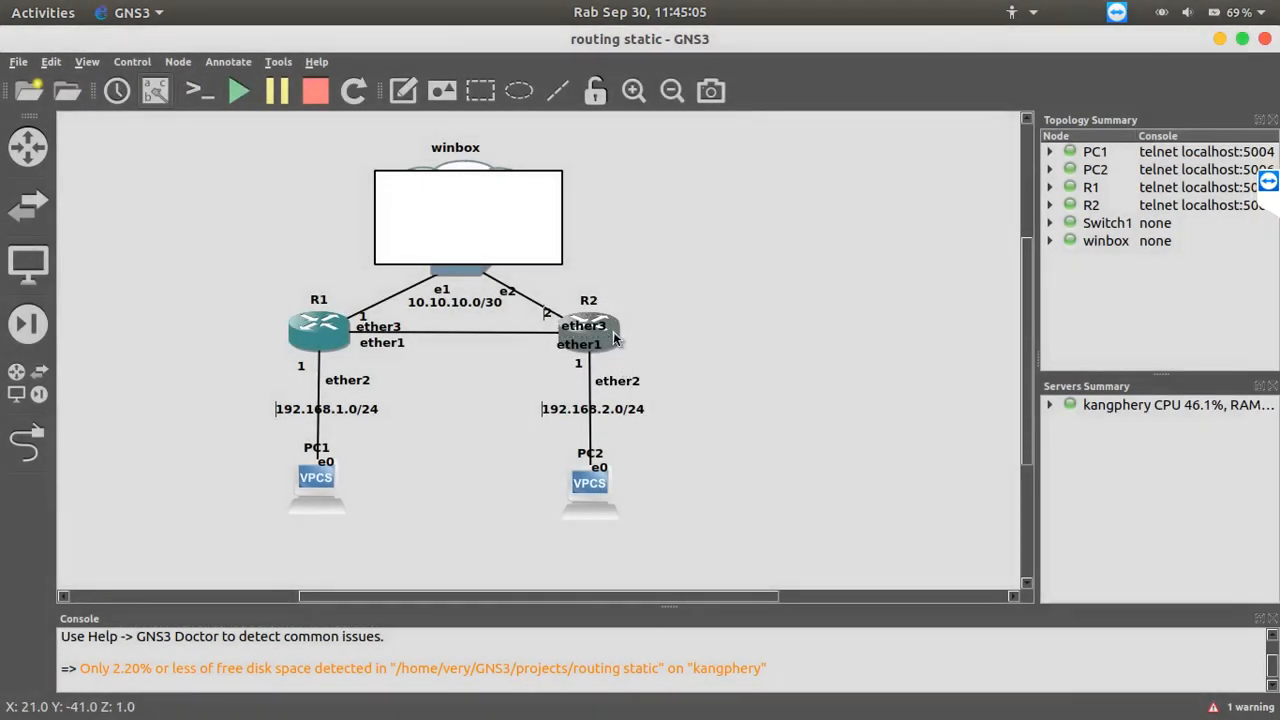
{"action": "double_click", "coordinate": [614, 340]}
{"action": "type", "text": "admin"}
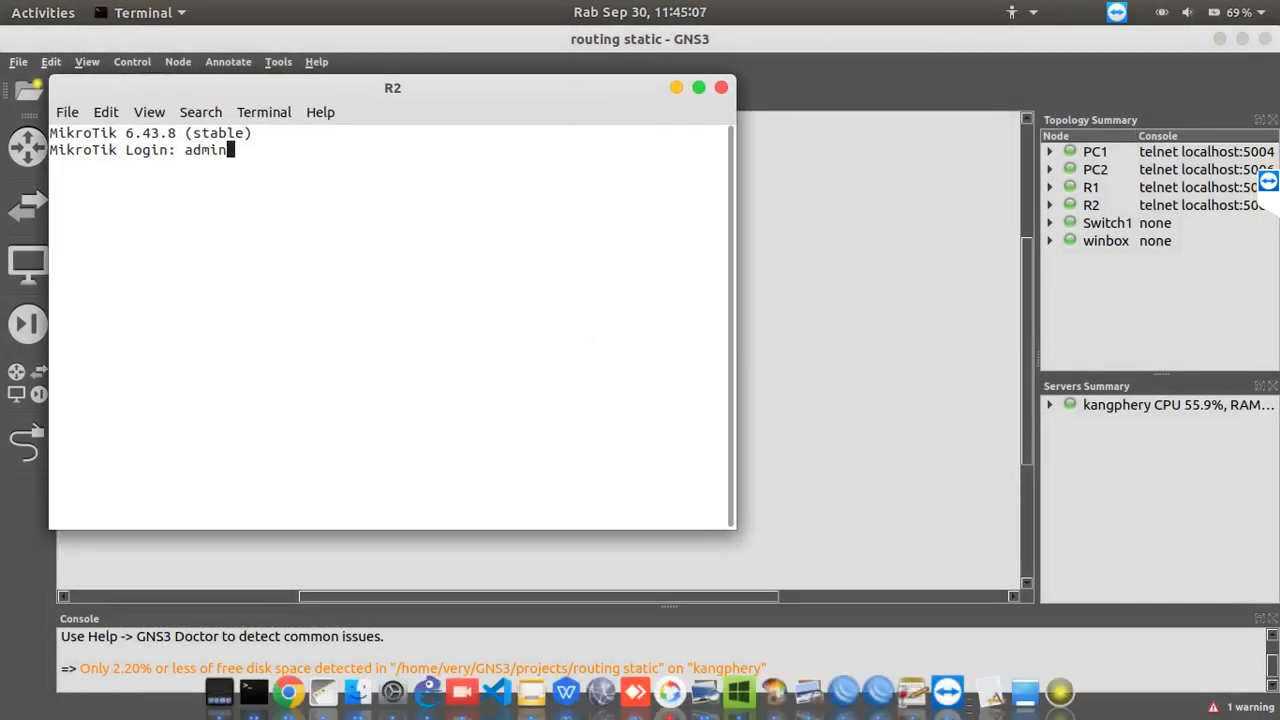
{"action": "key", "text": "Return"}
{"action": "key", "text": "Return"}
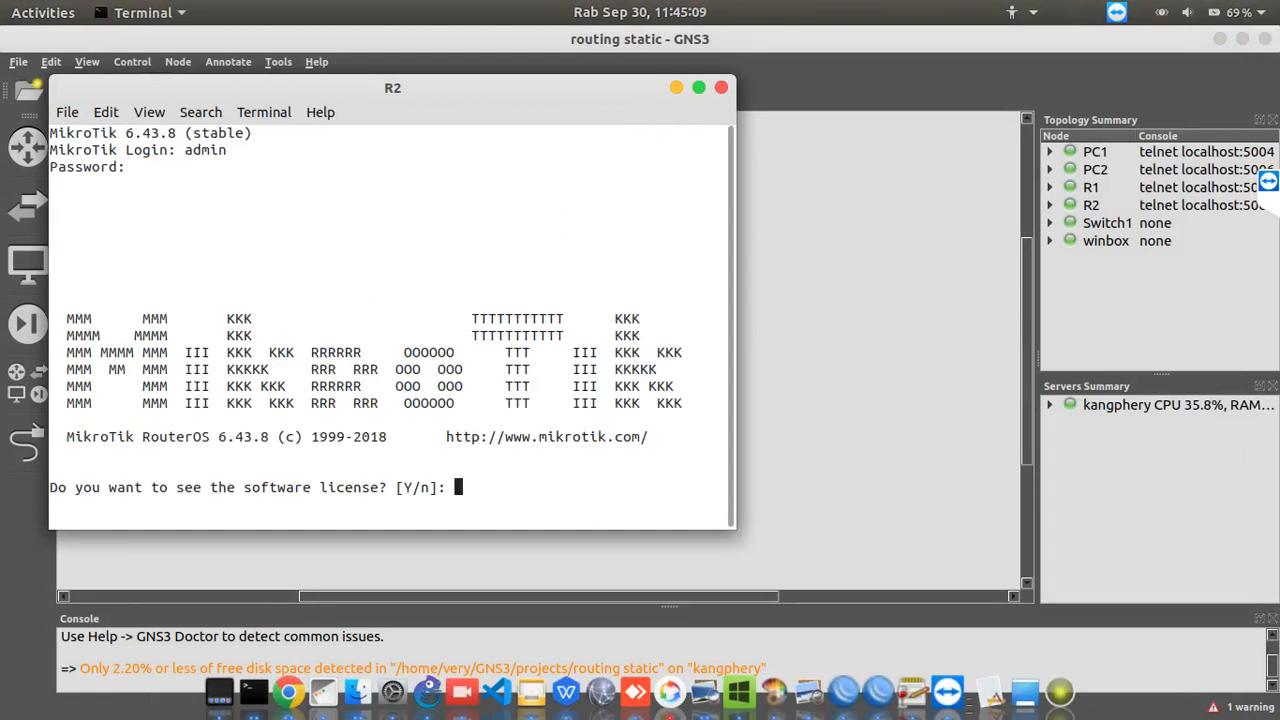
{"action": "type", "text": "n"}
{"action": "key", "text": "Return"}
{"action": "key", "text": "Return"}
{"action": "key", "text": "Return"}
Set the second router's system identity name to R2 with the system identity set command
{"action": "type", "text": "system "}
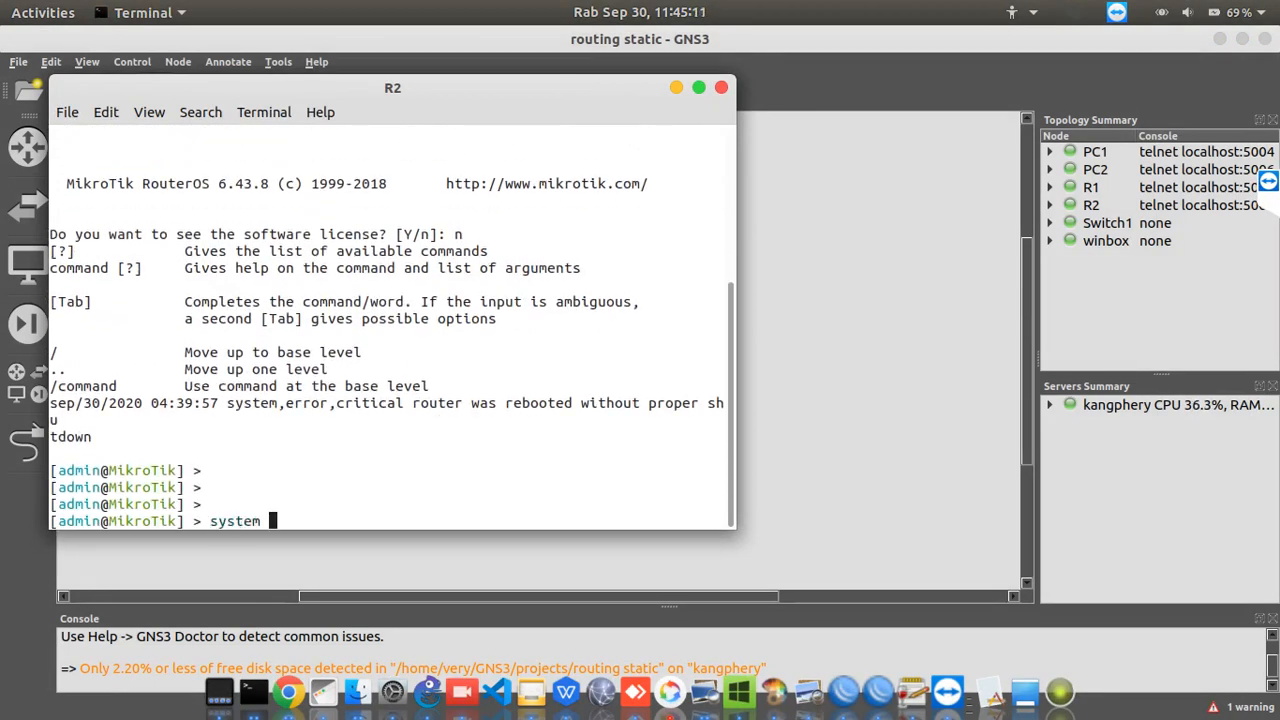
{"action": "type", "text": "identity set "}
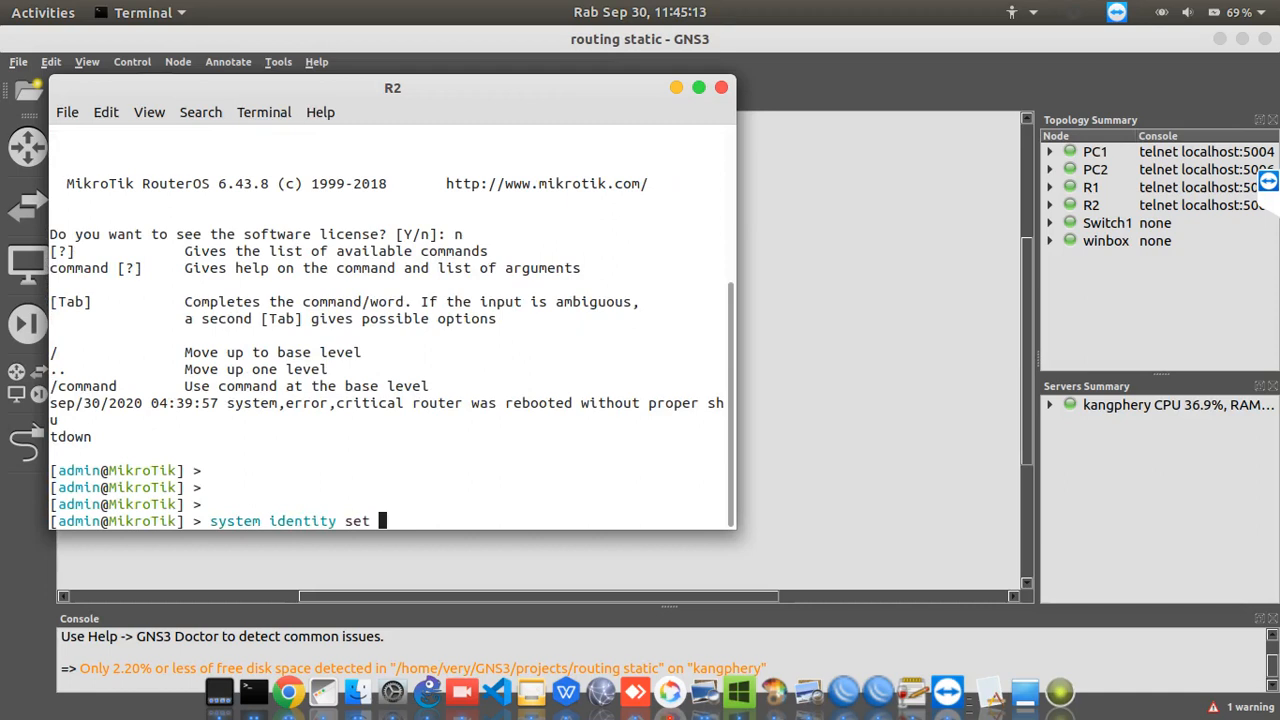
{"action": "type", "text": "name="}
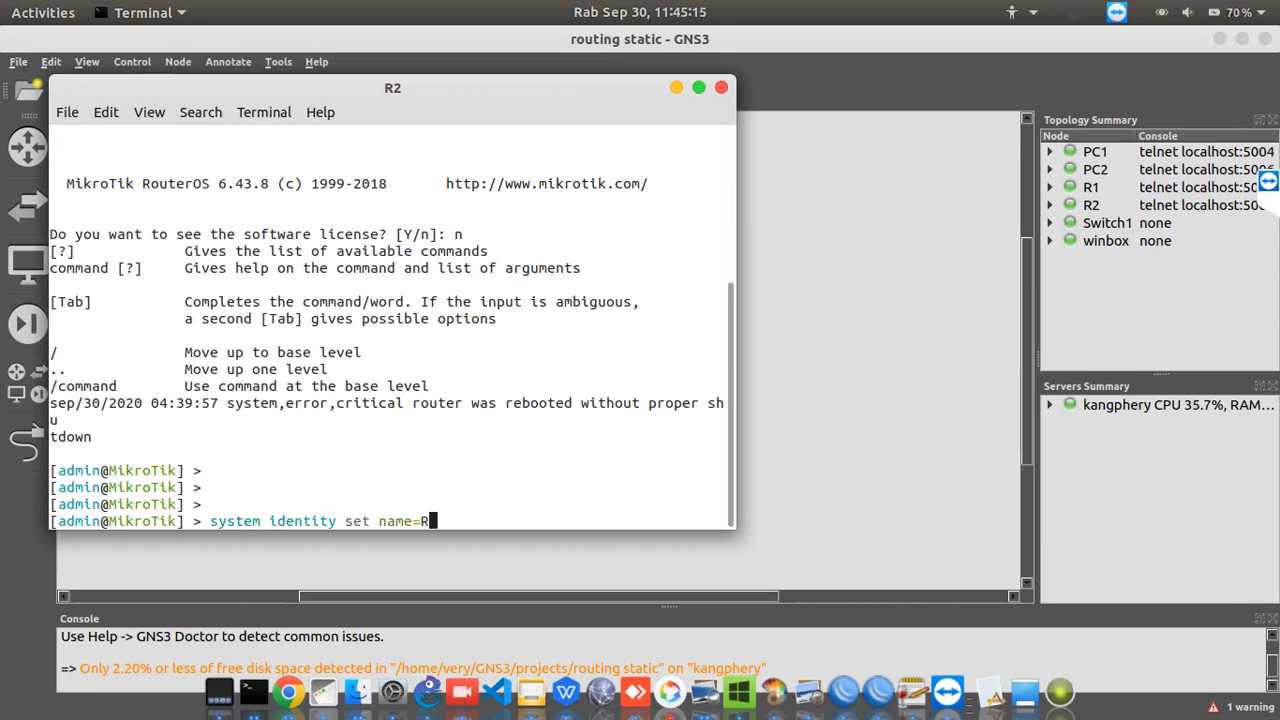
{"action": "type", "text": "R2"}
{"action": "key", "text": "Return"}
{"action": "key", "text": "Return"}
{"action": "key", "text": "Return"}
{"action": "key", "text": "Return"}
{"action": "key", "text": "Return"}
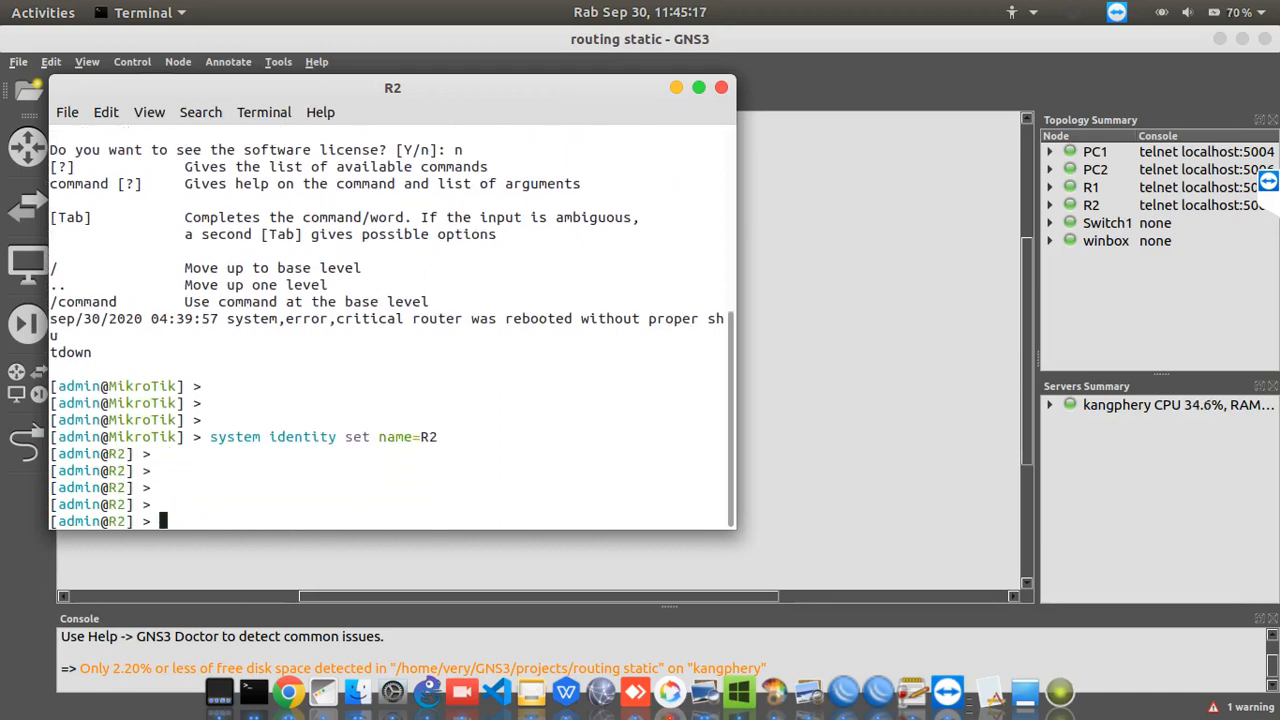
Print R2's IP address list with the ip address print command
{"action": "type", "text": "ip ad"}
{"action": "key", "text": "Tab"}
{"action": "type", "text": "print"}
{"action": "key", "text": "Return"}
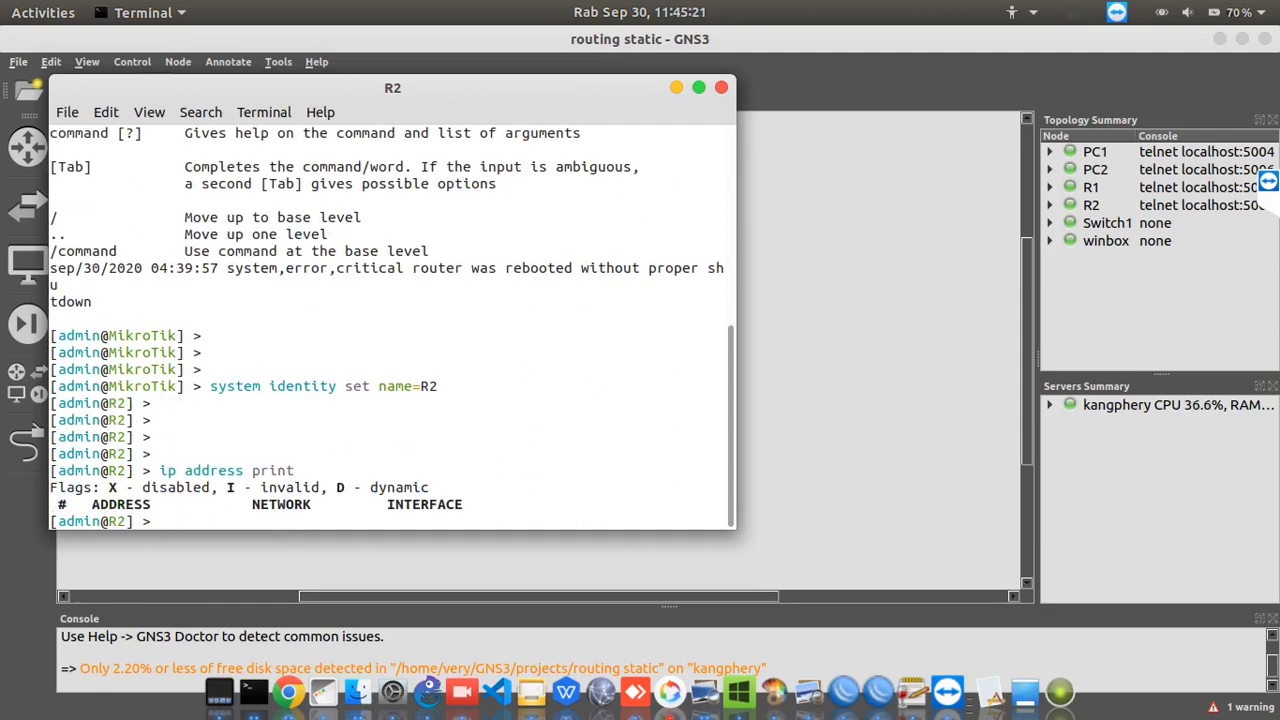
{"action": "key", "text": "Return"}
{"action": "key", "text": "Return"}
List R2's network interfaces with the interface print command and minimize its console
{"action": "type", "text": "interface "}
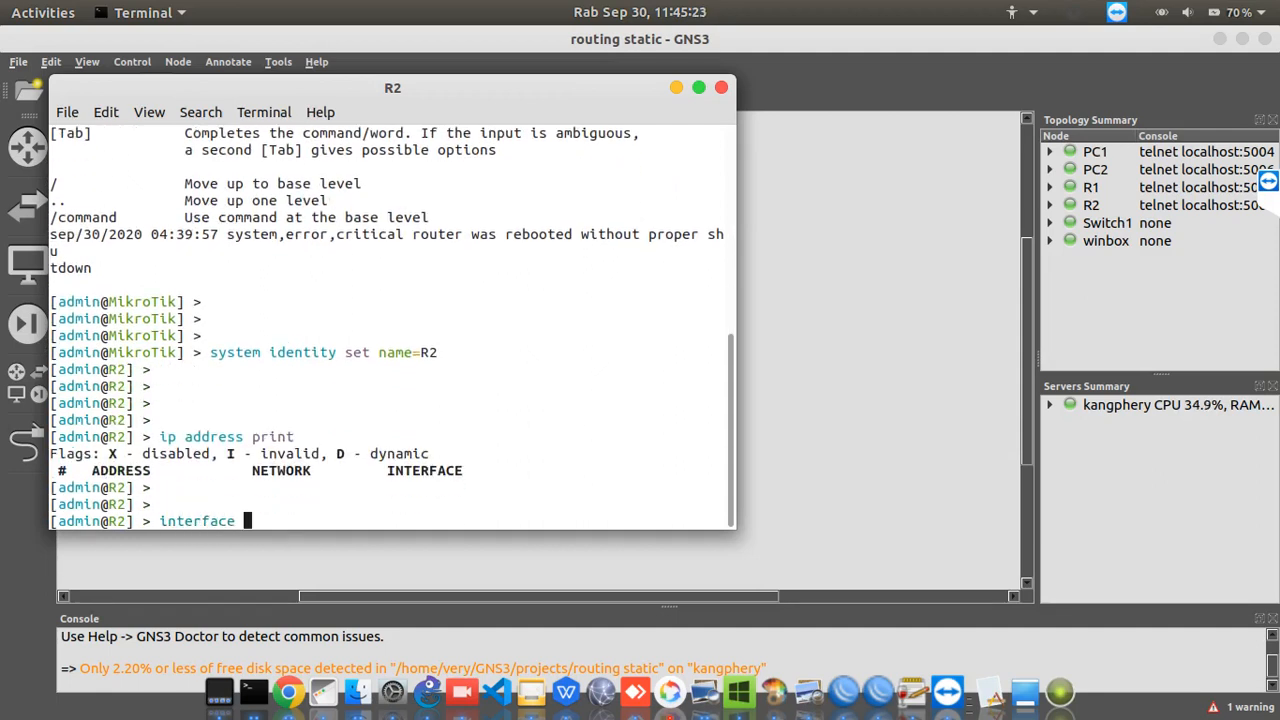
{"action": "type", "text": "print"}
{"action": "key", "text": "Return"}
{"action": "key", "text": "Return"}
{"action": "key", "text": "Return"}
{"action": "key", "text": "Return"}
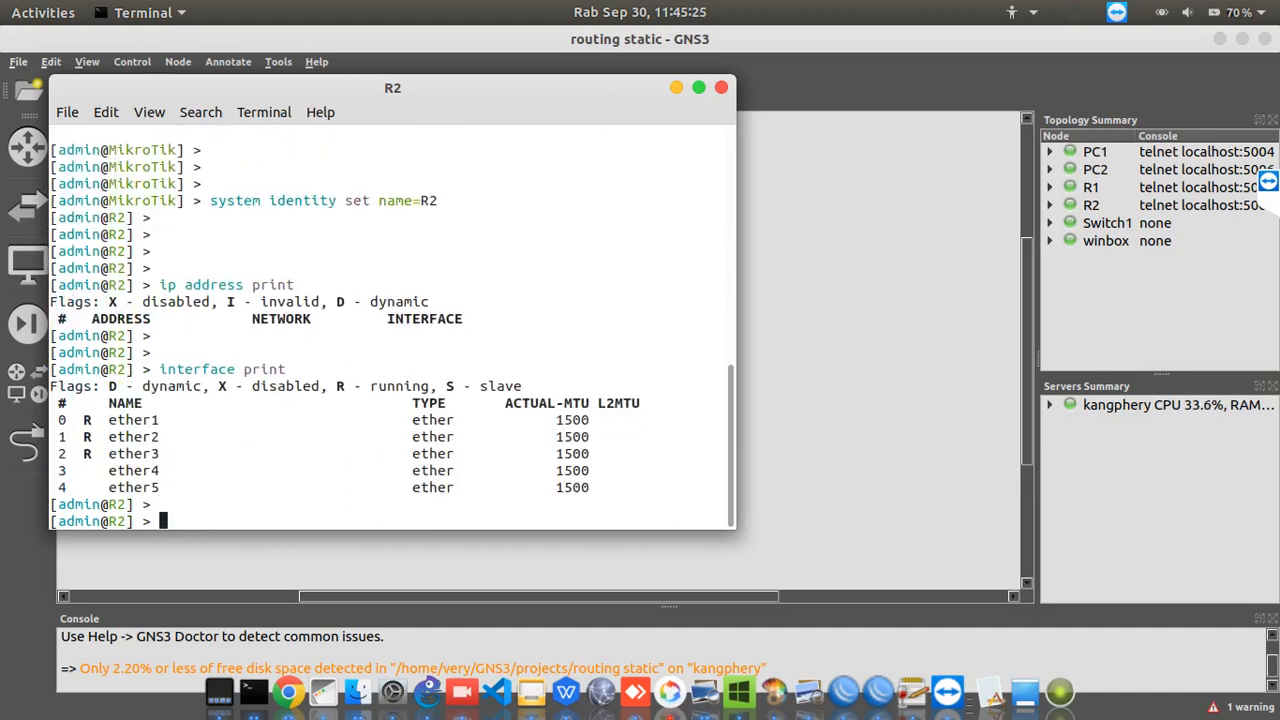
{"action": "key", "text": "Return"}
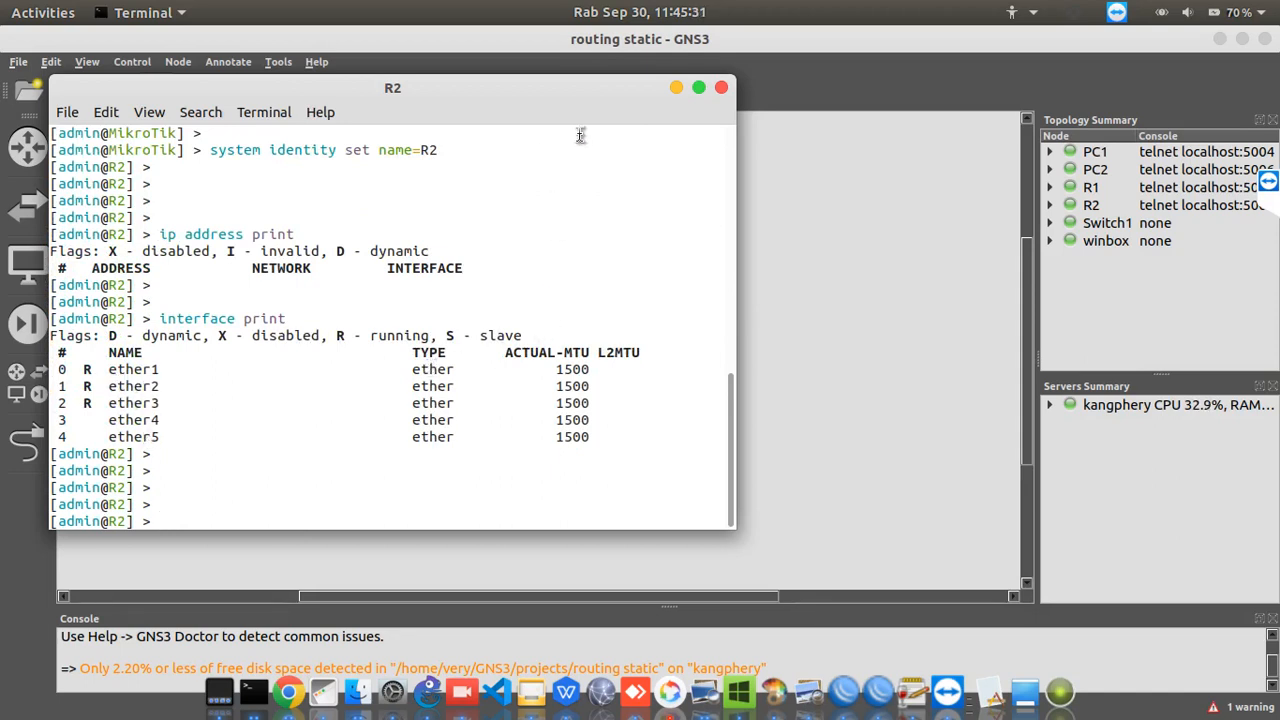
{"action": "left_click", "coordinate": [676, 88]}
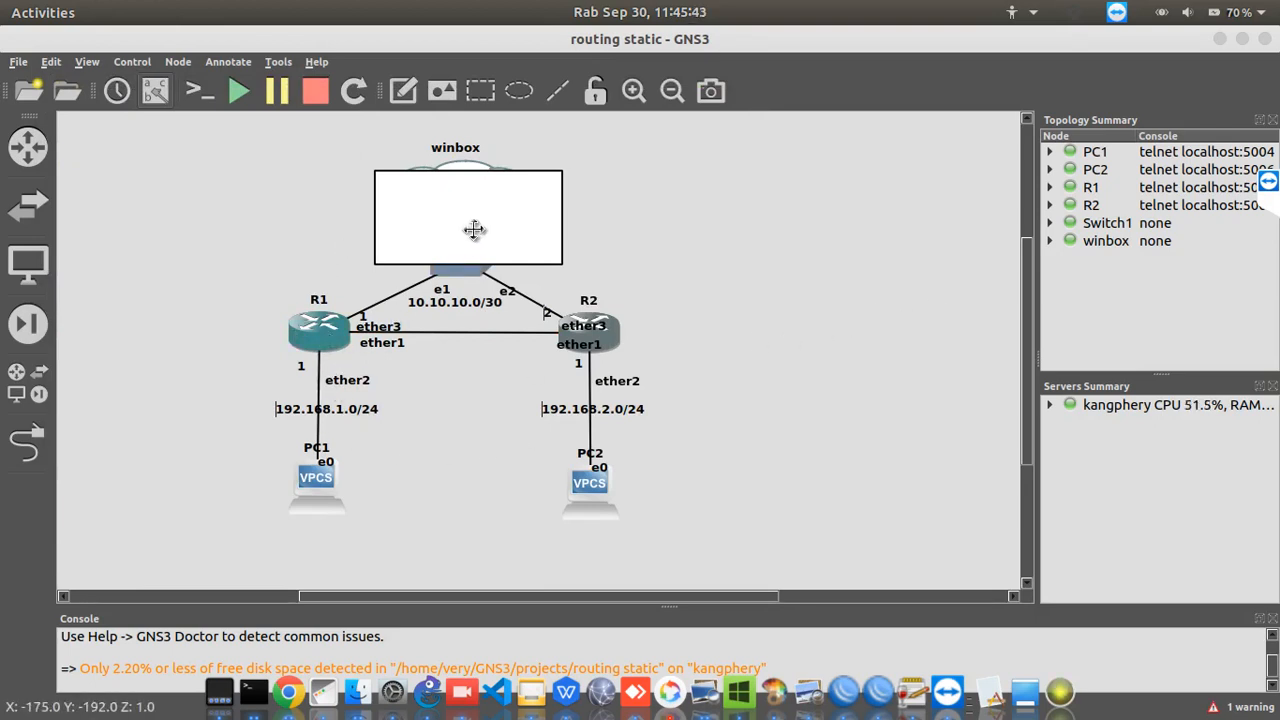
Delete the winbox cloud, Switch1 and the rectangle covering them from the topology, confirming the permanent deletion
{"action": "left_click_drag", "start_coordinate": [299, 120], "coordinate": [688, 268]}
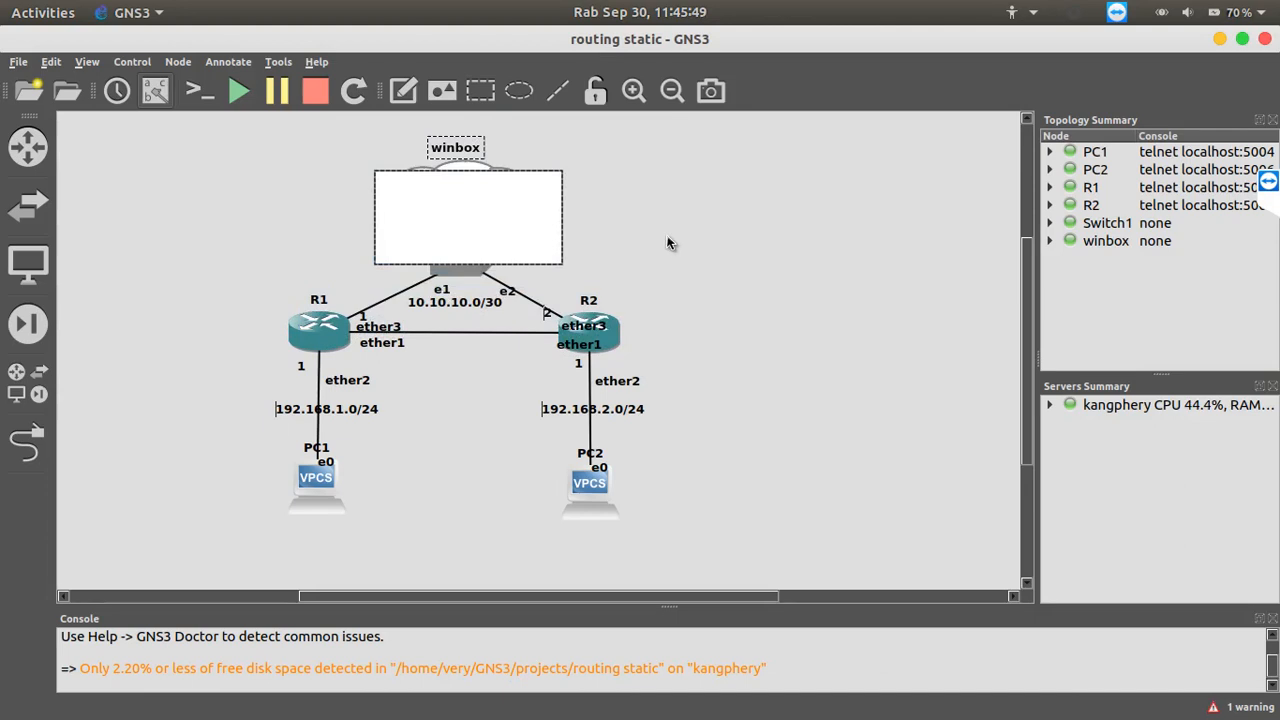
{"action": "key", "text": "Delete"}
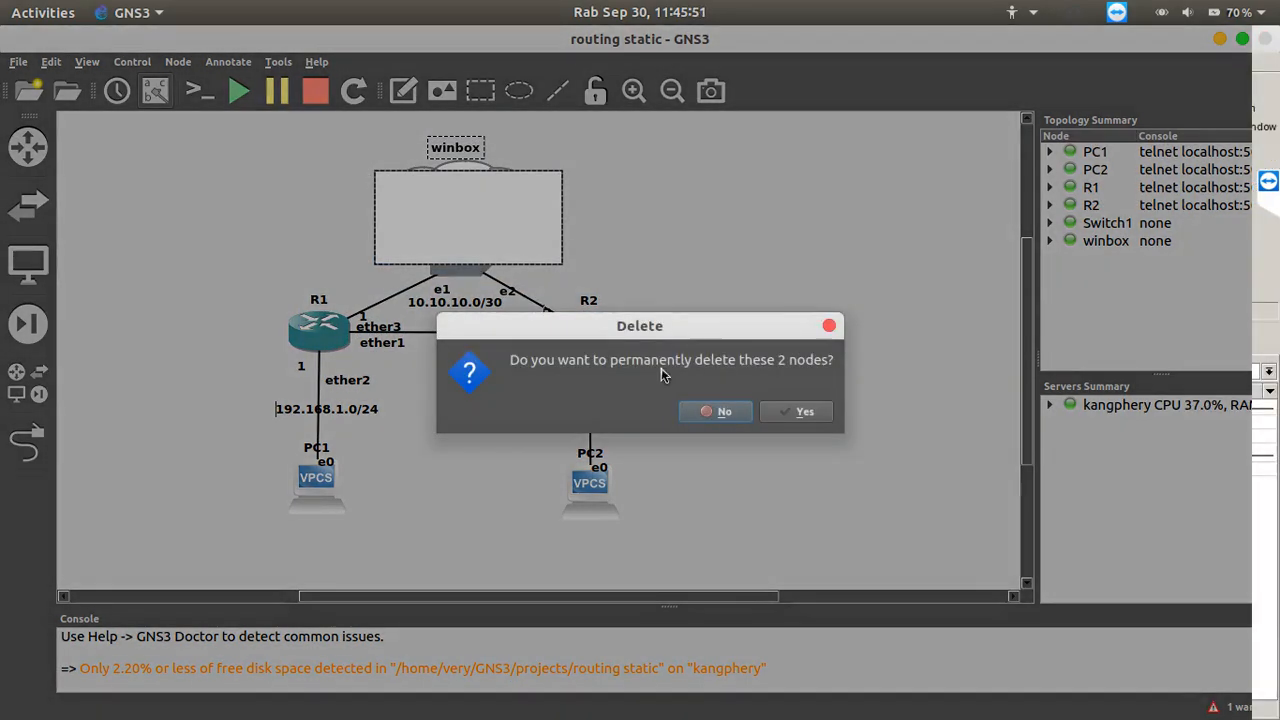
{"action": "left_click", "coordinate": [788, 413]}
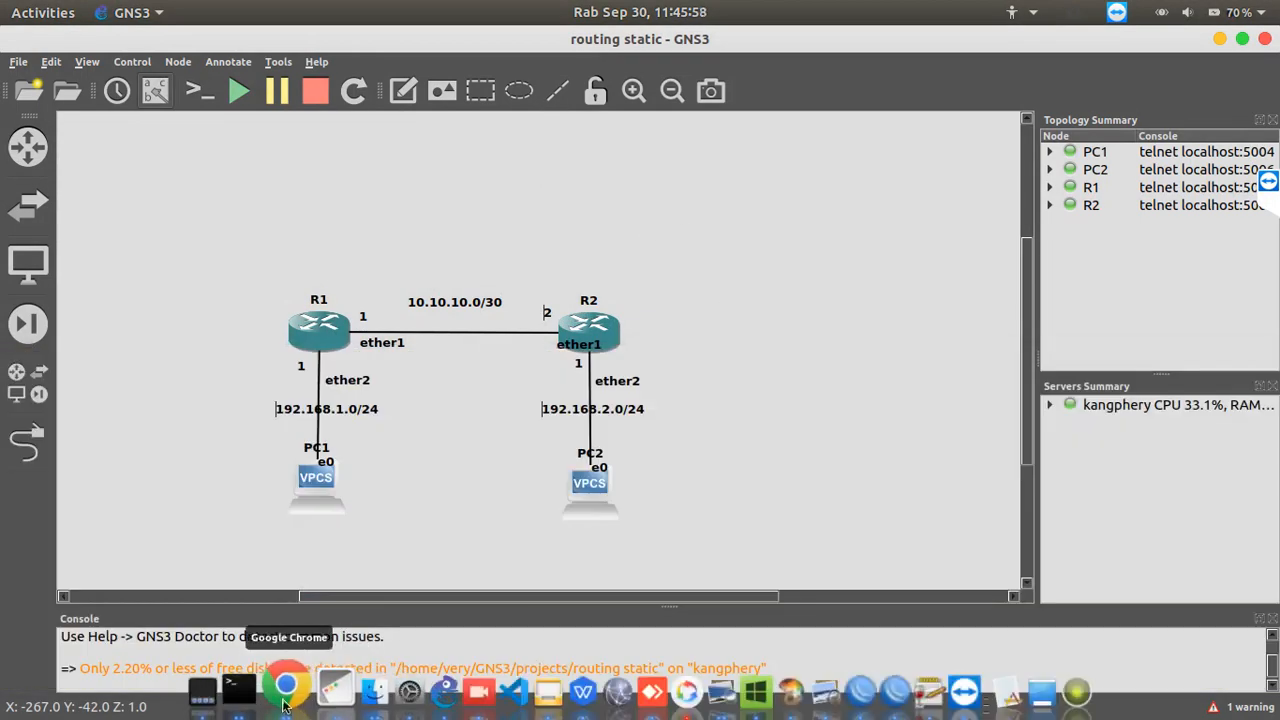
Bring R1's console back up and move it aside so that R1, PC1 and their network labels stay in view
{"action": "right_click", "coordinate": [252, 695]}
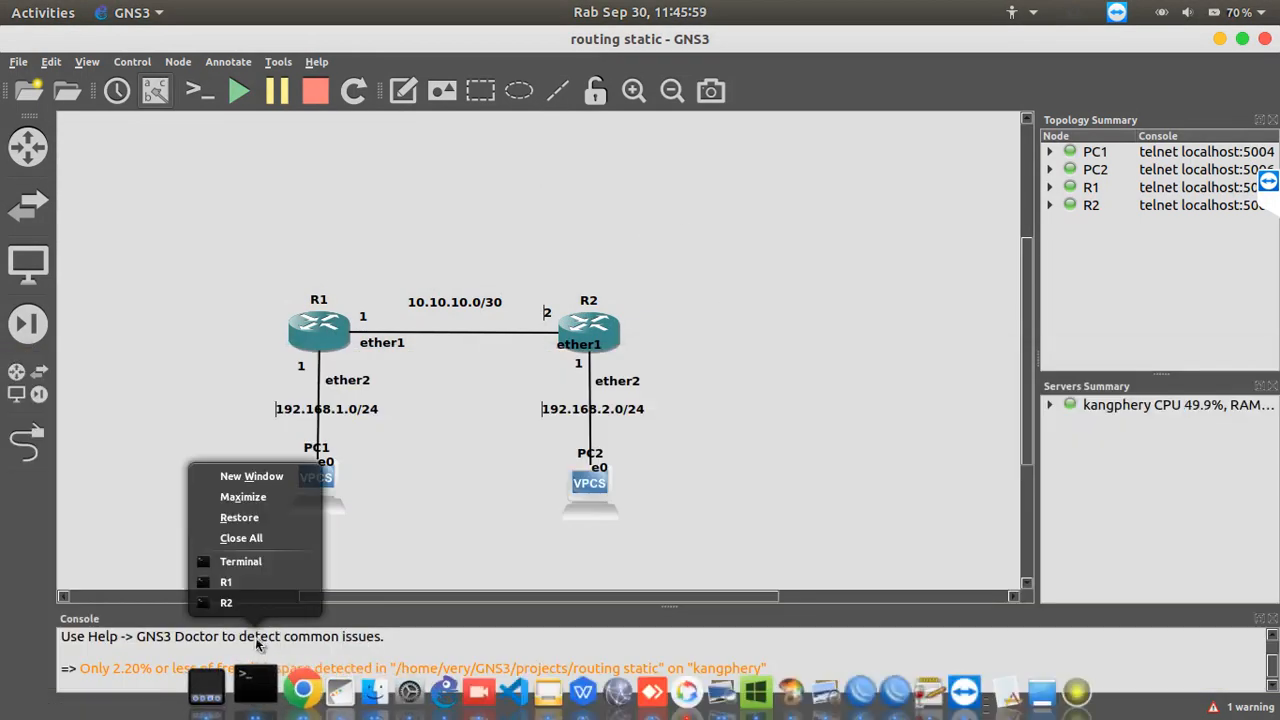
{"action": "left_click", "coordinate": [246, 582]}
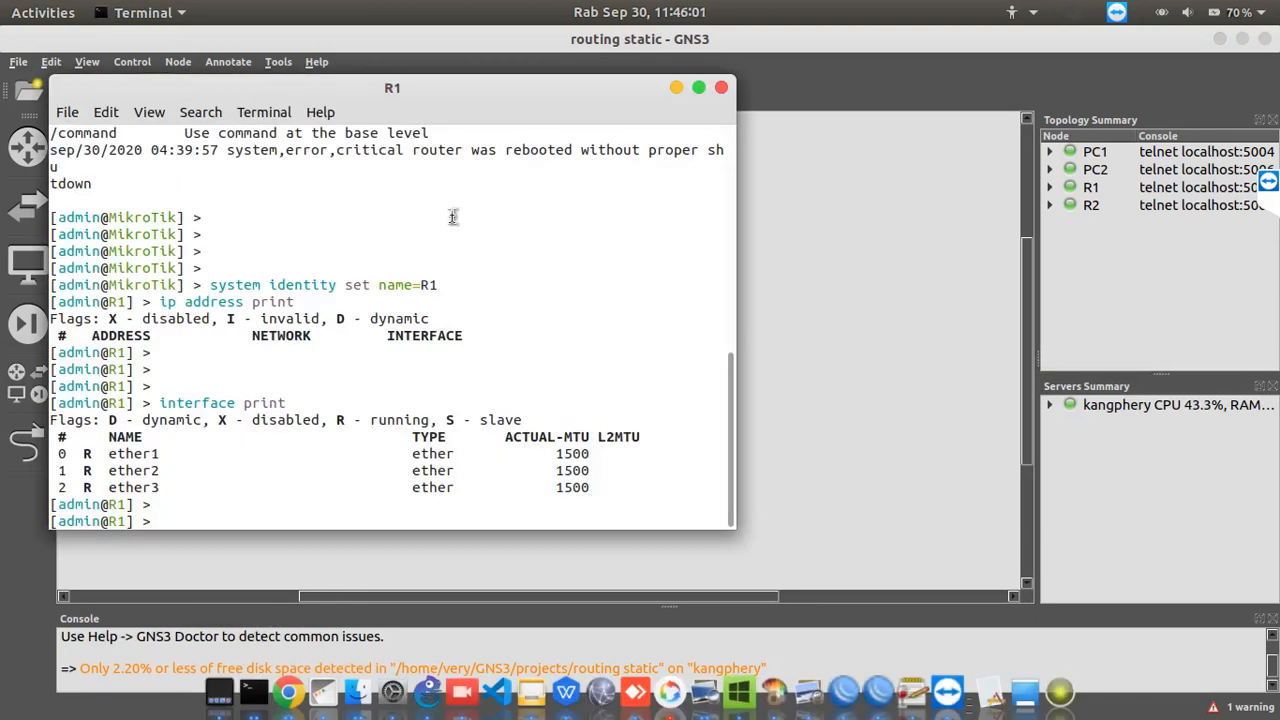
{"action": "left_click_drag", "start_coordinate": [500, 92], "coordinate": [1042, 181]}
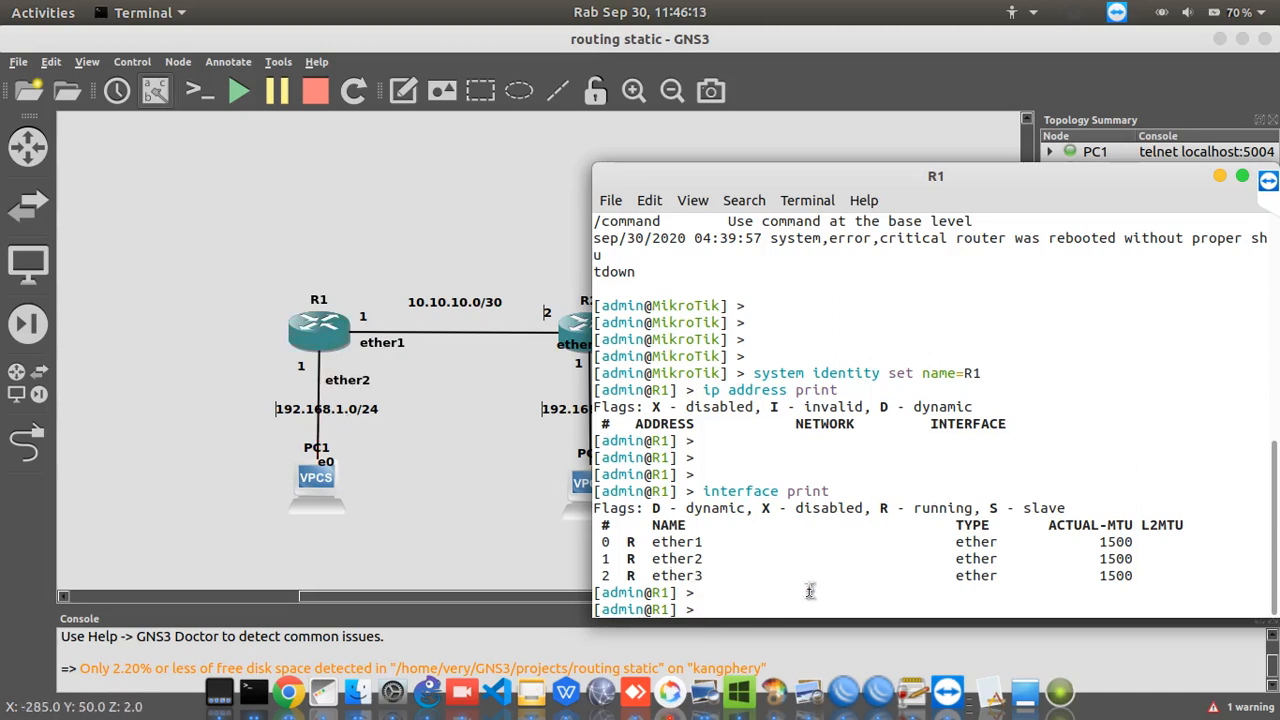
Assign the address 10.10.10.1/30 to R1's ether1 interface with the ip address add command
{"action": "type", "text": "ip "}
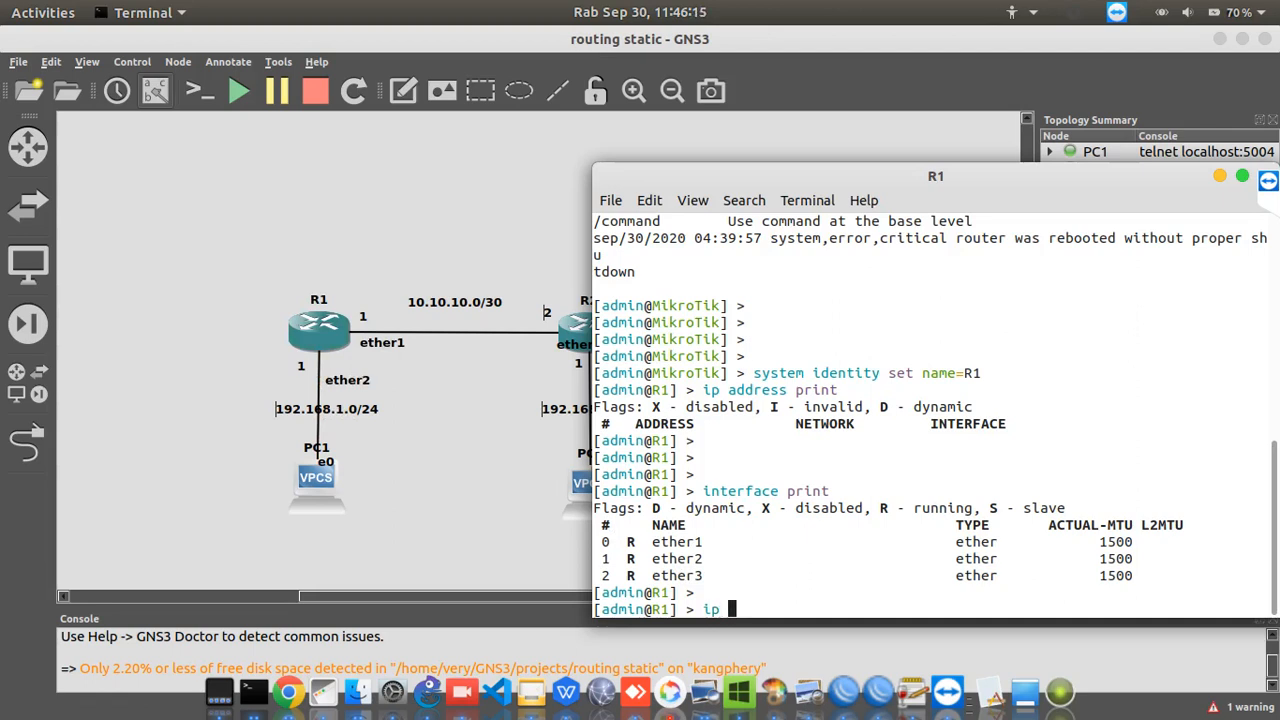
{"action": "type", "text": "address add address=10.10.10."}
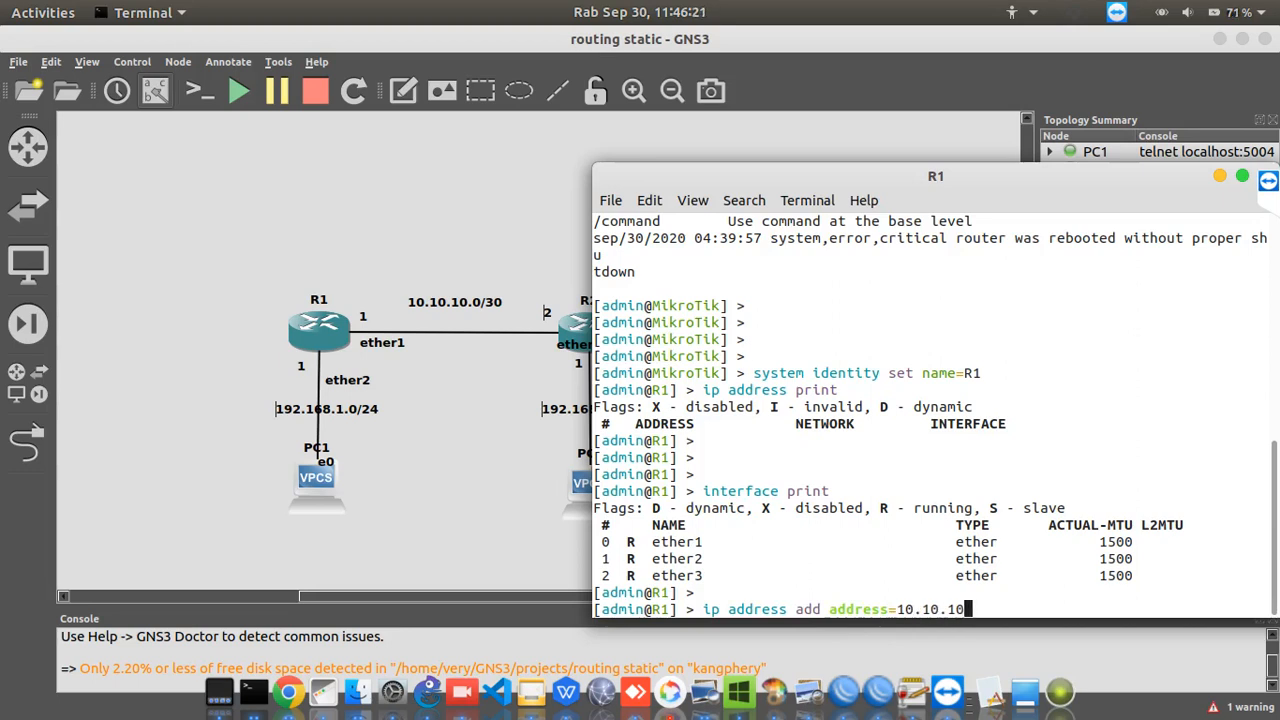
{"action": "type", "text": "1/30"}
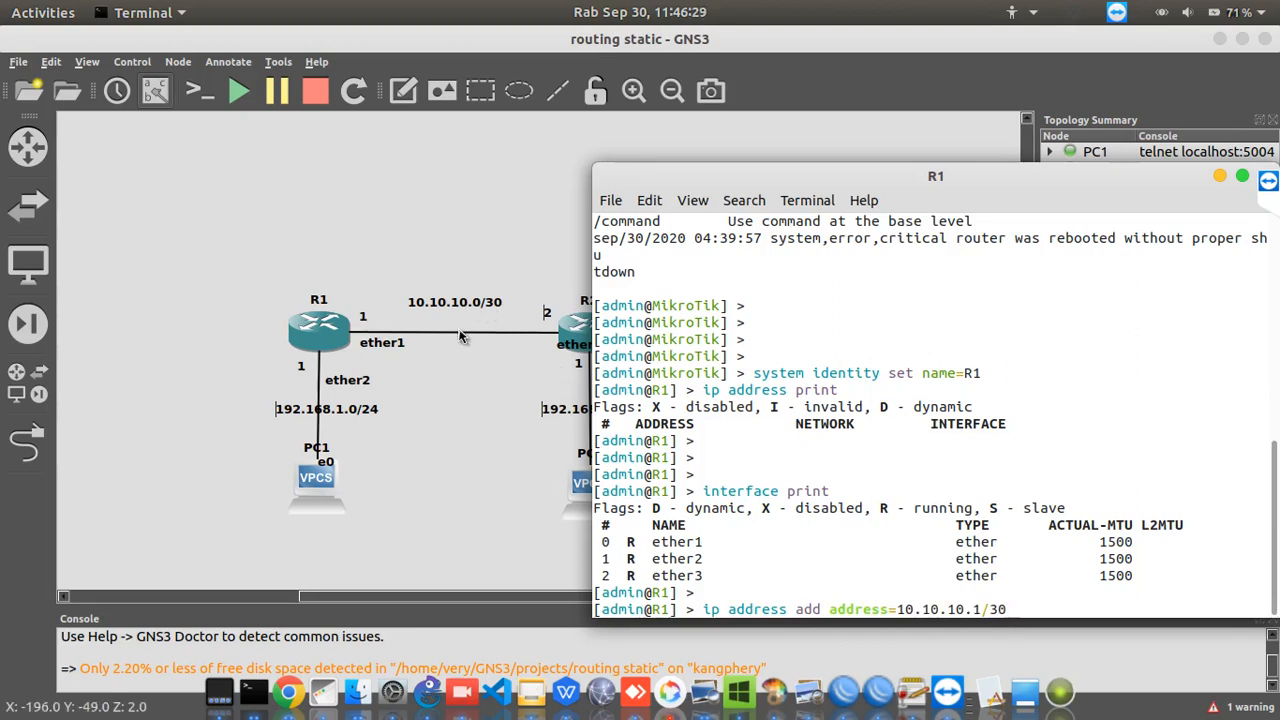
{"action": "type", "text": "interface="}
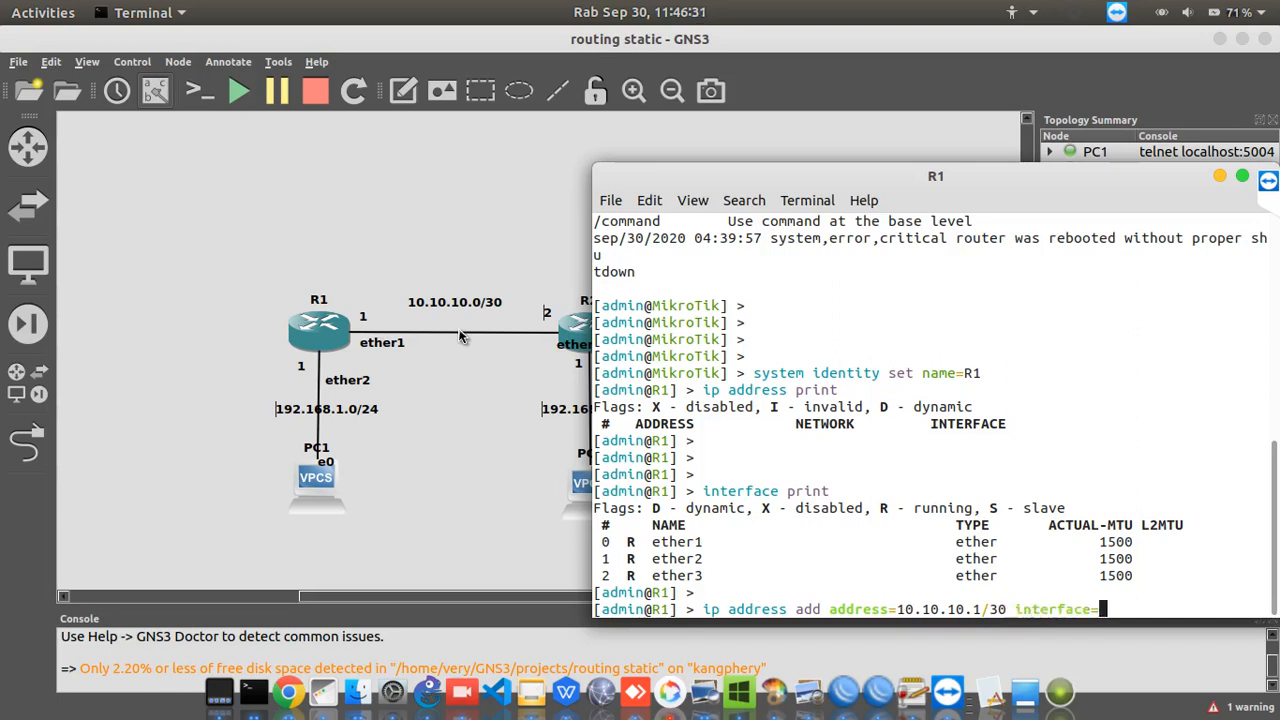
{"action": "type", "text": "ether1"}
{"action": "key", "text": "Return"}
{"action": "key", "text": "Return"}
{"action": "key", "text": "Return"}
{"action": "key", "text": "Return"}
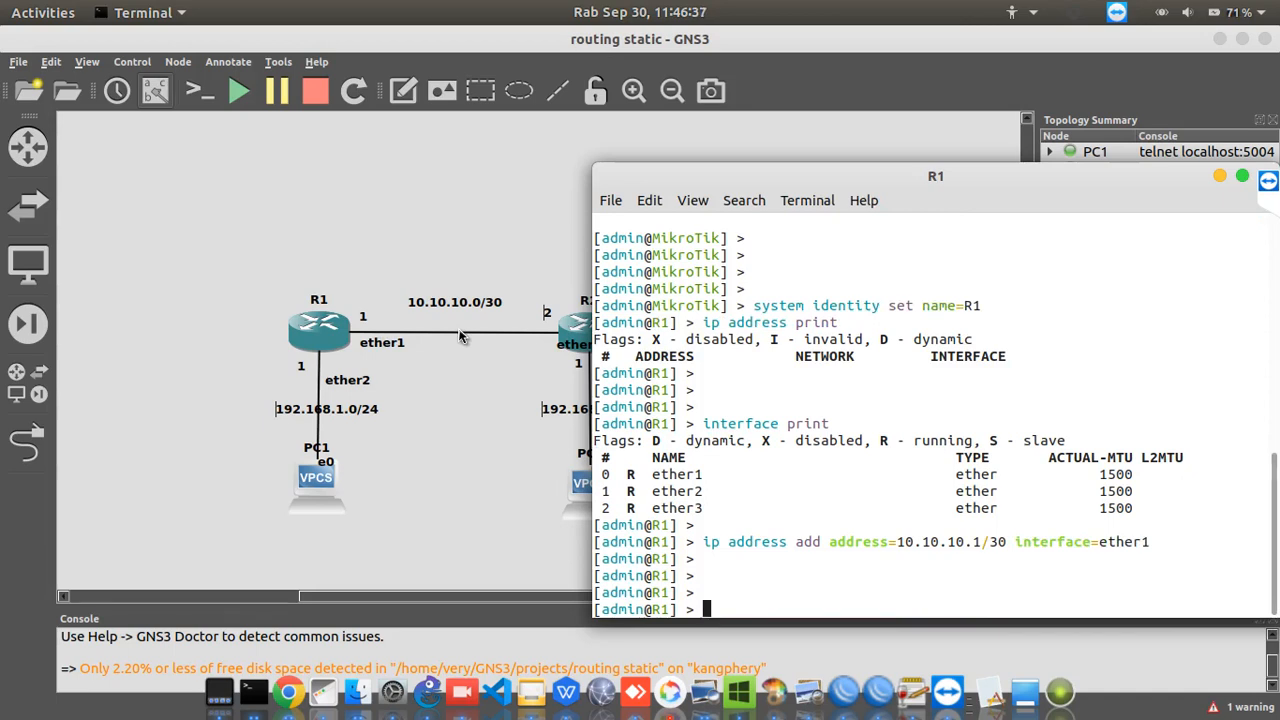
Assign the address 192.168.1.1/24 to R1's ether2 interface with the ip address add command
{"action": "type", "text": "ip address add "}
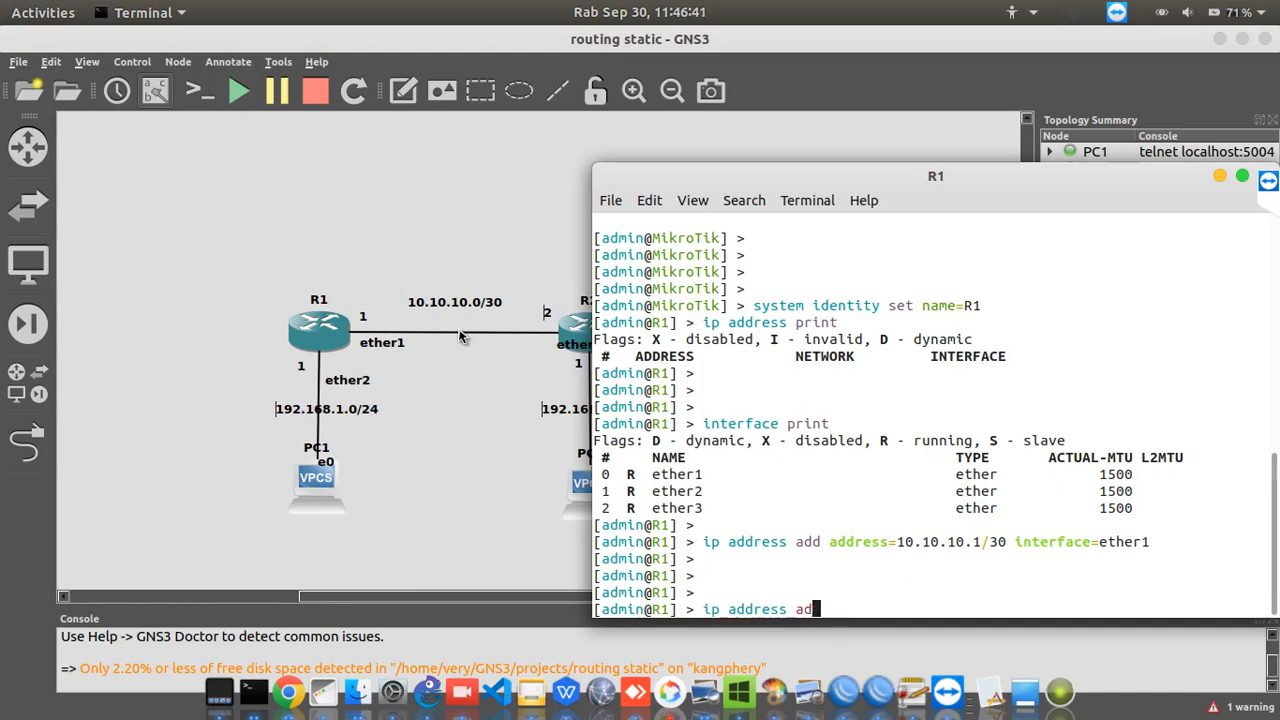
{"action": "type", "text": "address=192.168.1."}
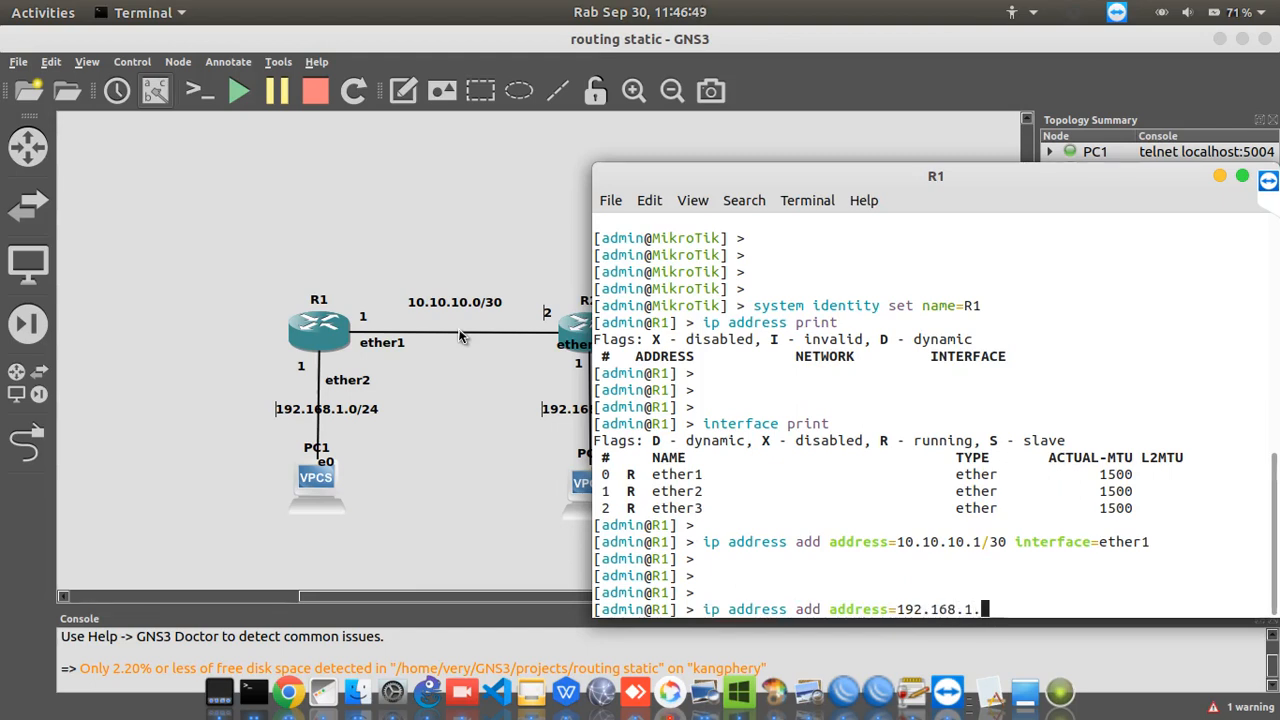
{"action": "type", "text": "1/24 interface="}
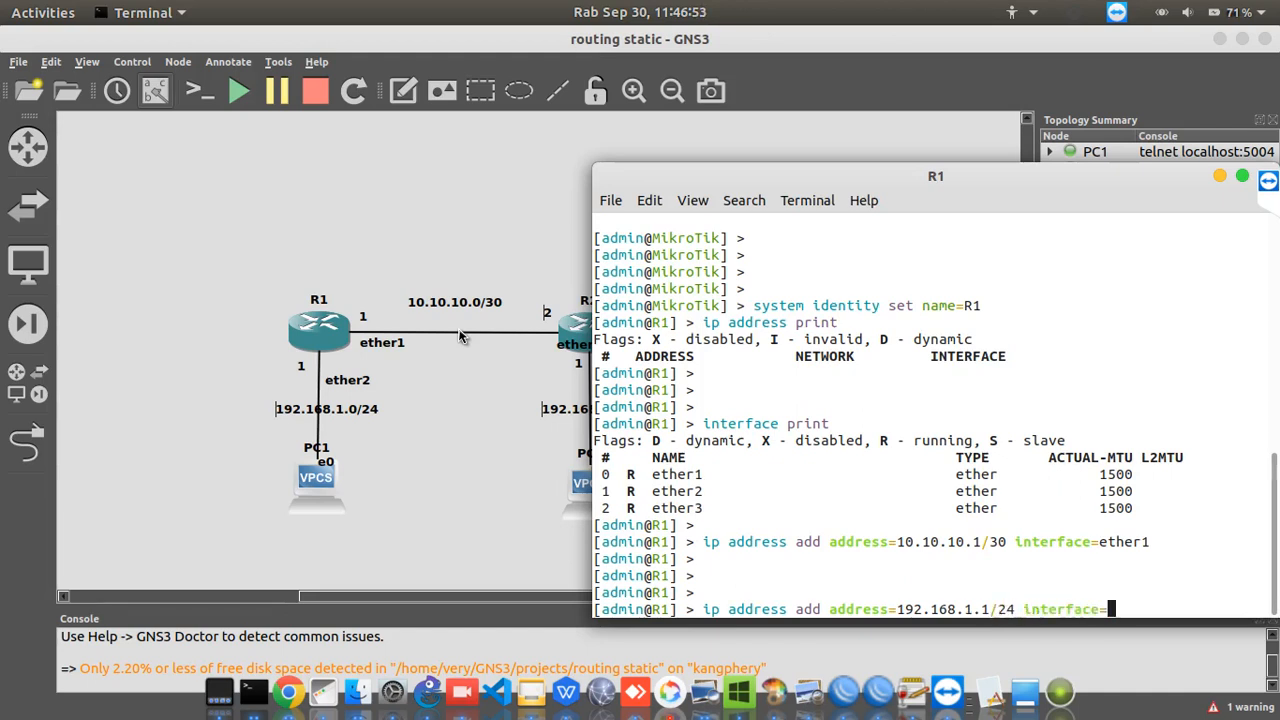
{"action": "type", "text": "ether2"}
{"action": "key", "text": "Return"}
{"action": "key", "text": "Return"}
{"action": "key", "text": "Return"}
Print R1's IP address list to check the assigned addresses, and minimize its console
{"action": "type", "text": "ip "}
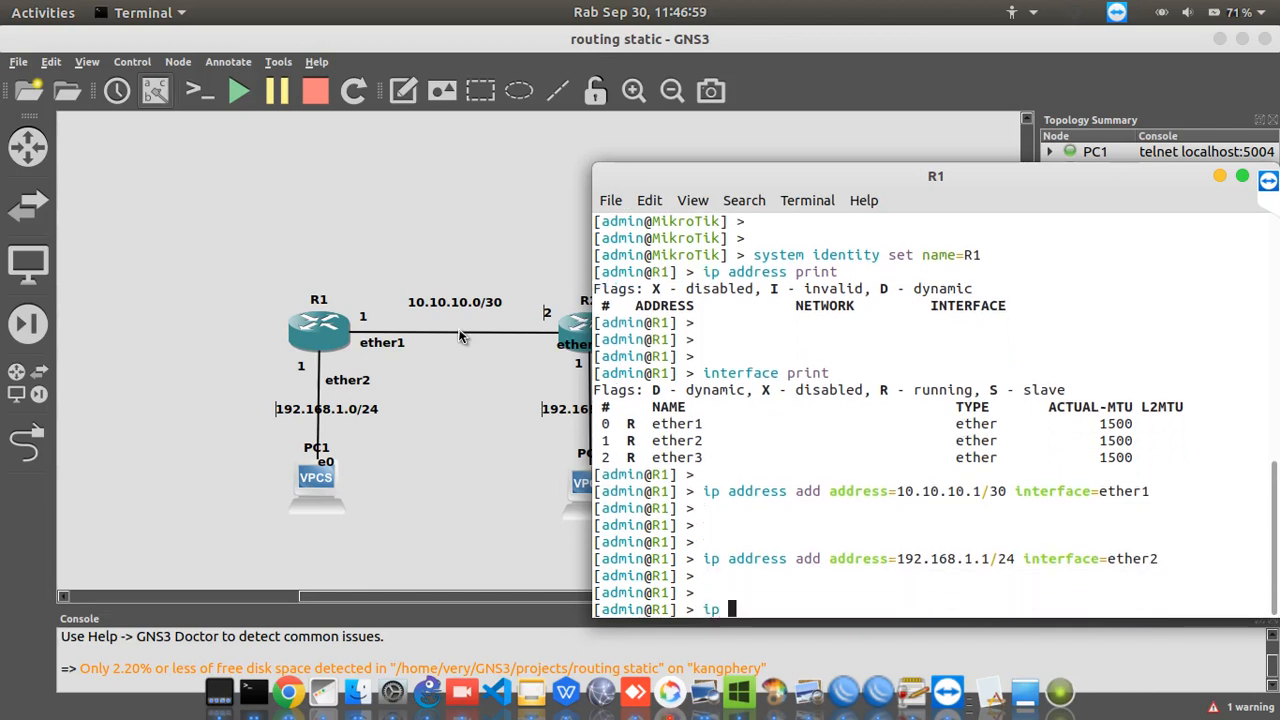
{"action": "type", "text": "address print"}
{"action": "key", "text": "Return"}
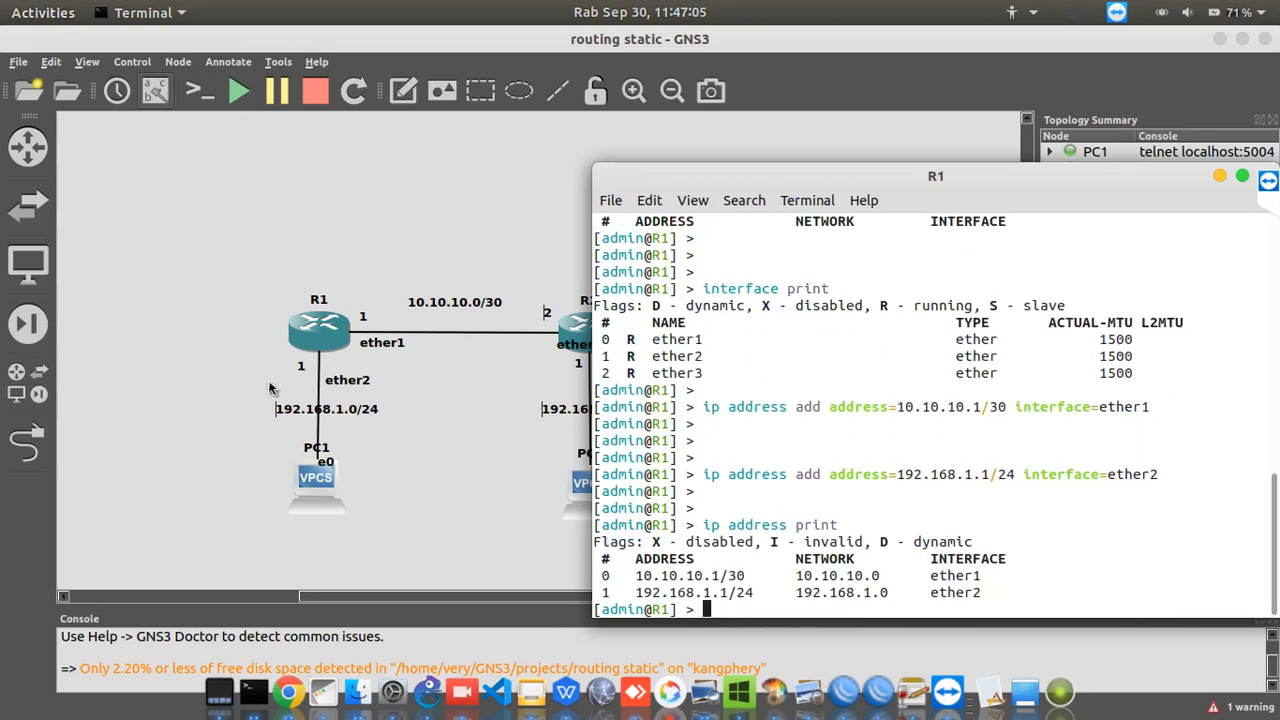
{"action": "left_click", "coordinate": [1219, 176]}
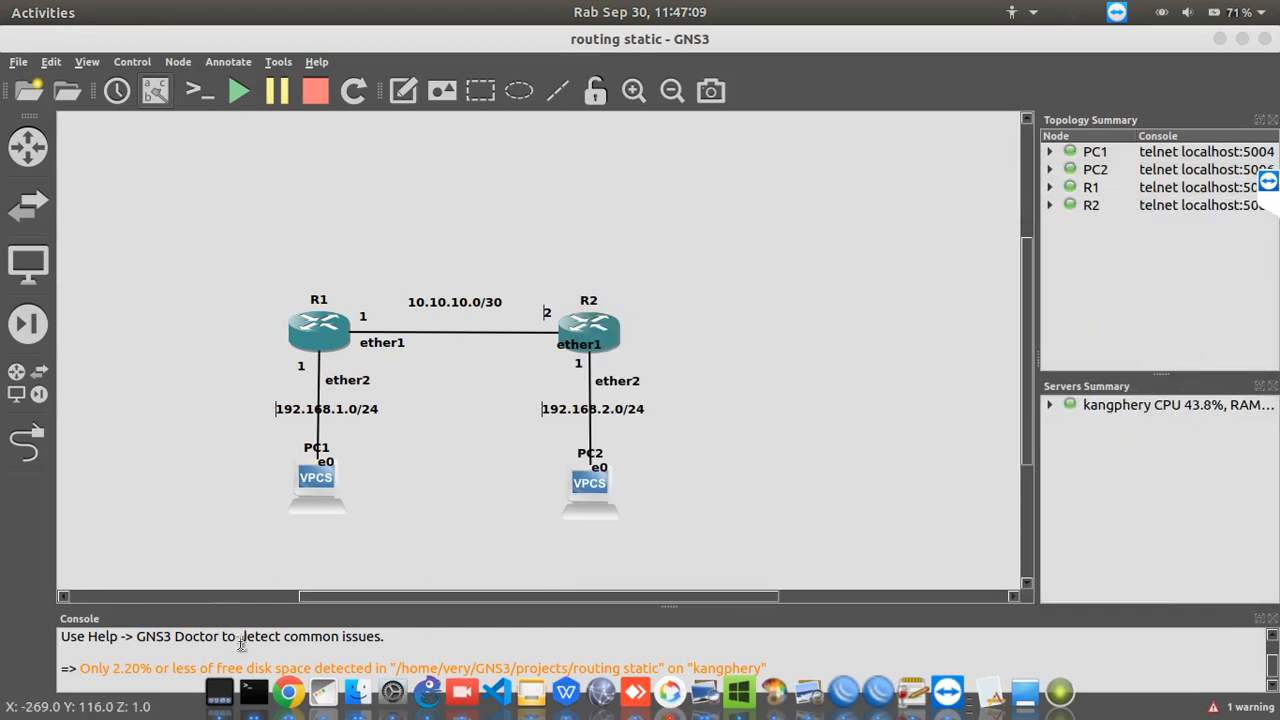
Bring R2's console back up and move it aside so that the topology's routers and network labels stay in view
{"action": "right_click", "coordinate": [258, 706]}
{"action": "left_click", "coordinate": [240, 602]}
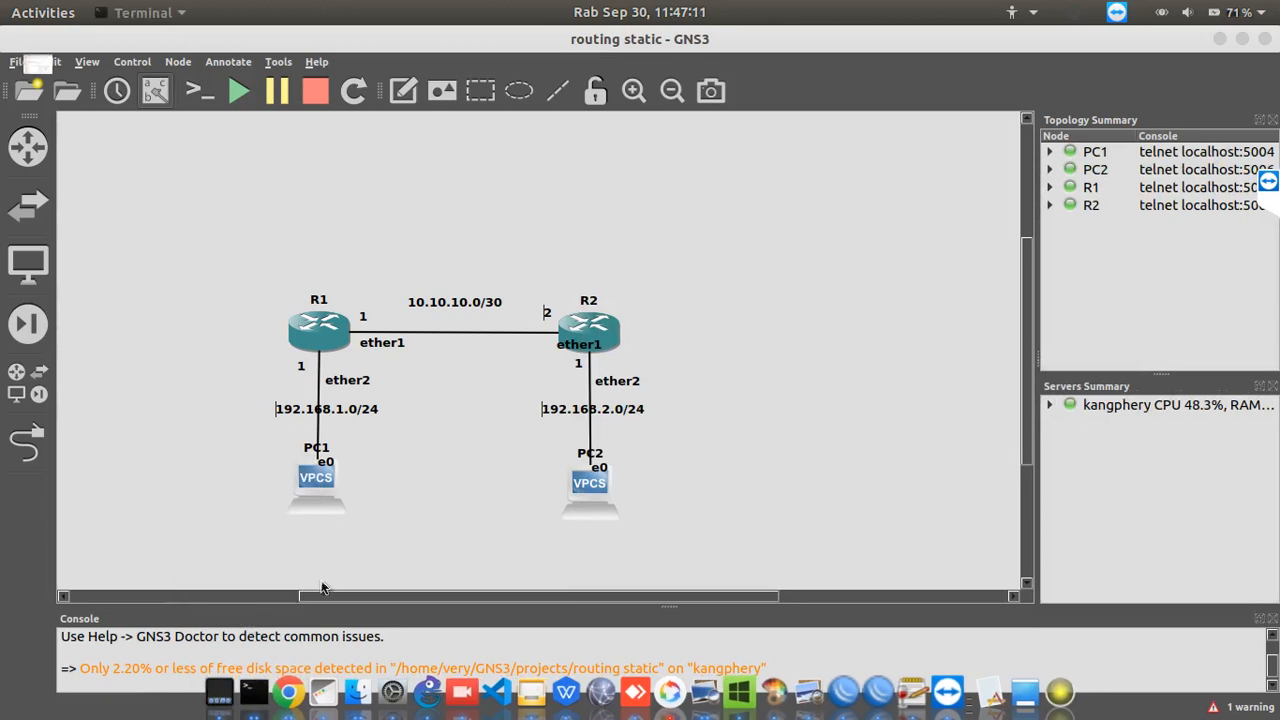
{"action": "left_click_drag", "start_coordinate": [482, 97], "coordinate": [1060, 134]}
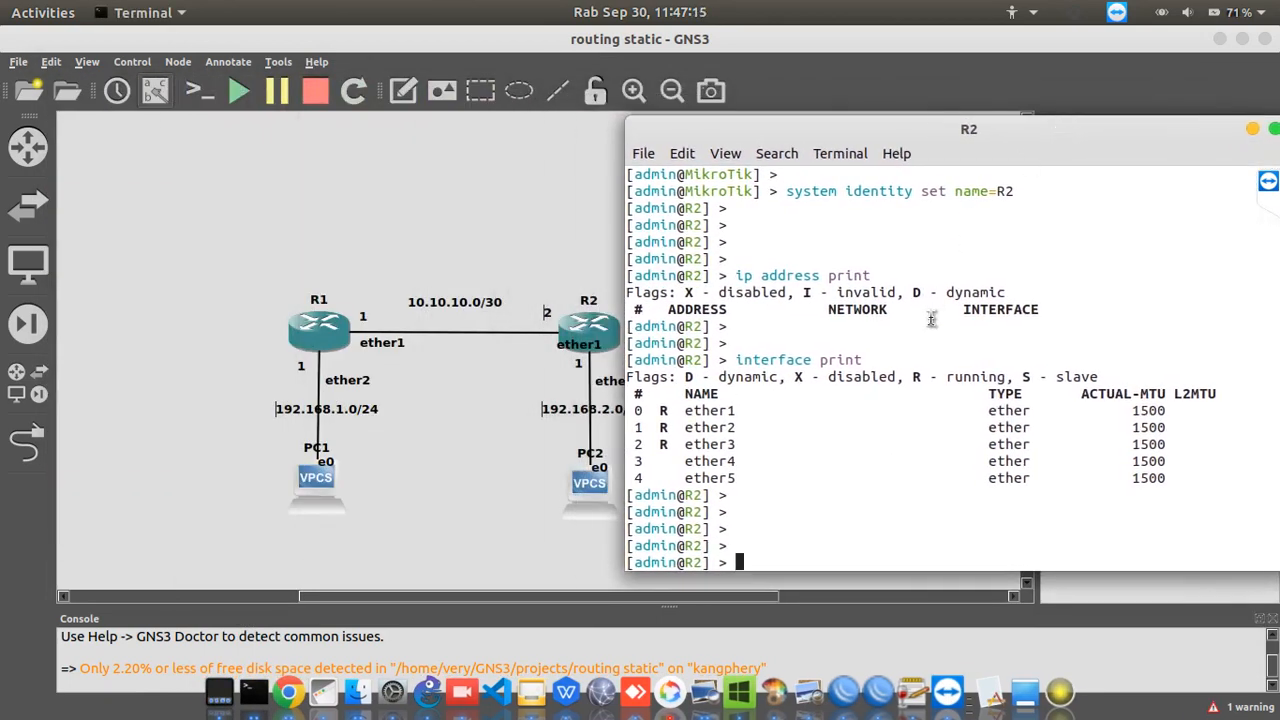
Assign the address 10.10.10.2/30 to R2's ether1 interface with the ip address add command
{"action": "type", "text": "ip ad"}
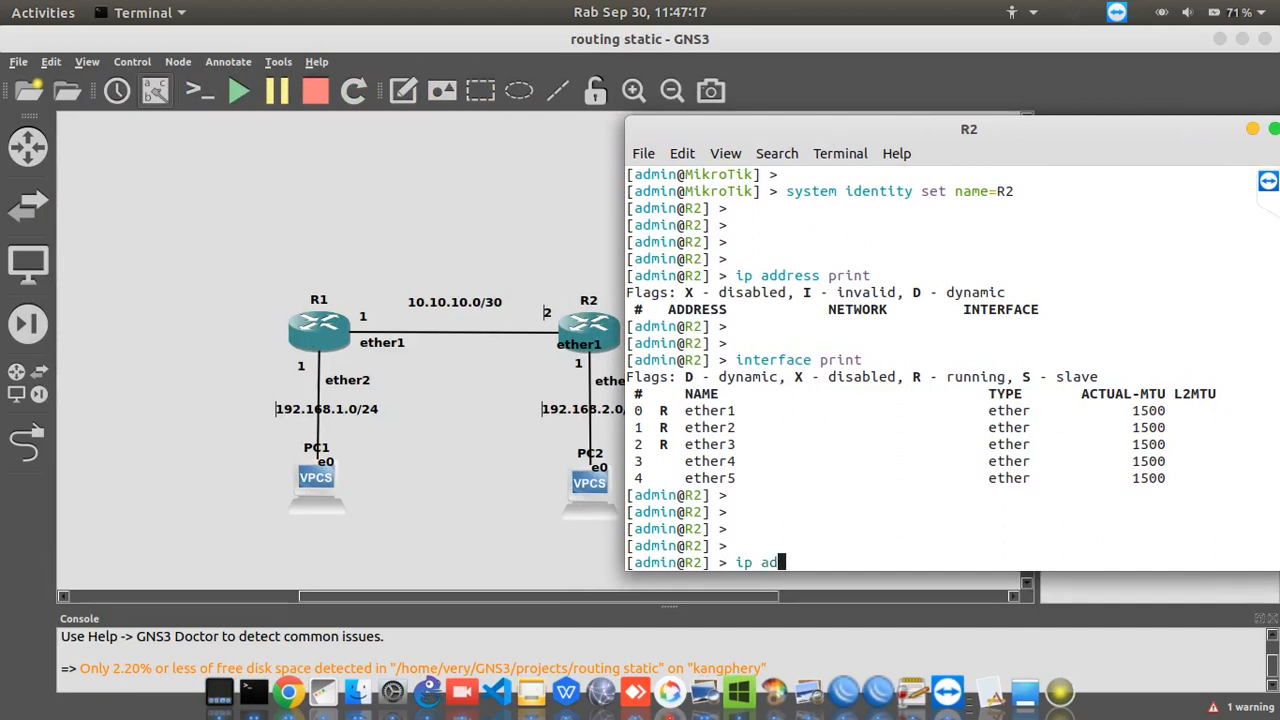
{"action": "type", "text": "dress add address="}
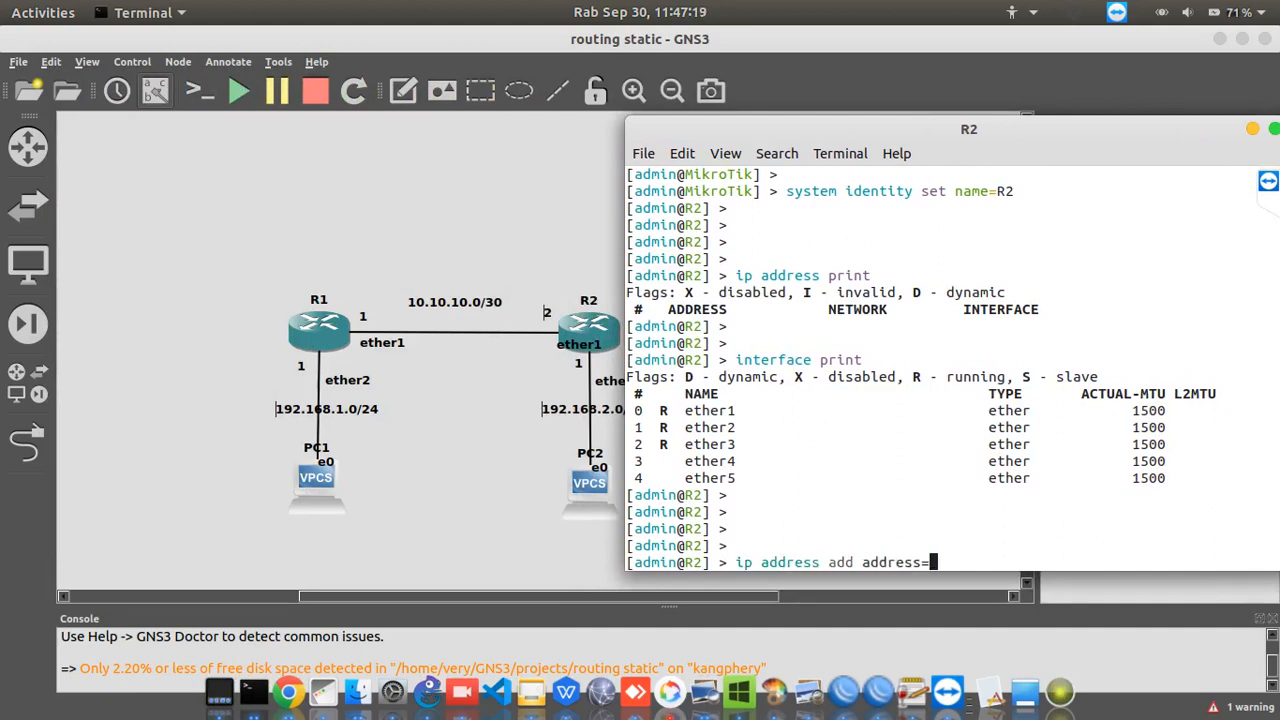
{"action": "type", "text": "10"}
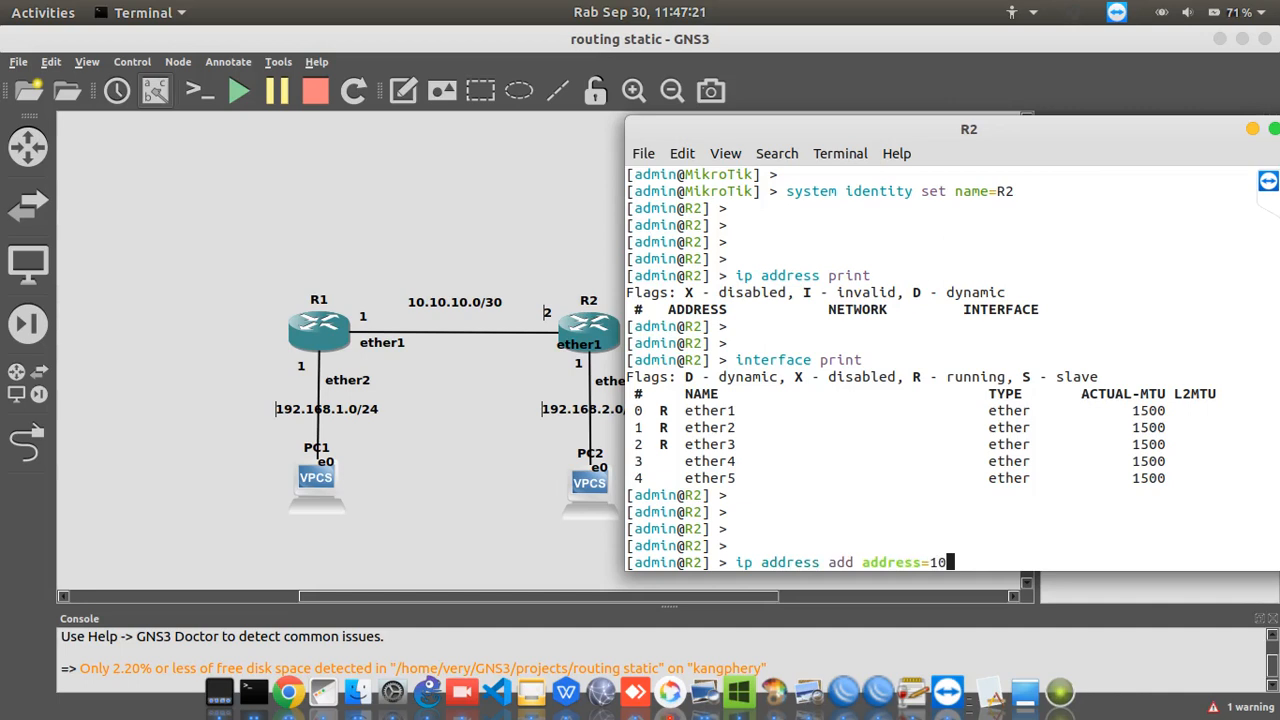
{"action": "type", "text": ".10.10.2/30"}
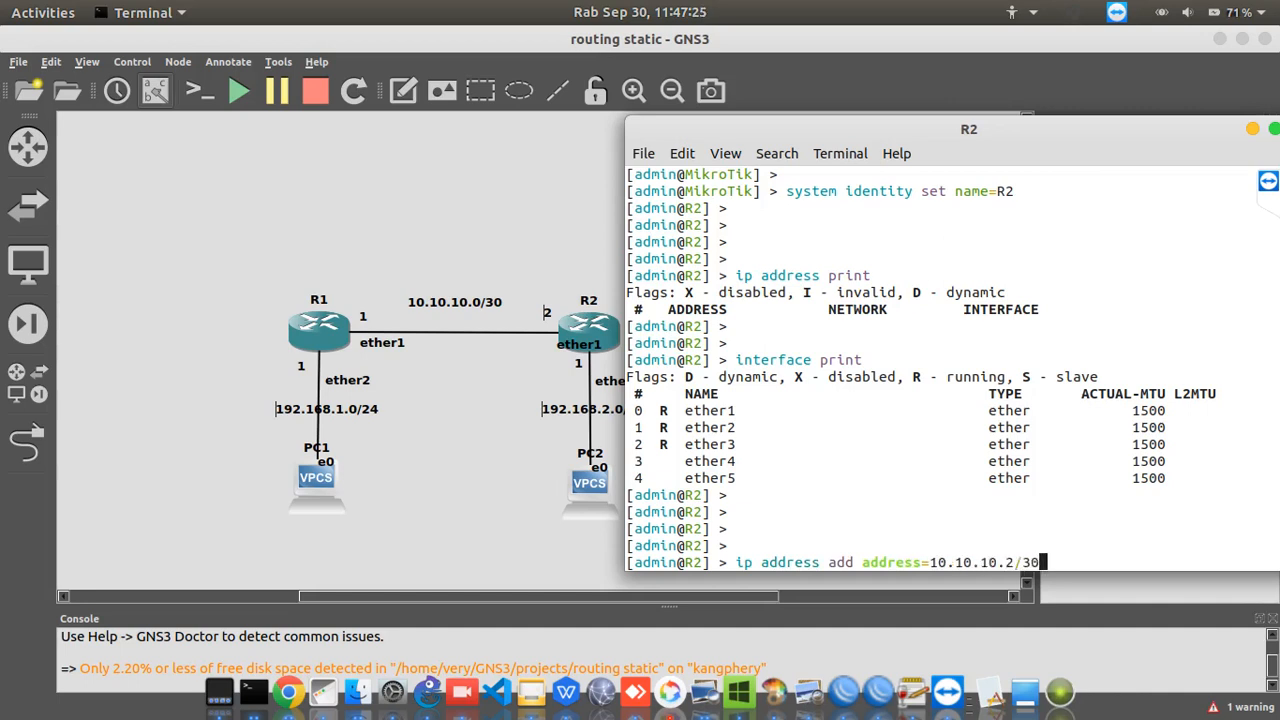
{"action": "type", "text": " interface=et"}
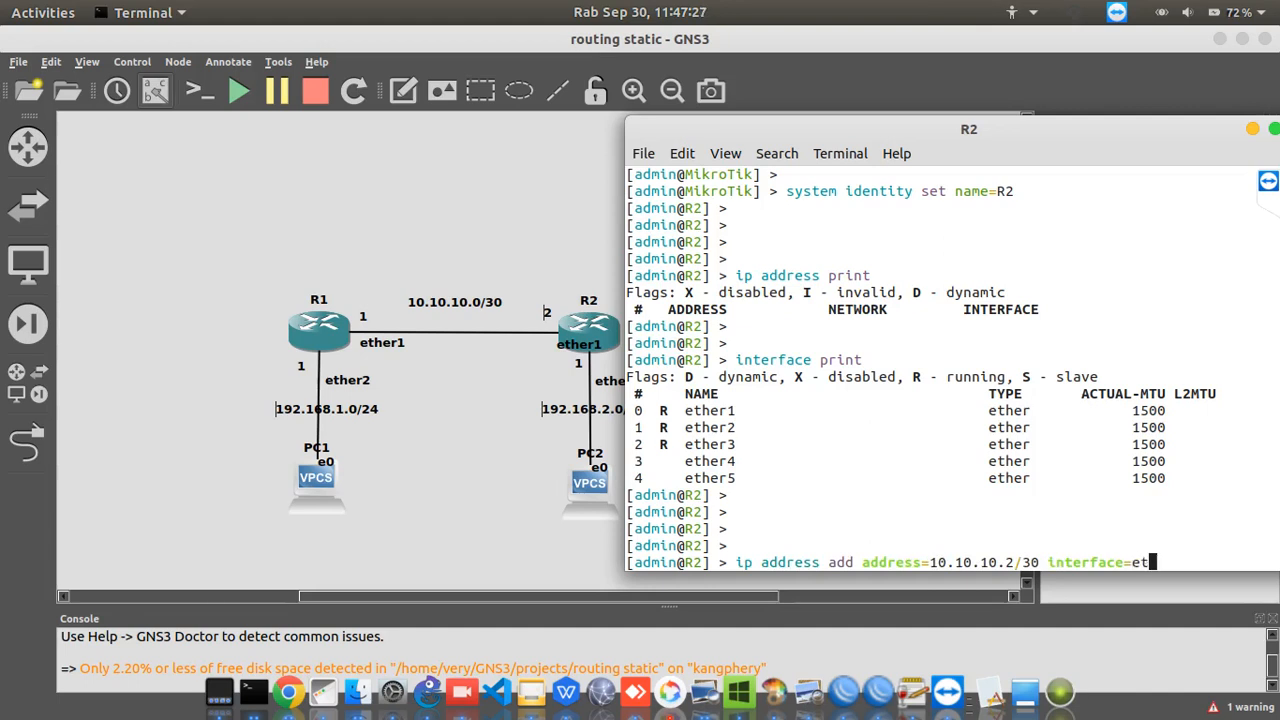
{"action": "type", "text": "her1"}
{"action": "key", "text": "Return"}
{"action": "key", "text": "Return"}
{"action": "key", "text": "Return"}
{"action": "key", "text": "Return"}
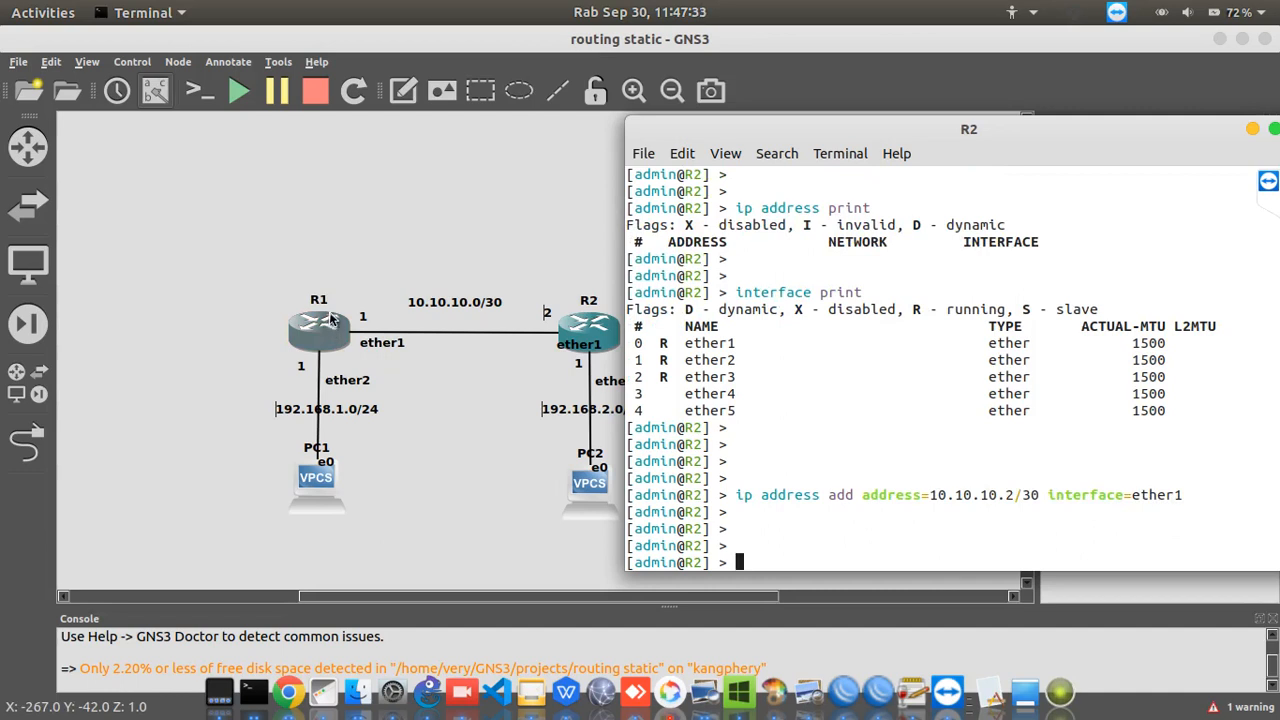
Ping R1's address 10.10.10.1 from R2 to test the link between the routers
{"action": "type", "text": "pin"}
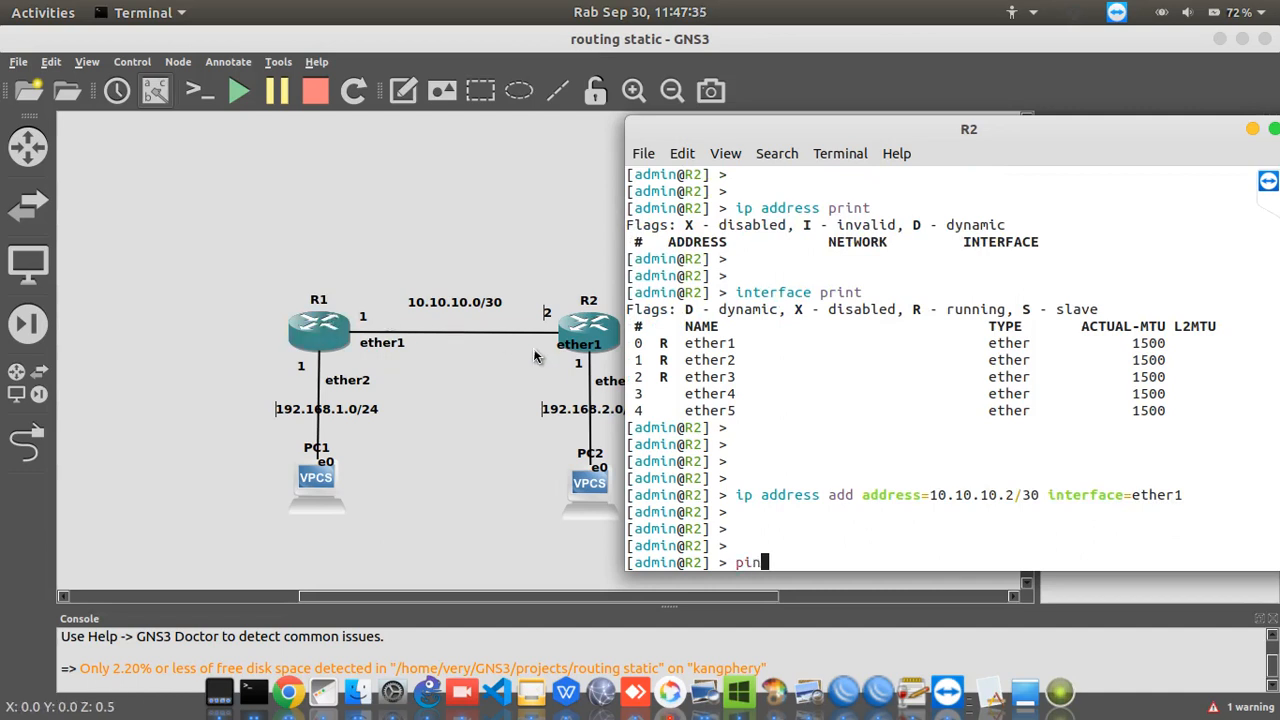
{"action": "type", "text": "g 10"}
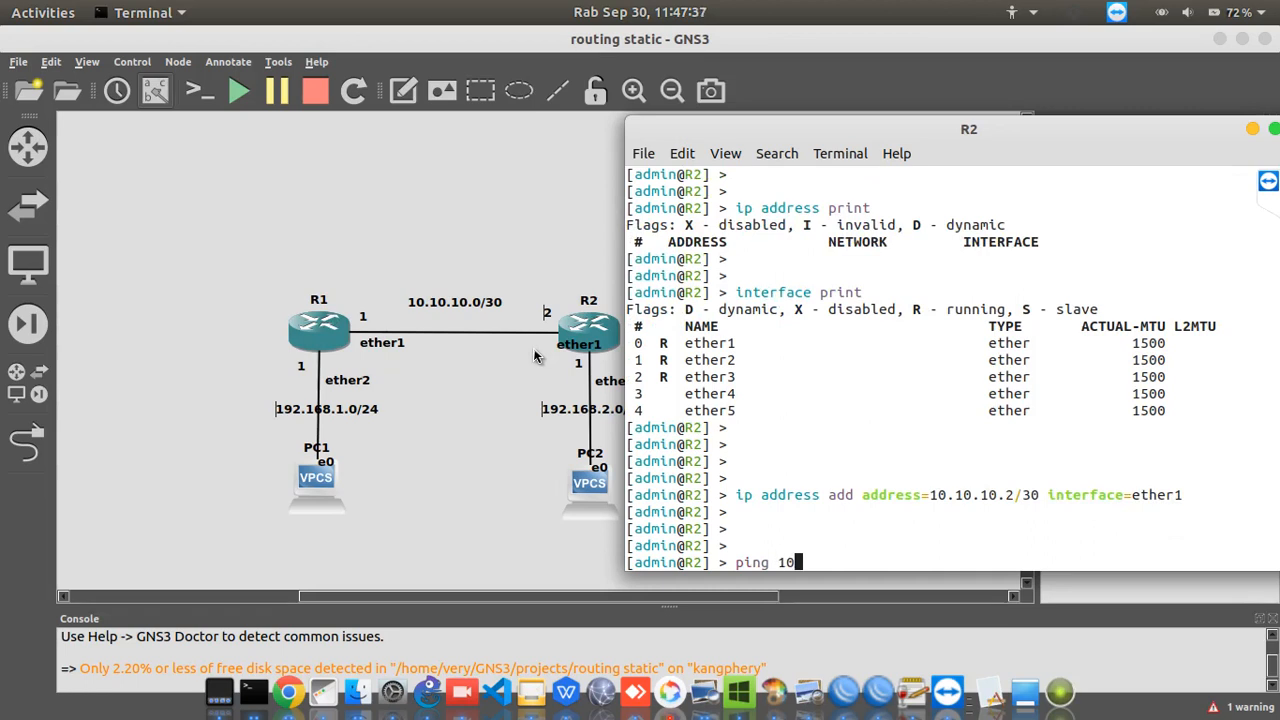
{"action": "type", "text": ".10.10.1"}
{"action": "key", "text": "Return"}
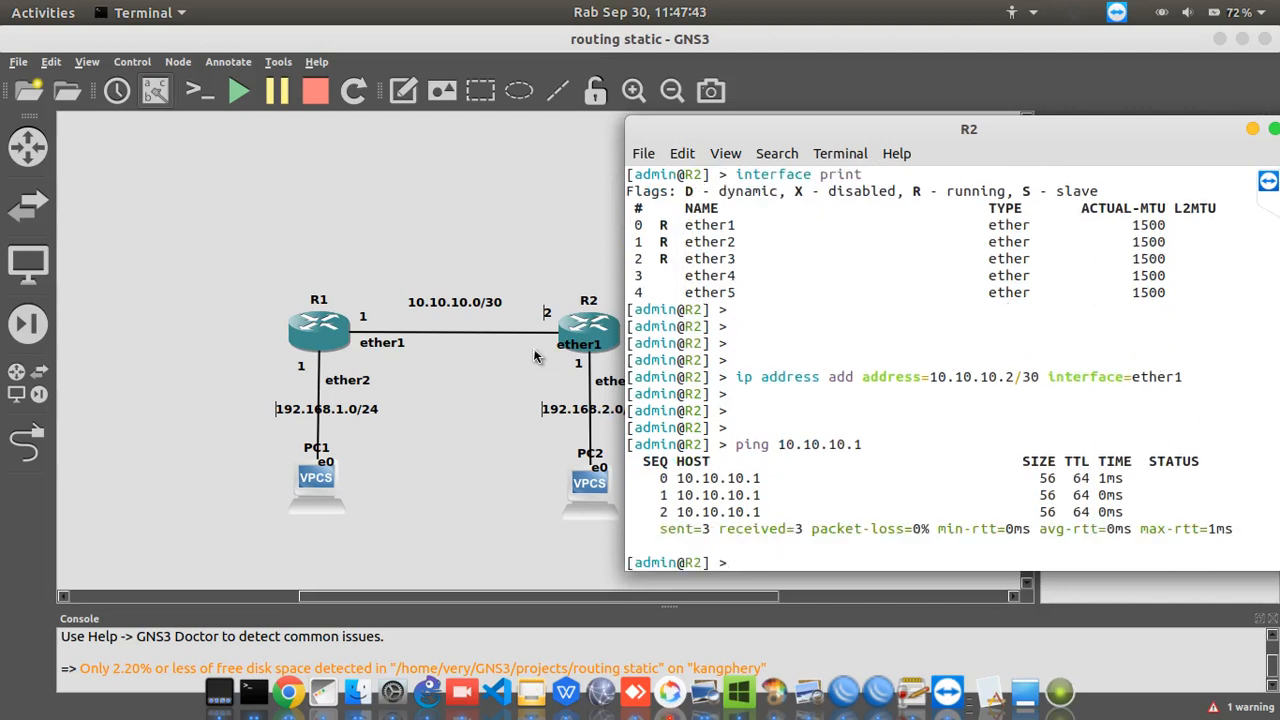
Print R2's routing table with the ip route print command
{"action": "type", "text": "ip route print"}
{"action": "key", "text": "Return"}
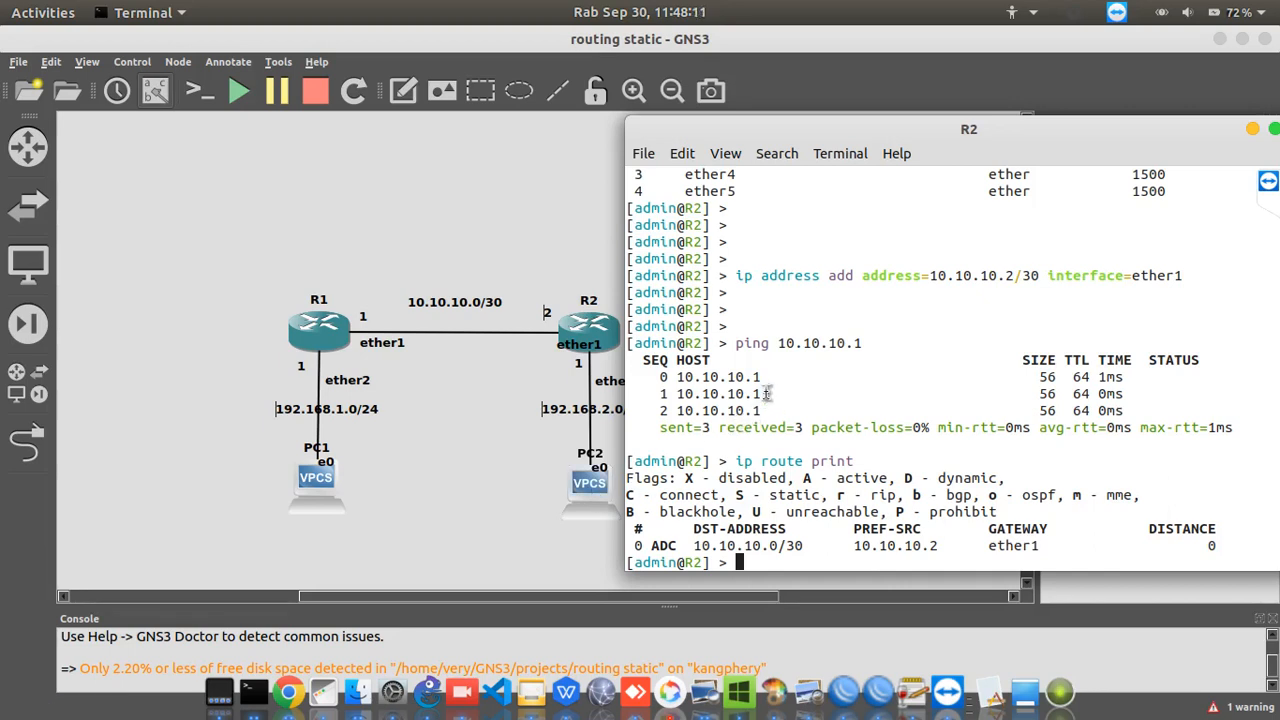
Assign the address 192.168.2.1/24 to R2's ether2 interface with the ip address add command
{"action": "type", "text": "ip address add address="}
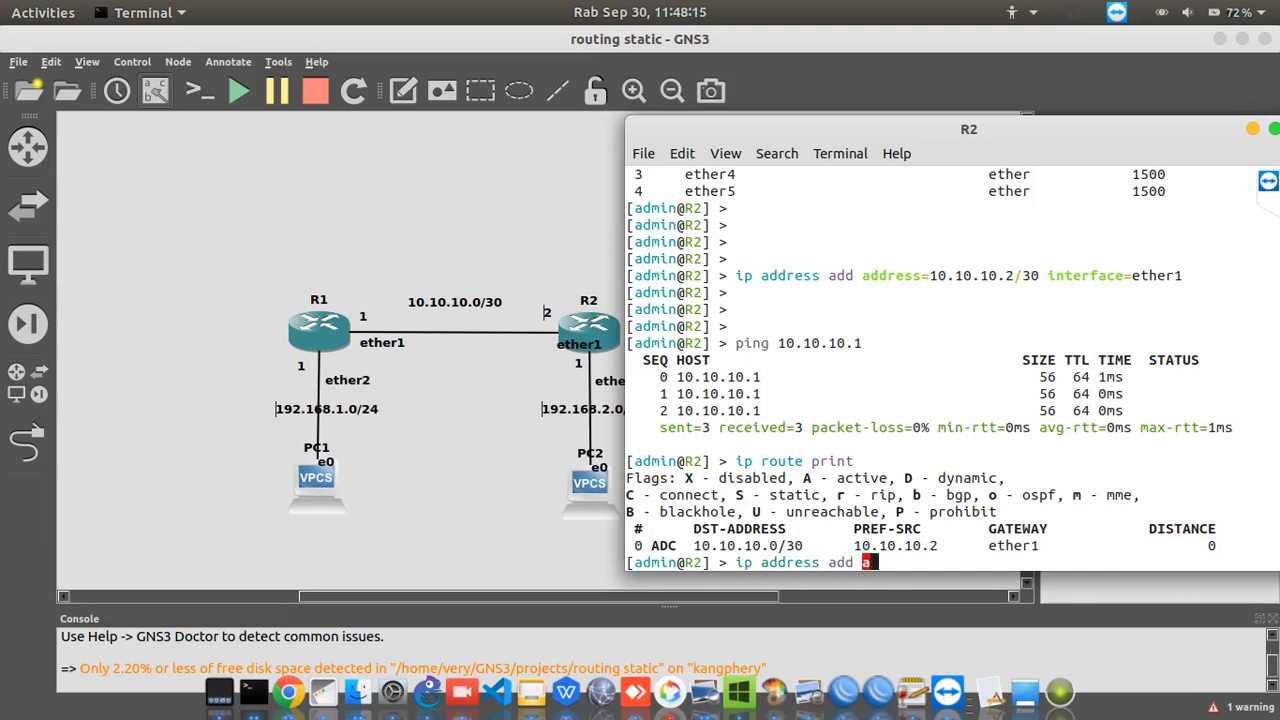
{"action": "type", "text": "1"}
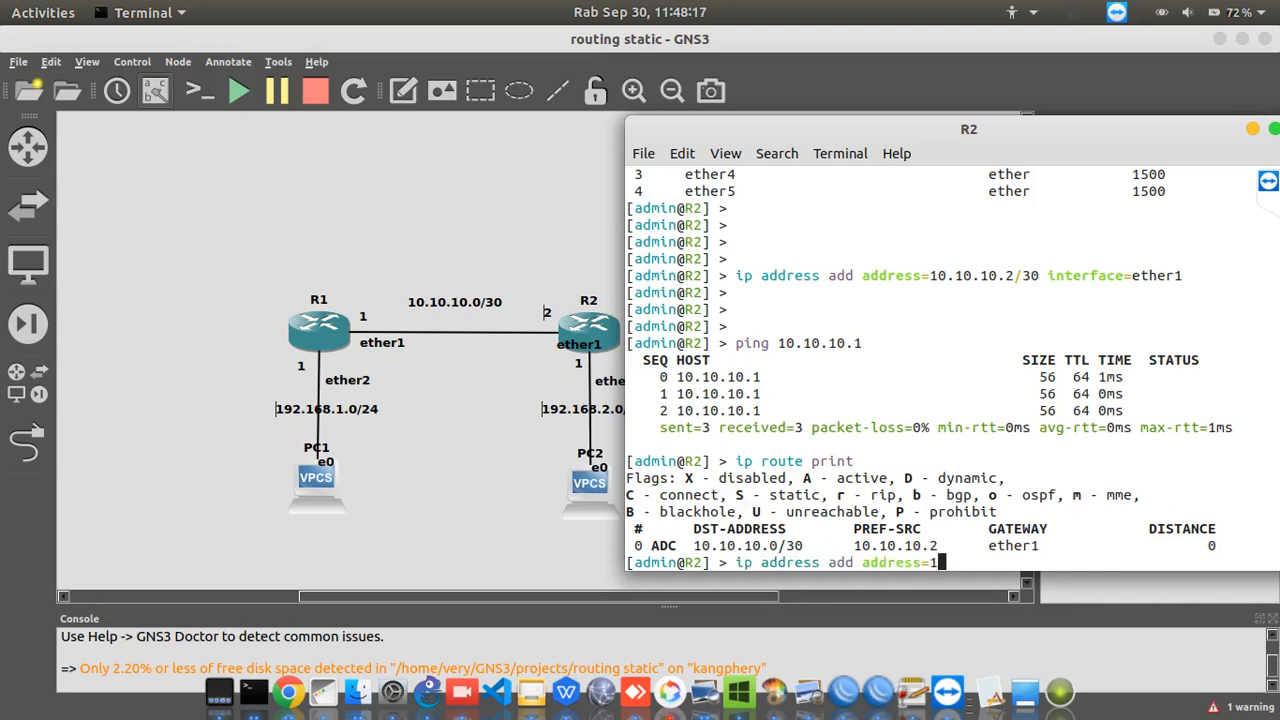
{"action": "type", "text": "92.168.2.1/24 net"}
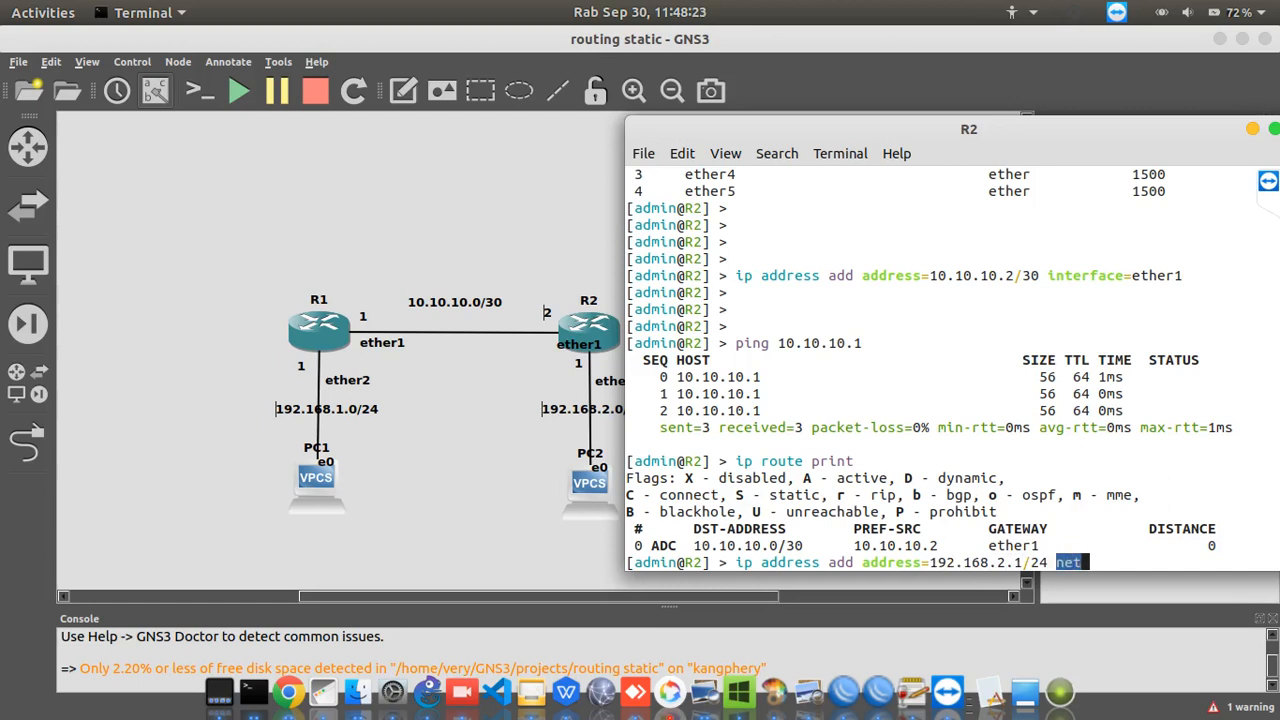
{"action": "key", "text": "BackSpace"}
{"action": "key", "text": "BackSpace"}
{"action": "type", "text": "i"}
{"action": "key", "text": "Tab"}
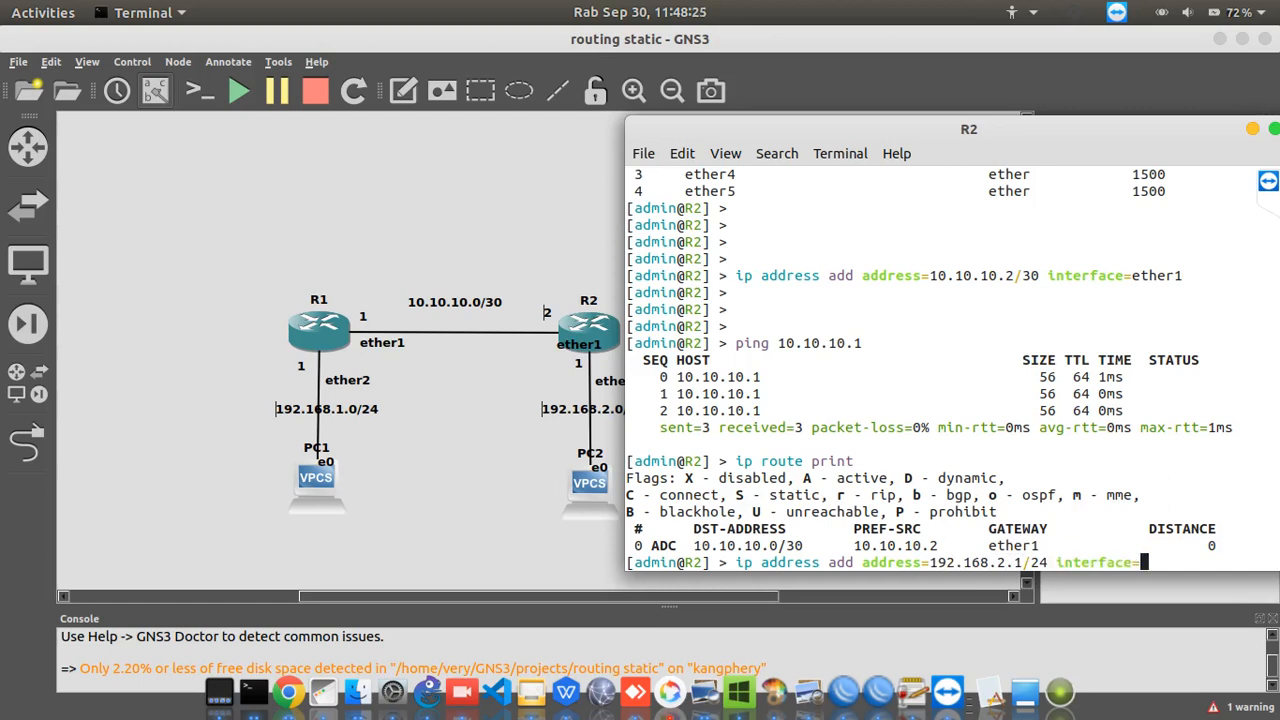
{"action": "type", "text": "ether2"}
{"action": "key", "text": "Return"}
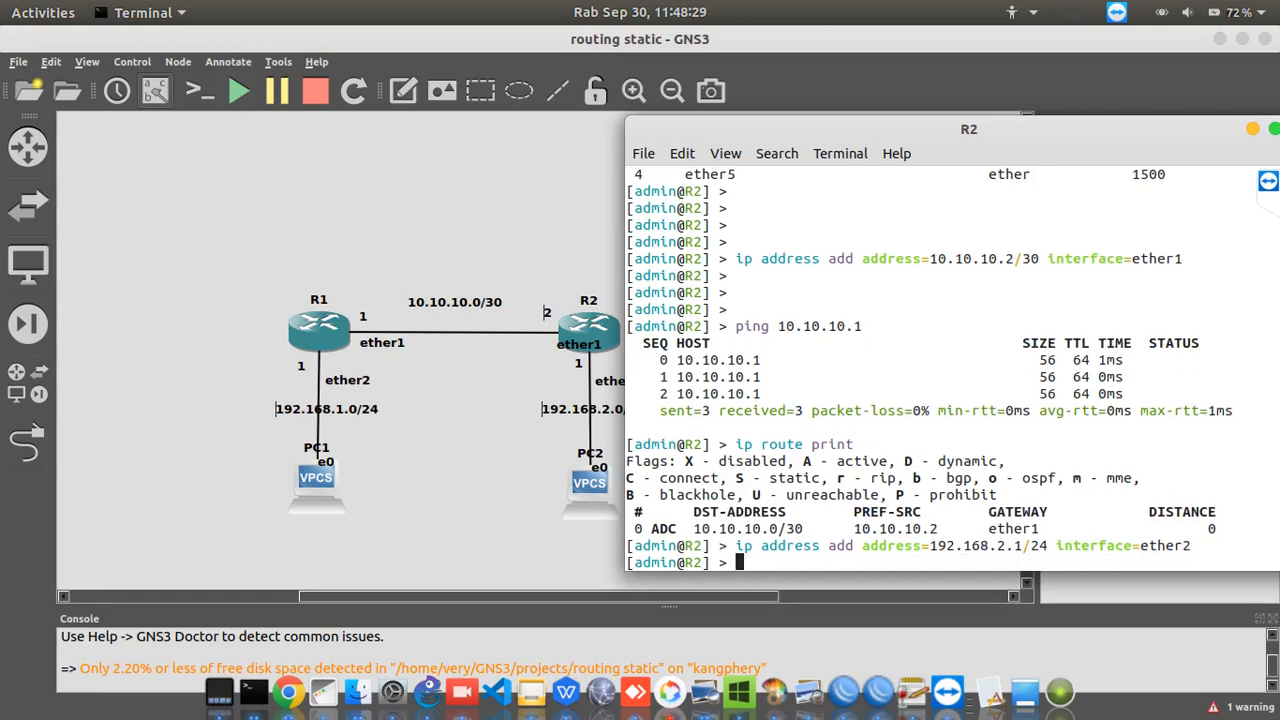
Recall the ip address print command on R2 and run it to check the assigned addresses
{"action": "key", "text": "Up"}
{"action": "key", "text": "Up"}
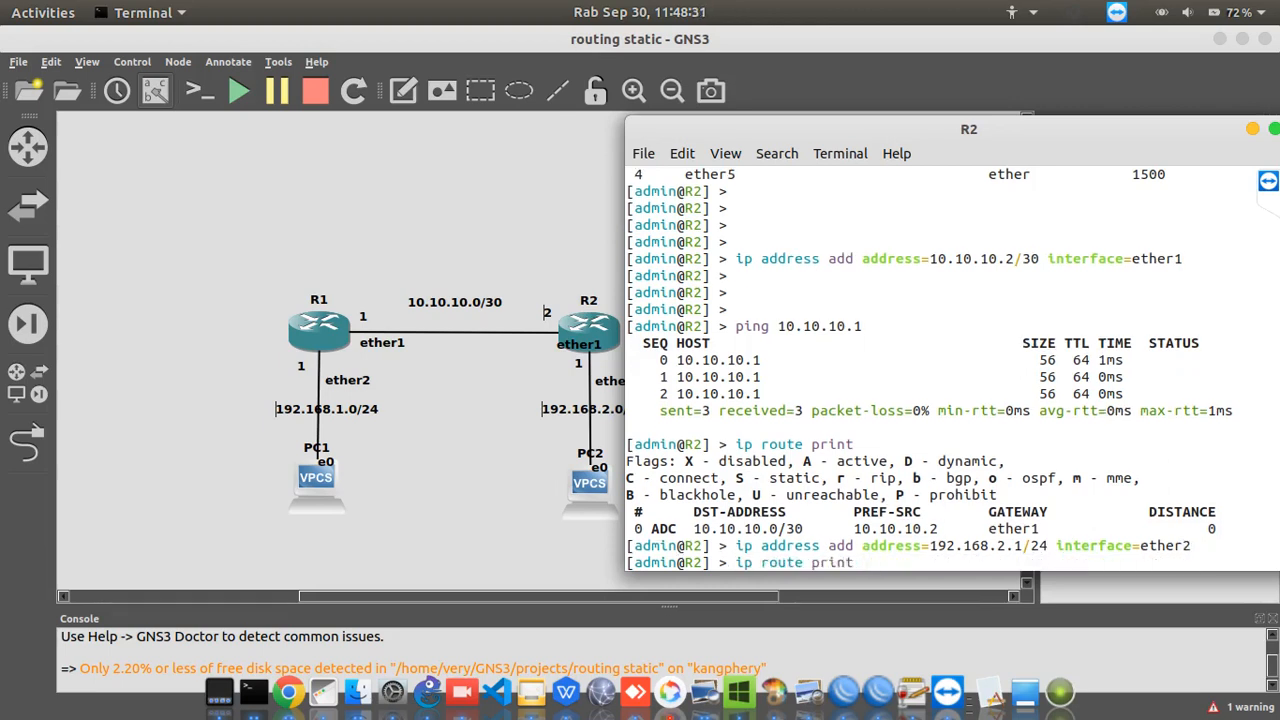
{"action": "key", "text": "Up"}
{"action": "key", "text": "Up"}
{"action": "key", "text": "Up"}
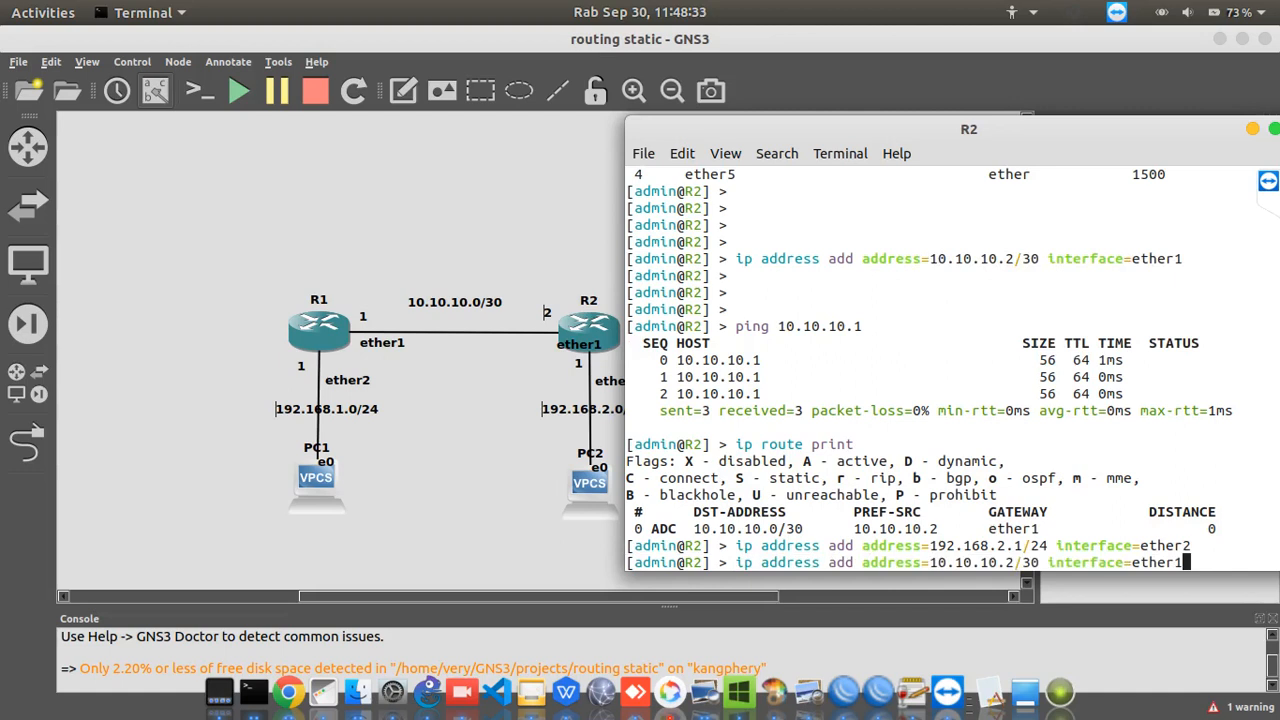
{"action": "key", "text": "Up"}
{"action": "key", "text": "Return"}
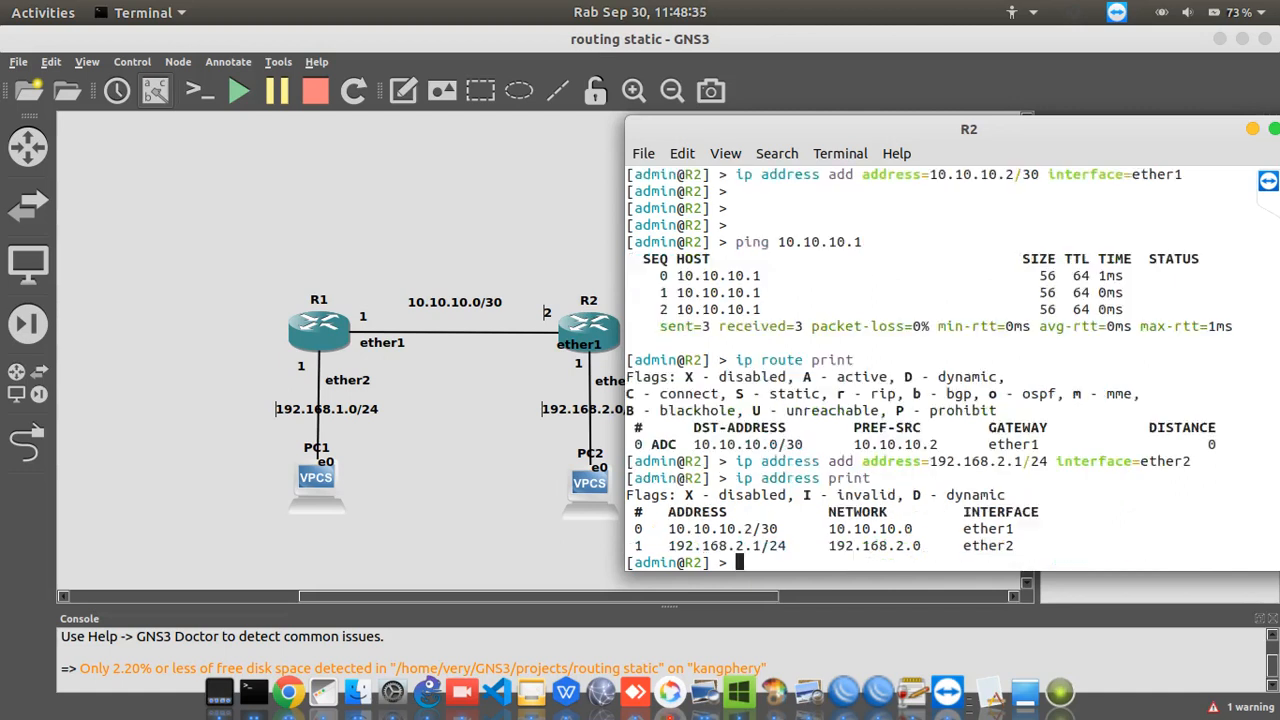
{"action": "key", "text": "Return"}
{"action": "key", "text": "Return"}
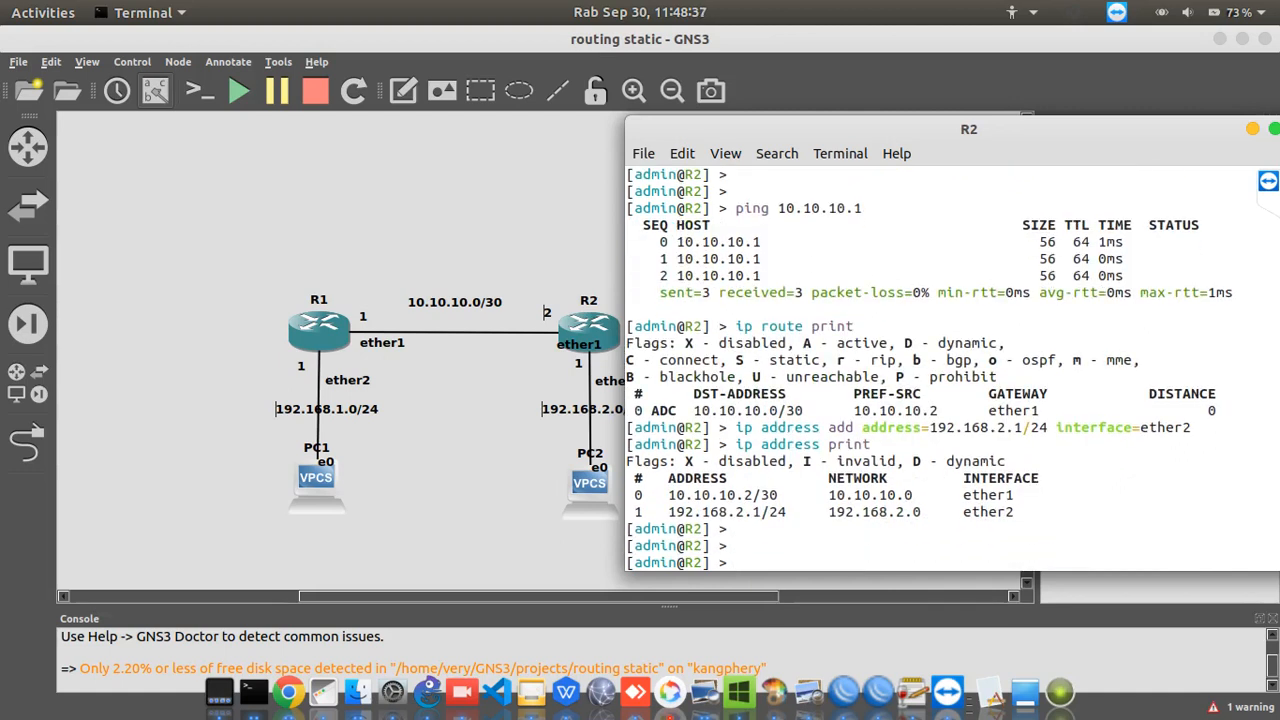
Print R2's routing table again to check the routes with both interfaces addressed
{"action": "type", "text": "ip route print"}
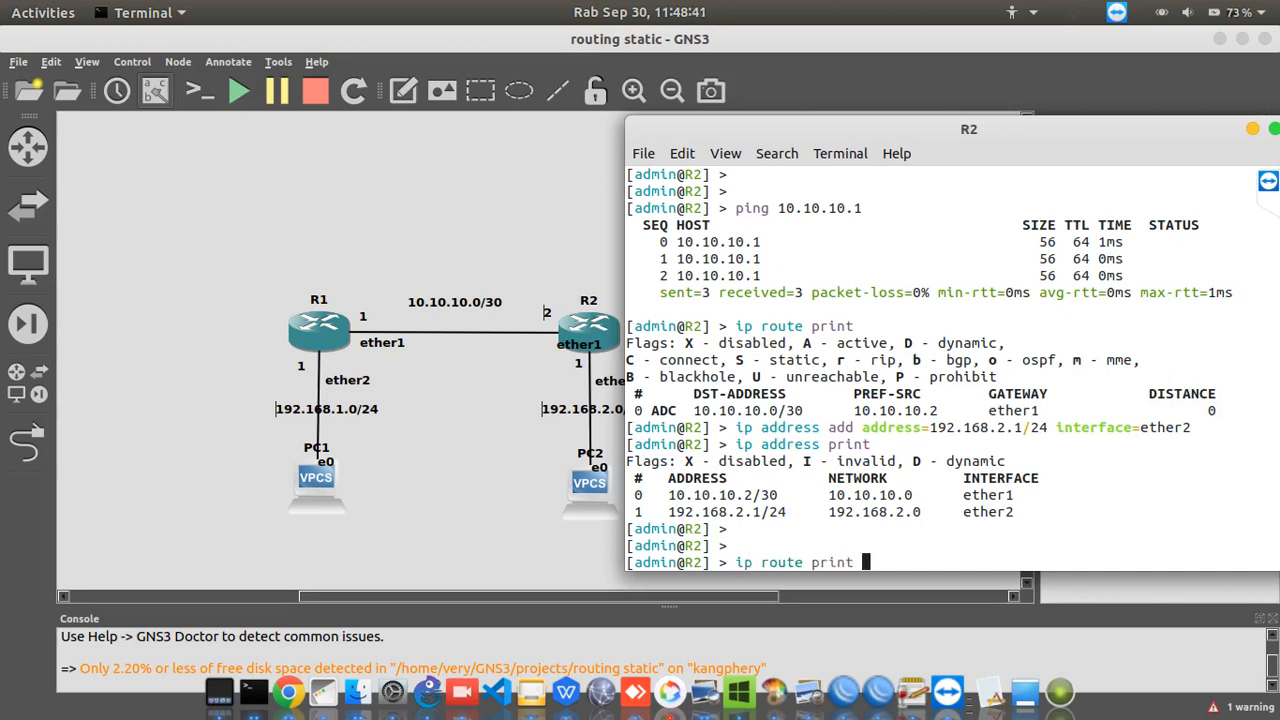
{"action": "key", "text": "Return"}
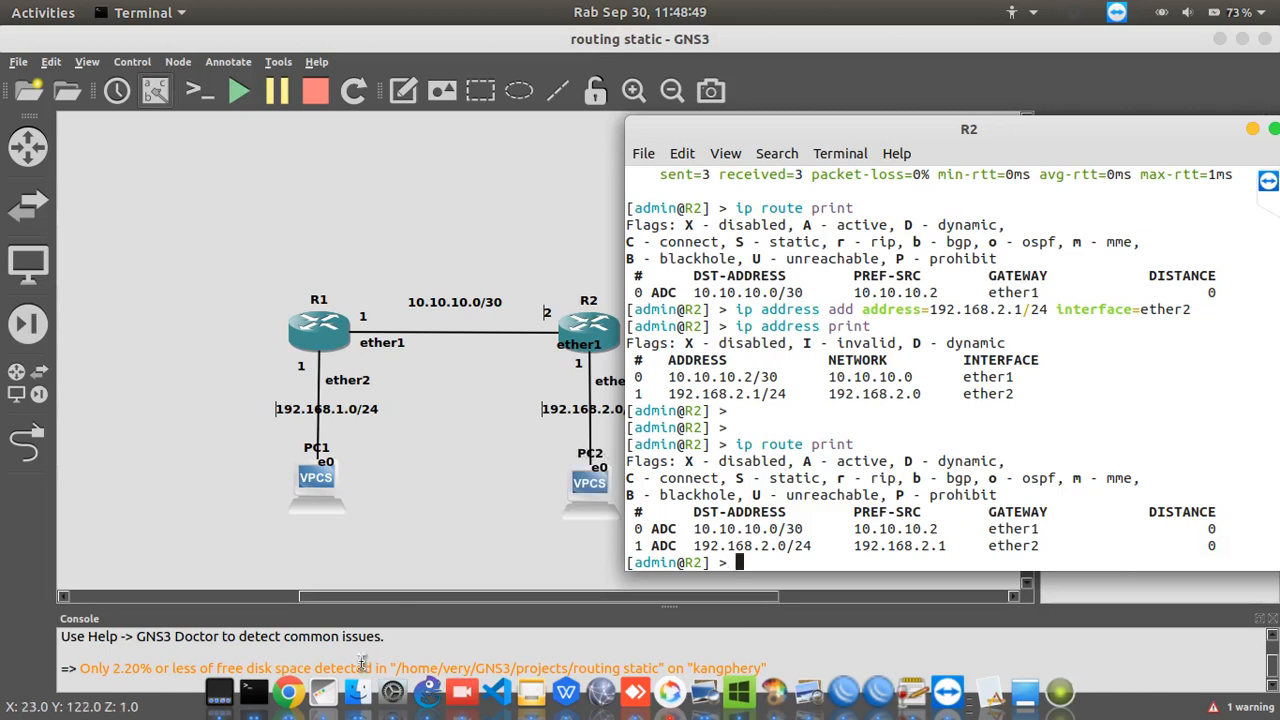
Bring up R1's console and print its routing table with the ip route print command
{"action": "right_click", "coordinate": [253, 700]}
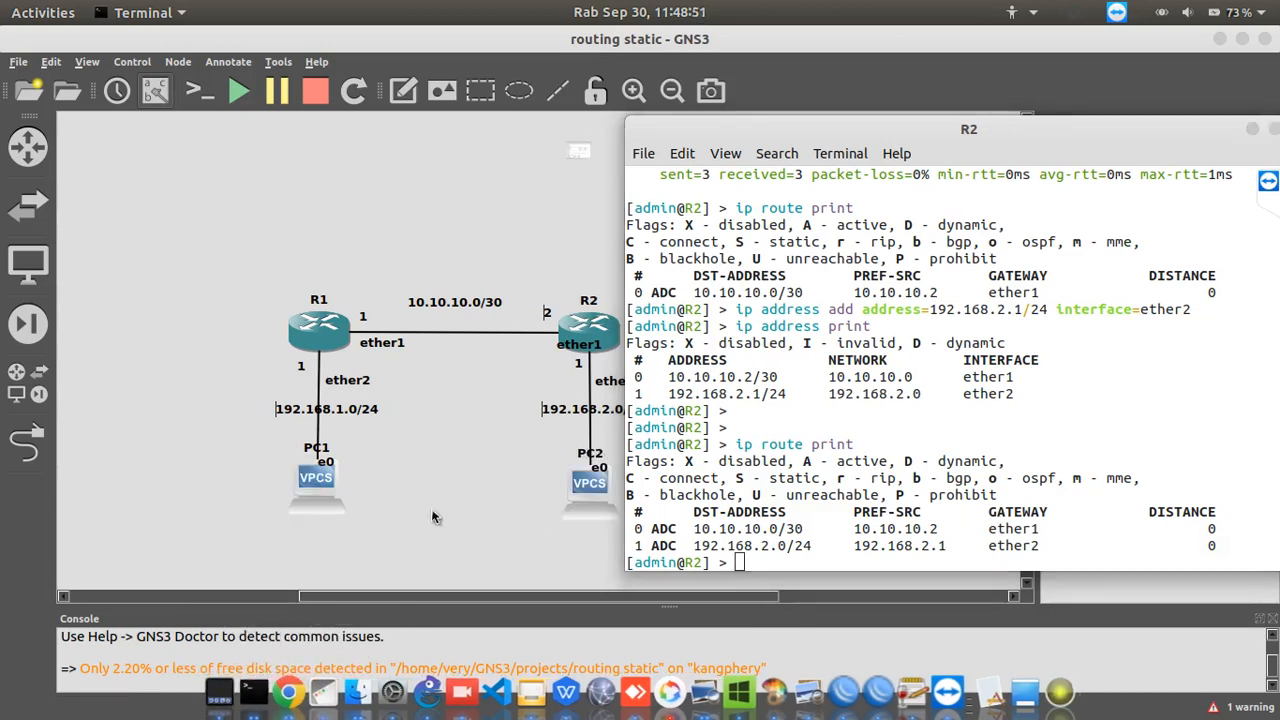
{"action": "left_click", "coordinate": [228, 582]}
{"action": "type", "text": "ip route "}
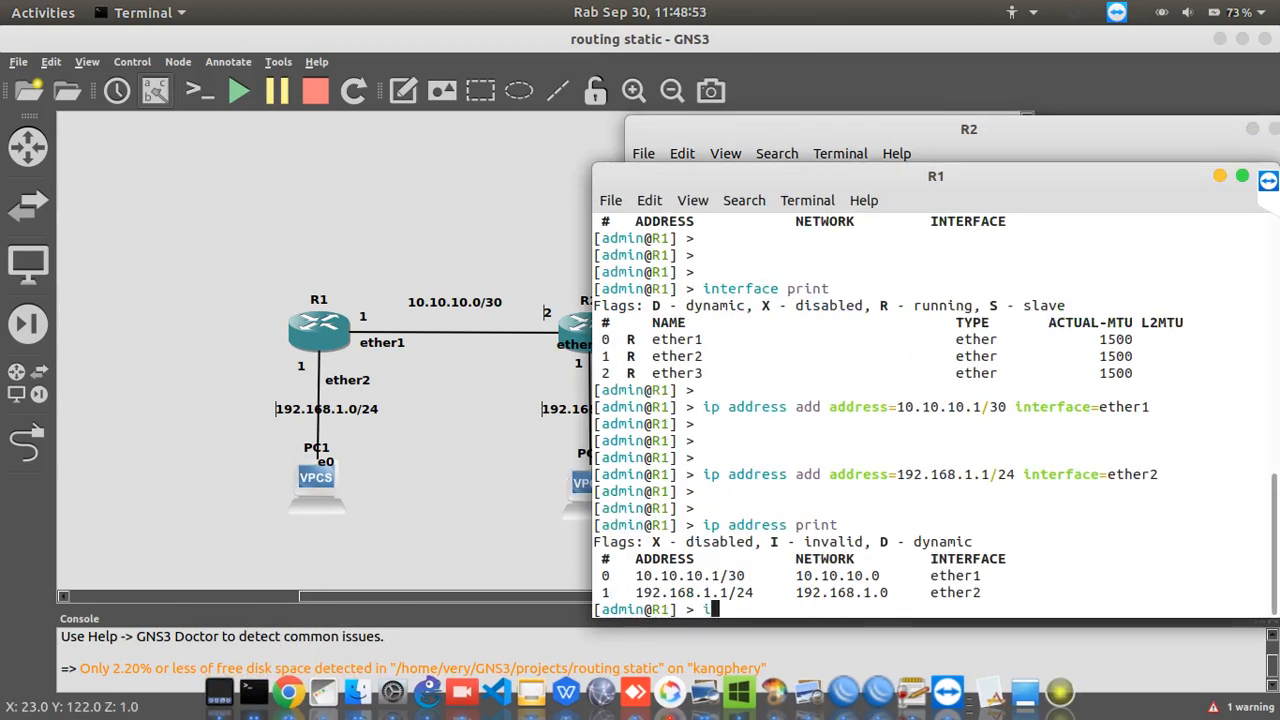
{"action": "type", "text": "print"}
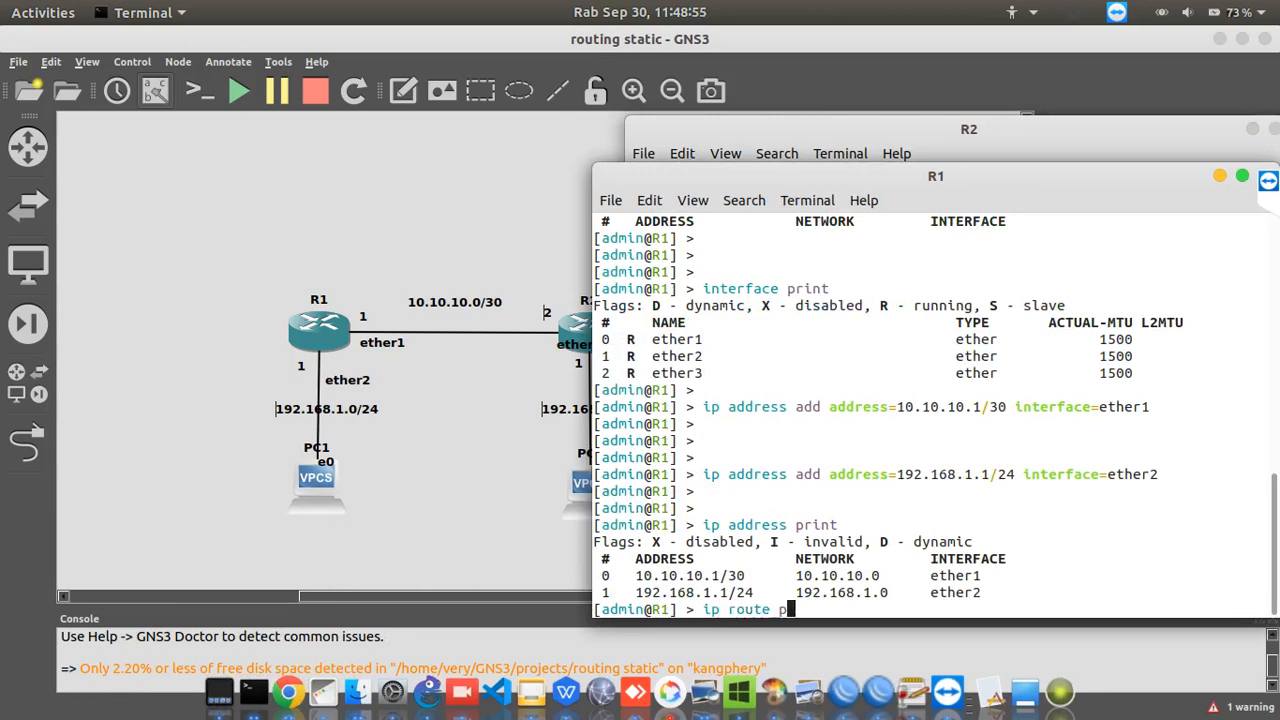
{"action": "key", "text": "Return"}
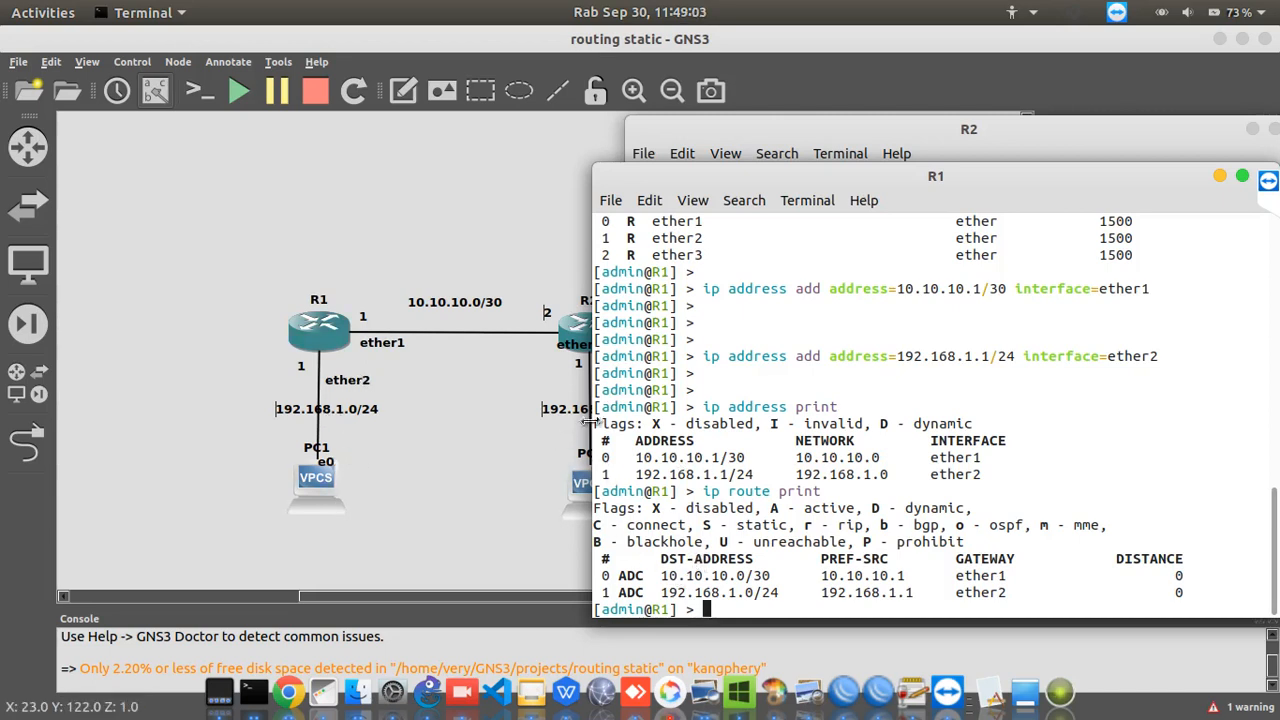
Return to the topology, open PC1's console and show the usage help for its ip command
{"action": "left_click_drag", "start_coordinate": [688, 188], "coordinate": [788, 228]}
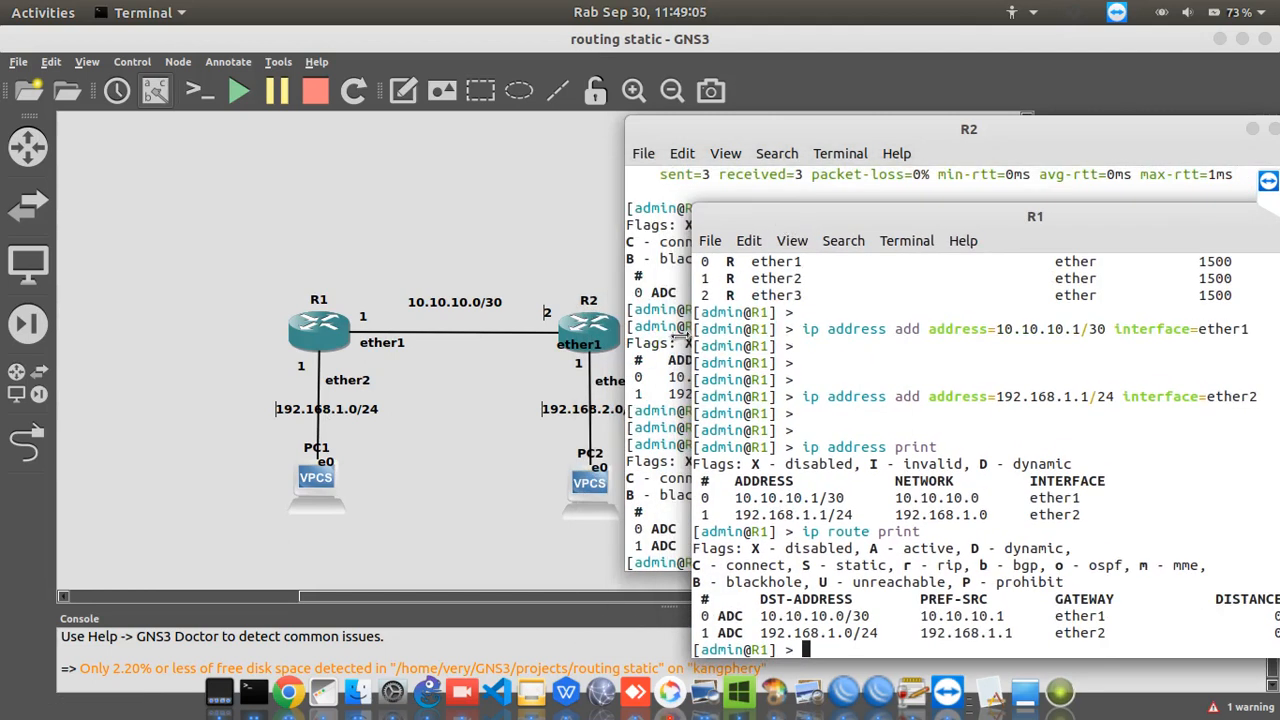
{"action": "left_click", "coordinate": [697, 146]}
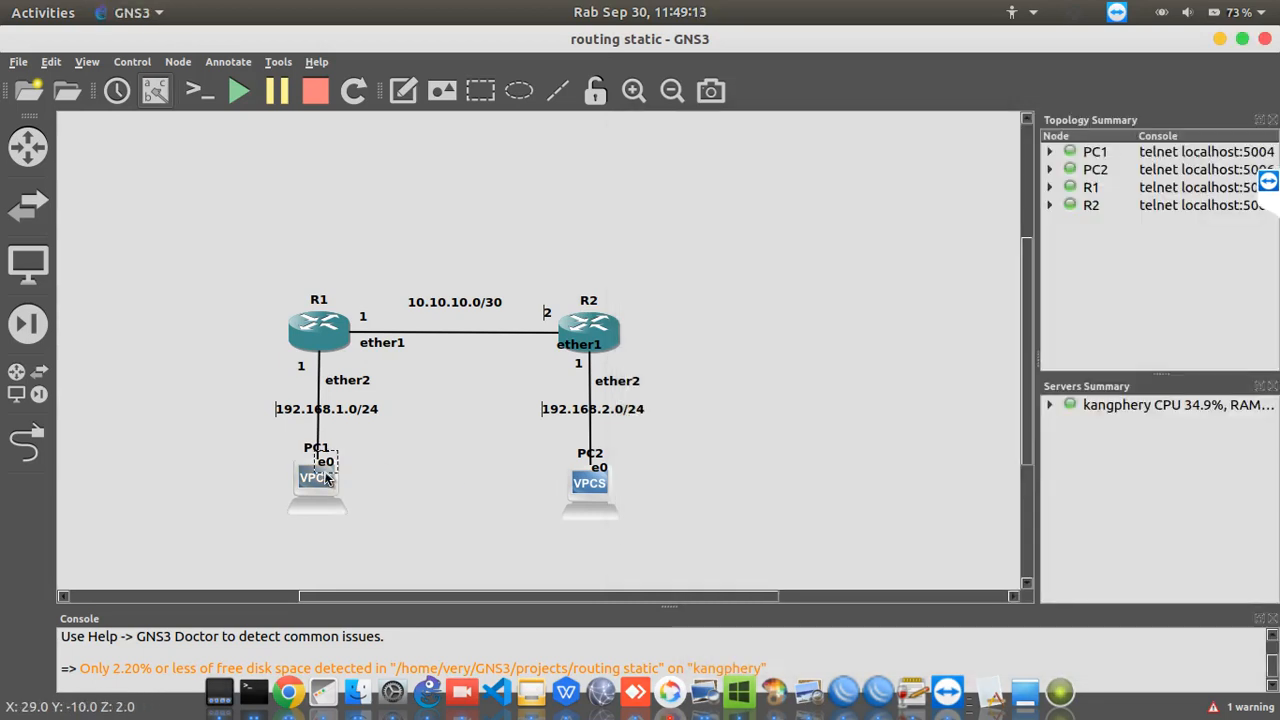
{"action": "left_click", "coordinate": [325, 480]}
{"action": "double_click", "coordinate": [322, 484]}
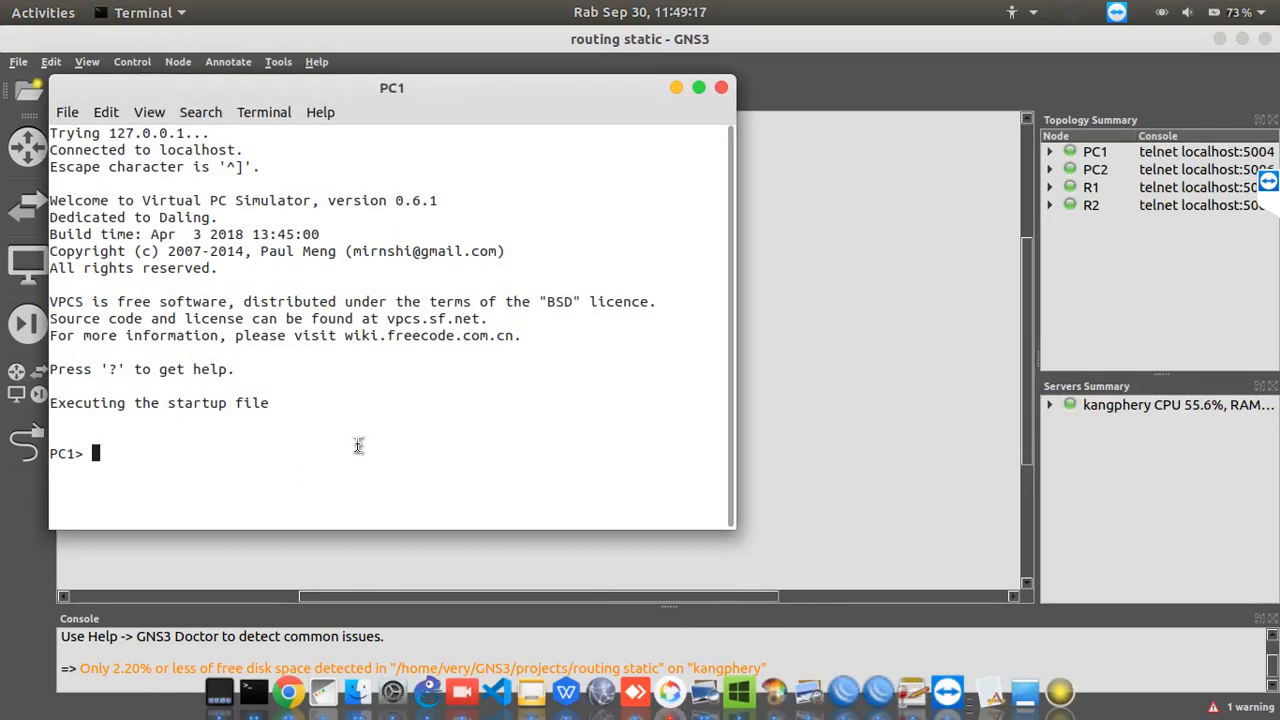
{"action": "type", "text": "ip ?"}
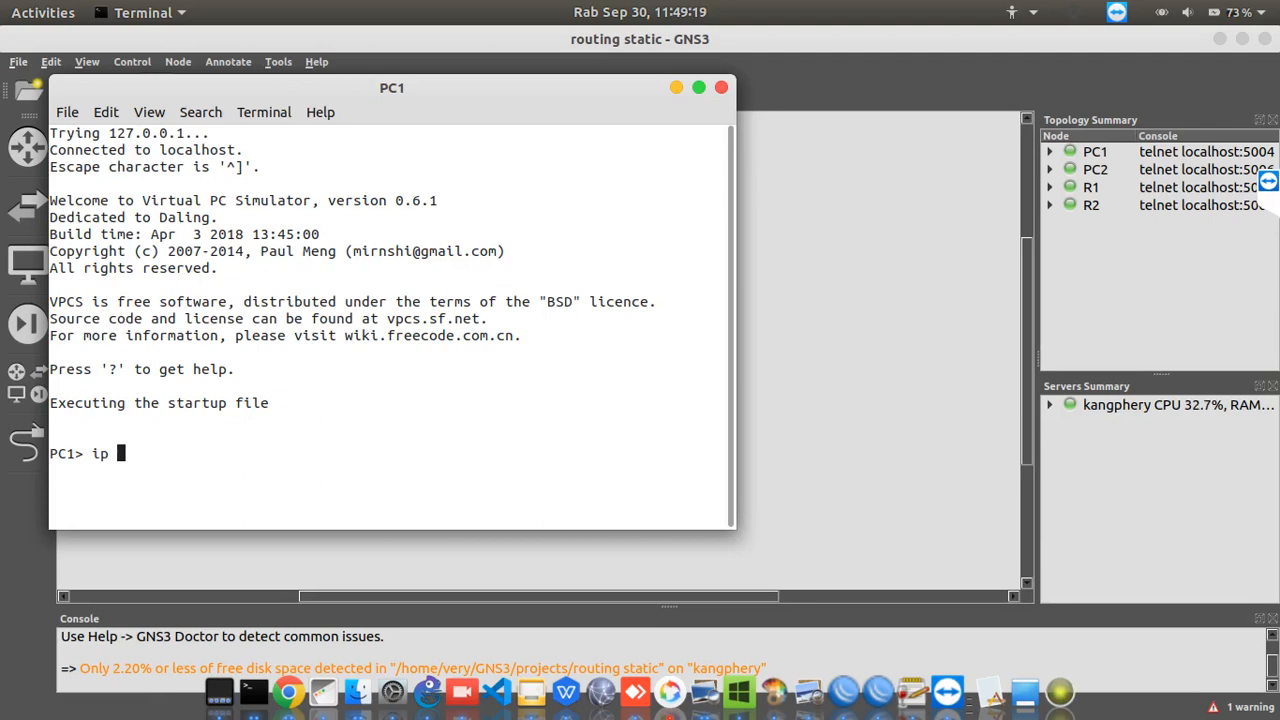
{"action": "key", "text": "Return"}
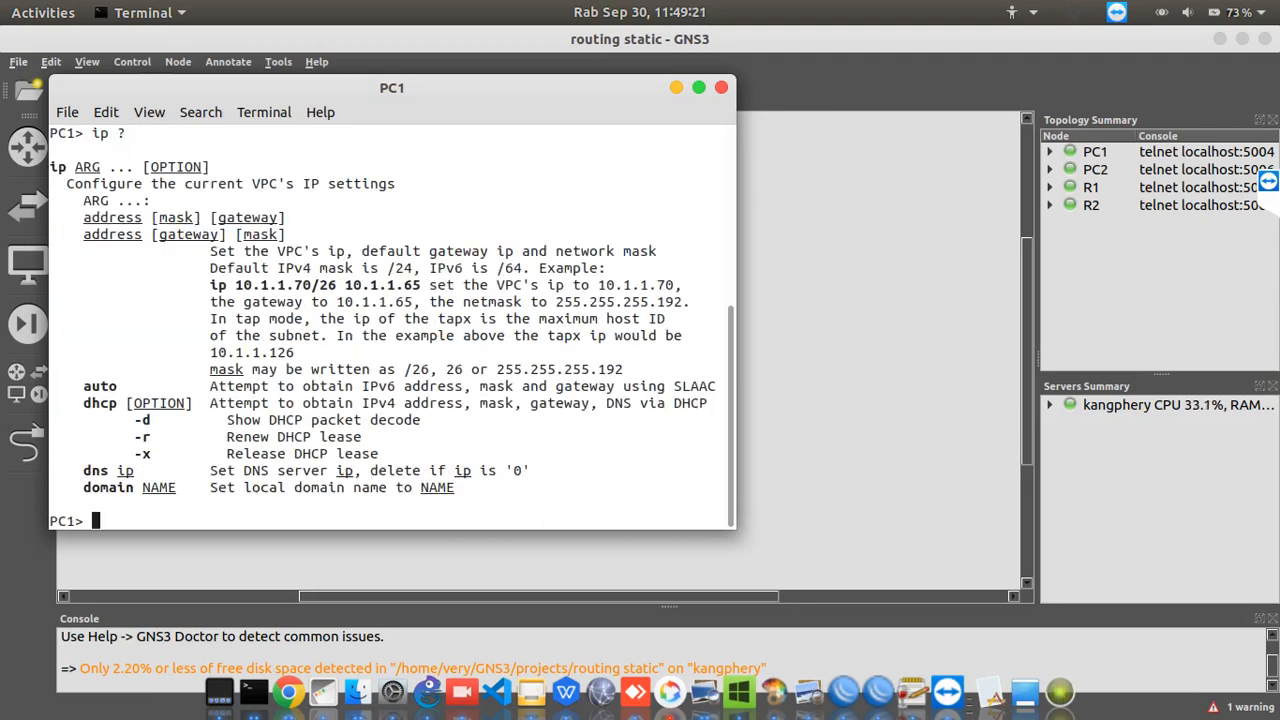
Try to set PC1's address with the command ip address 192.168.1.2 255.255.255.0 192.168.1.1
{"action": "type", "text": "ip"}
{"action": "type", "text": "add"}
{"action": "type", "text": "re"}
{"action": "type", "text": "ess"}
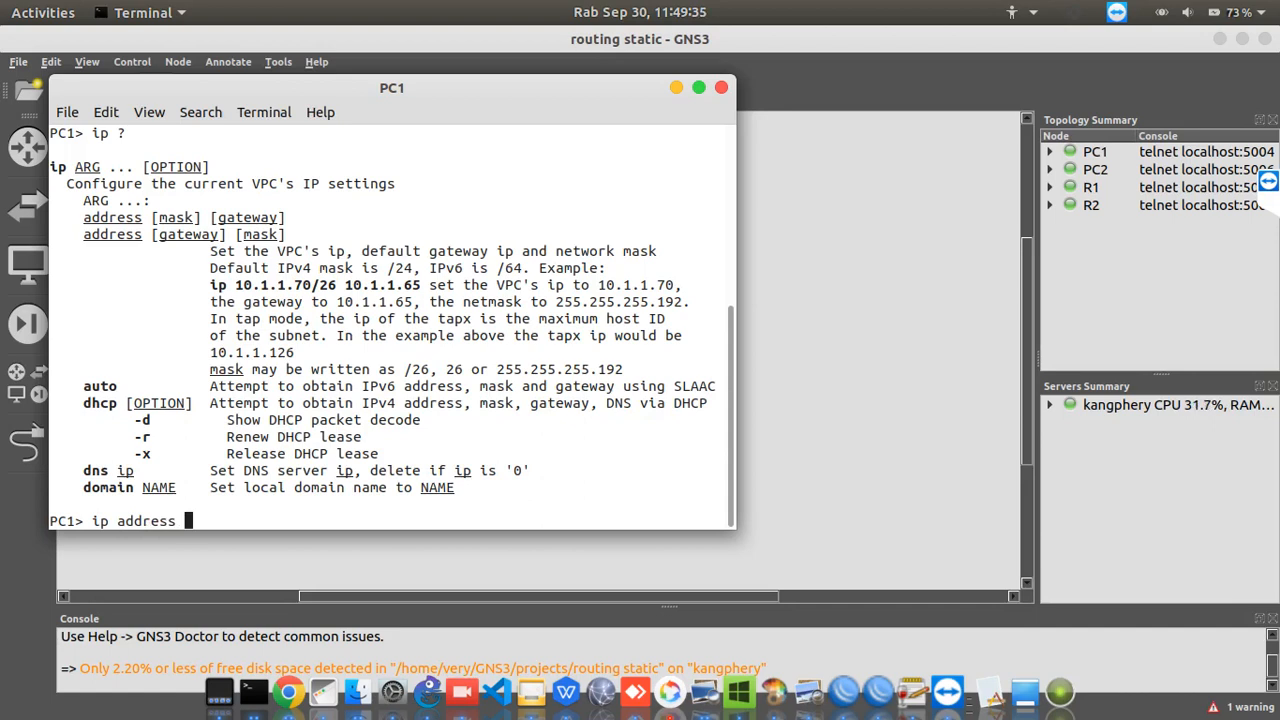
{"action": "type", "text": " 192.168"}
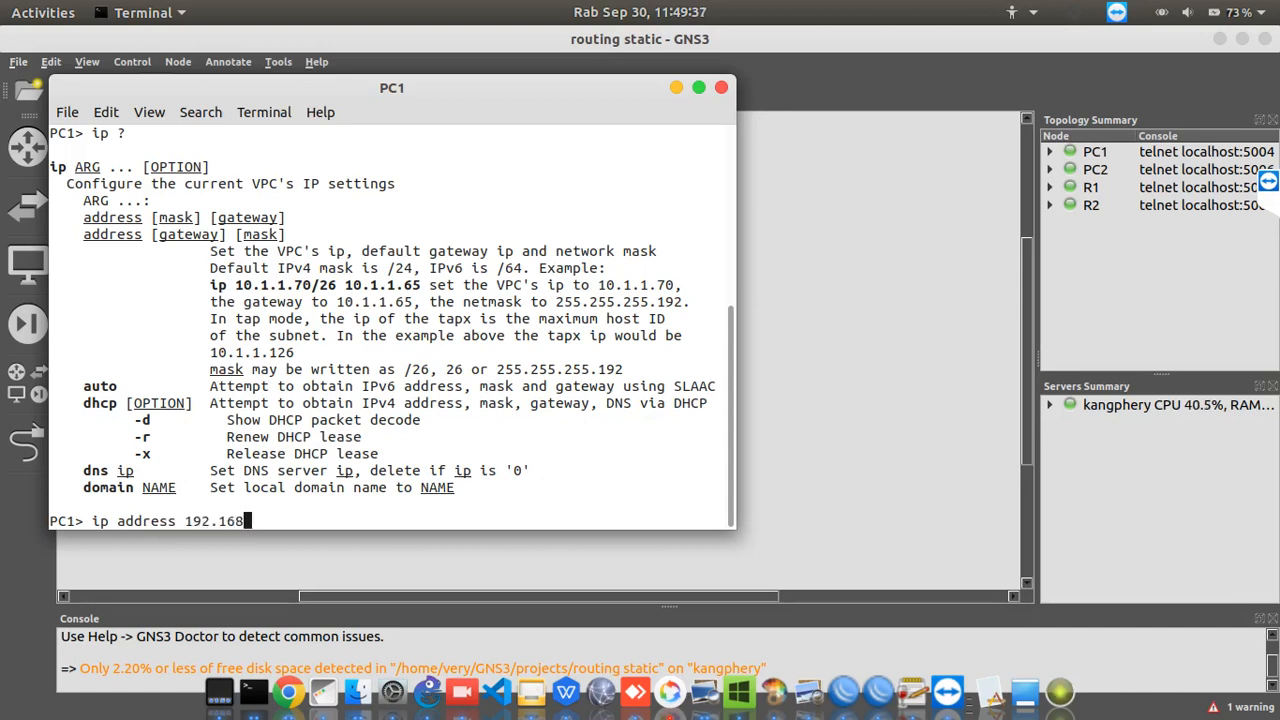
{"action": "type", "text": ".1.2 255.255"}
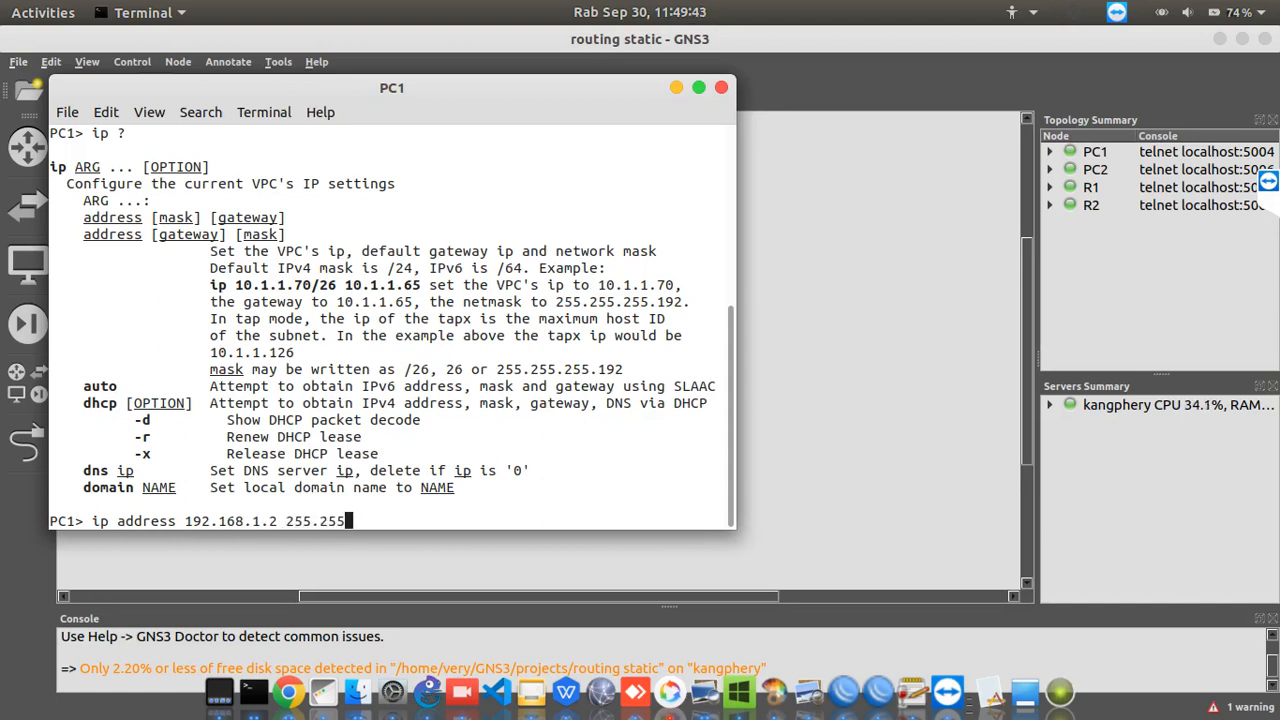
{"action": "type", "text": ".255.0"}
{"action": "type", "text": " 192.168"}
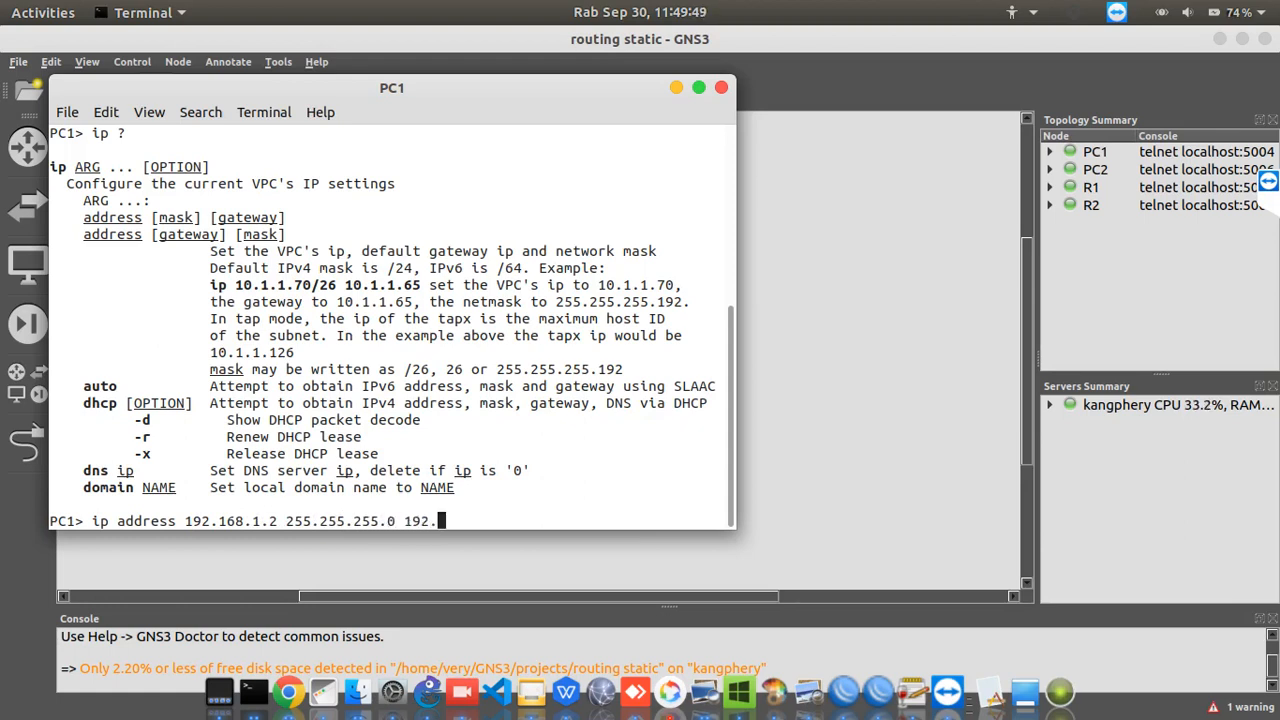
{"action": "type", "text": ".1.1"}
{"action": "key", "text": "Return"}
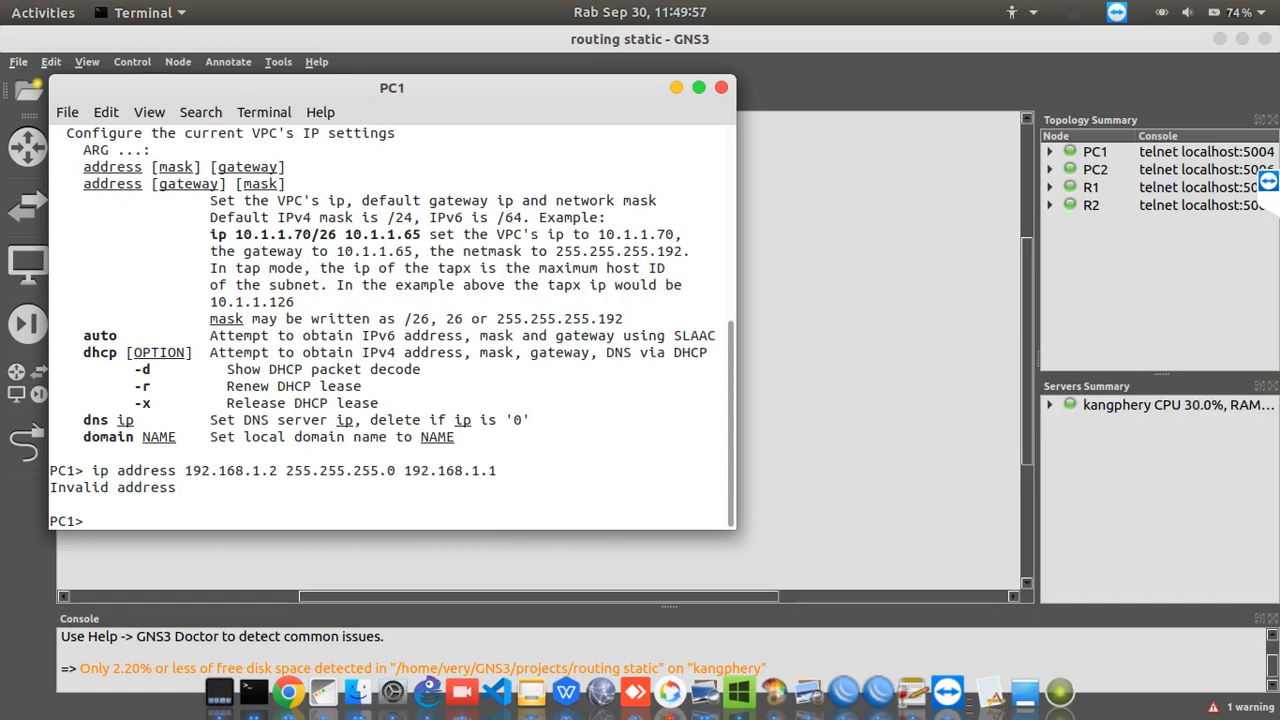
Remove the word address from the recalled command and run ip 192.168.1.2 255.255.255.0 192.168.1.1 on PC1
{"action": "key", "text": "Up"}
{"action": "key", "text": "Left"}
{"action": "key", "text": "Left"}
{"action": "key", "text": "Left"}
{"action": "key", "text": "Left"}
{"action": "key", "text": "Left"}
{"action": "key", "text": "Left"}
{"action": "key", "text": "Left"}
{"action": "key", "text": "Left"}
{"action": "key", "text": "Left"}
{"action": "key", "text": "Left"}
{"action": "key", "text": "Left"}
{"action": "key", "text": "Left"}
{"action": "key", "text": "Left"}
{"action": "key", "text": "Left"}
{"action": "key", "text": "Left"}
{"action": "key", "text": "Left"}
{"action": "key", "text": "Left"}
{"action": "key", "text": "Left"}
{"action": "key", "text": "Left"}
{"action": "key", "text": "Left"}
{"action": "key", "text": "Left"}
{"action": "key", "text": "Left"}
{"action": "key", "text": "Left"}
{"action": "key", "text": "Left"}
{"action": "key", "text": "Left"}
{"action": "key", "text": "Left"}
{"action": "key", "text": "Left"}
{"action": "key", "text": "Left"}
{"action": "key", "text": "Left"}
{"action": "key", "text": "Left"}
{"action": "key", "text": "Left"}
{"action": "key", "text": "Left"}
{"action": "key", "text": "Left"}
{"action": "key", "text": "Left"}
{"action": "key", "text": "Left"}
{"action": "key", "text": "BackSpace"}
{"action": "key", "text": "BackSpace"}
{"action": "key", "text": "BackSpace"}
{"action": "key", "text": "BackSpace"}
{"action": "key", "text": "BackSpace"}
{"action": "key", "text": "BackSpace"}
{"action": "key", "text": "BackSpace"}
{"action": "key", "text": "BackSpace"}
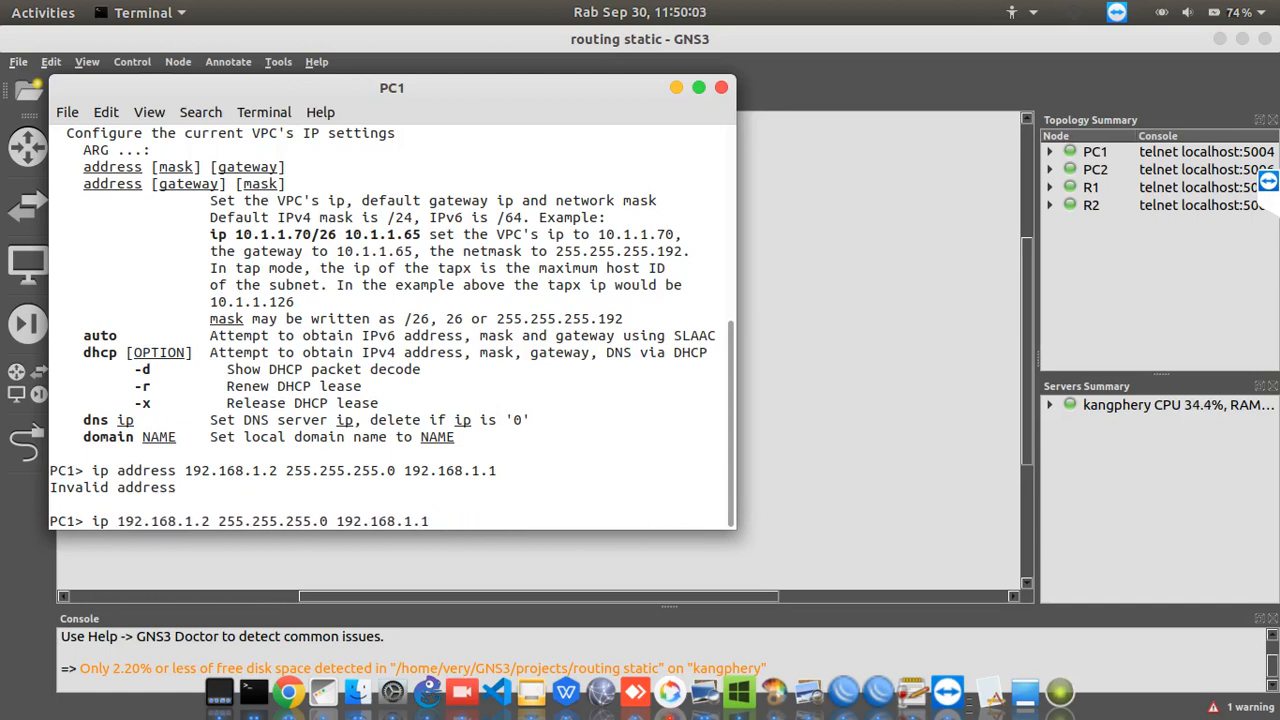
{"action": "key", "text": "Return"}
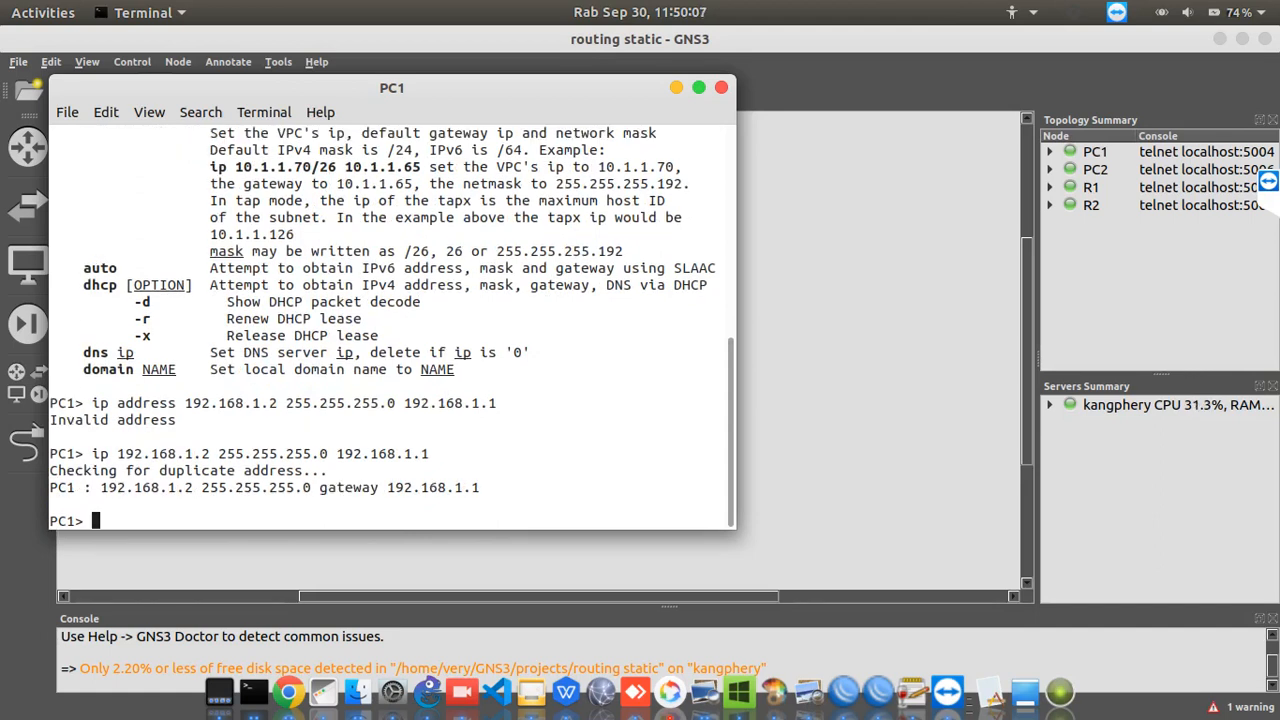
Ping the gateway 192.168.1.1 from PC1 and stop the ping after a few replies
{"action": "type", "text": "ping 192"}
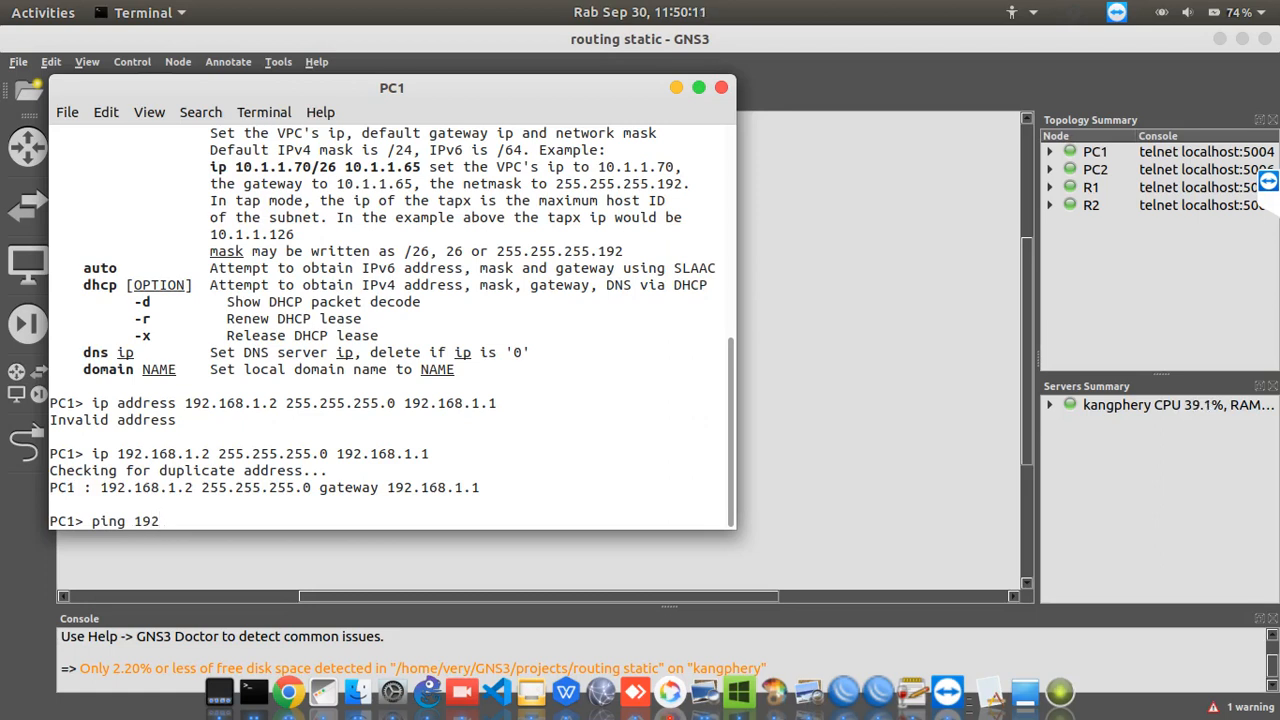
{"action": "type", "text": ".168.1.1"}
{"action": "key", "text": "Return"}
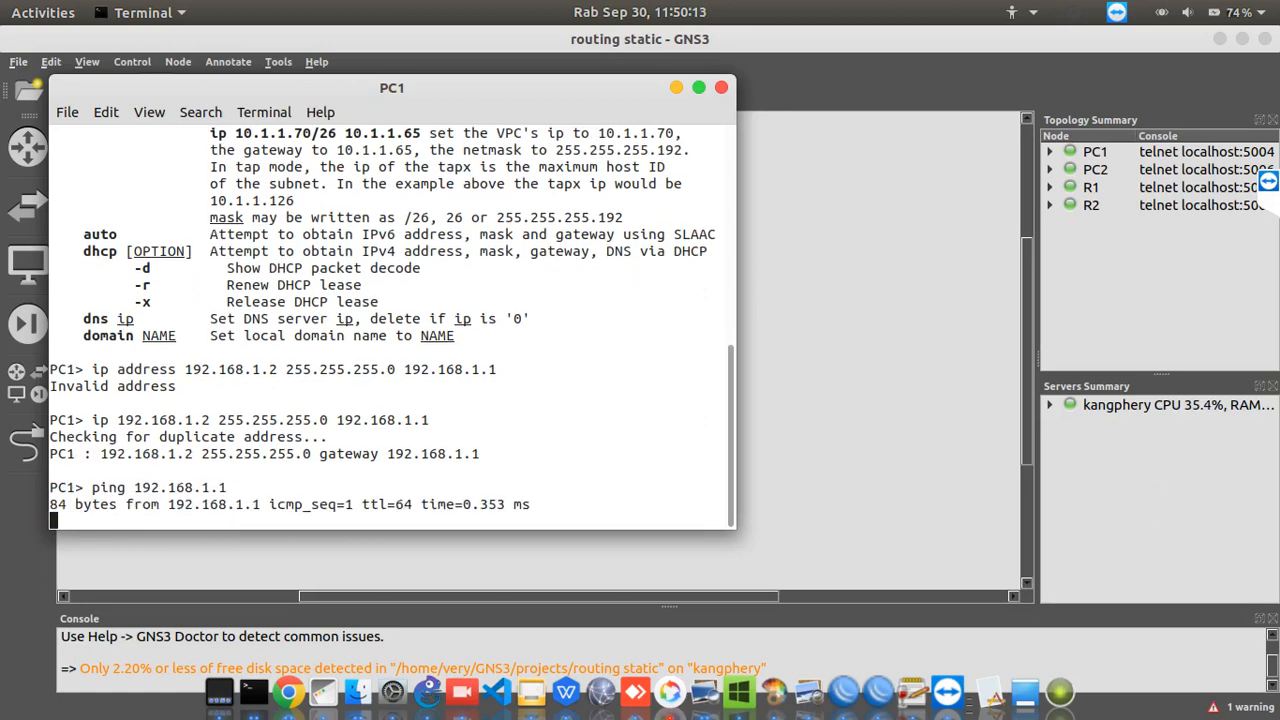
{"action": "key", "text": "ctrl+c"}
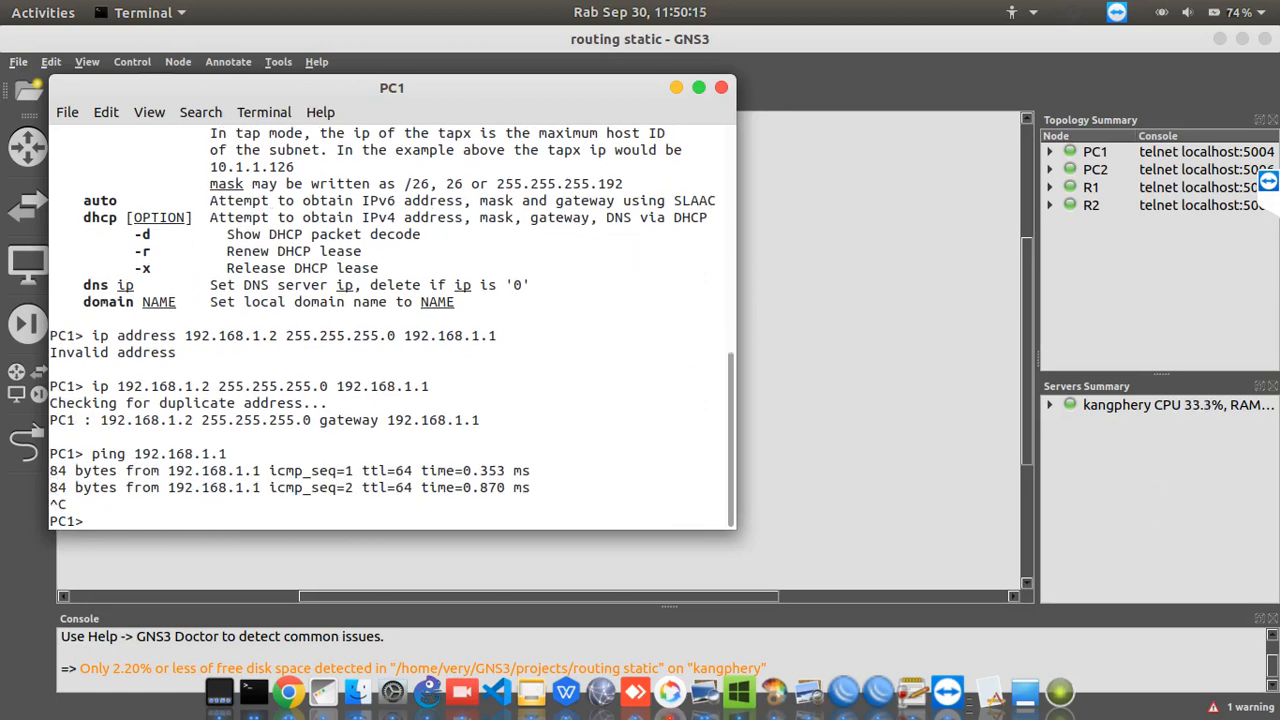
Switch to R1's console, ping PC1 at 192.168.1.2 and stop the ping
{"action": "right_click", "coordinate": [258, 685]}
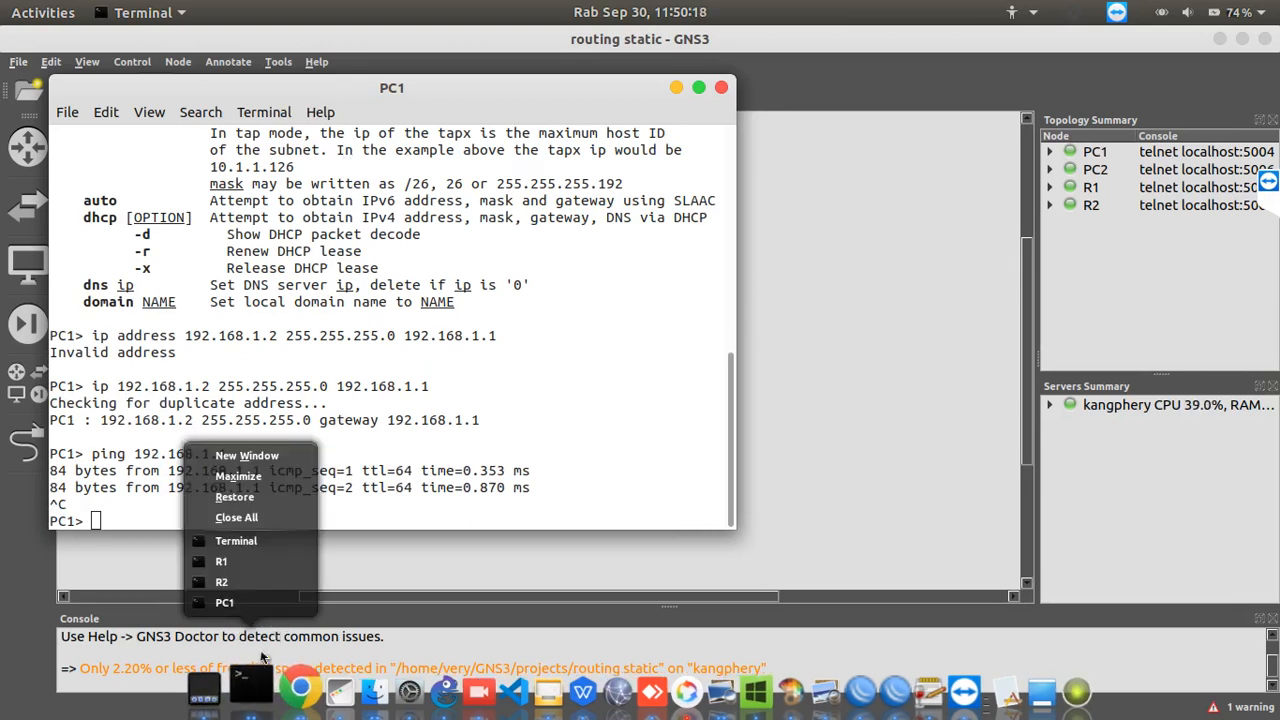
{"action": "left_click", "coordinate": [258, 568]}
{"action": "type", "text": "ping 192.168."}
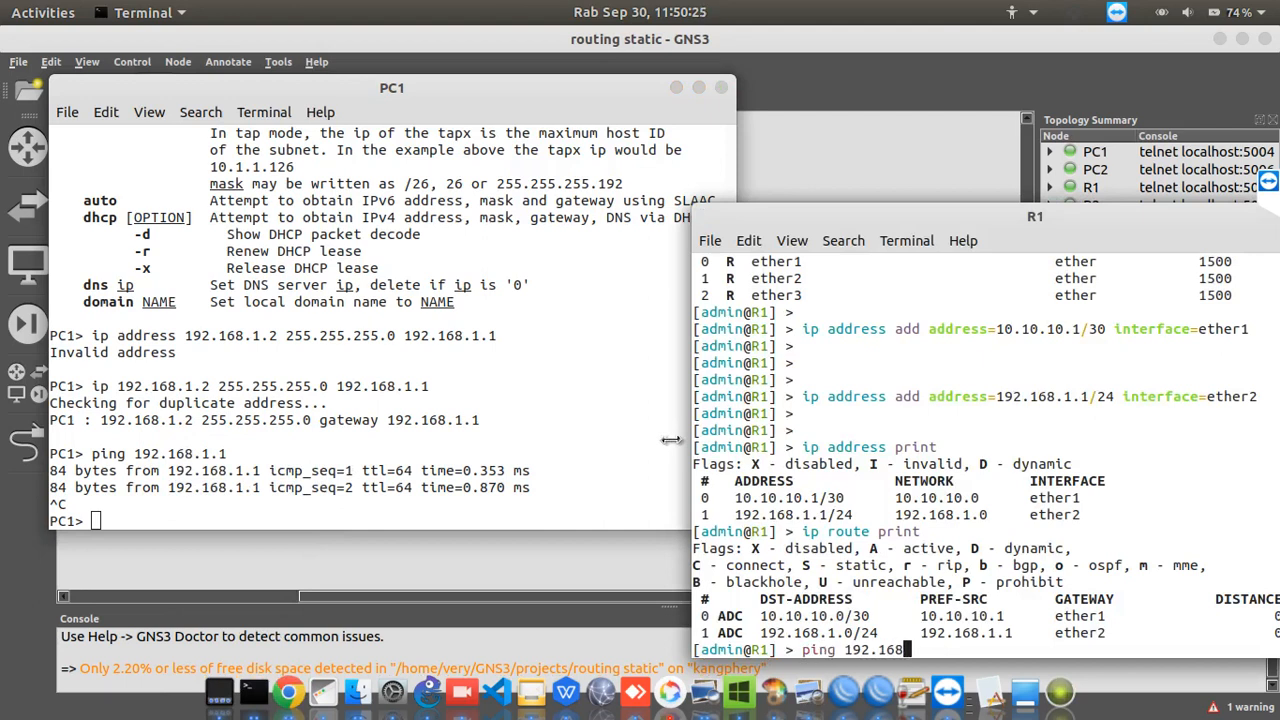
{"action": "type", "text": "1.2"}
{"action": "key", "text": "Return"}
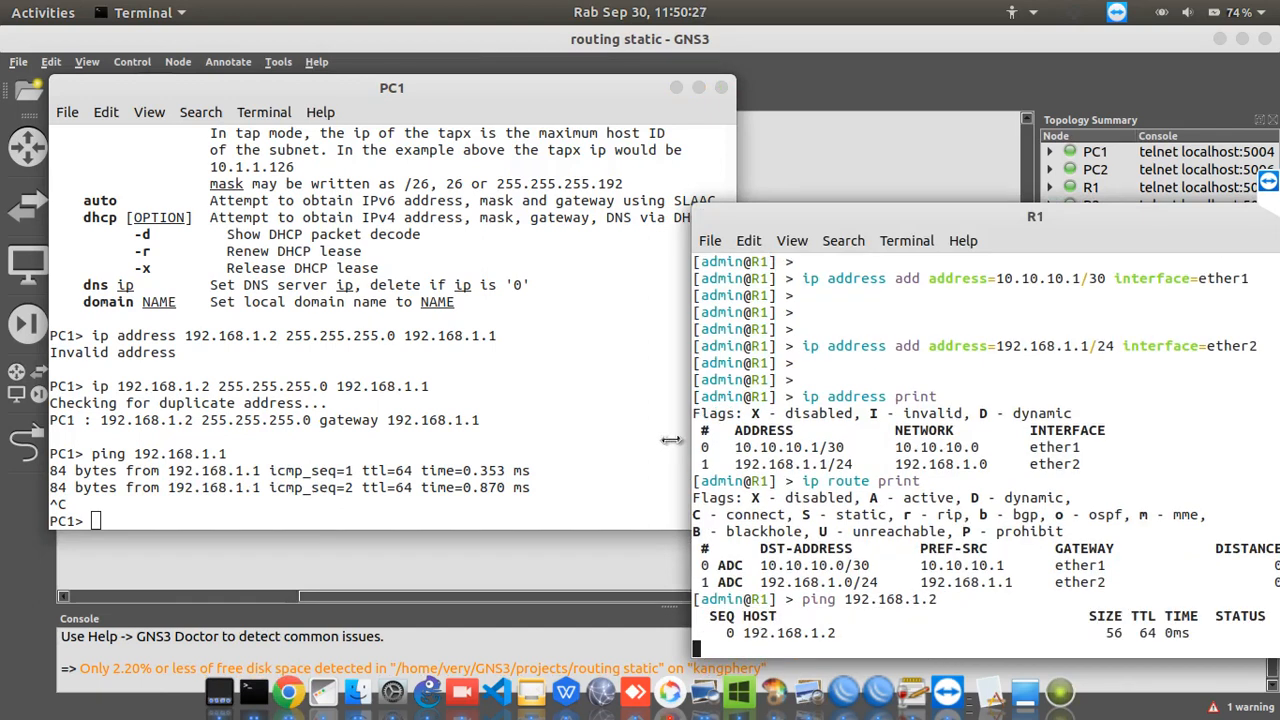
{"action": "key", "text": "ctrl+c"}
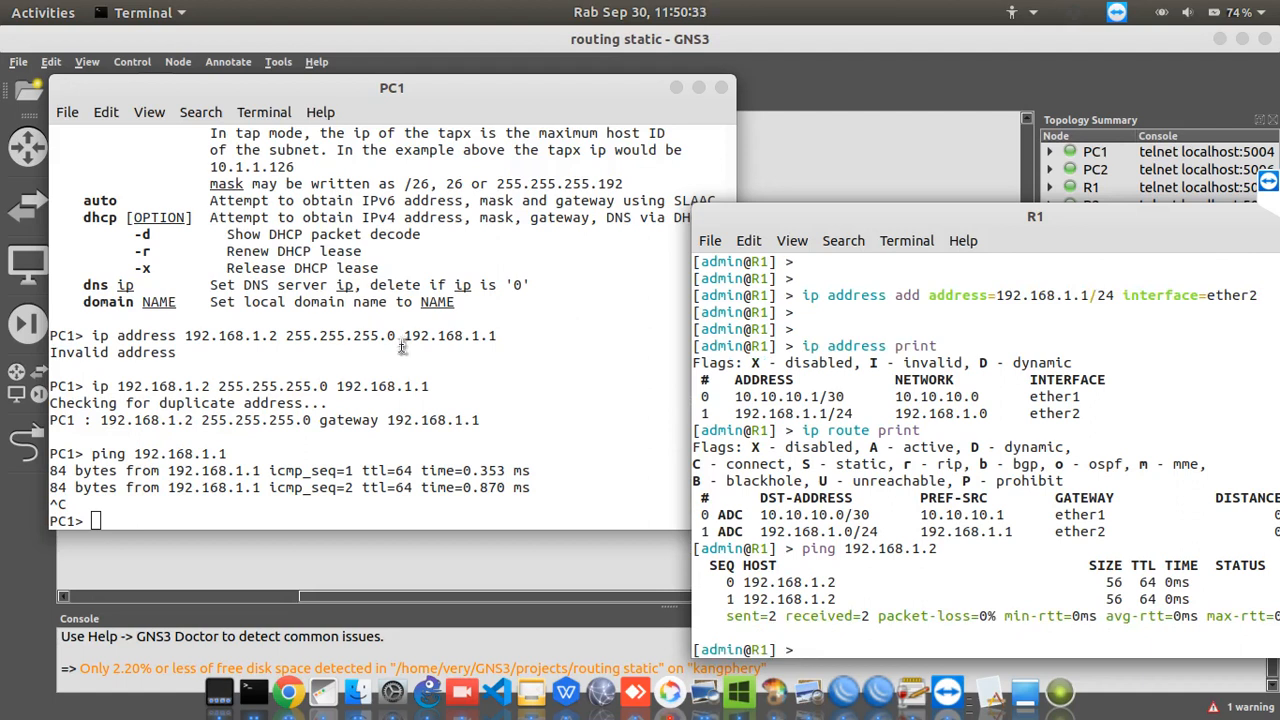
Return to the topology and open PC2's console
{"action": "right_click", "coordinate": [255, 688]}
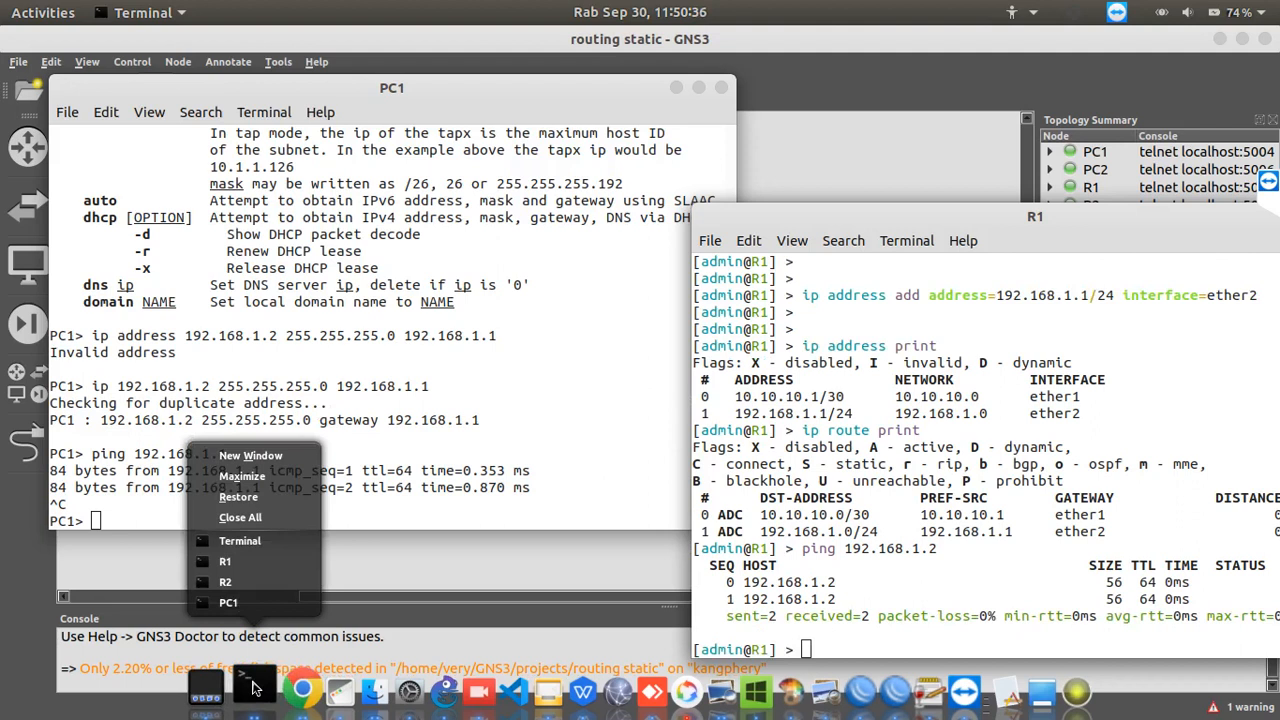
{"action": "left_click", "coordinate": [495, 576]}
{"action": "left_click", "coordinate": [498, 573]}
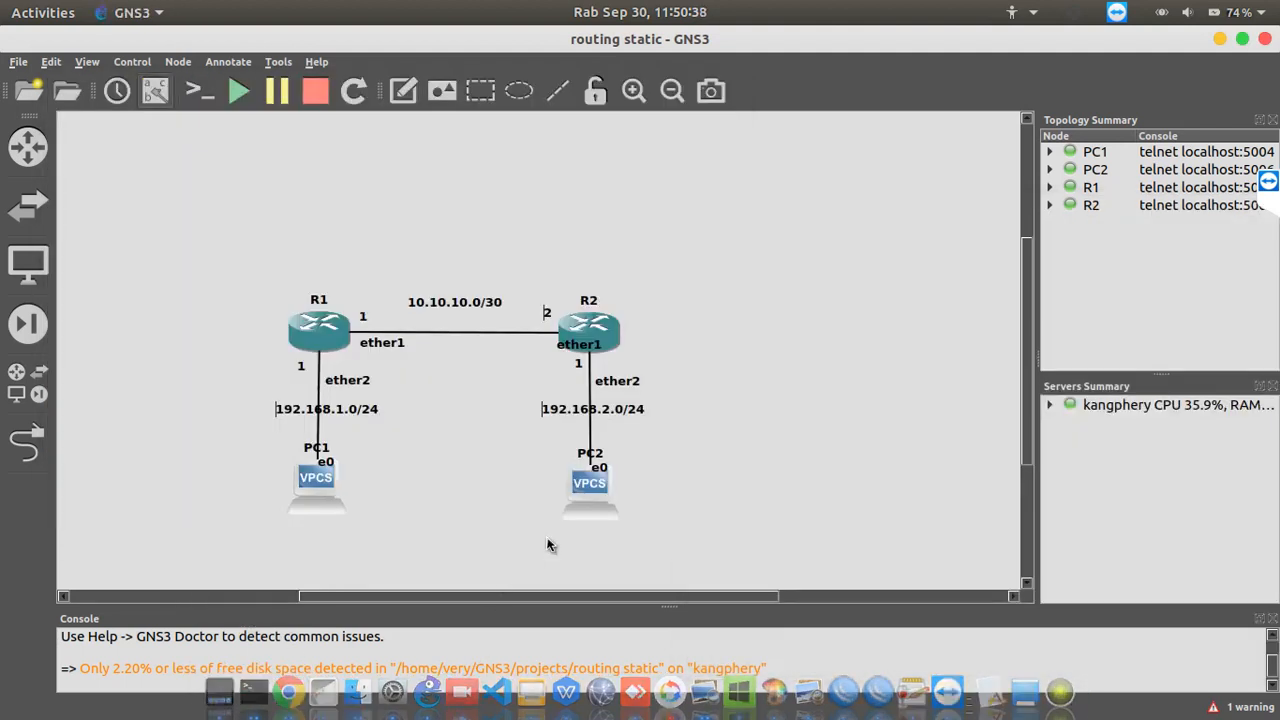
{"action": "right_click", "coordinate": [586, 484]}
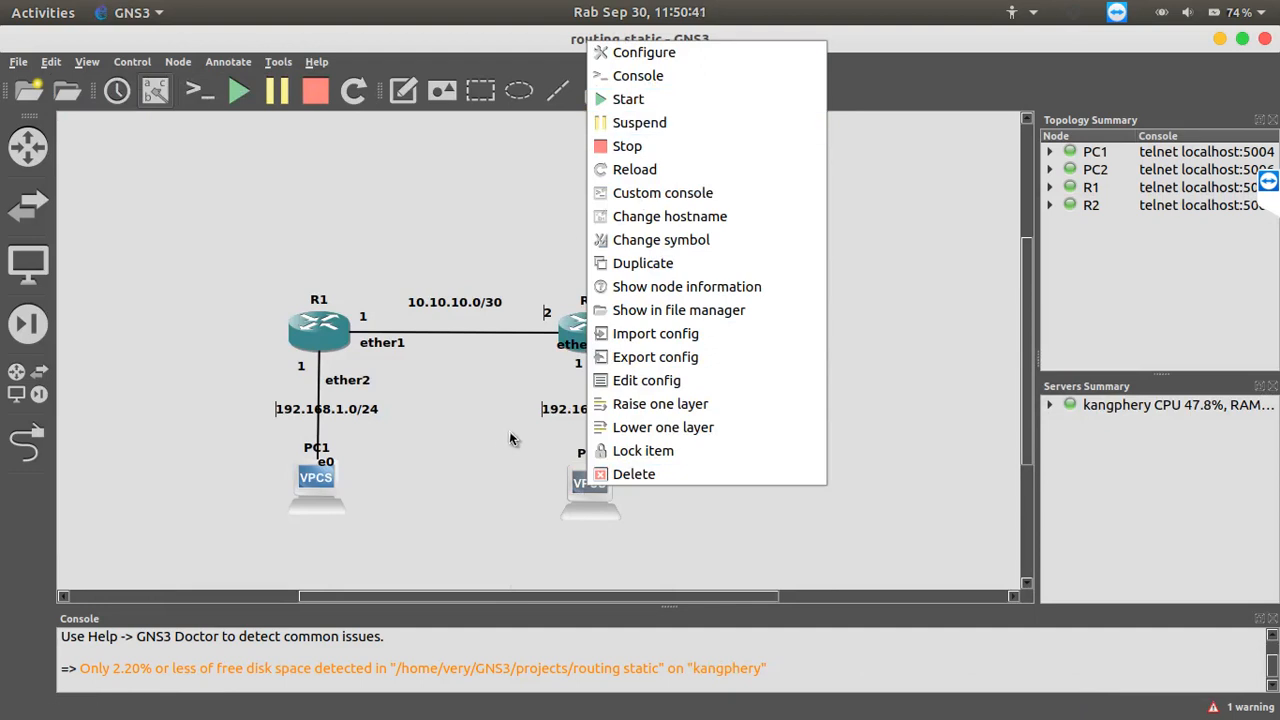
{"action": "left_click", "coordinate": [543, 480]}
{"action": "double_click", "coordinate": [586, 484]}
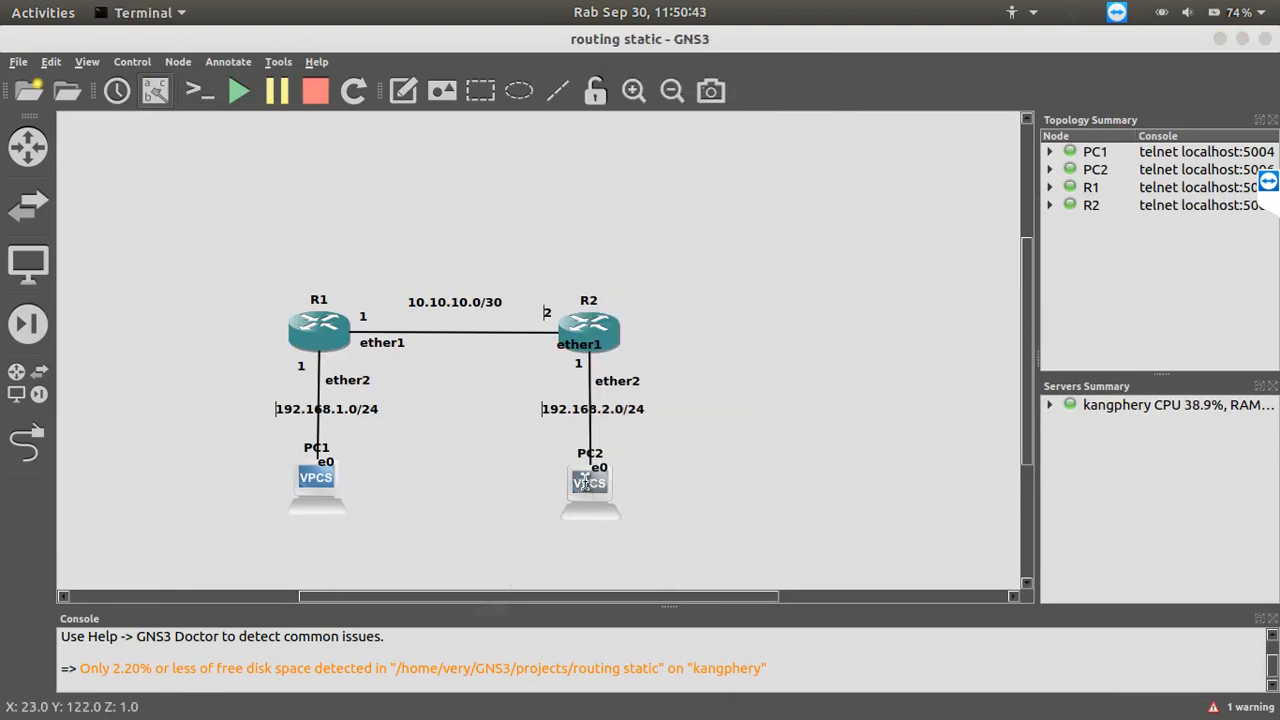
Set PC2's IP address to 192.168.2.2 with mask 255.255.255.0 and gateway 192.168.2.1
{"action": "type", "text": "i"}
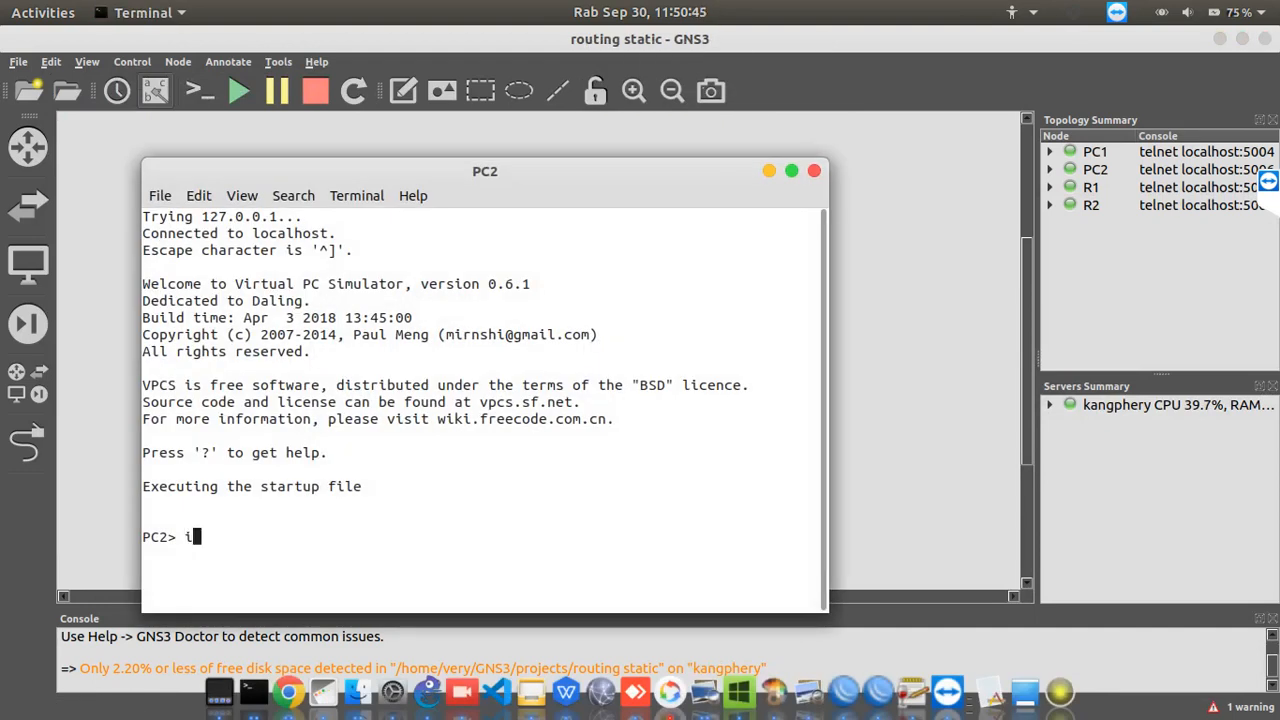
{"action": "type", "text": "p 19"}
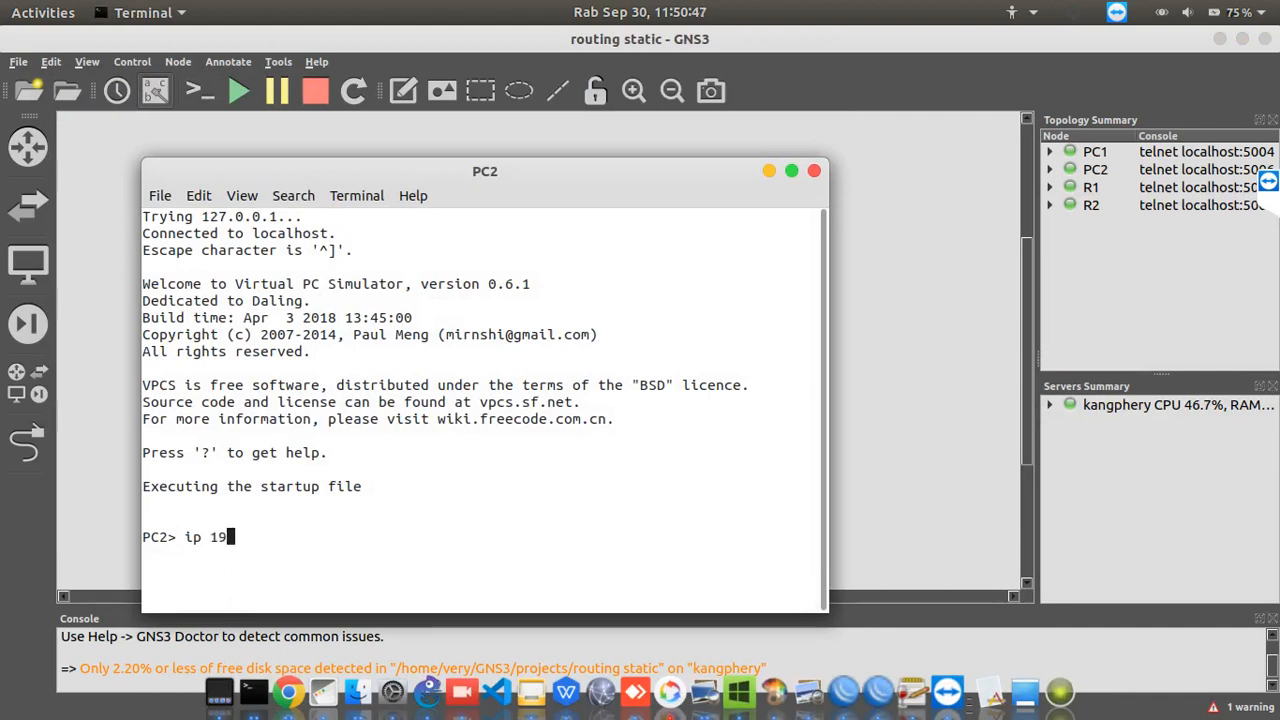
{"action": "type", "text": "2.168"}
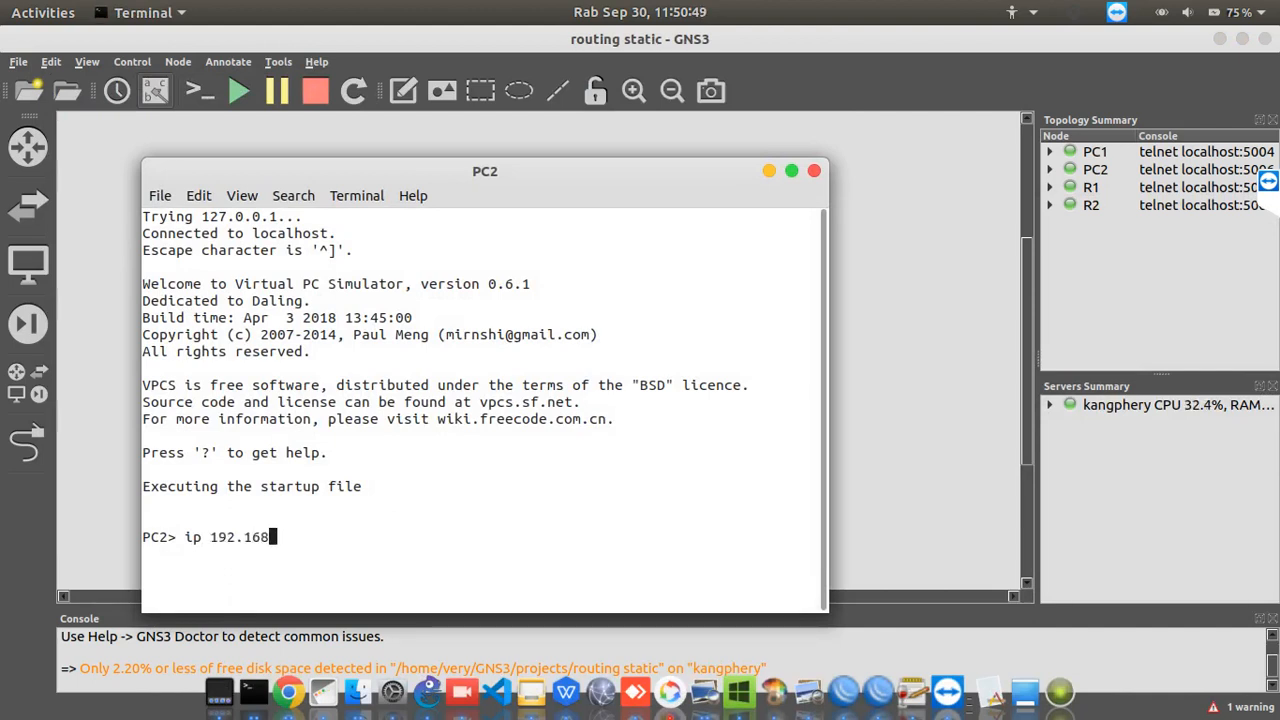
{"action": "type", "text": ".2.2 255.255.25"}
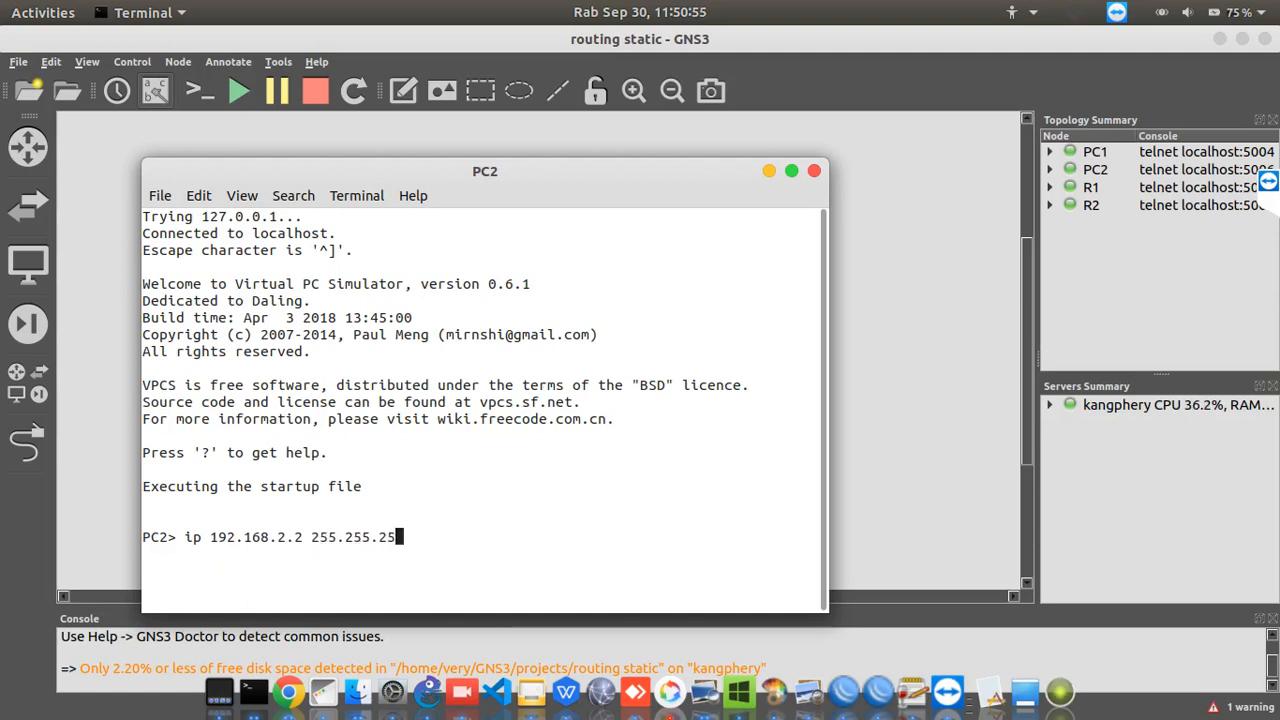
{"action": "type", "text": "5.0 192.168"}
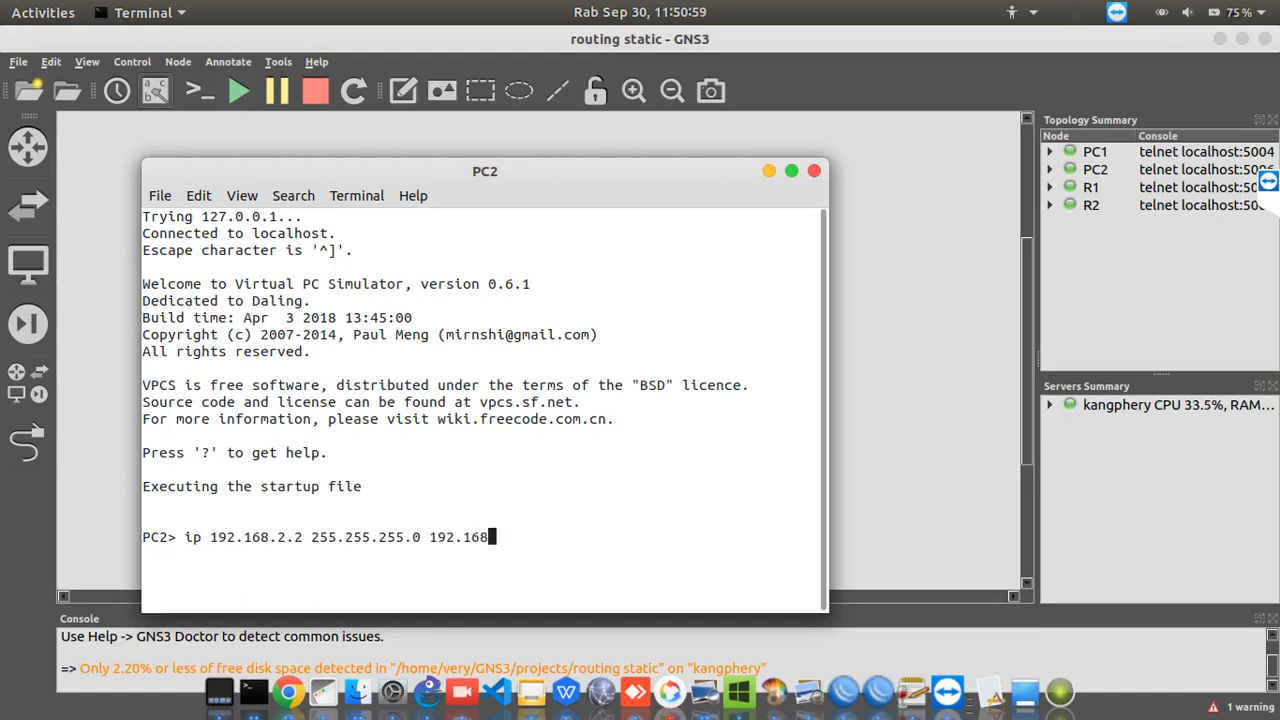
{"action": "type", "text": ".2.1"}
{"action": "key", "text": "Return"}
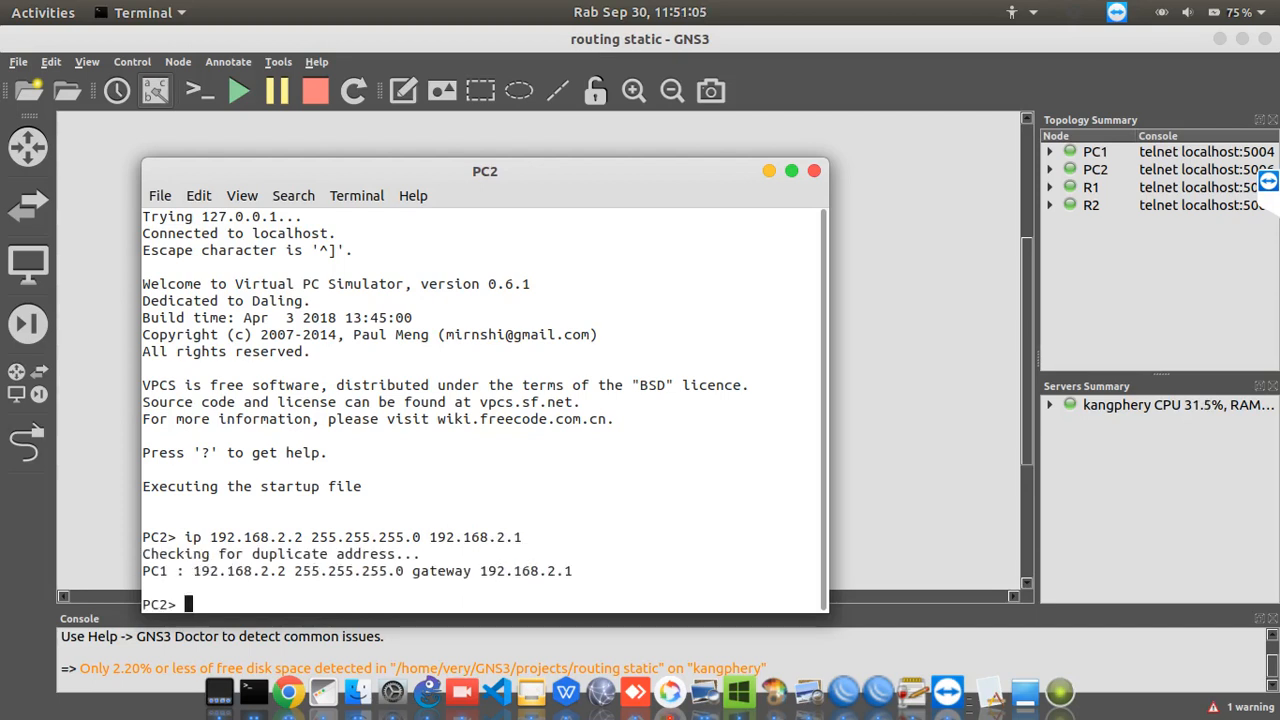
Ping the gateway 192.168.2.1 from PC2 and stop the ping after a few replies
{"action": "key", "text": "Return"}
{"action": "key", "text": "Return"}
{"action": "type", "text": "ping 192.168.2.1"}
{"action": "key", "text": "Return"}
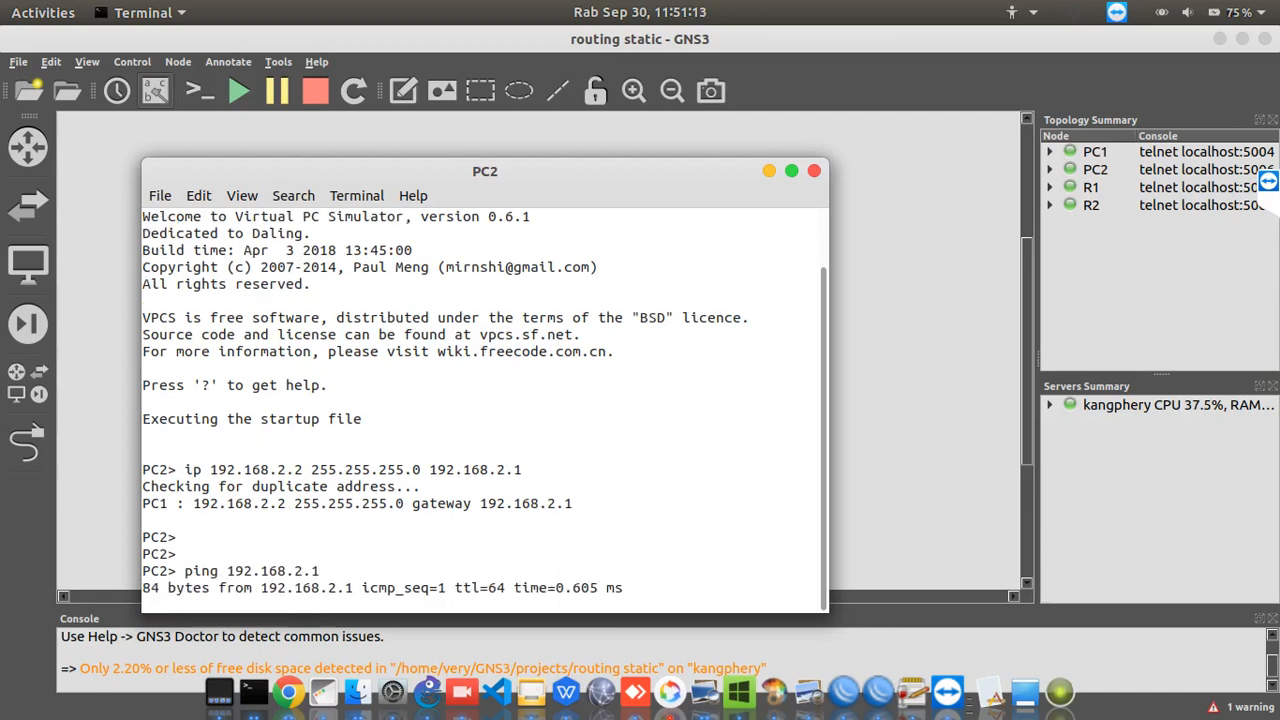
{"action": "key", "text": "ctrl+c"}
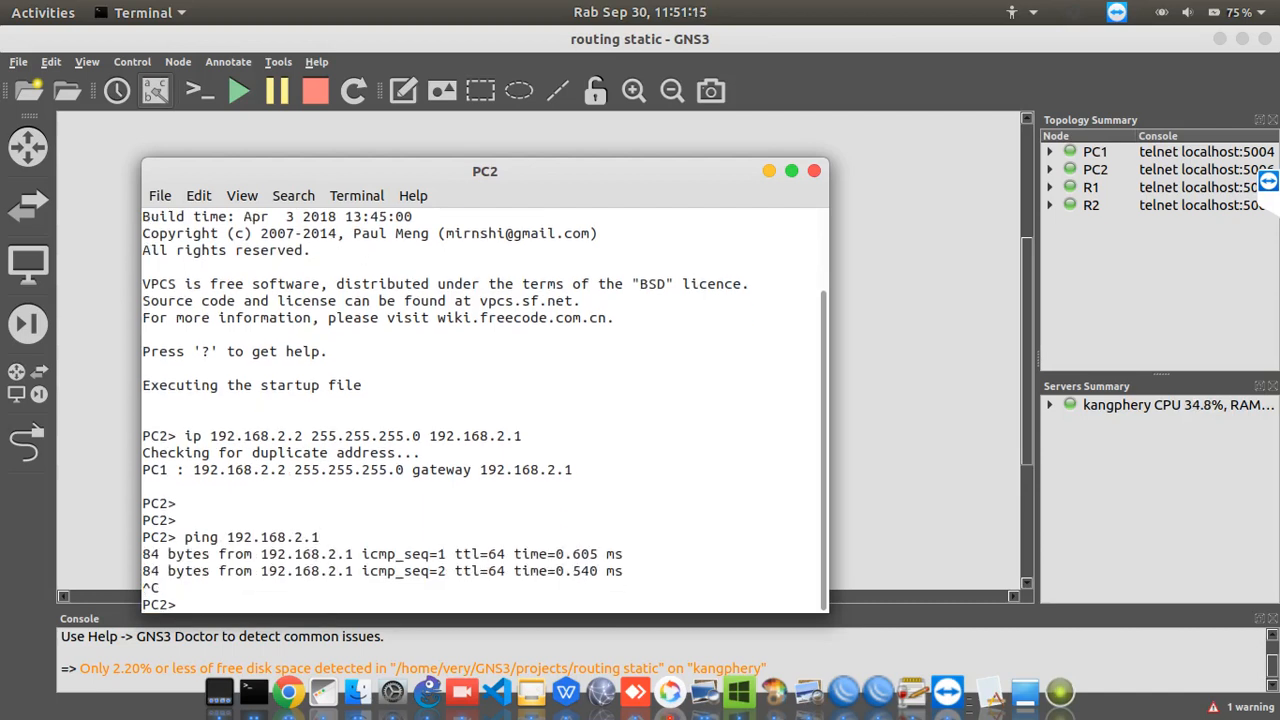
Switch to R2's console, ping PC2 at 192.168.2.2 and stop the ping
{"action": "right_click", "coordinate": [254, 702]}
{"action": "left_click", "coordinate": [266, 643]}
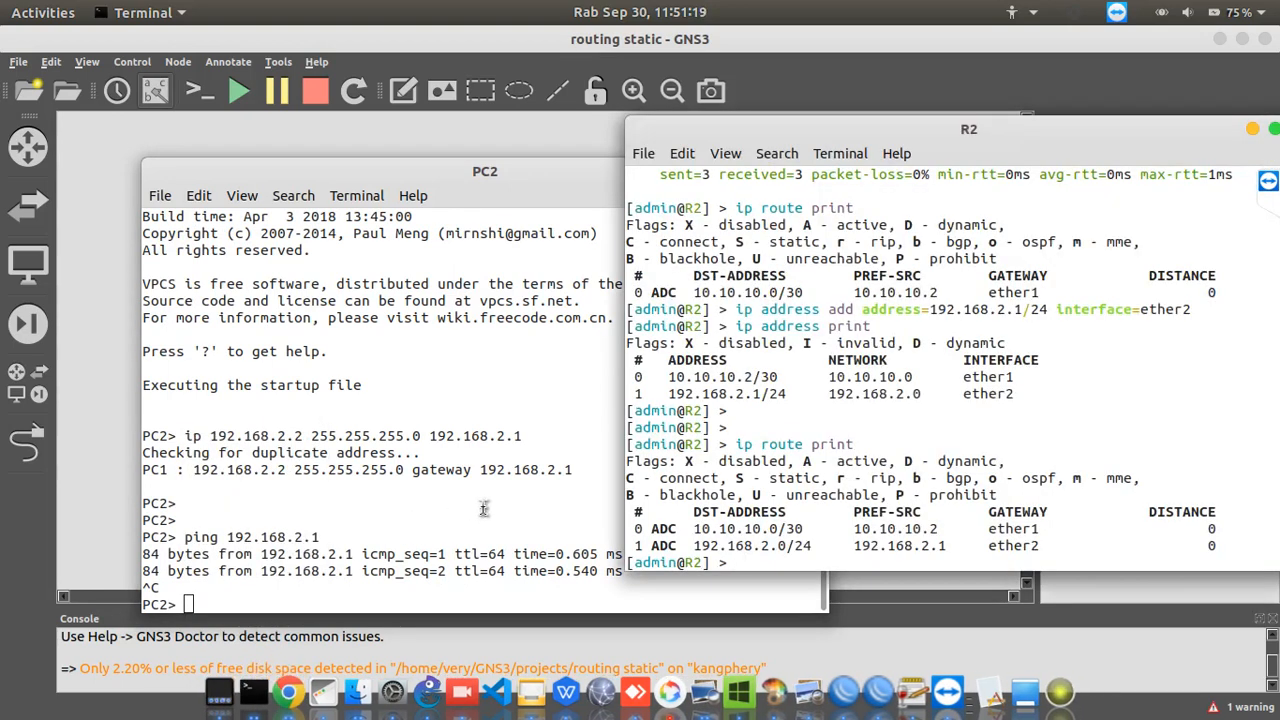
{"action": "type", "text": "ping 192.168"}
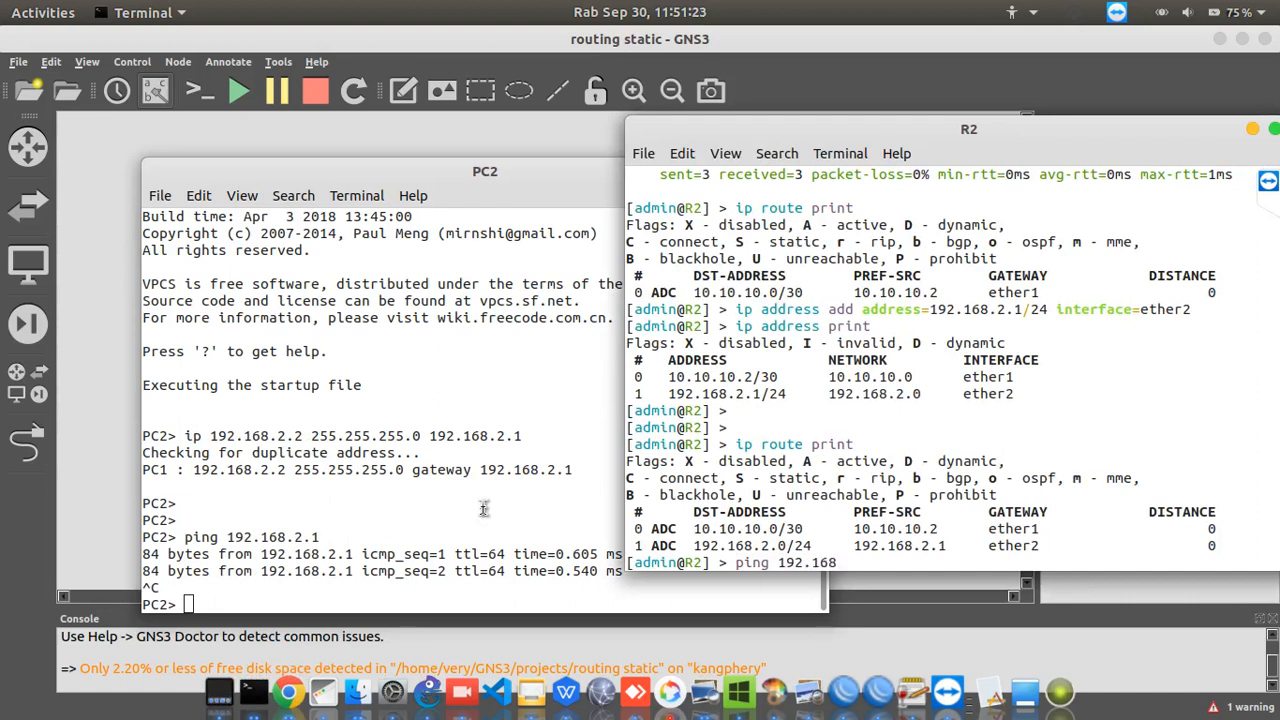
{"action": "type", "text": ".2.2"}
{"action": "key", "text": "Return"}
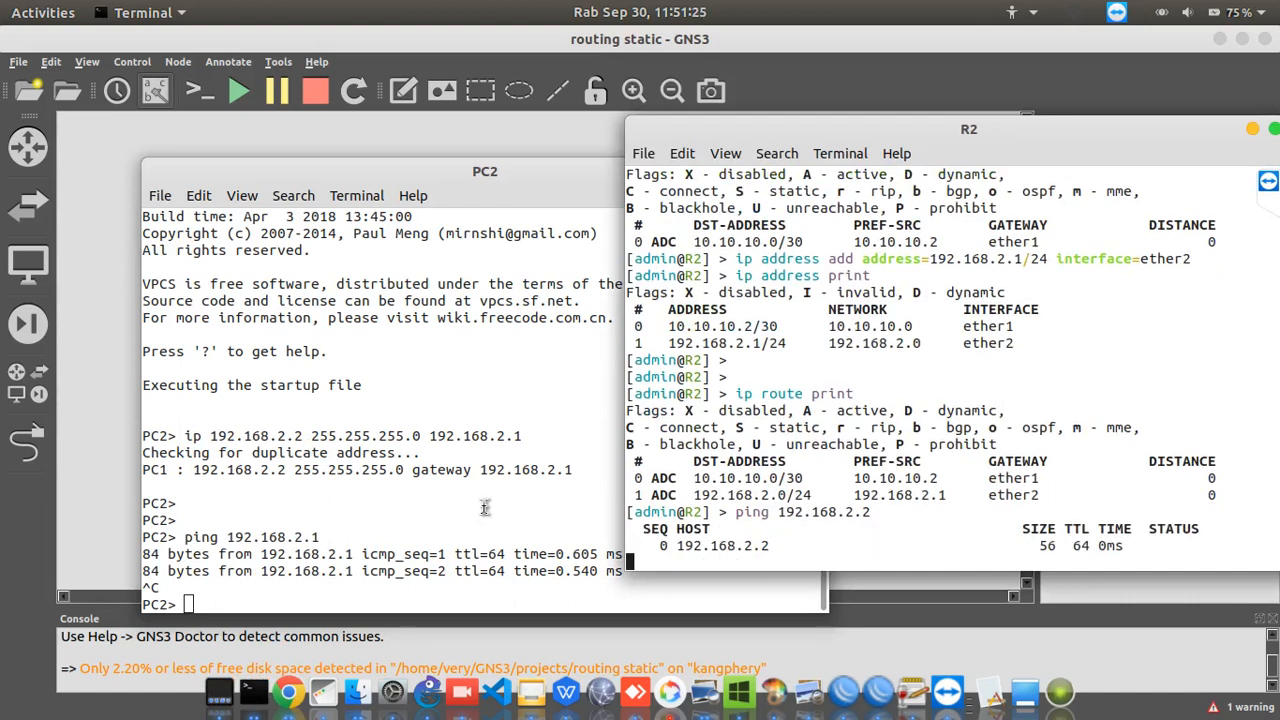
{"action": "key", "text": "ctrl+c"}
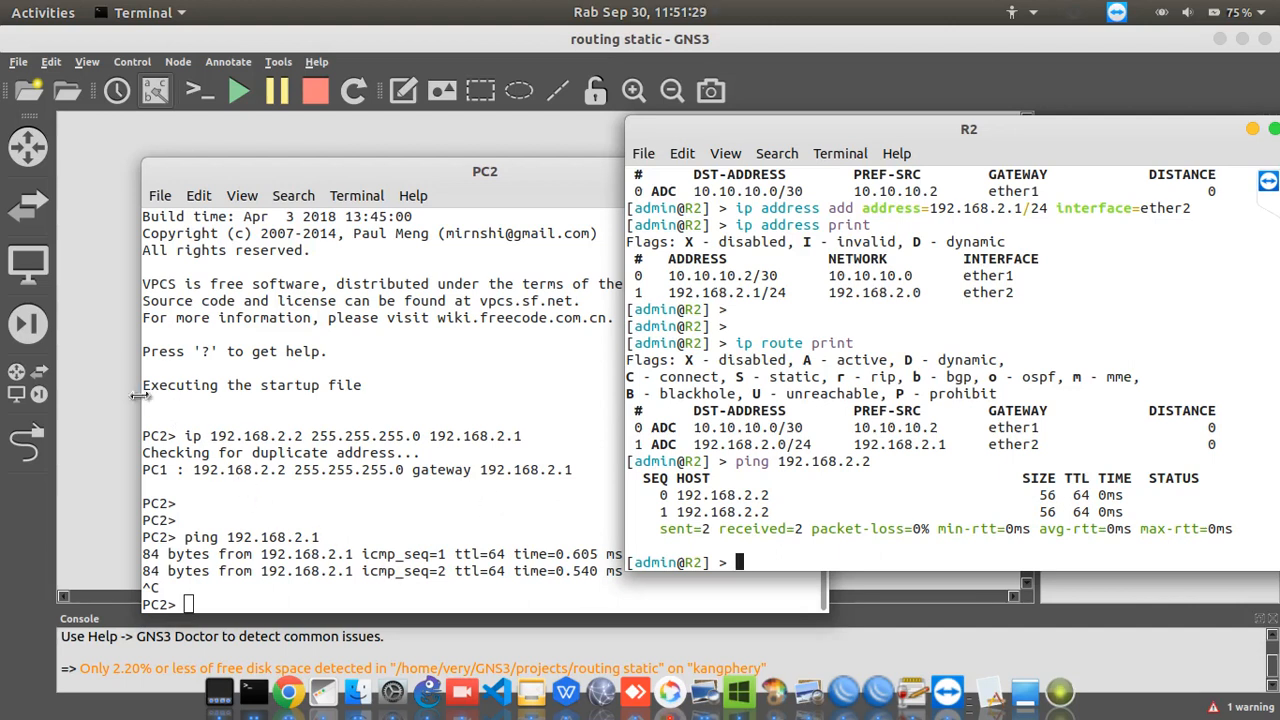
Switch to R1's console, ping PC2 at 192.168.2.2 and stop the ping after several attempts
{"action": "left_click", "coordinate": [106, 397]}
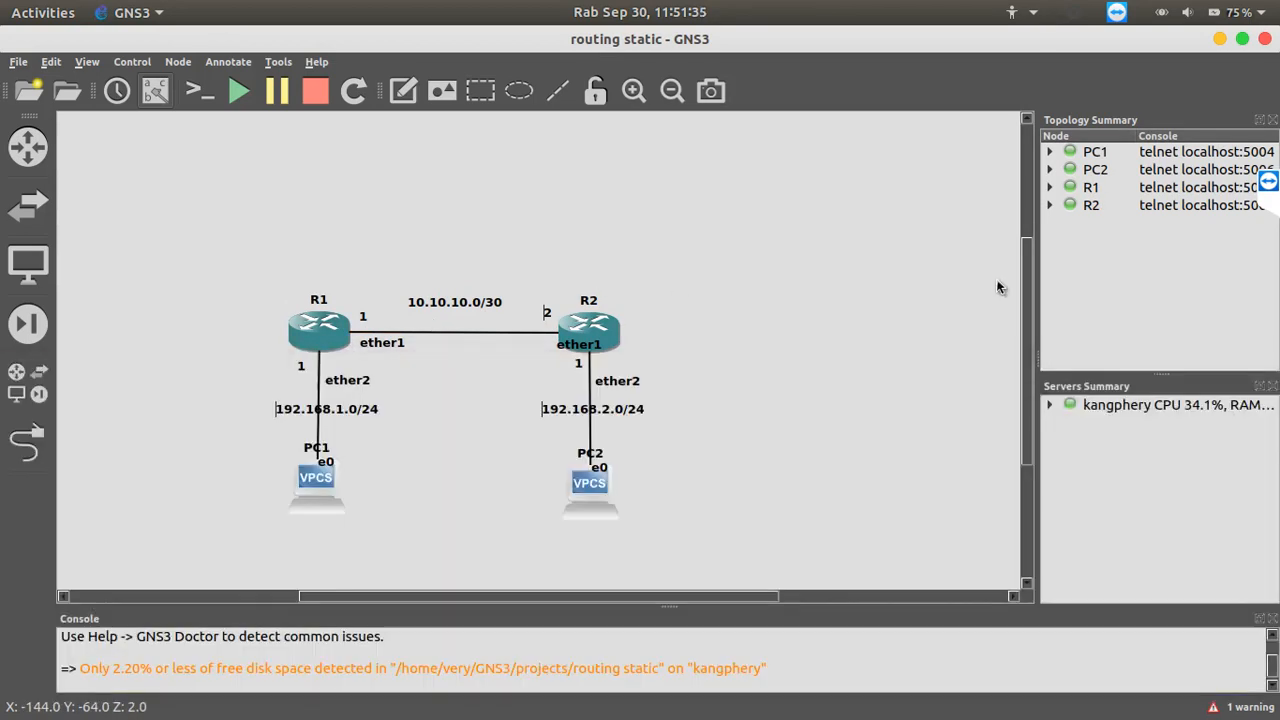
{"action": "mouse_move", "coordinate": [313, 709]}
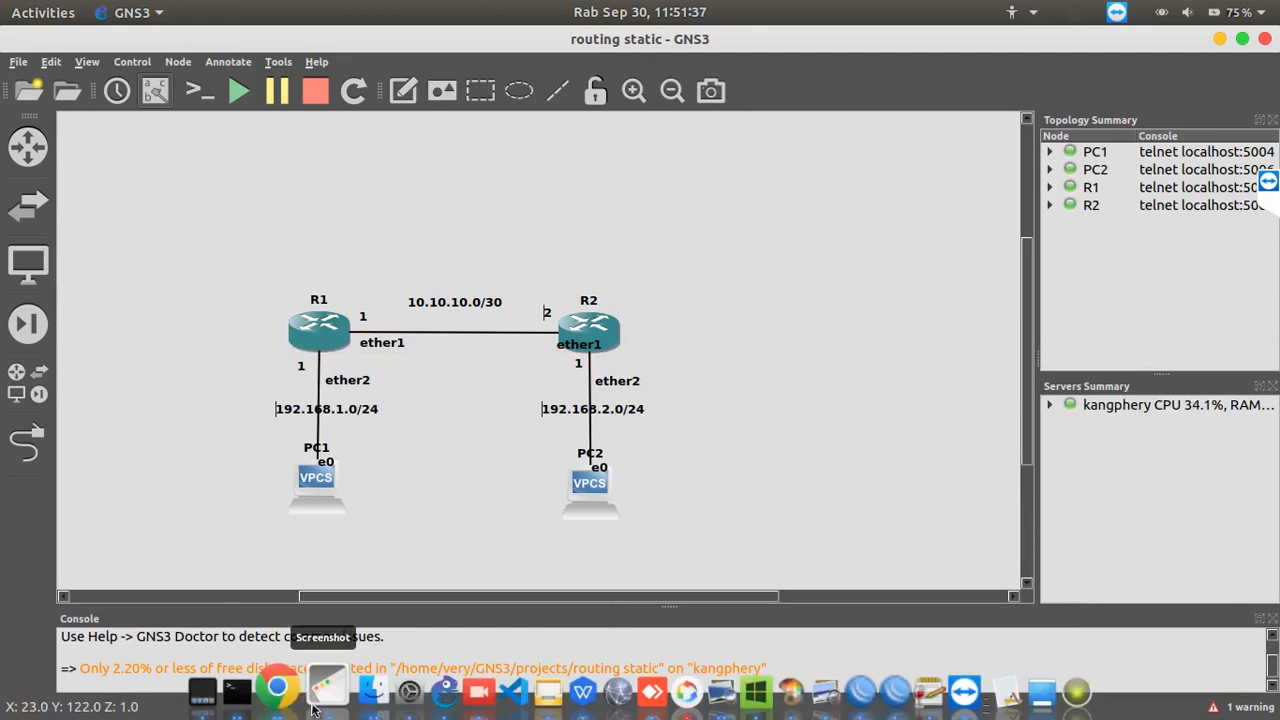
{"action": "right_click", "coordinate": [255, 697]}
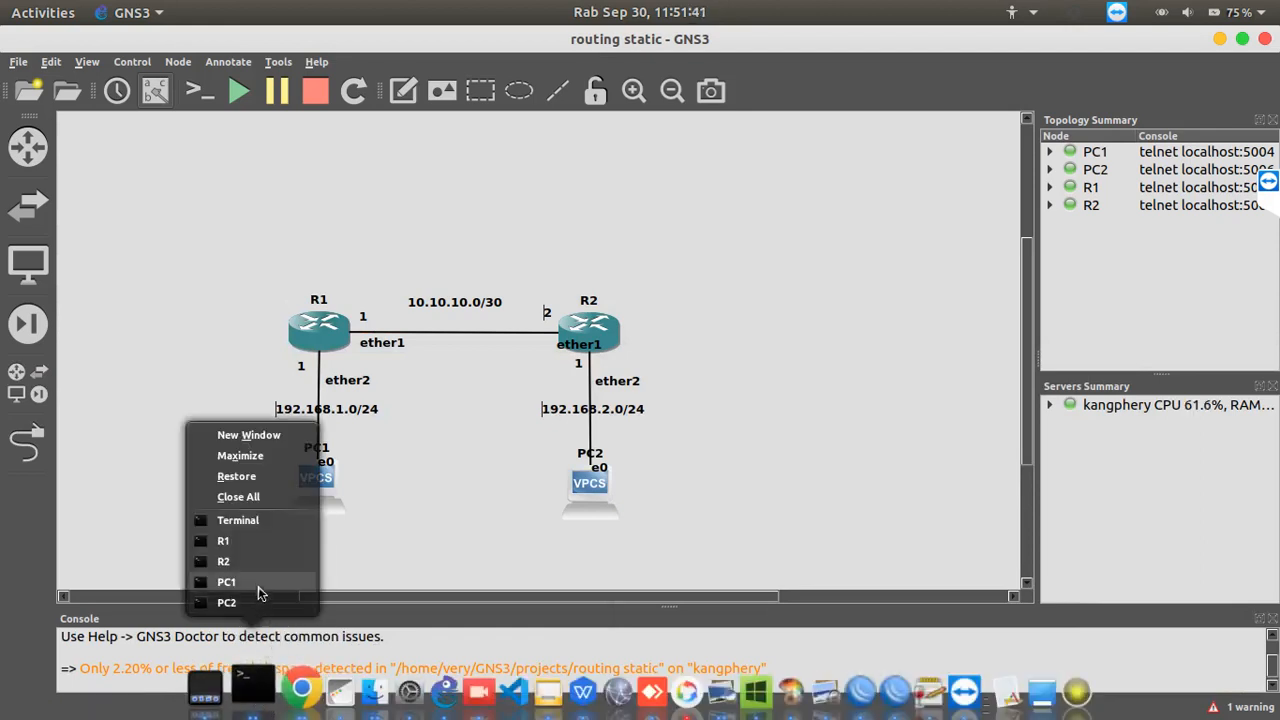
{"action": "left_click", "coordinate": [268, 542]}
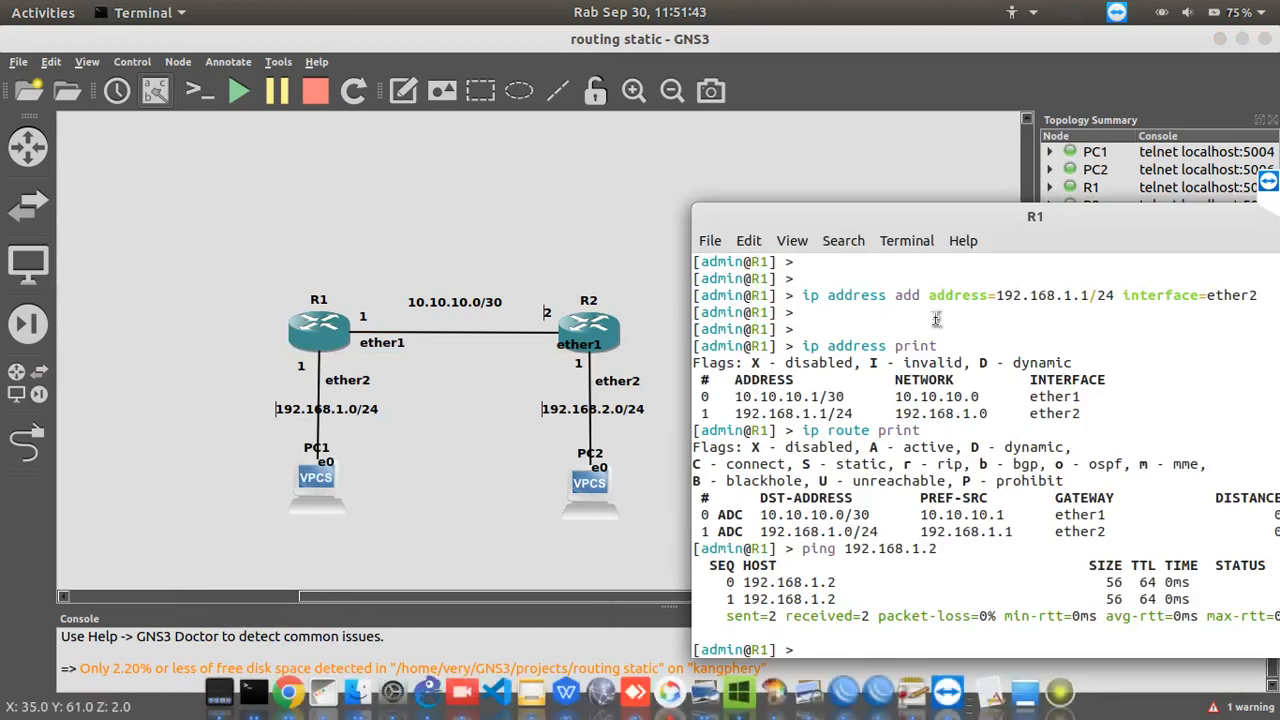
{"action": "type", "text": "ping "}
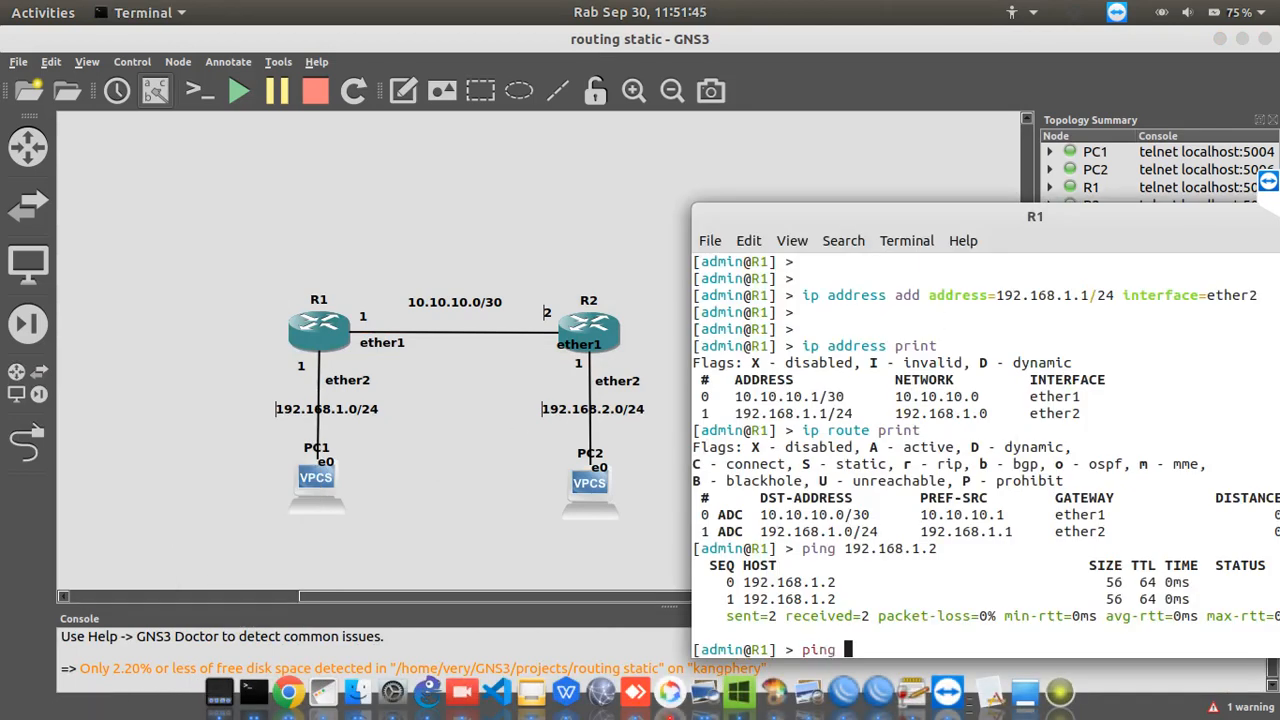
{"action": "type", "text": "192.168.2.2"}
{"action": "key", "text": "Return"}
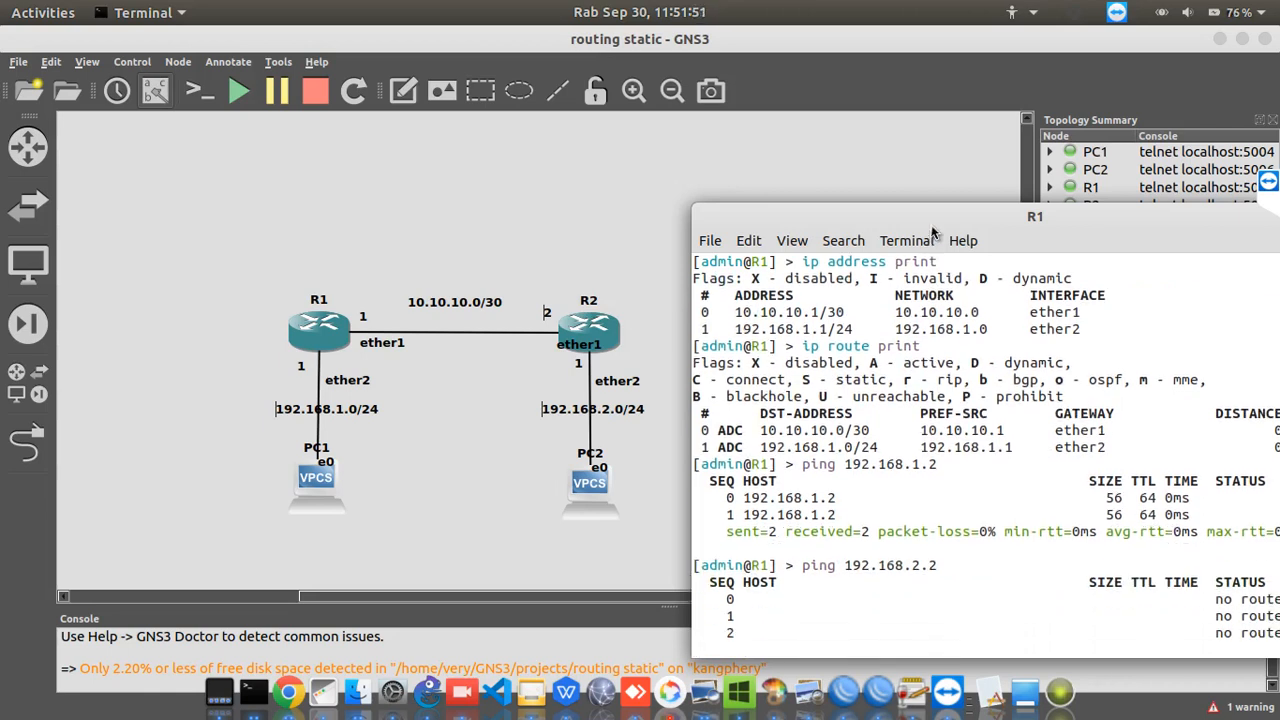
{"action": "left_click_drag", "start_coordinate": [944, 212], "coordinate": [908, 211]}
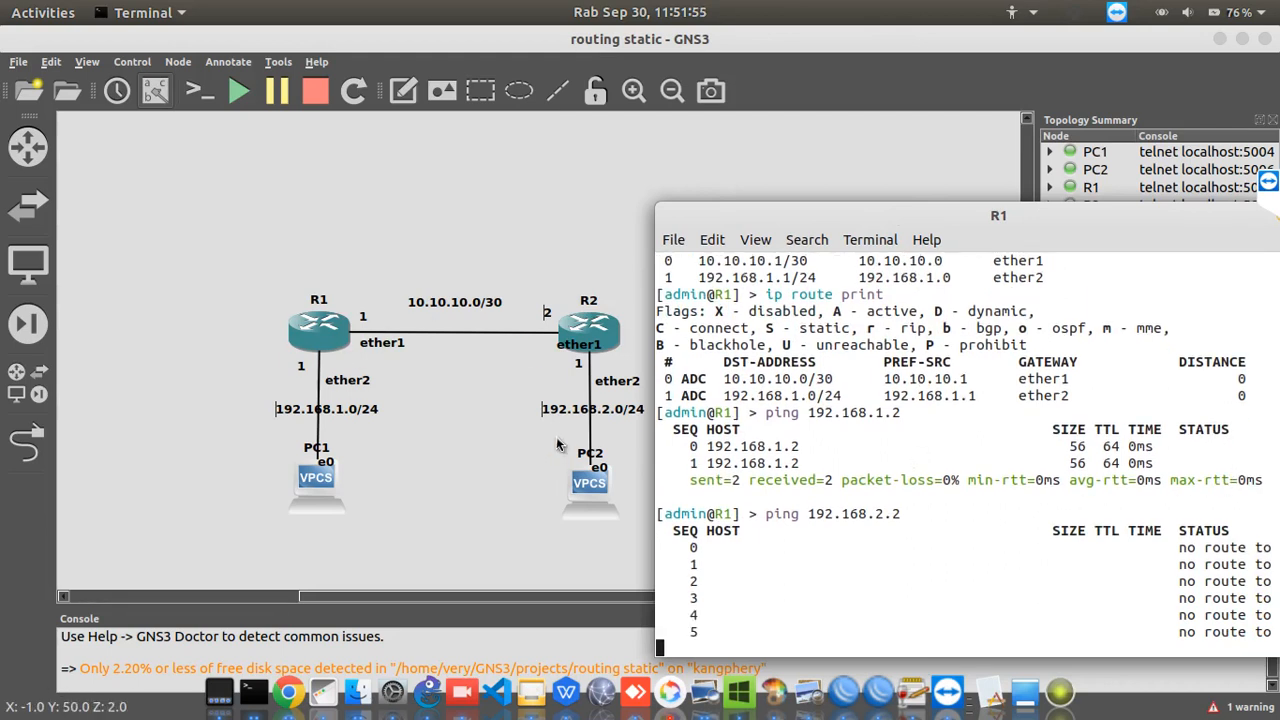
{"action": "key", "text": "ctrl+c"}
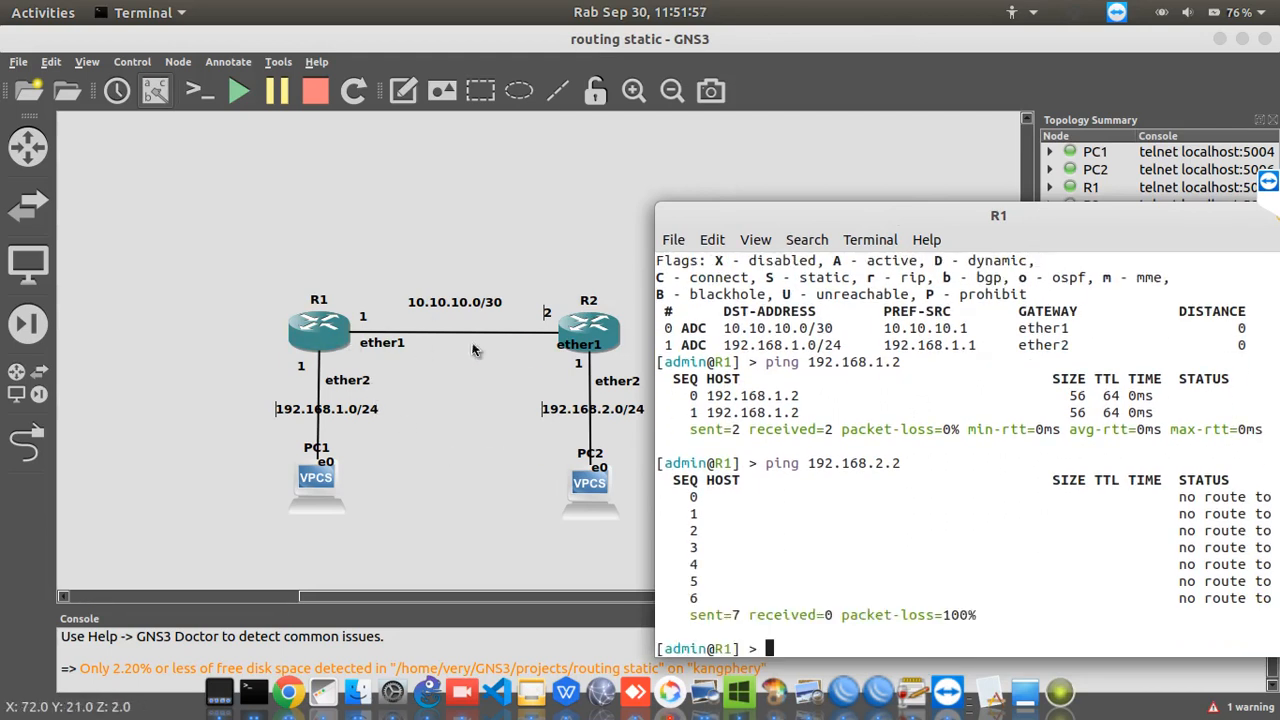
Switch to R2's console, ping PC1 at 192.168.1.2 and stop the ping after a few attempts
{"action": "right_click", "coordinate": [255, 692]}
{"action": "left_click", "coordinate": [271, 564]}
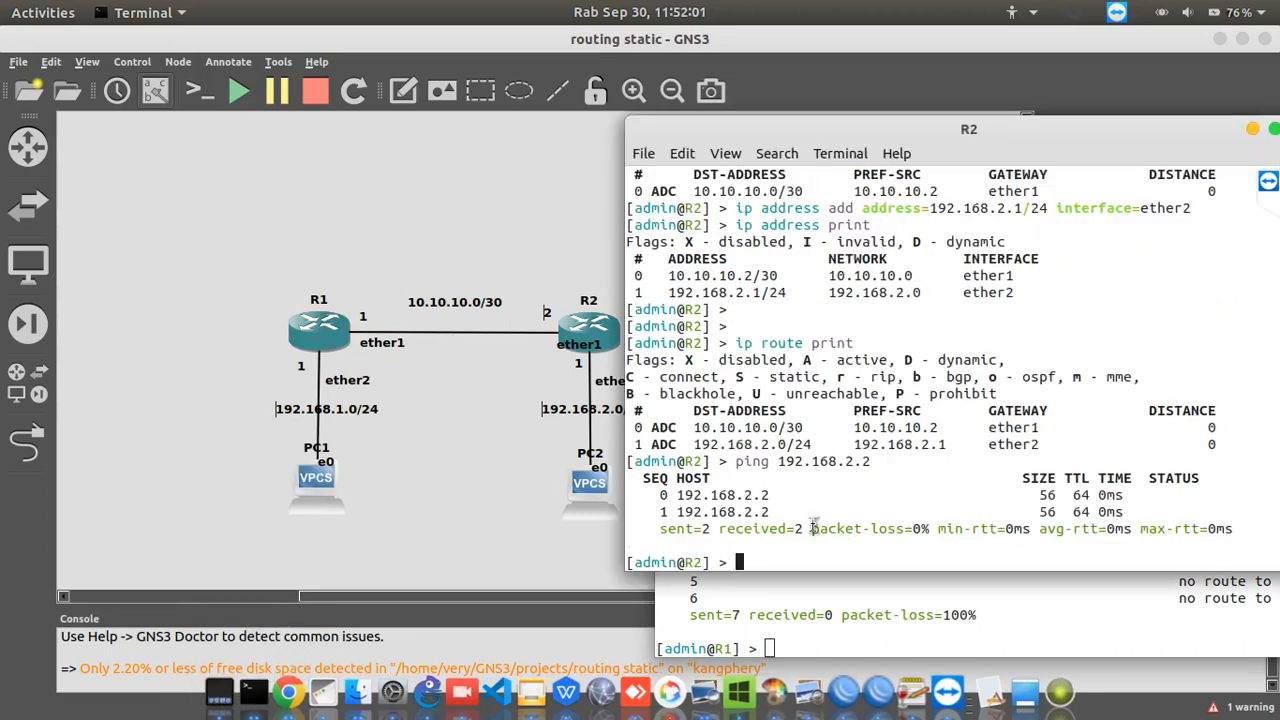
{"action": "type", "text": "ping 192.168."}
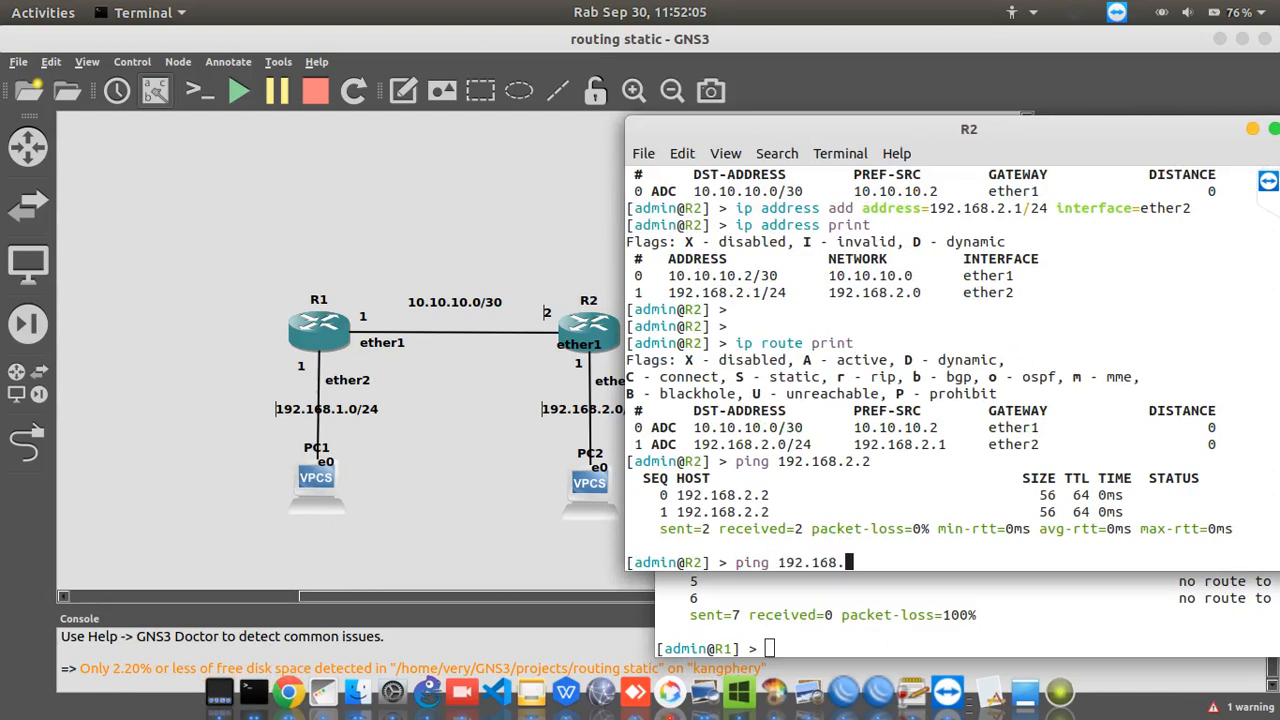
{"action": "type", "text": "1.2"}
{"action": "key", "text": "Return"}
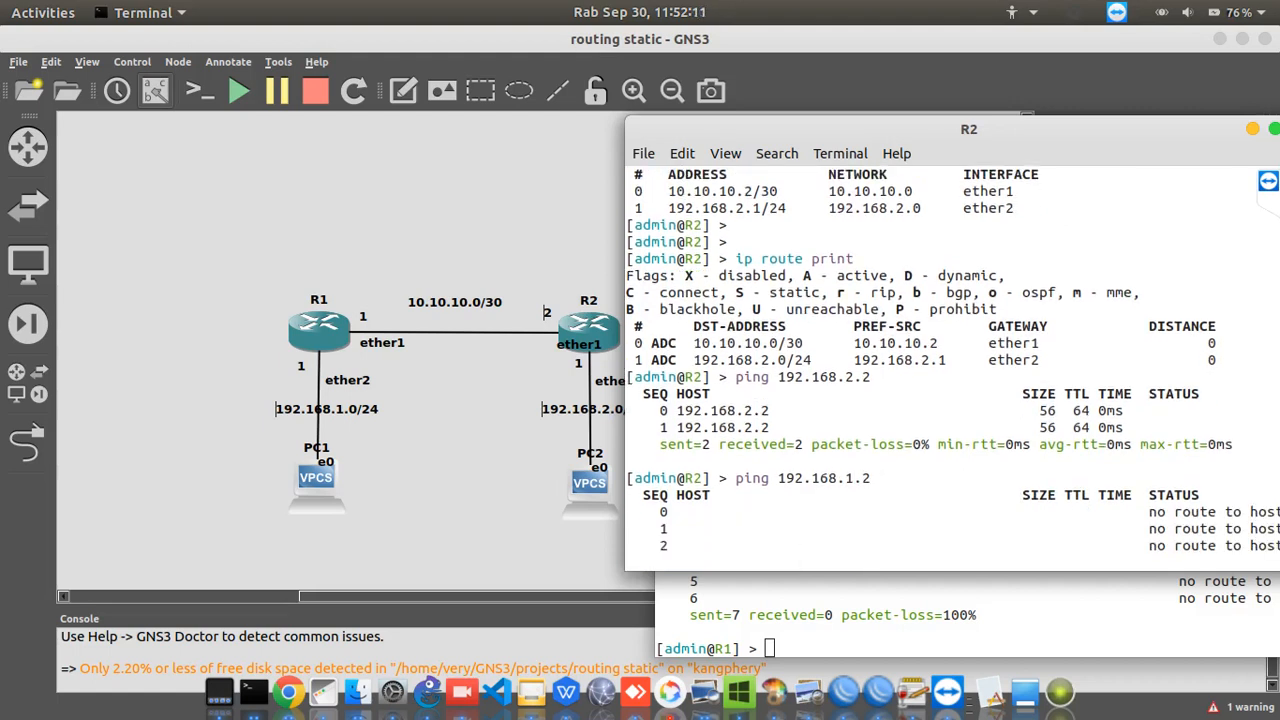
{"action": "key", "text": "ctrl+c"}
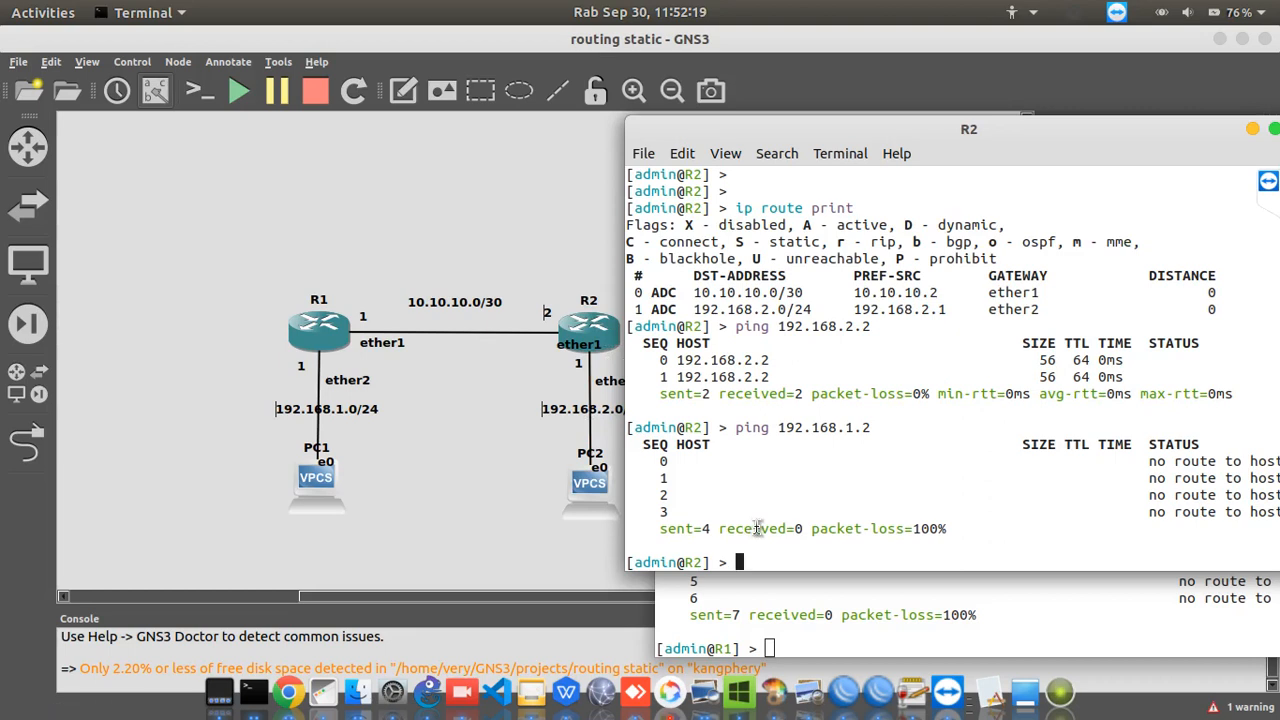
{"action": "key", "text": "Return"}
{"action": "key", "text": "Return"}
{"action": "key", "text": "Return"}
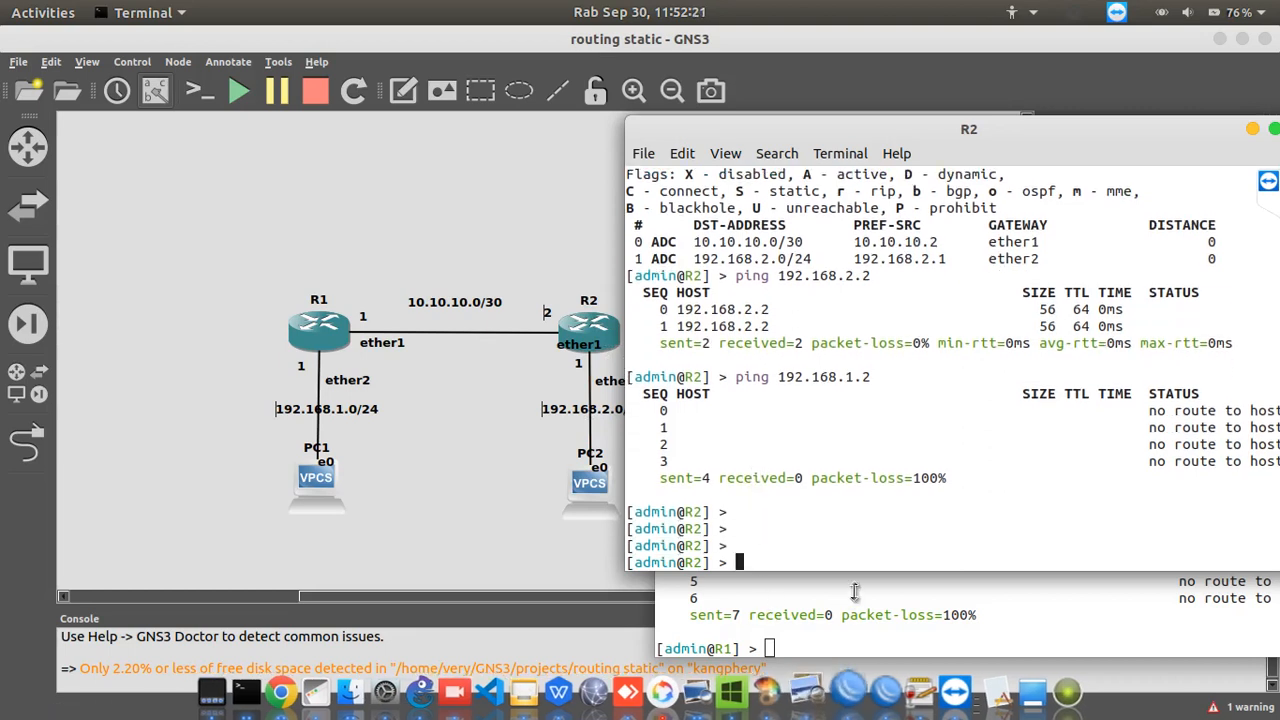
Hide R2's console and begin a static route command on R1 with destination address 192.168.2.0/24
{"action": "left_click", "coordinate": [877, 638]}
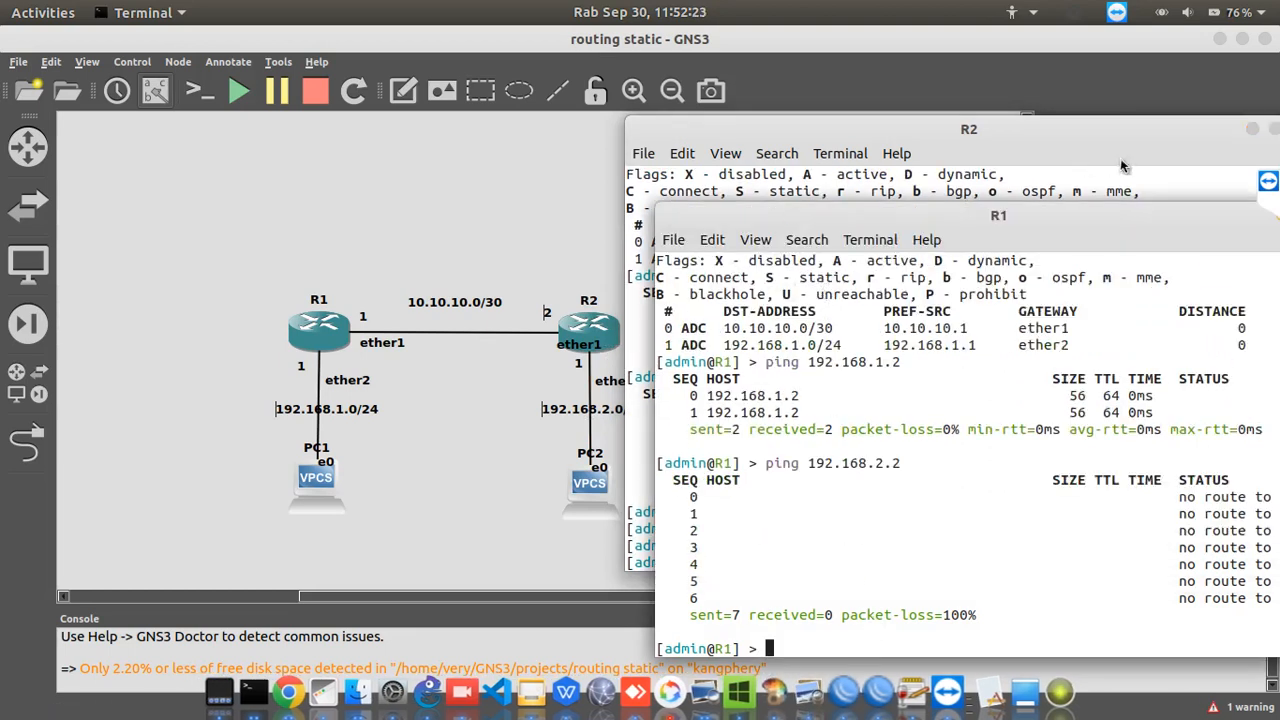
{"action": "left_click", "coordinate": [1252, 129]}
{"action": "type", "text": "ip route add d"}
{"action": "key", "text": "Tab"}
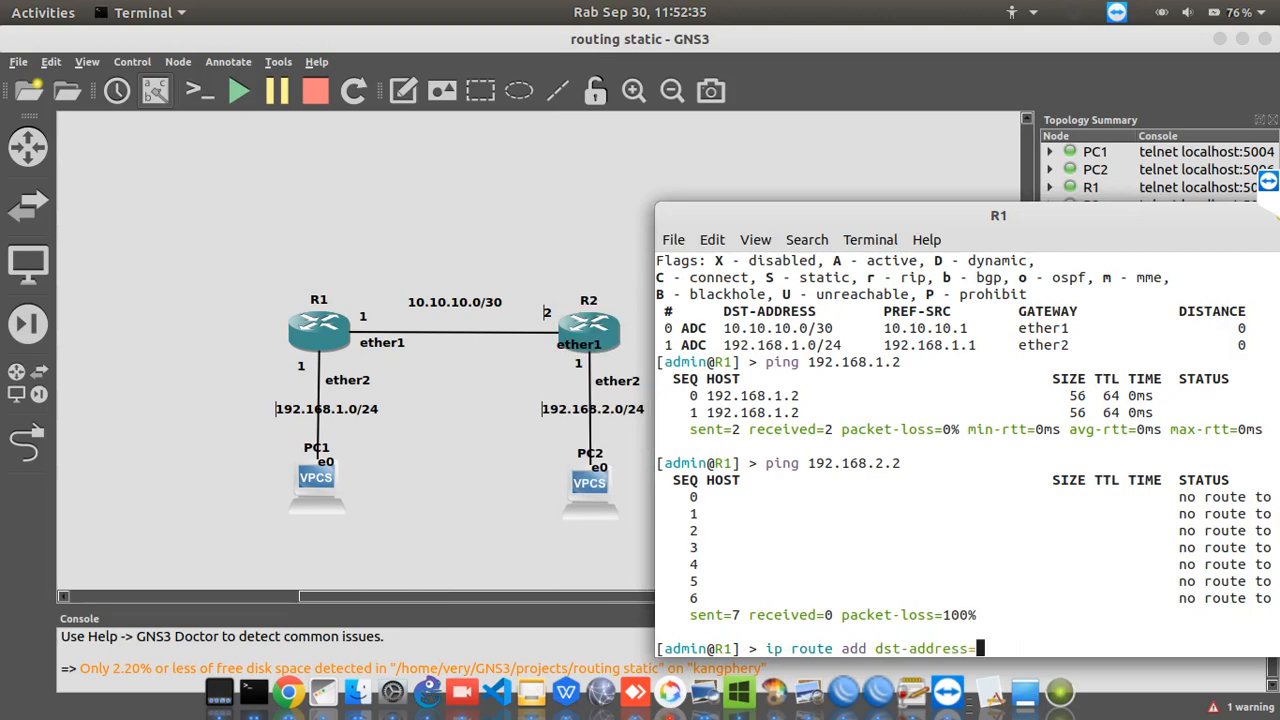
{"action": "type", "text": "192.168.2.0"}
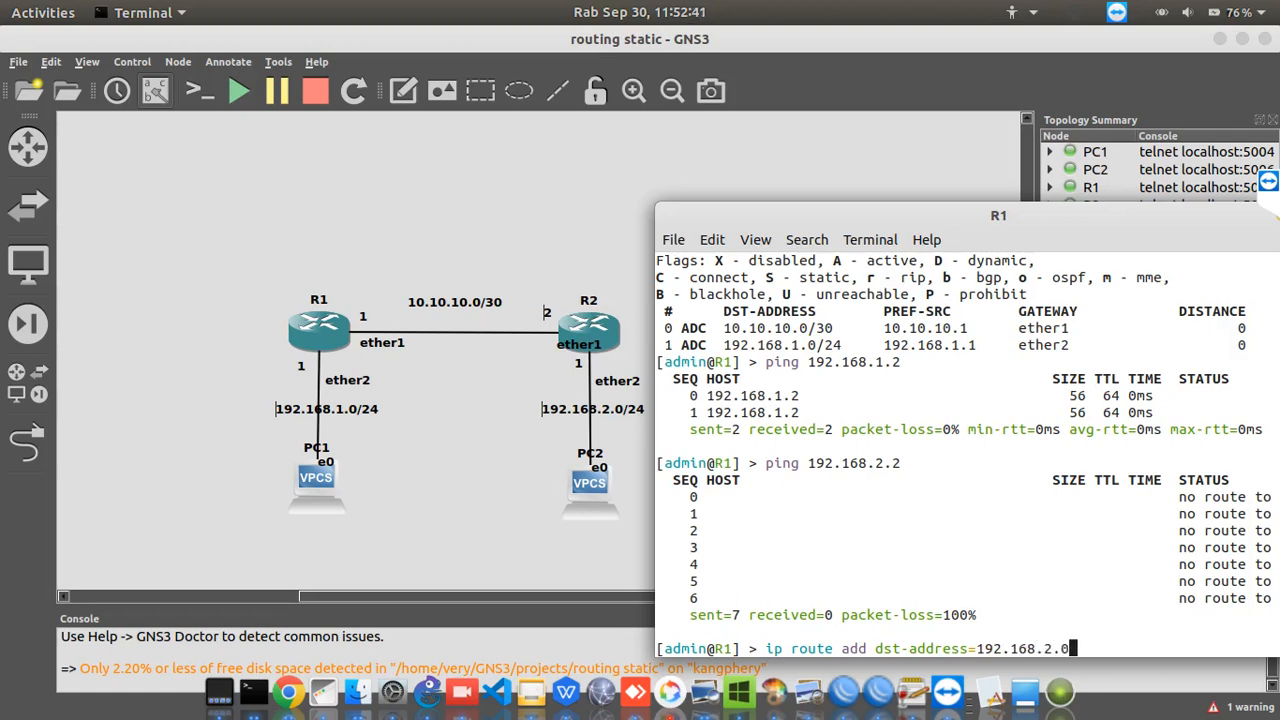
{"action": "type", "text": "/24"}
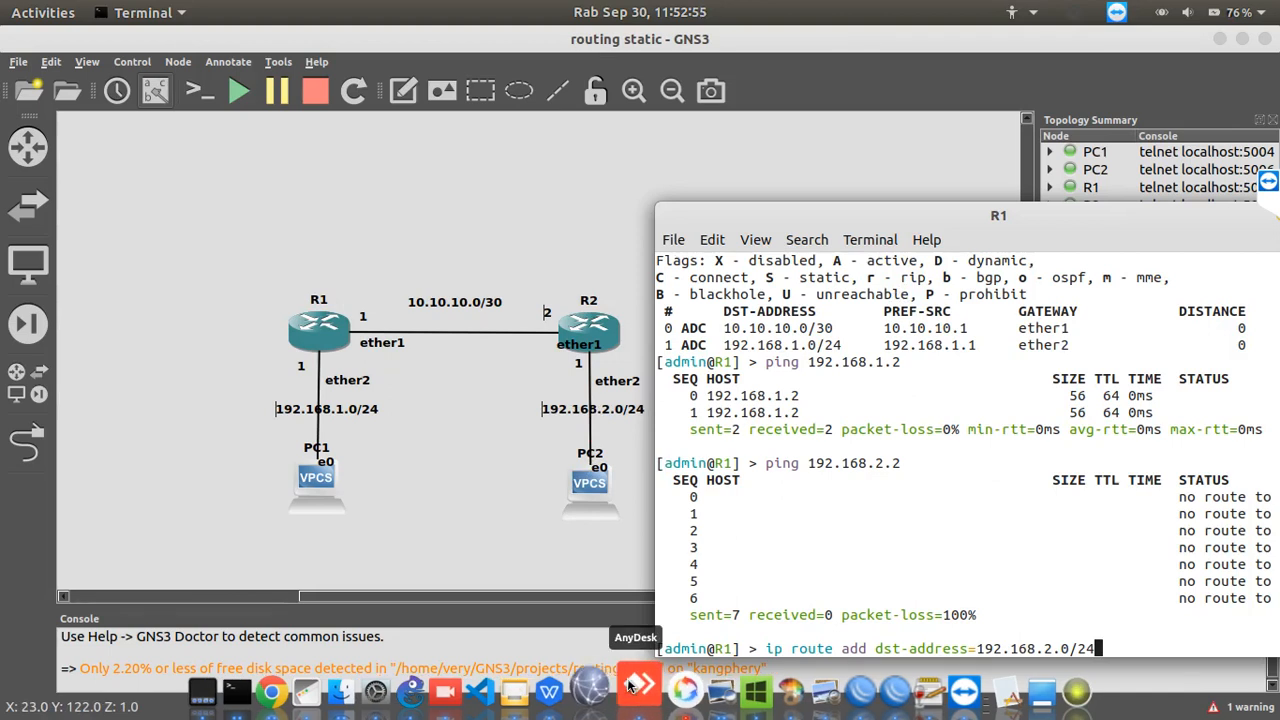
Switch to TeamViewer, look through its general and advanced options, cancel them and minimize its window
{"action": "left_click", "coordinate": [947, 690]}
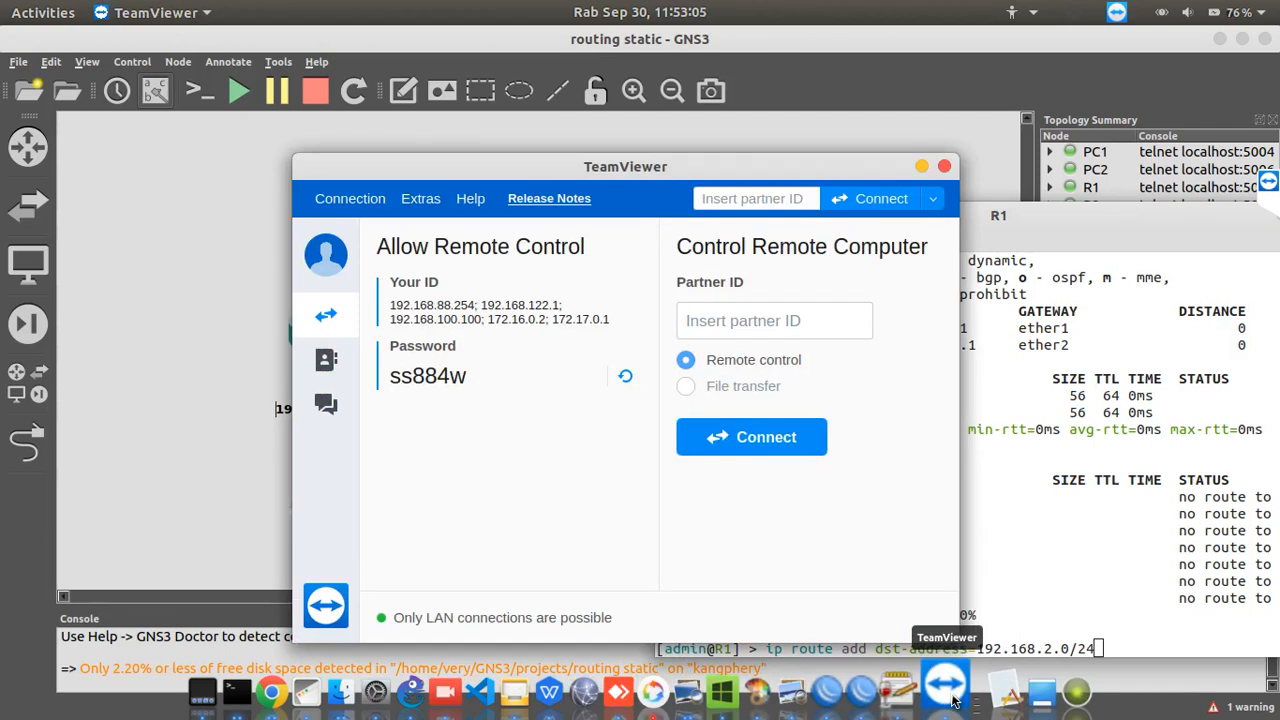
{"action": "left_click", "coordinate": [950, 695]}
{"action": "left_click", "coordinate": [950, 695]}
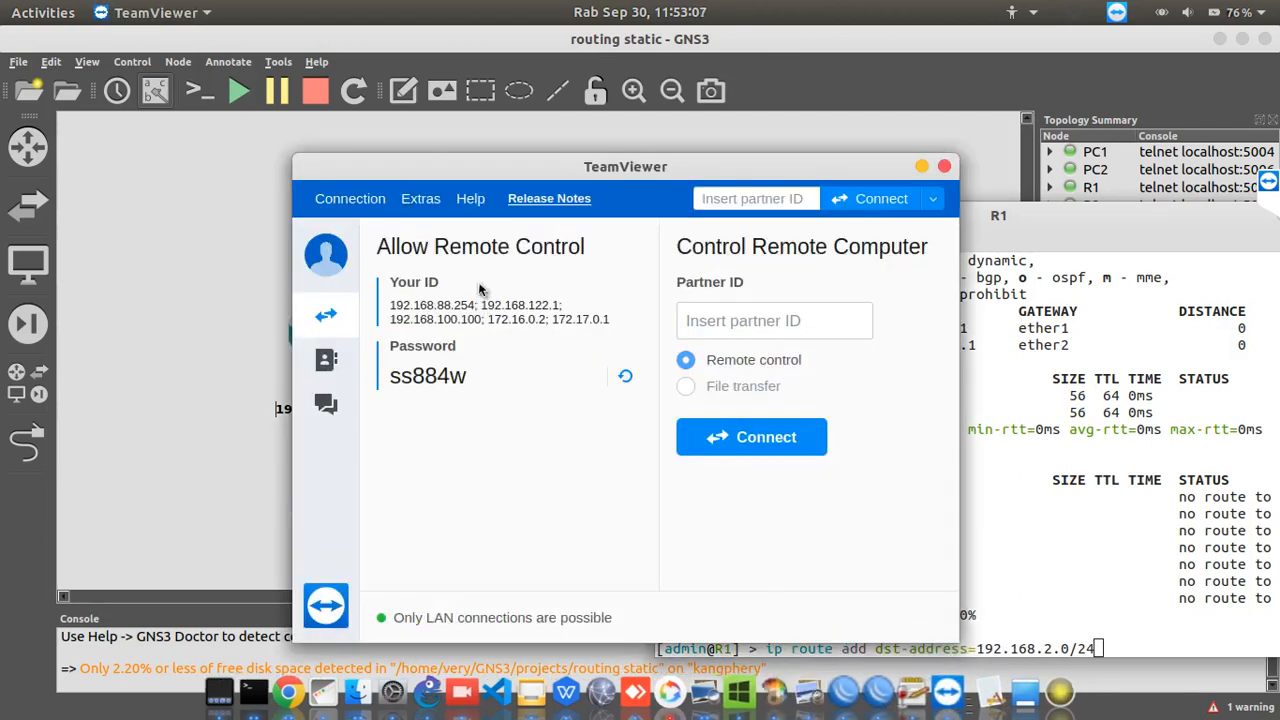
{"action": "left_click", "coordinate": [420, 198]}
{"action": "left_click", "coordinate": [423, 218]}
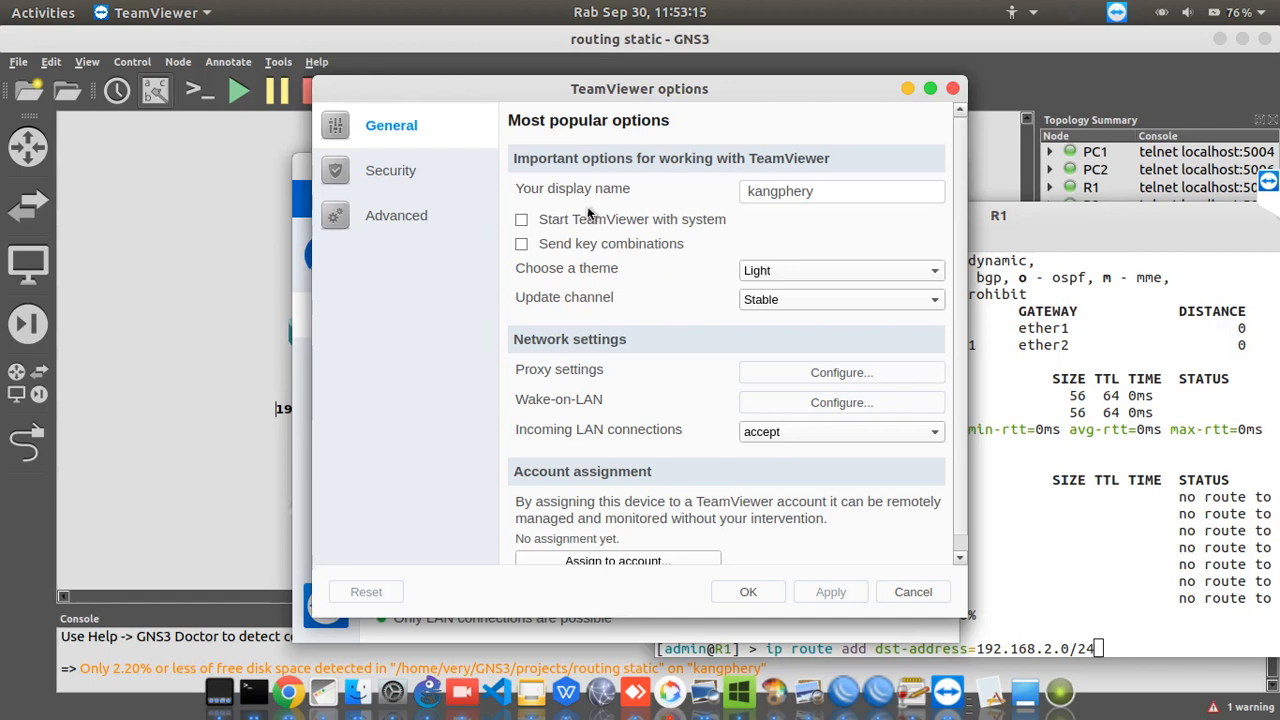
{"action": "scroll", "coordinate": [588, 209], "scroll_direction": "down", "scroll_amount": 1}
{"action": "left_click", "coordinate": [422, 221]}
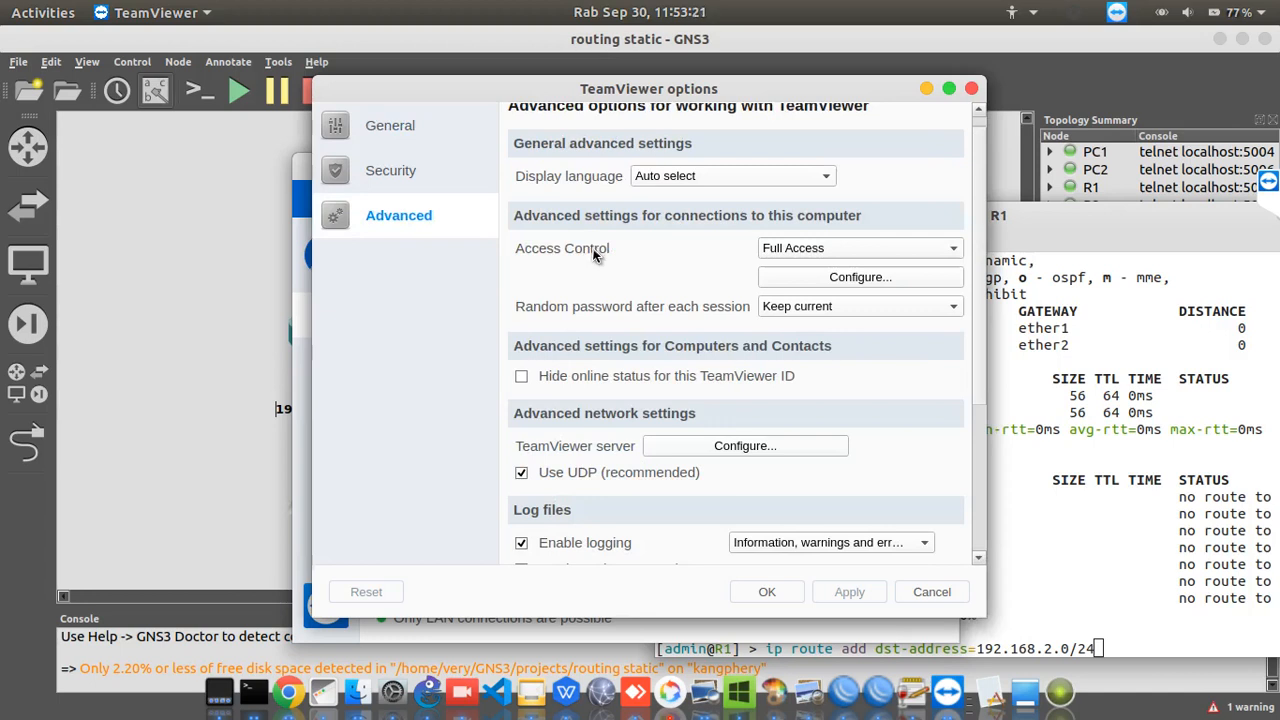
{"action": "scroll", "coordinate": [593, 256], "scroll_direction": "up", "scroll_amount": 1}
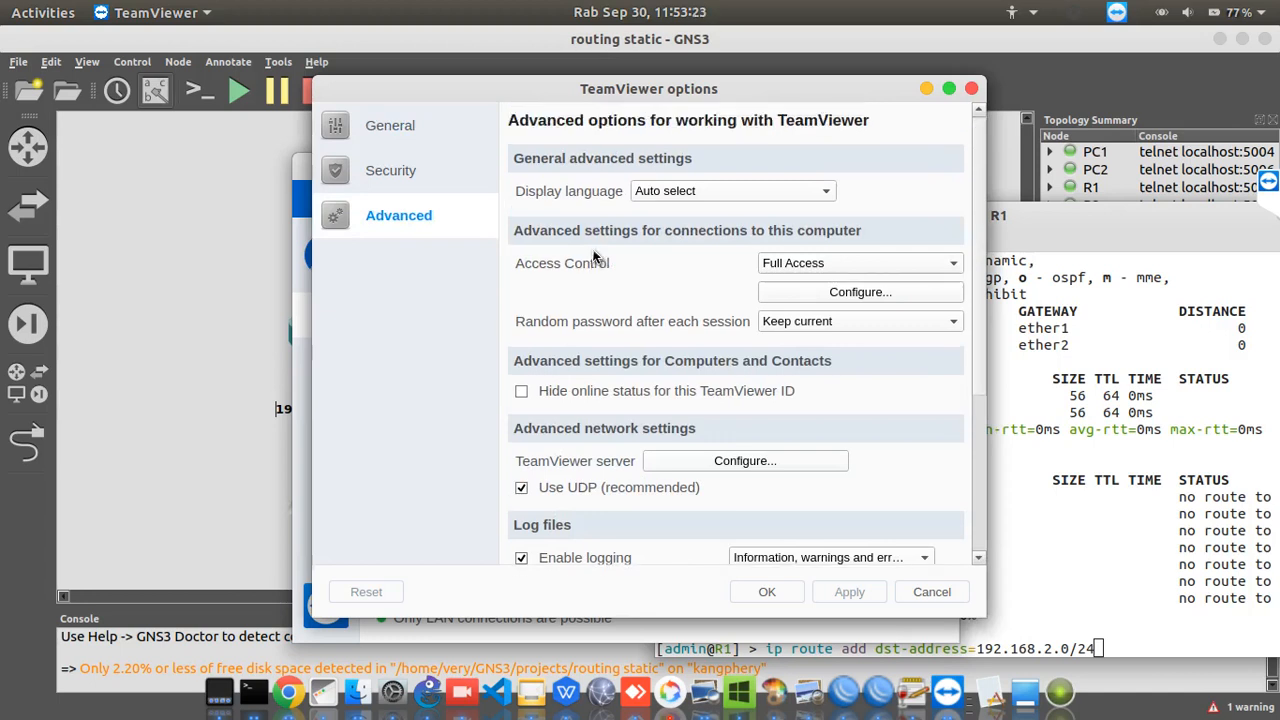
{"action": "scroll", "coordinate": [593, 257], "scroll_direction": "down", "scroll_amount": 5}
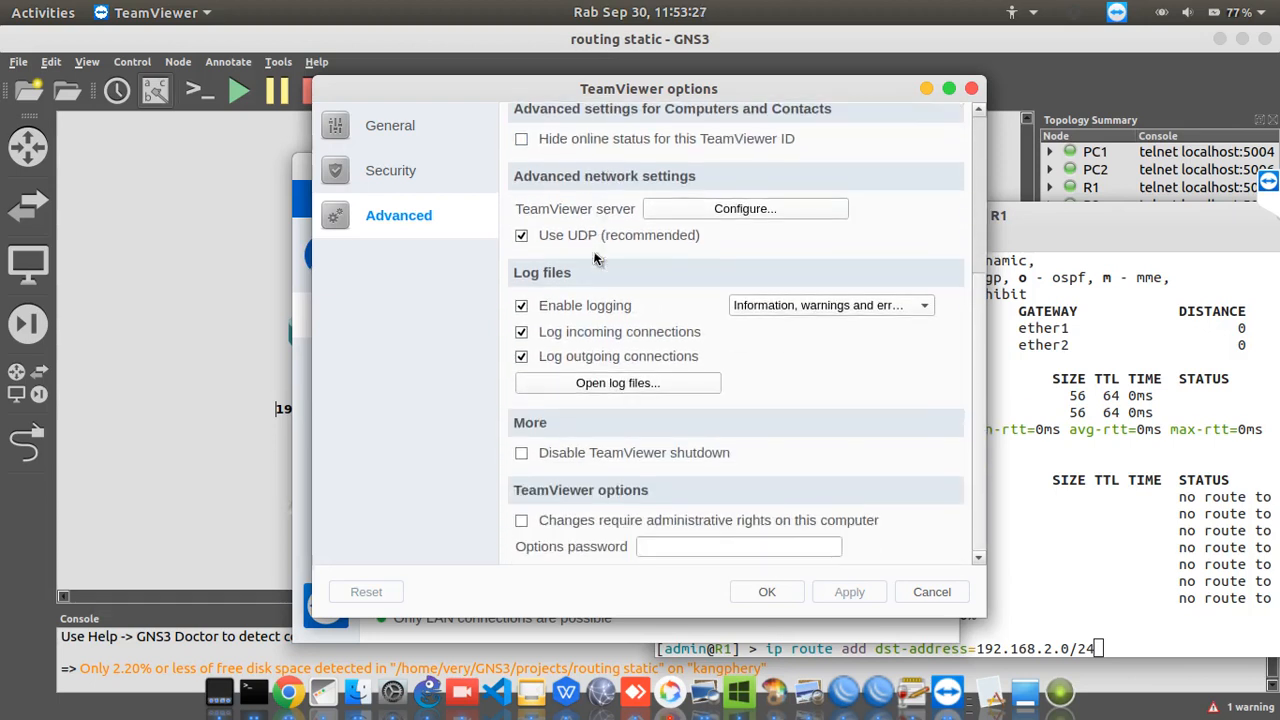
{"action": "scroll", "coordinate": [593, 257], "scroll_direction": "up", "scroll_amount": 5}
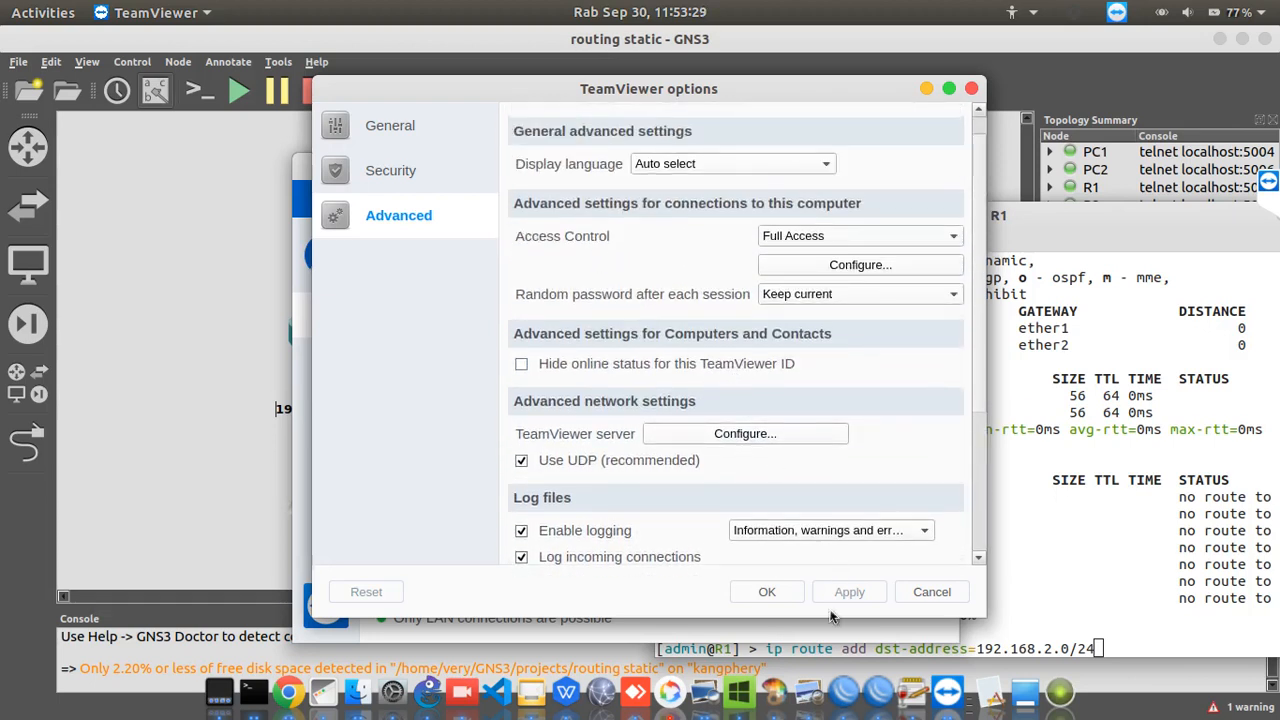
{"action": "left_click", "coordinate": [926, 598]}
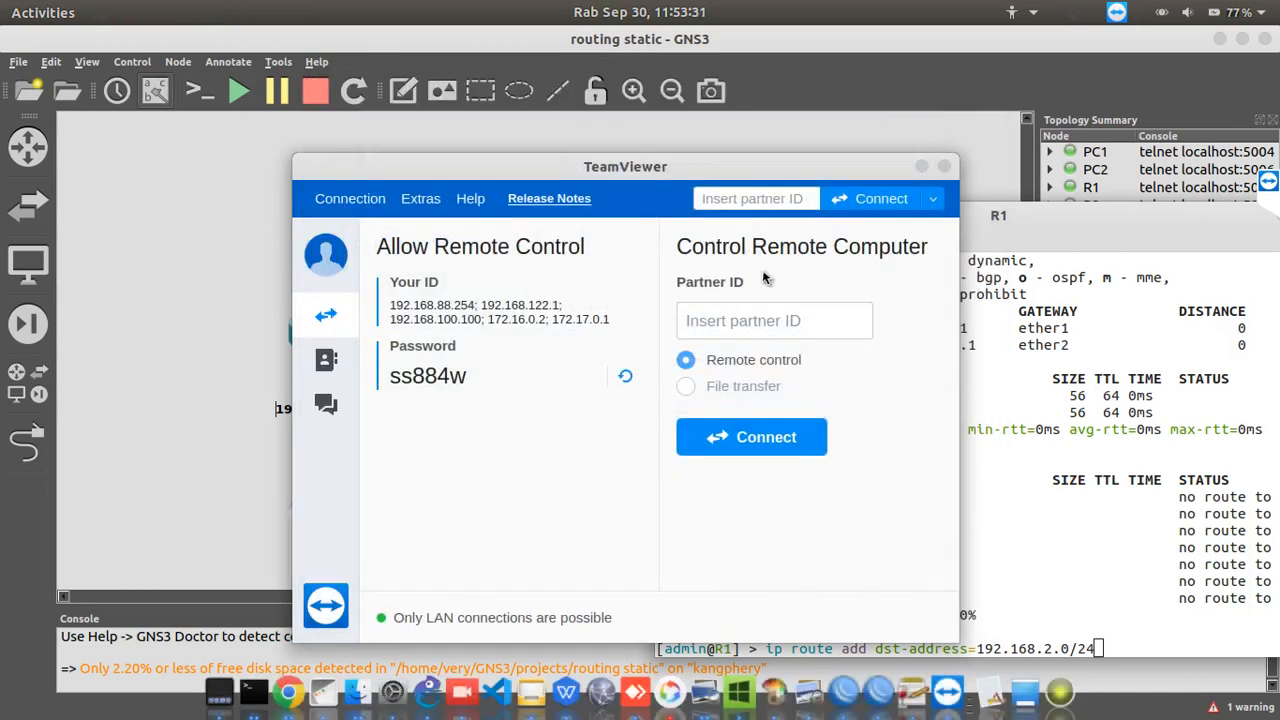
{"action": "left_click", "coordinate": [922, 169]}
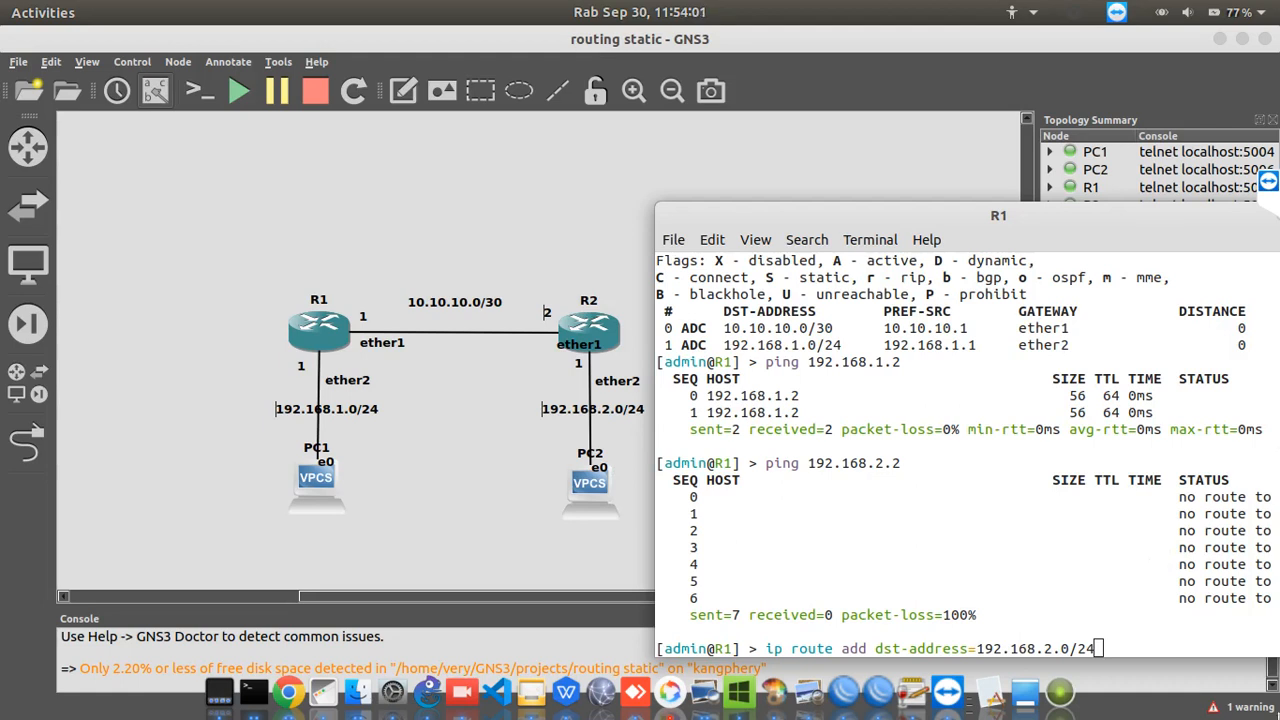
Complete R1's static route command for 192.168.2.0/24 with gateway 10.10.10.2 and run it
{"action": "left_click", "coordinate": [1181, 618]}
{"action": "type", "text": "gateway="}
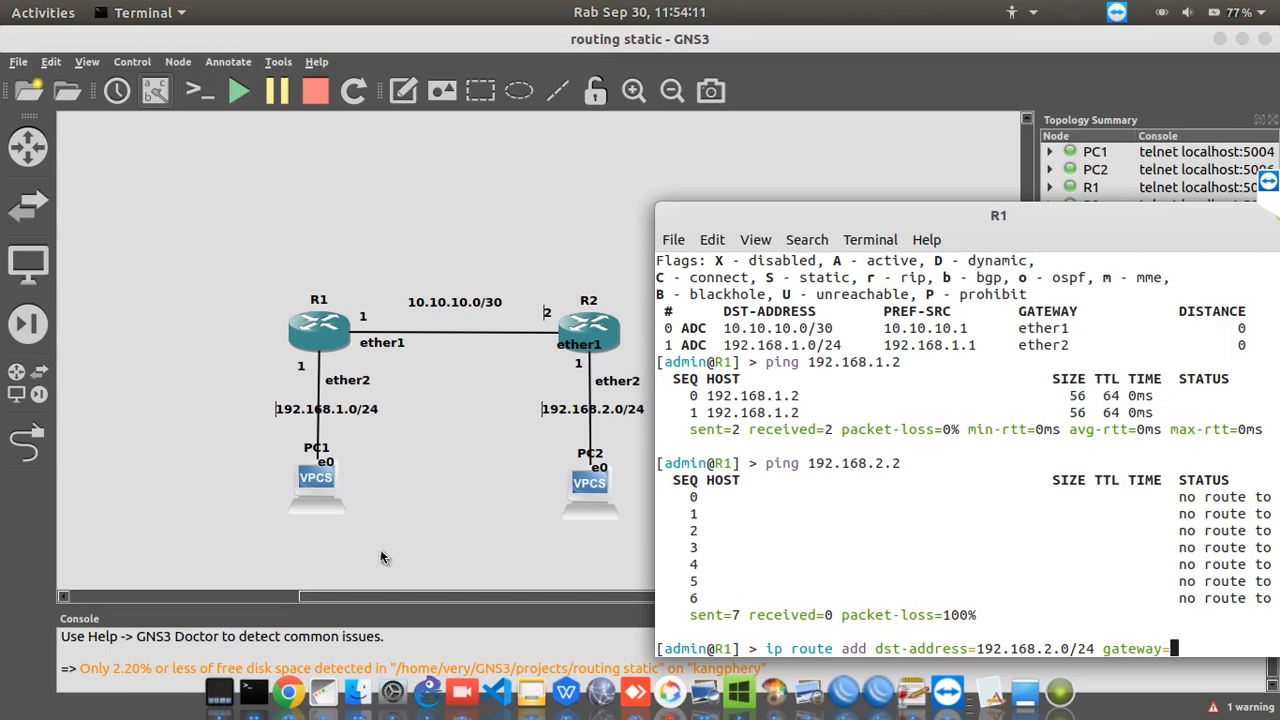
{"action": "type", "text": "10.10"}
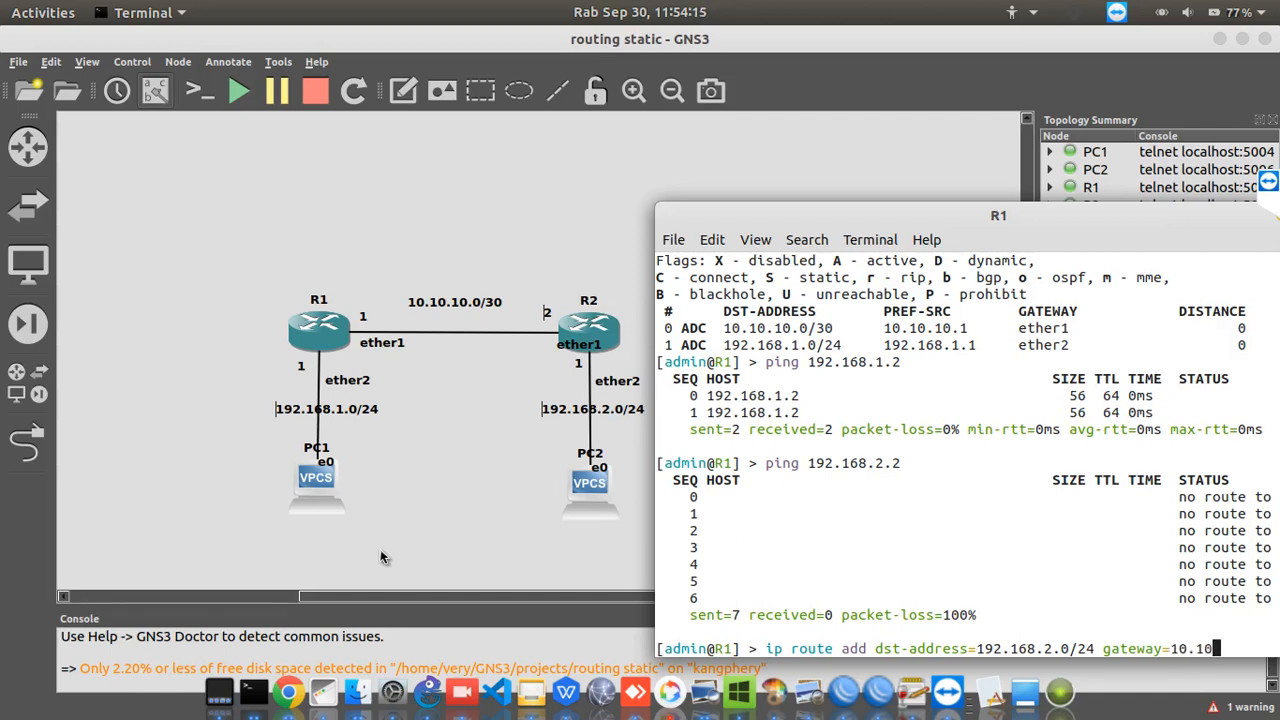
{"action": "type", "text": ".10.2"}
{"action": "key", "text": "Return"}
{"action": "key", "text": "Return"}
{"action": "key", "text": "Return"}
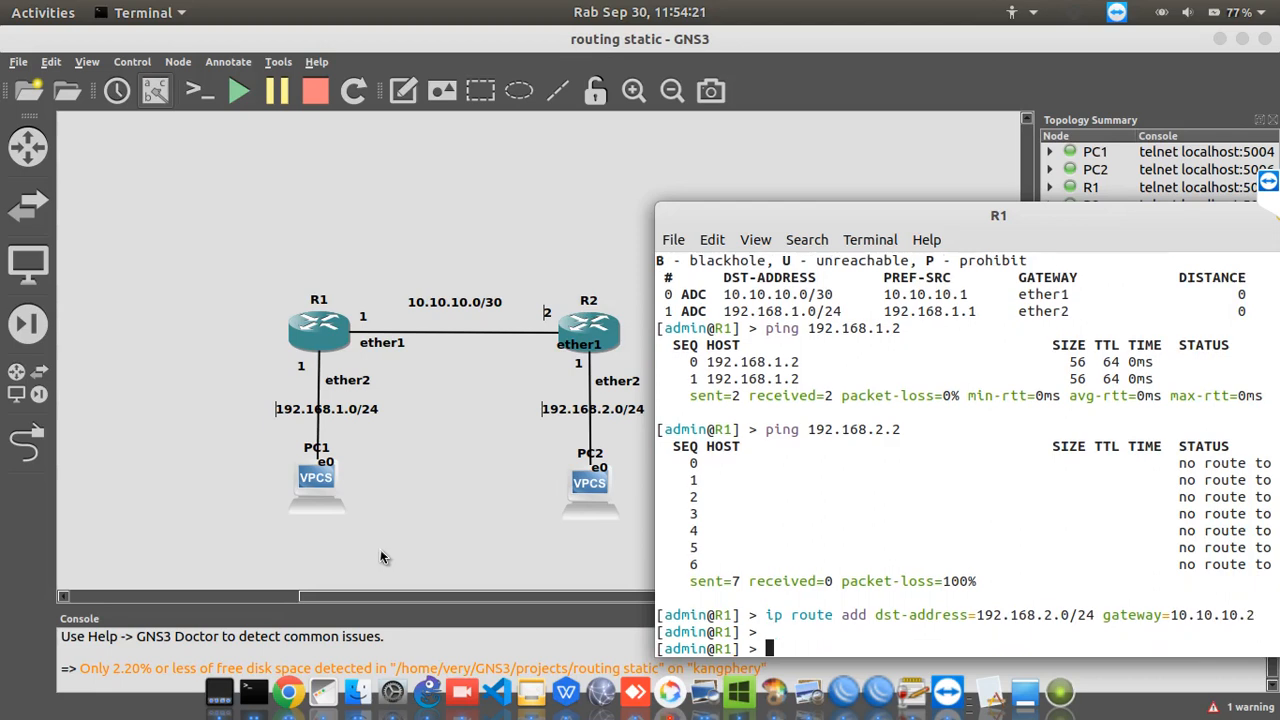
Print R1's IP routing table to check the static route
{"action": "type", "text": "ip route "}
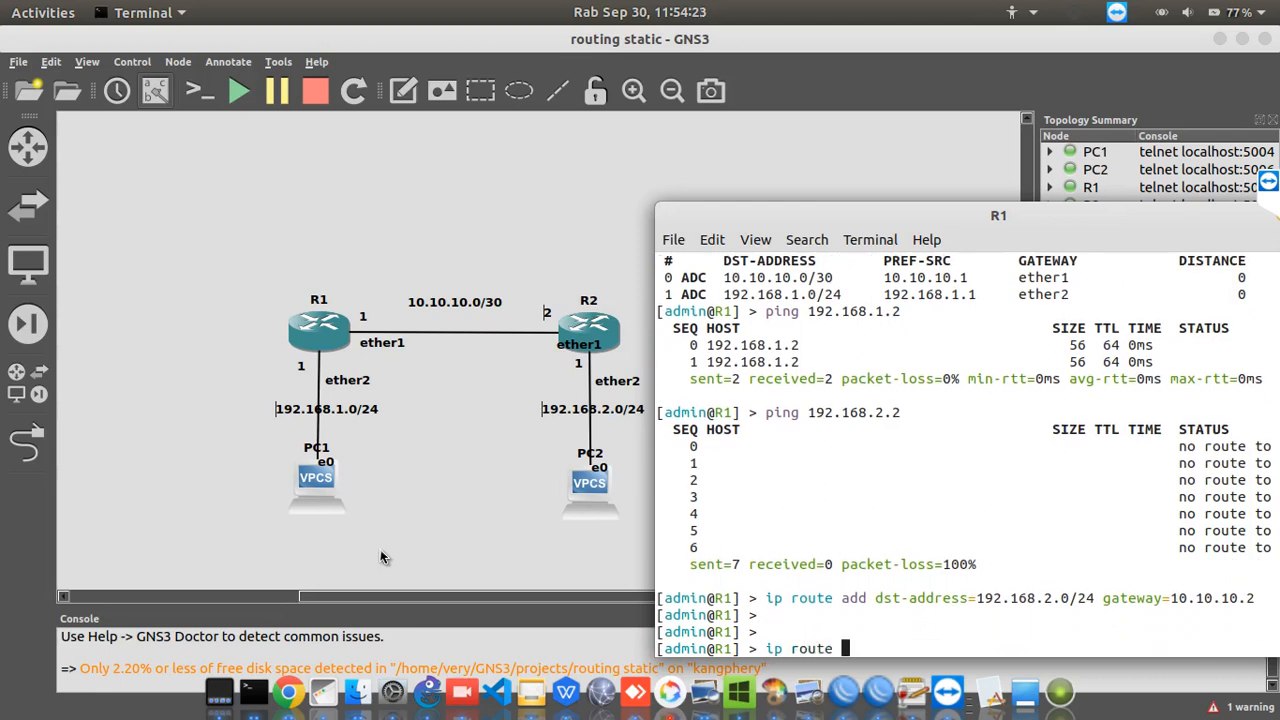
{"action": "type", "text": "print"}
{"action": "key", "text": "Return"}
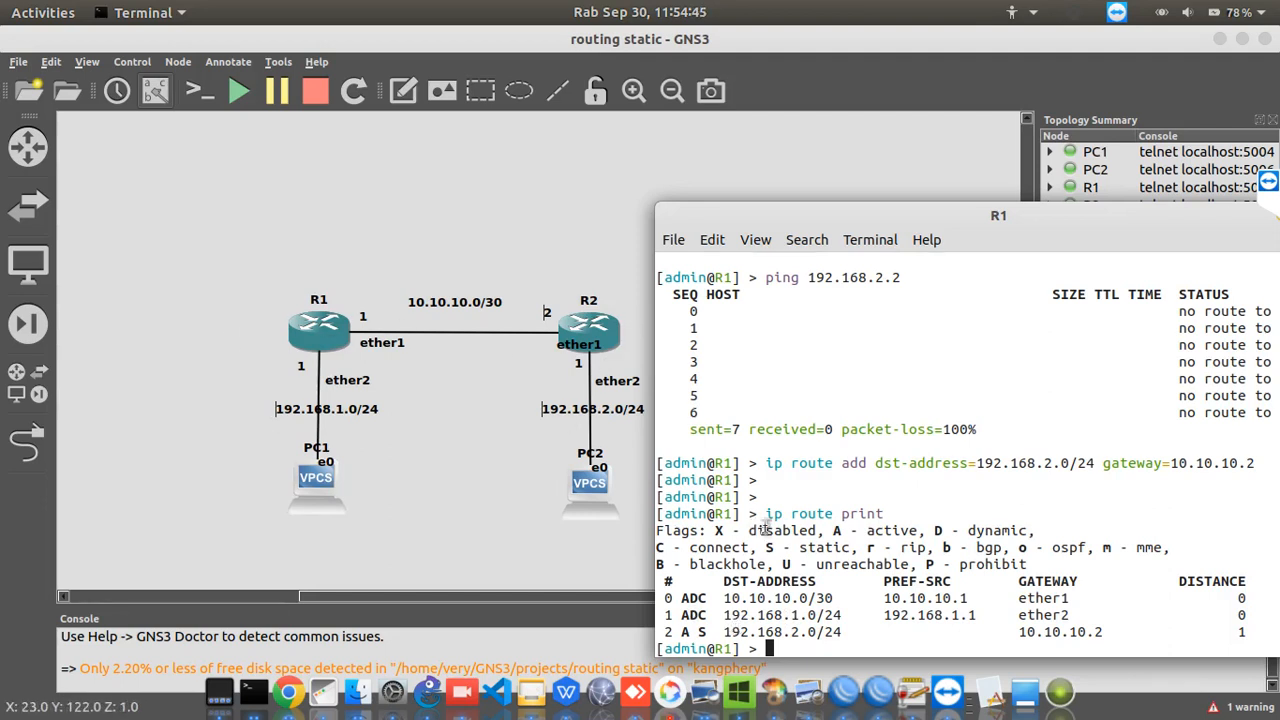
Repeat the ping from R1 to PC2 at 192.168.2.2 and stop it after several replies
{"action": "key", "text": "Up"}
{"action": "key", "text": "Up"}
{"action": "key", "text": "Up"}
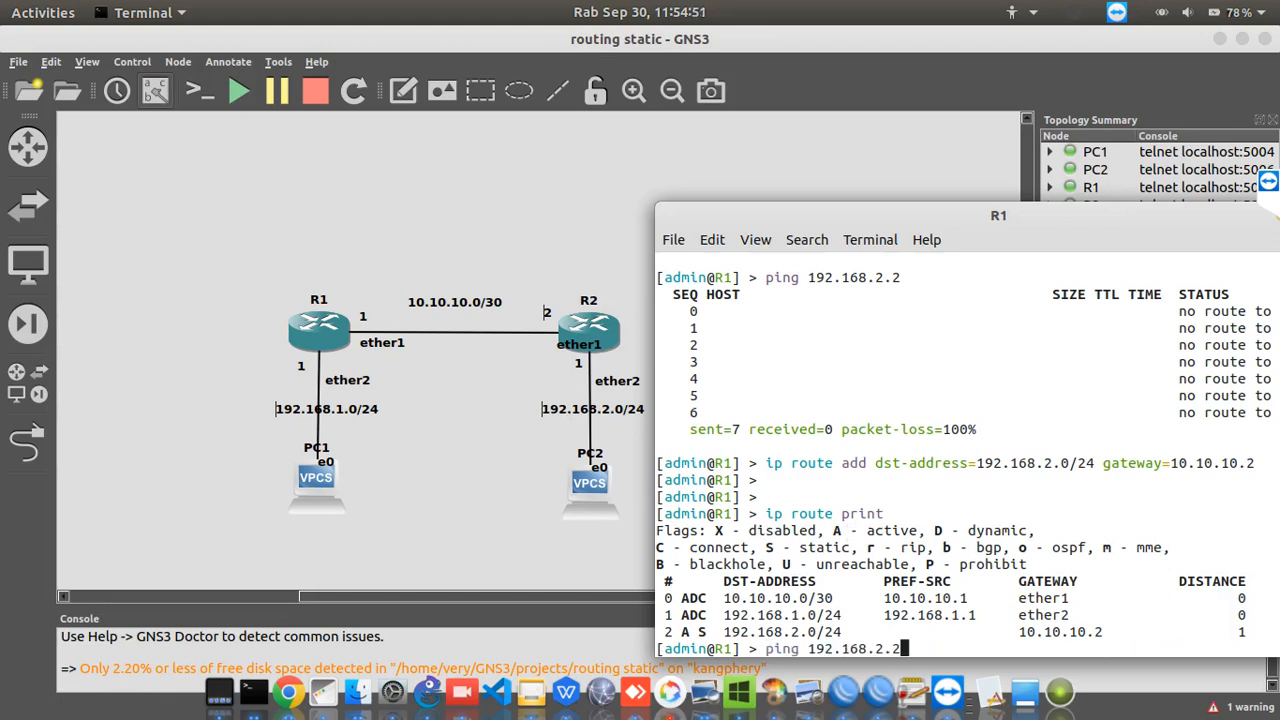
{"action": "key", "text": "Return"}
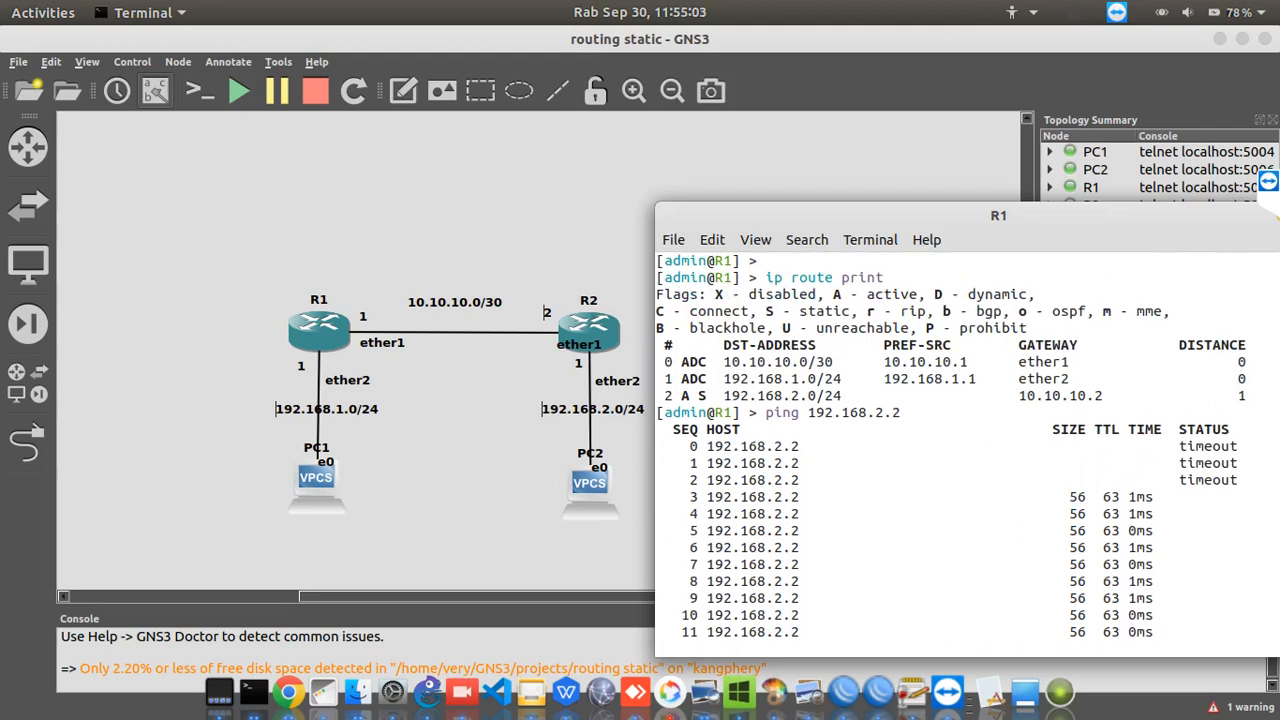
{"action": "key", "text": "ctrl+c"}
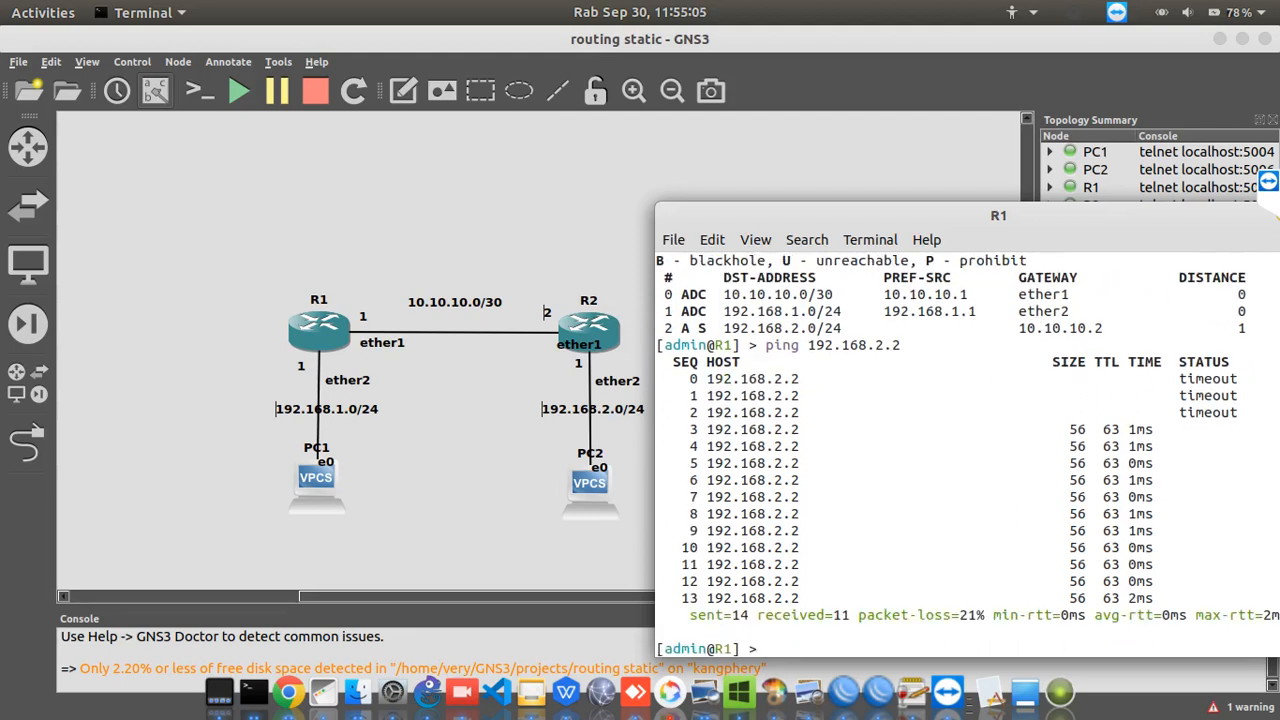
Bring up R2's console and print its IP routing table
{"action": "right_click", "coordinate": [253, 690]}
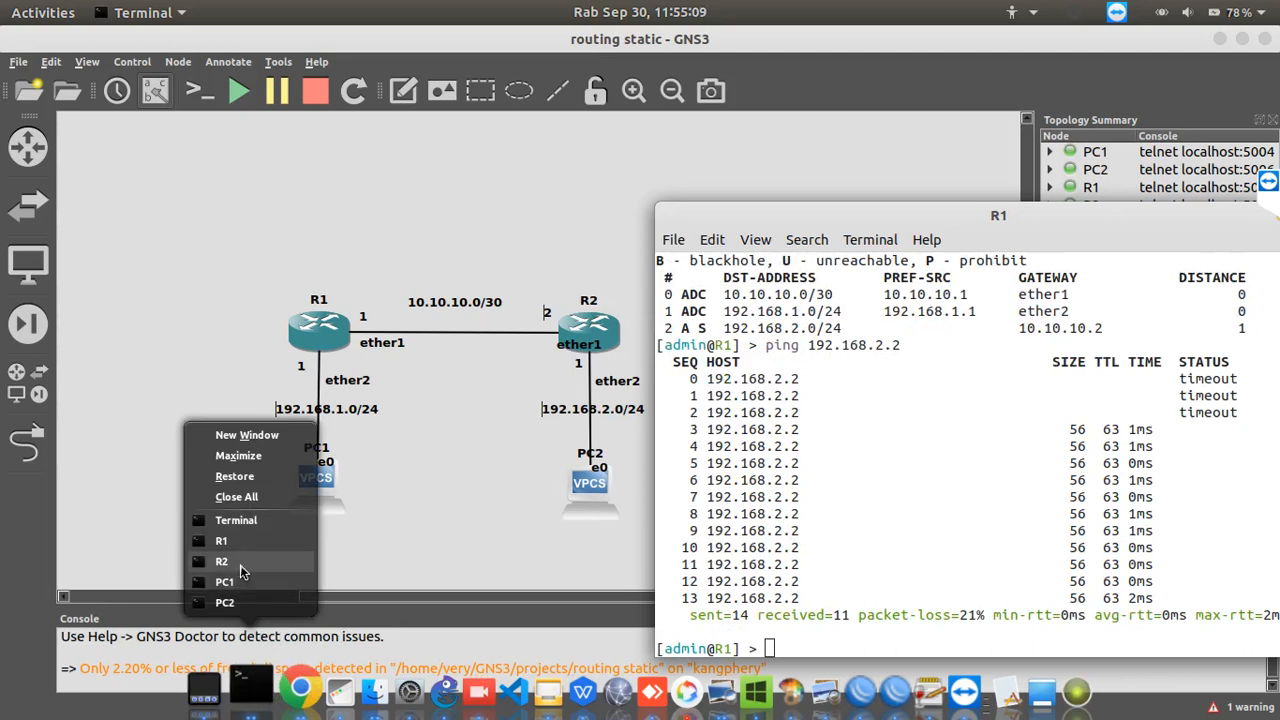
{"action": "left_click", "coordinate": [240, 570]}
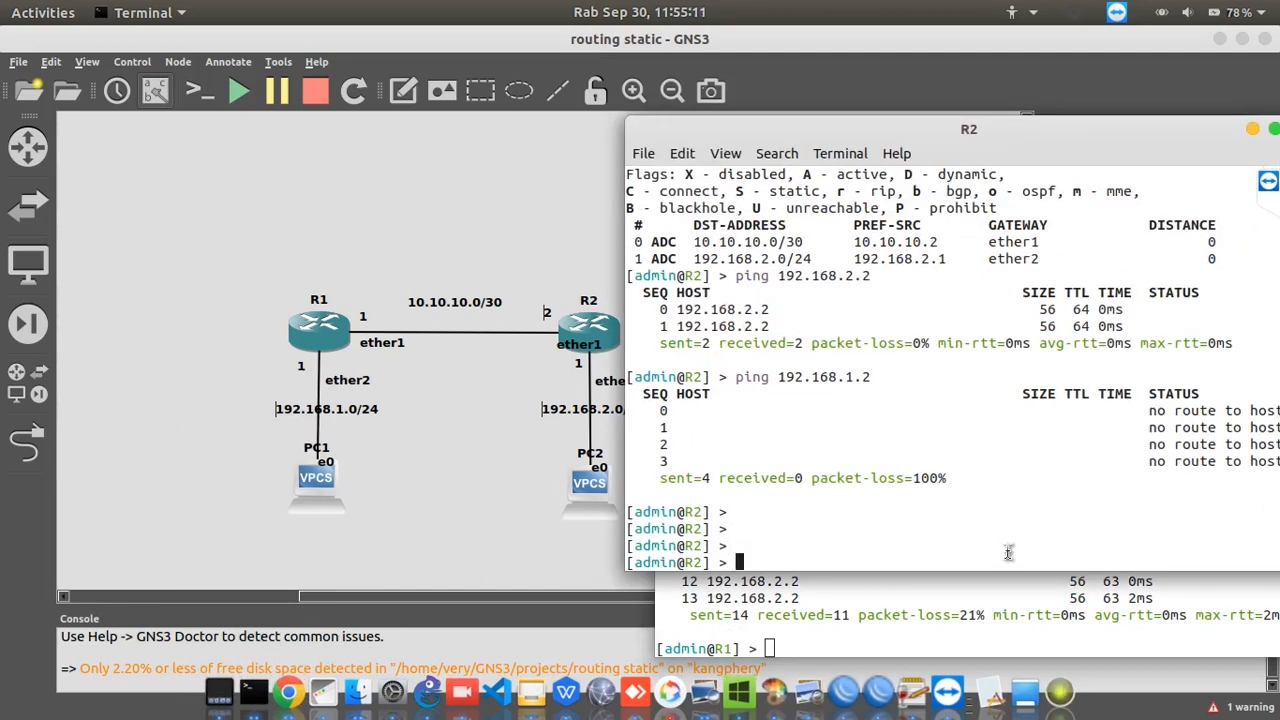
{"action": "type", "text": "ip route print"}
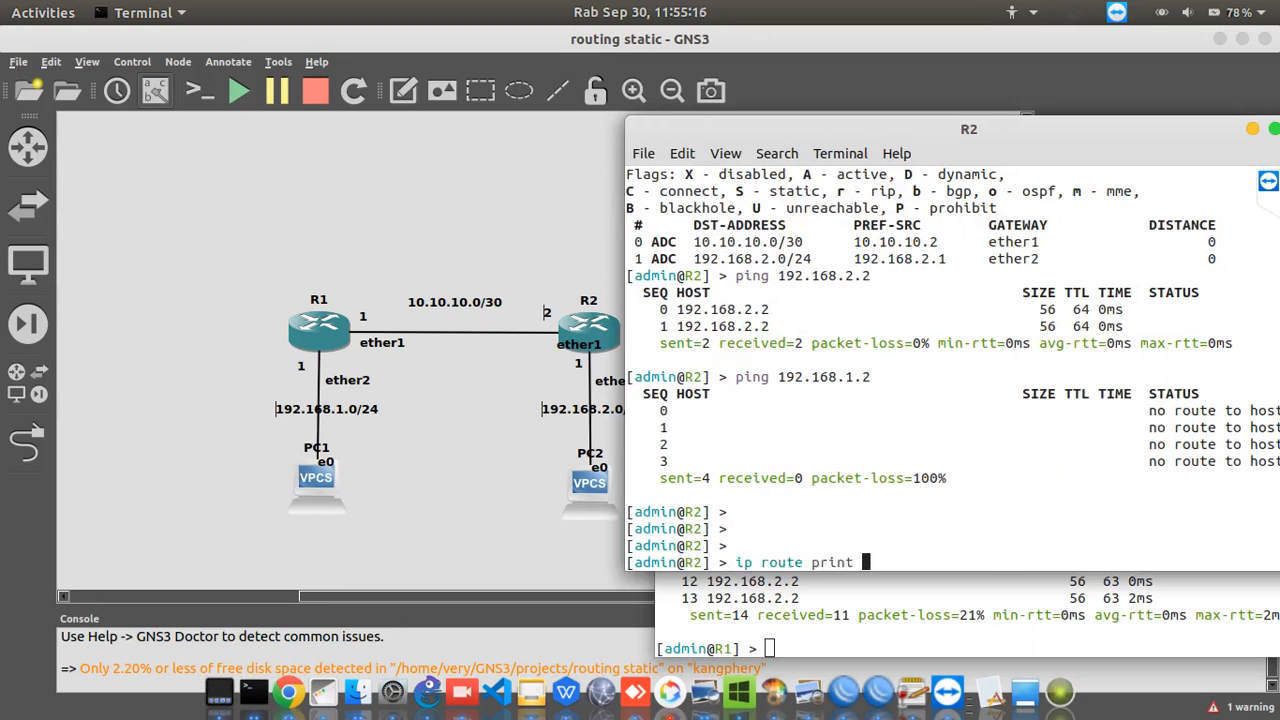
{"action": "key", "text": "Return"}
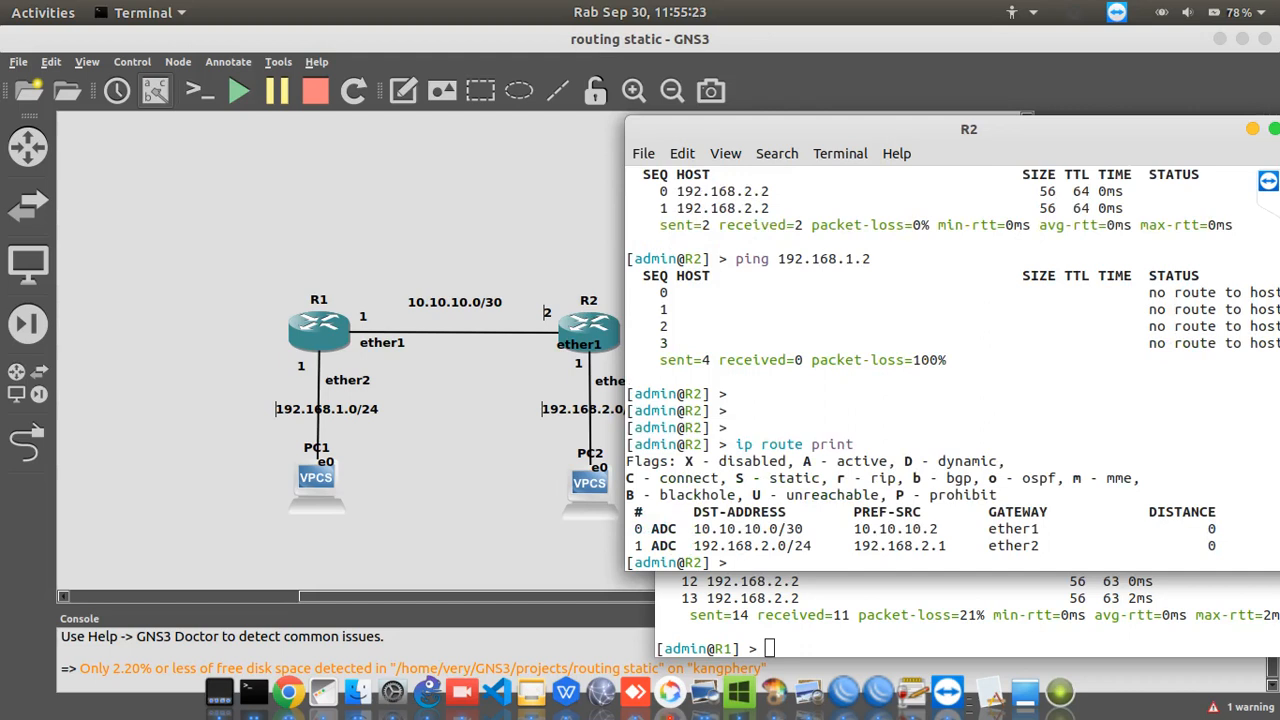
Add a static route on R2 to 192.168.1.0/24 with gateway 10.10.10.1
{"action": "type", "text": "ip route add dst-address="}
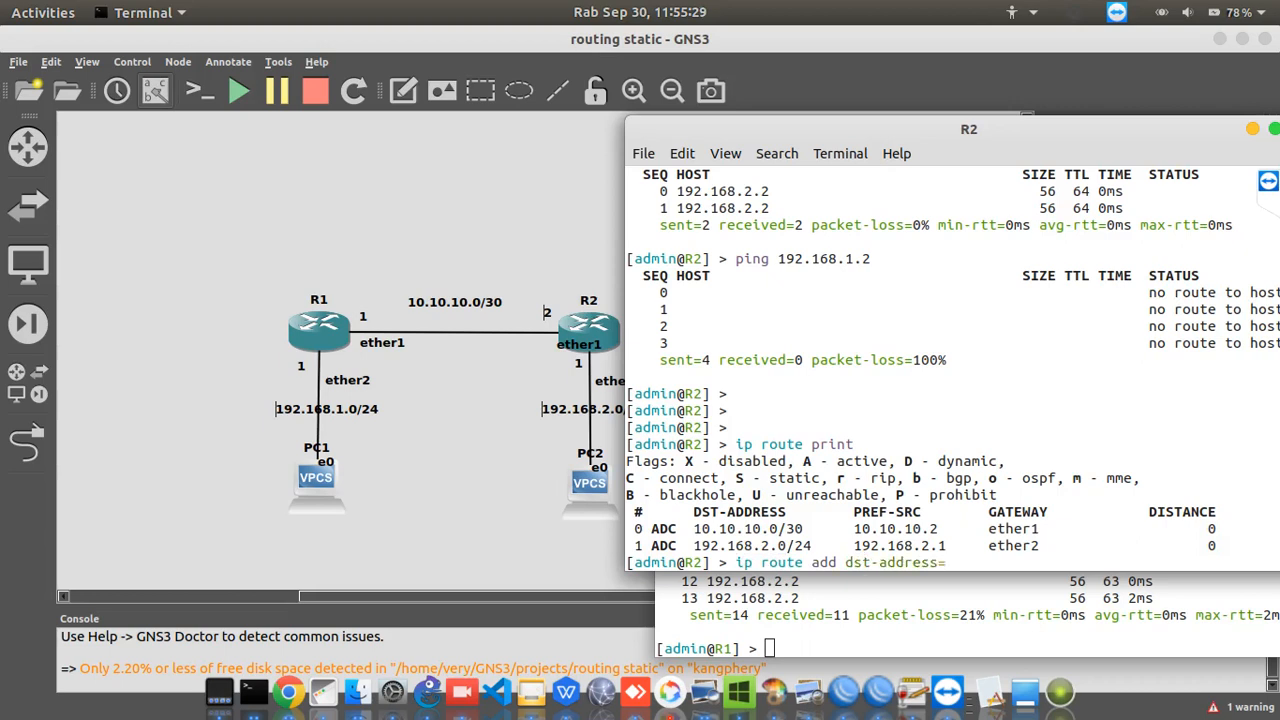
{"action": "type", "text": "192.168.1.0/24 gateway="}
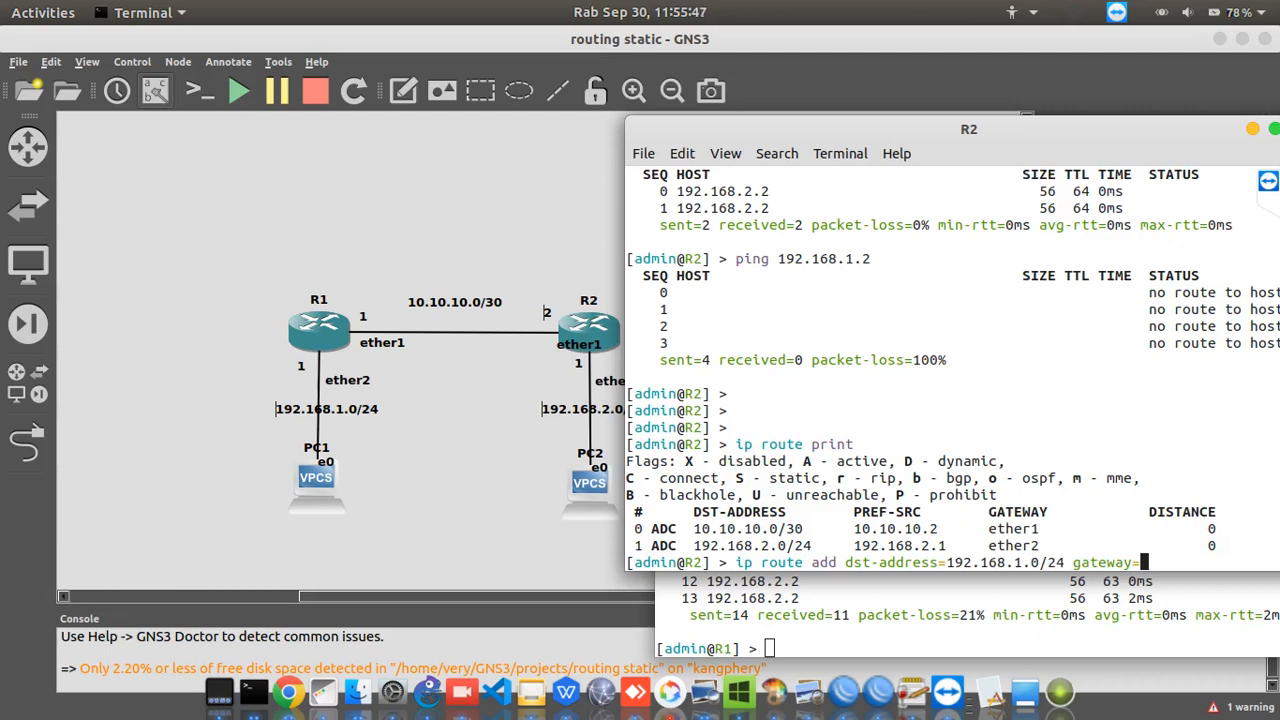
{"action": "type", "text": "10.10.10.1"}
{"action": "key", "text": "Return"}
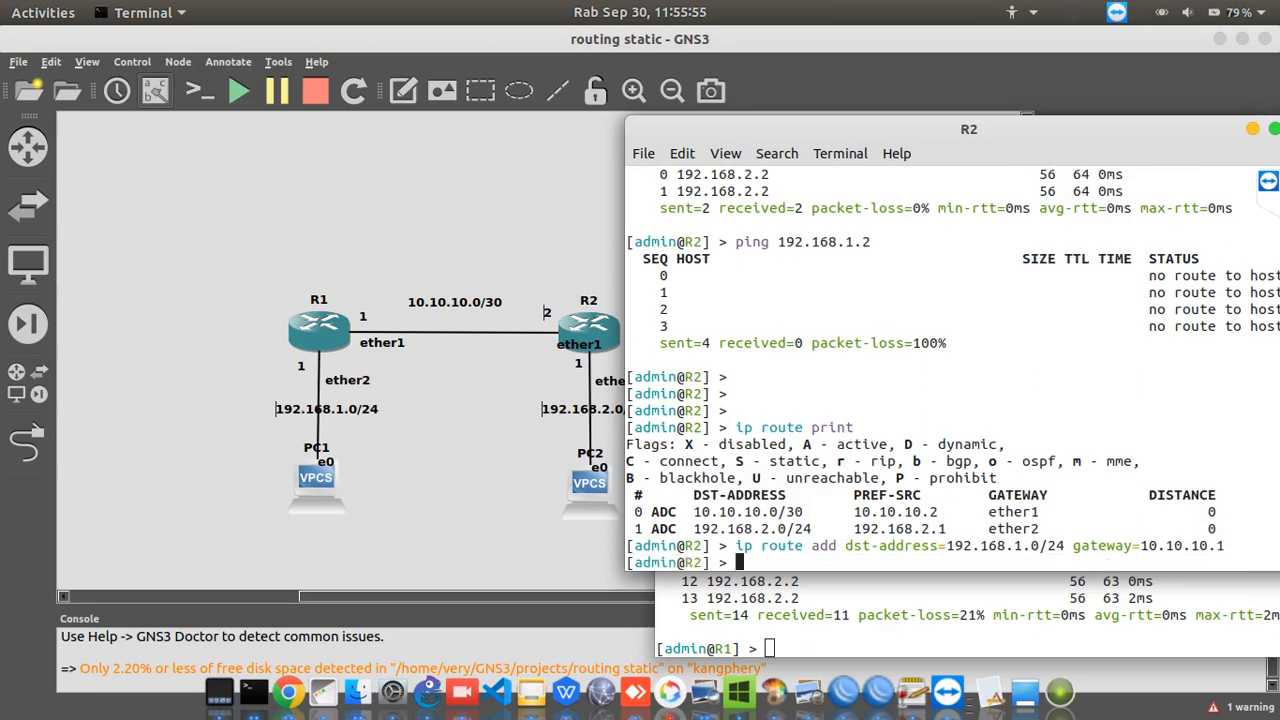
Print R2's IP routing table again to check the added static route
{"action": "key", "text": "Up"}
{"action": "key", "text": "Up"}
{"action": "key", "text": "Return"}
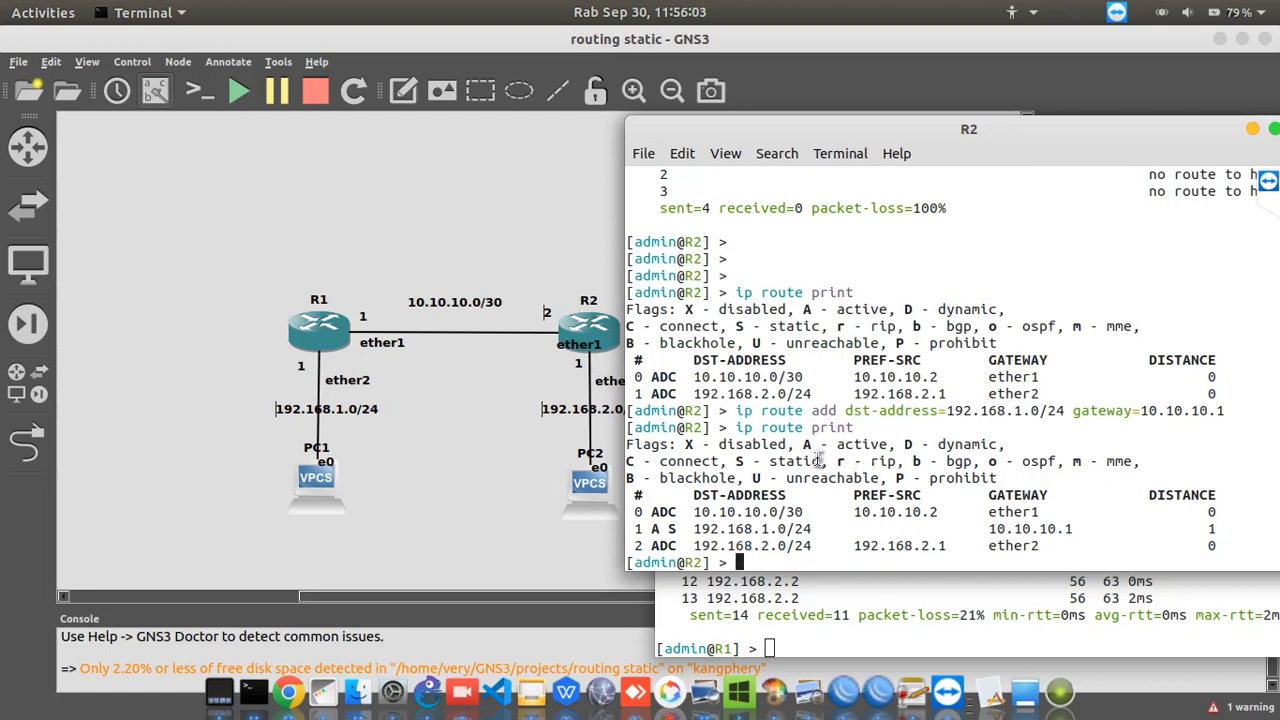
Ping PC1 at 192.168.1.2 from R2 and stop after several replies
{"action": "key", "text": "Up"}
{"action": "key", "text": "Up"}
{"action": "key", "text": "Up"}
{"action": "key", "text": "Up"}
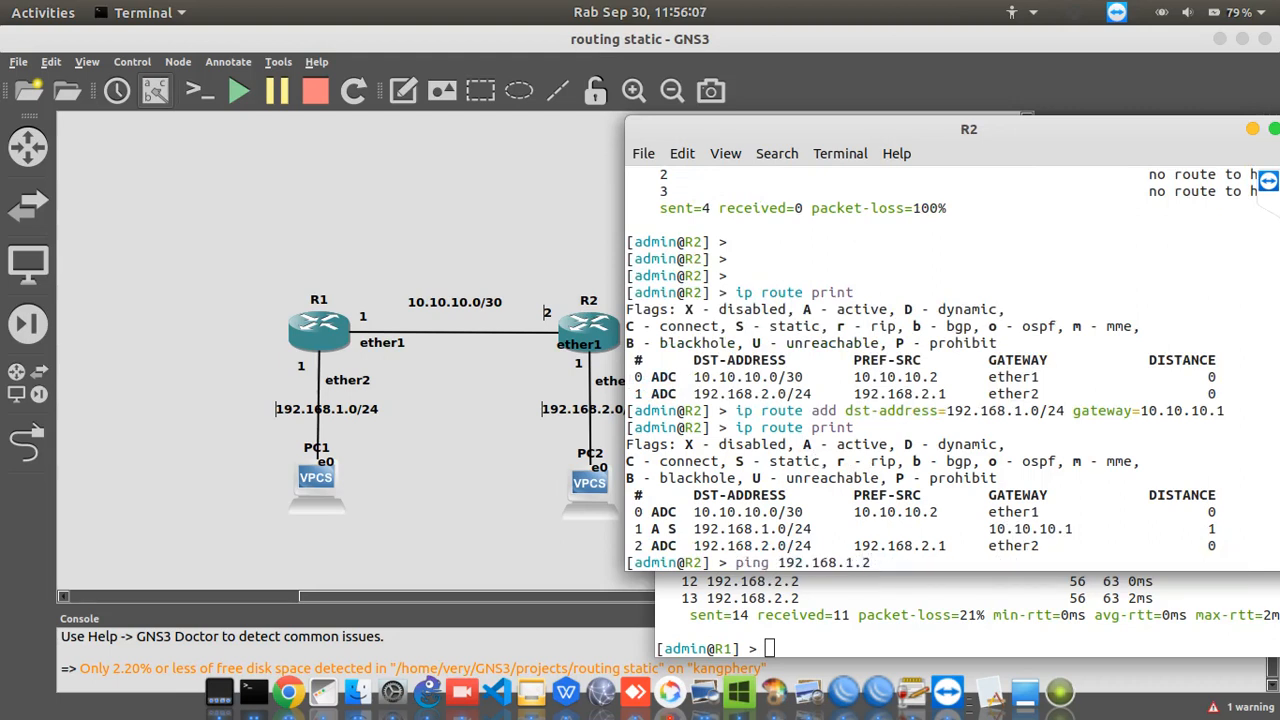
{"action": "key", "text": "Return"}
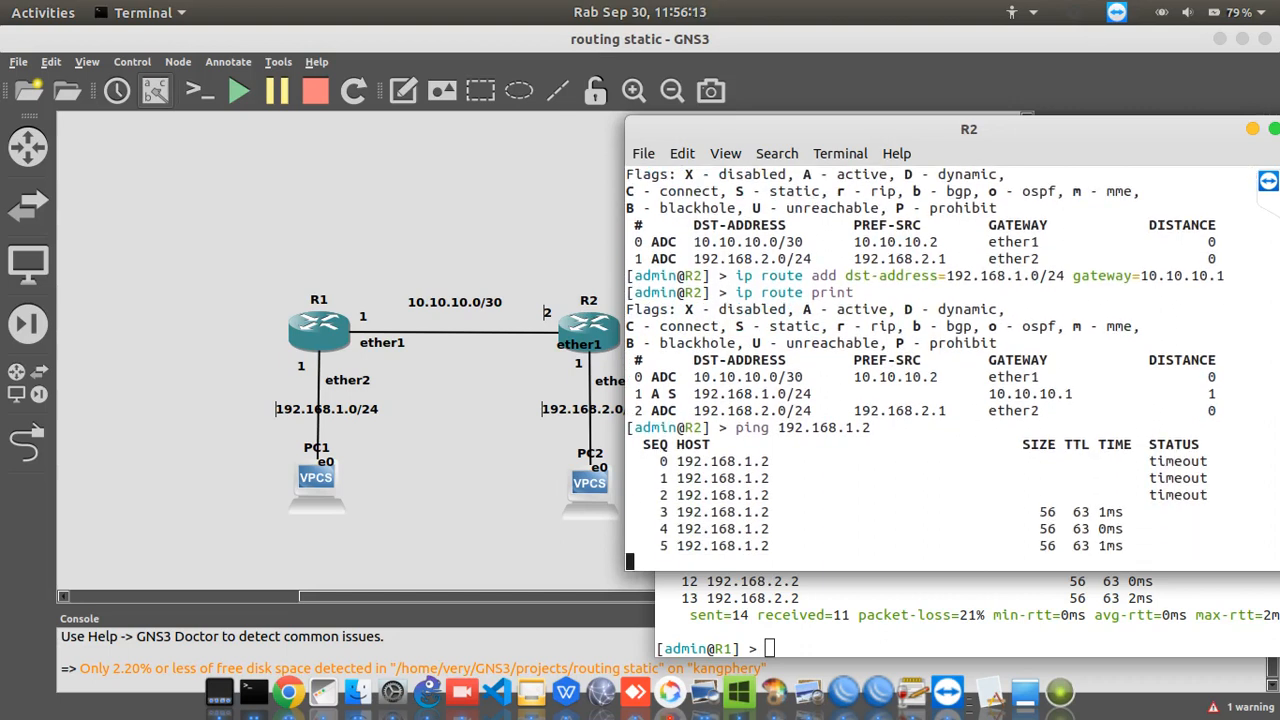
{"action": "key", "text": "ctrl+c"}
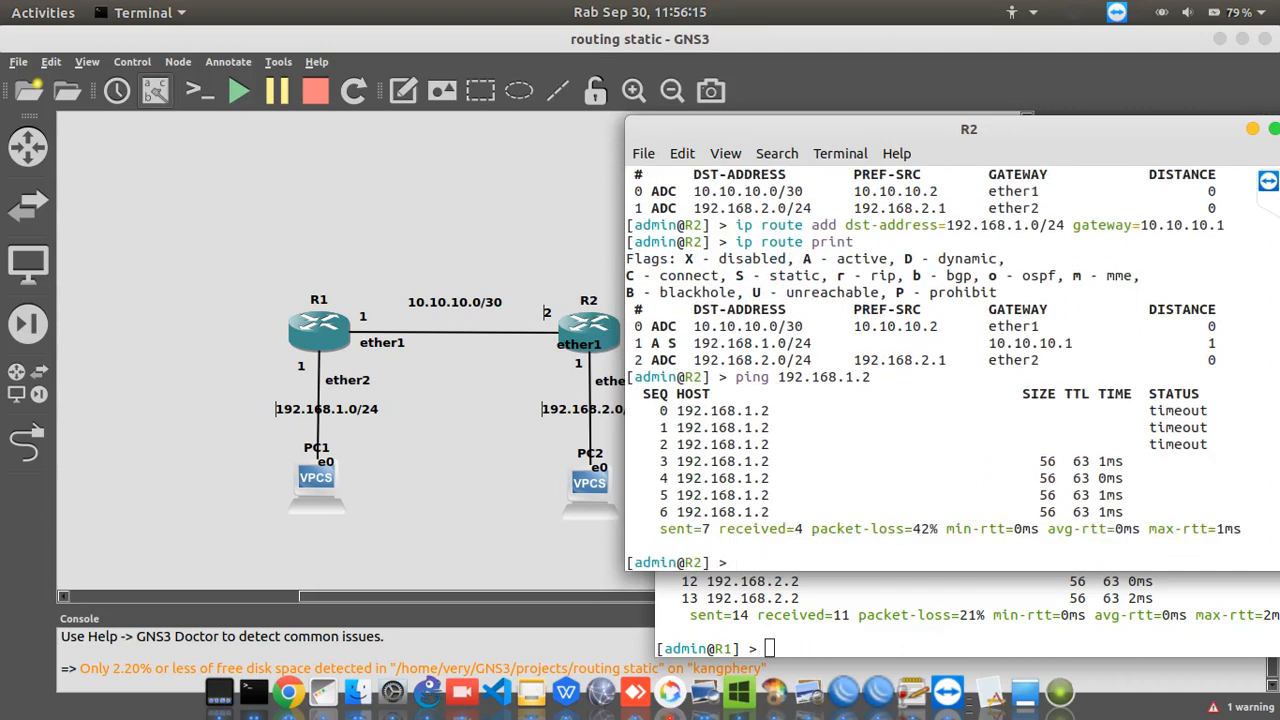
Return to R1's console, ping 192.168.2.2 once more and stop after a few replies
{"action": "left_click", "coordinate": [903, 628]}
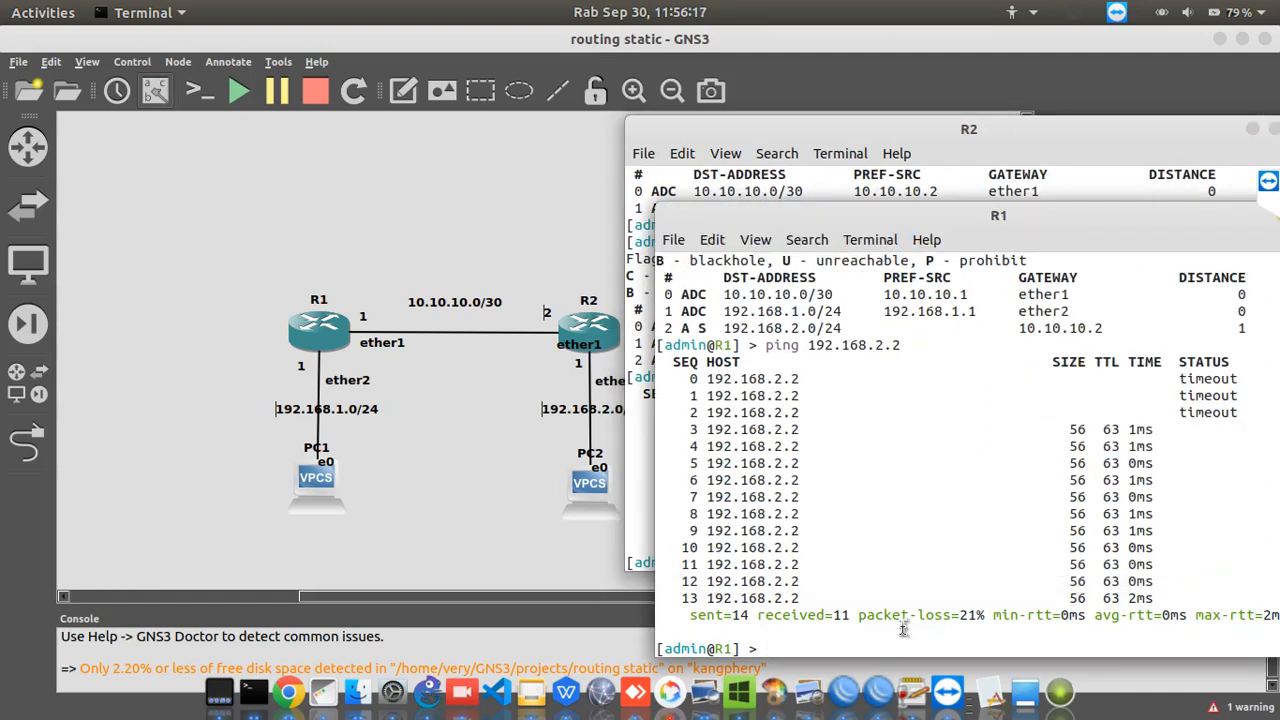
{"action": "key", "text": "Up"}
{"action": "key", "text": "Return"}
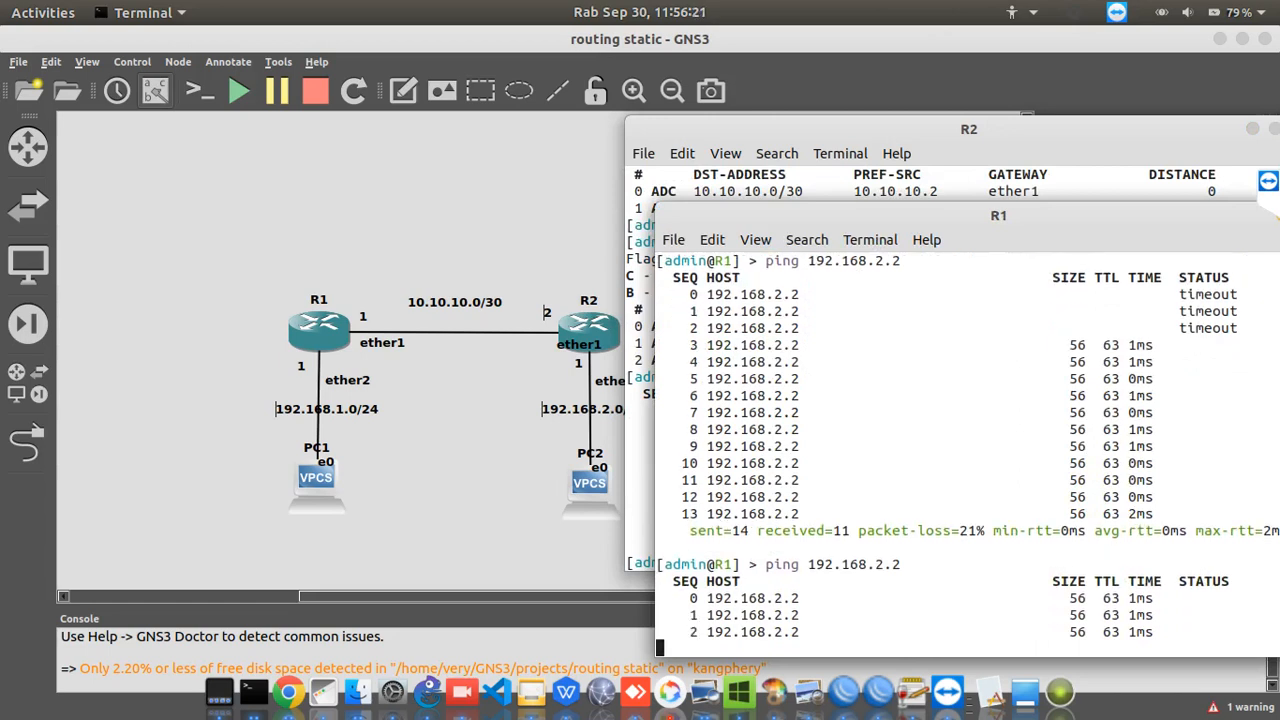
{"action": "key", "text": "ctrl+c"}
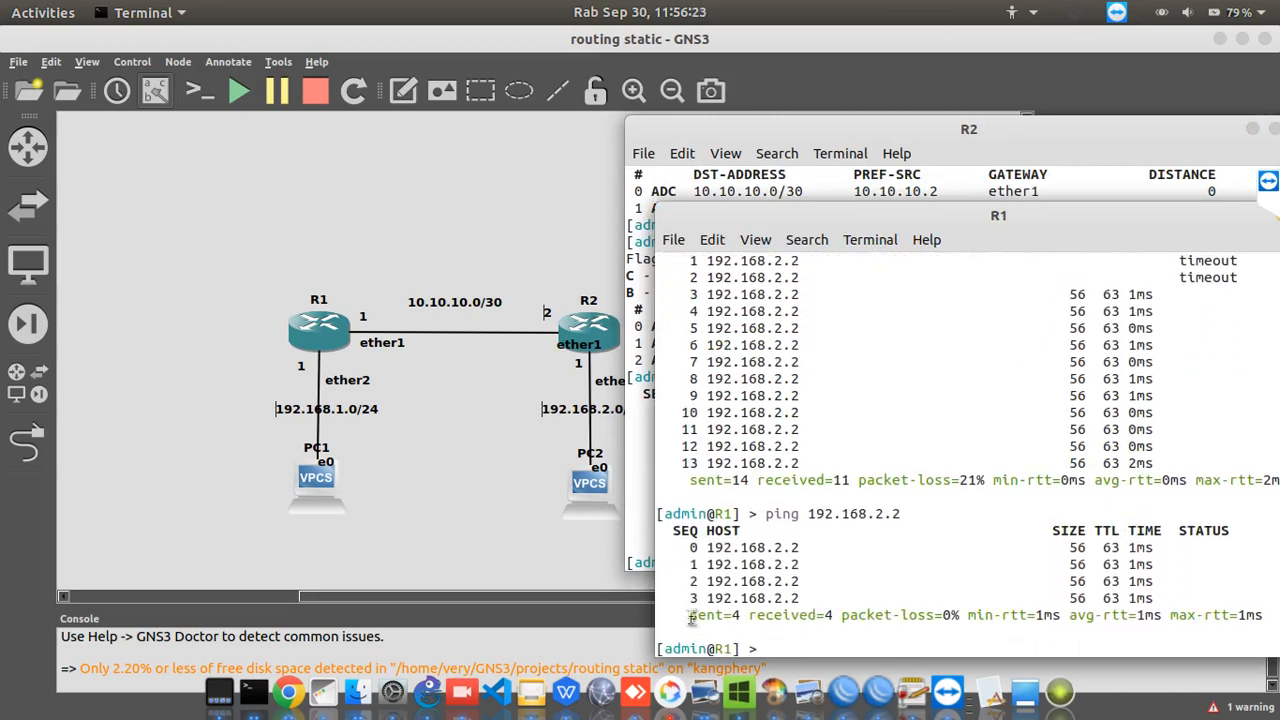
Switch to PC1's console, ping PC2 at 192.168.2.2 and stop after two replies
{"action": "right_click", "coordinate": [253, 704]}
{"action": "left_click", "coordinate": [230, 600]}
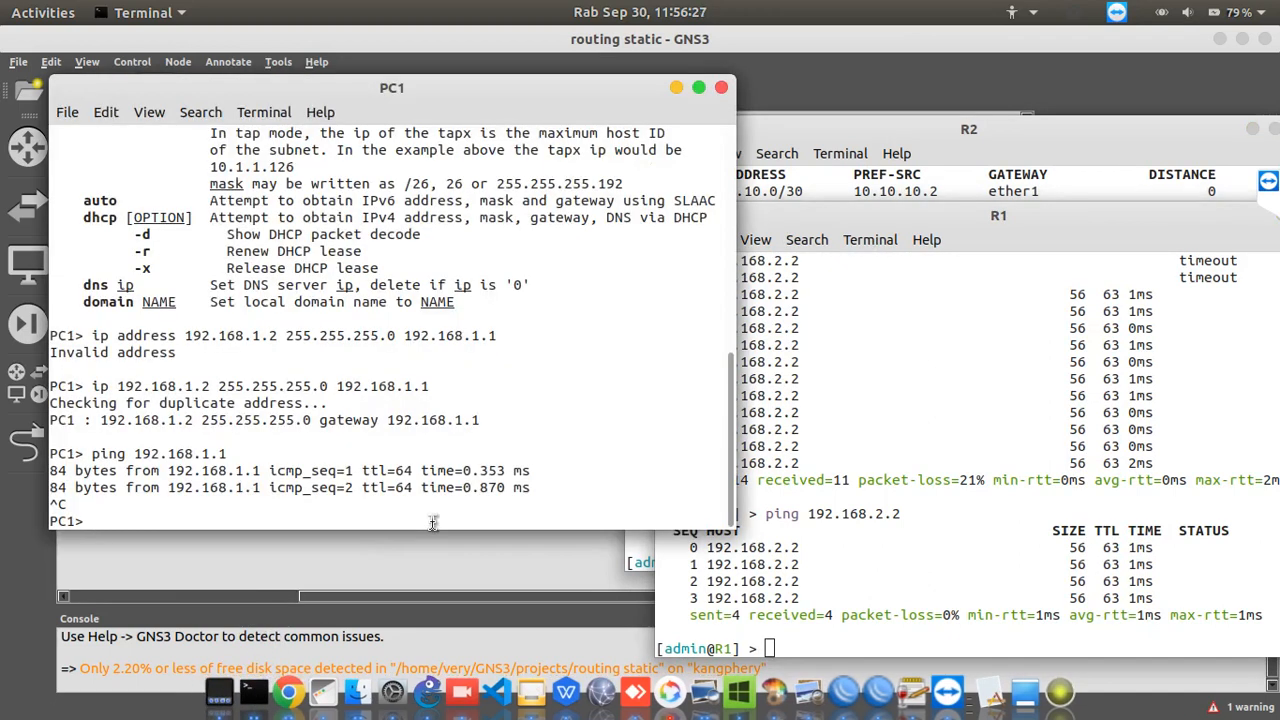
{"action": "type", "text": "ping "}
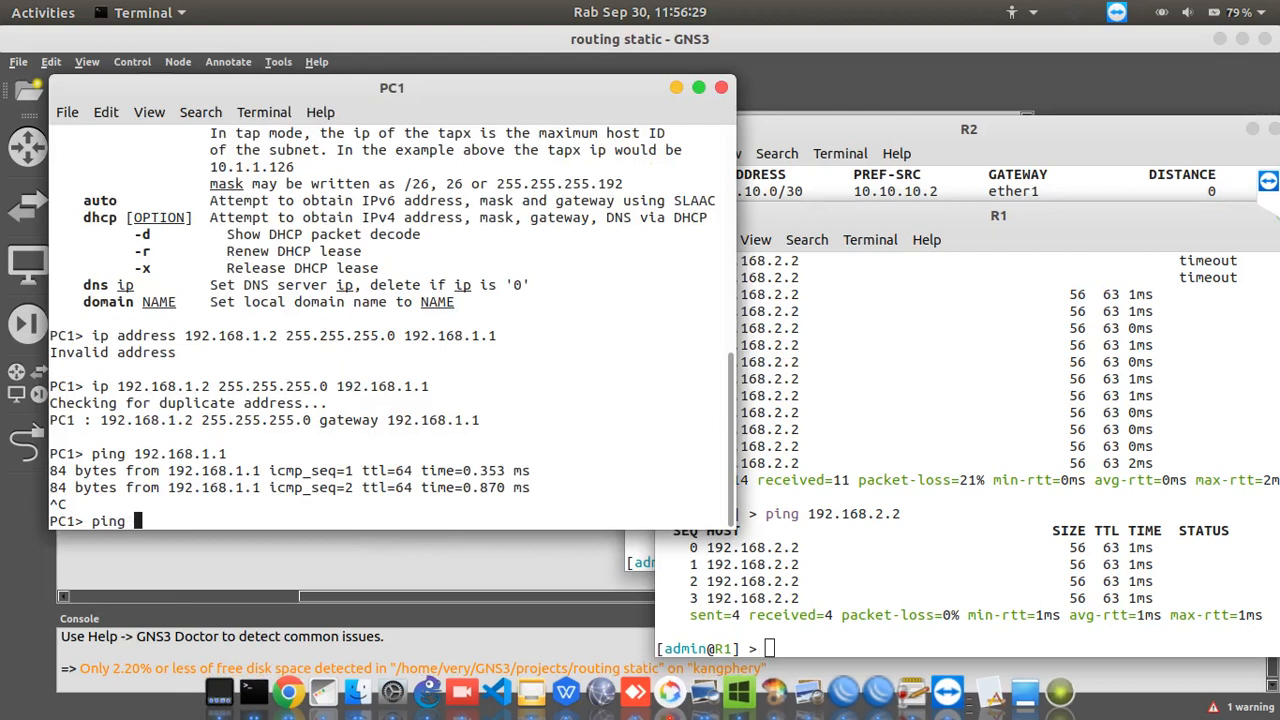
{"action": "type", "text": "192.168.2.2"}
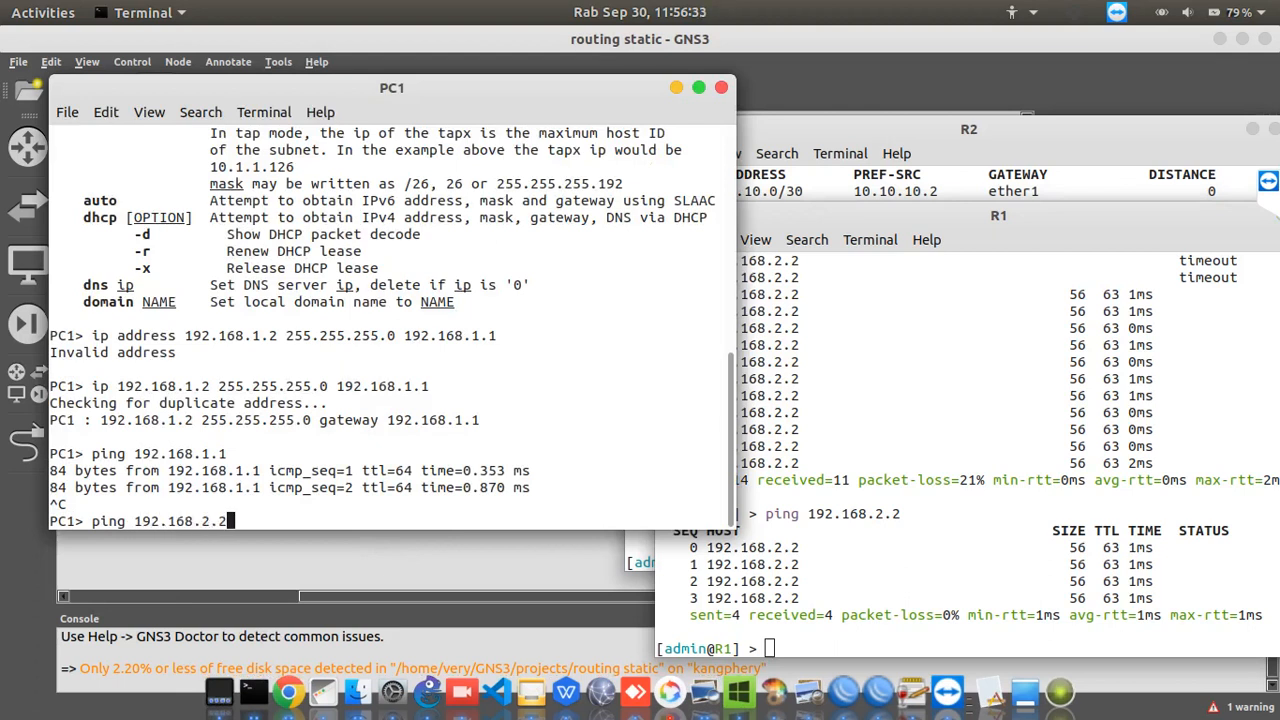
{"action": "key", "text": "Return"}
{"action": "key", "text": "ctrl+c"}
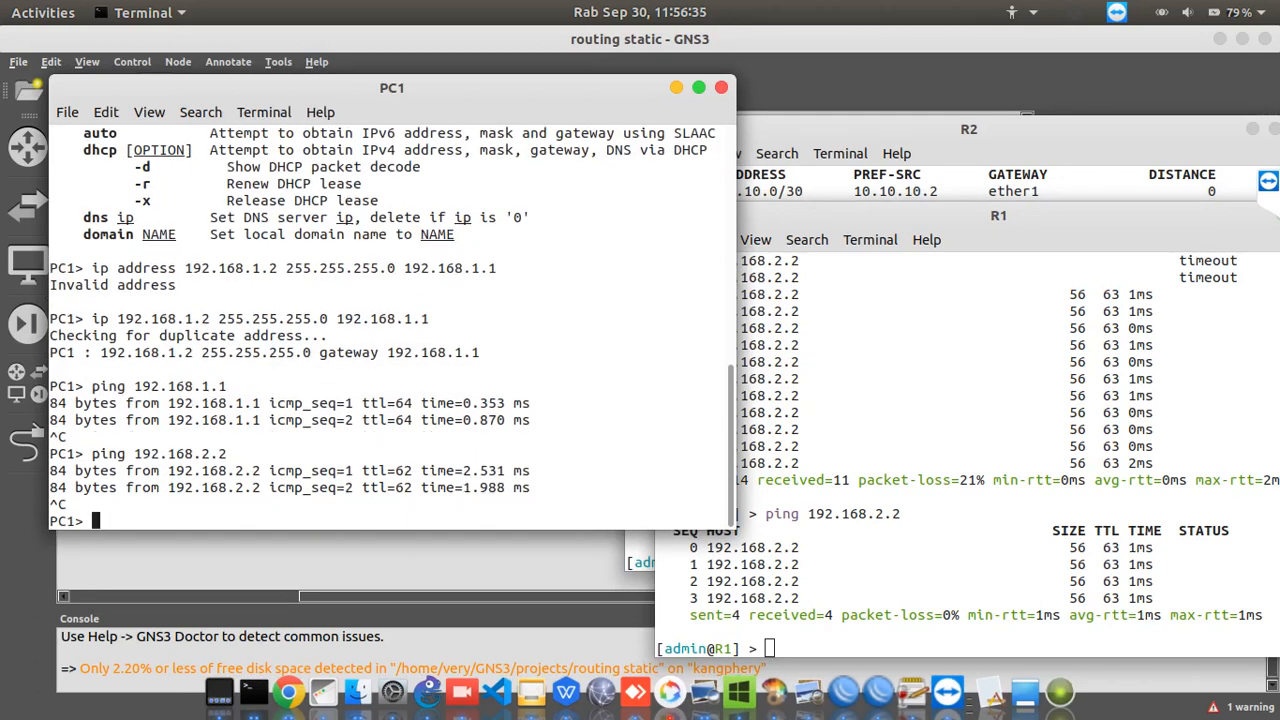
Switch to PC2's console and ping its own address, 192.168.2.2
{"action": "right_click", "coordinate": [253, 690]}
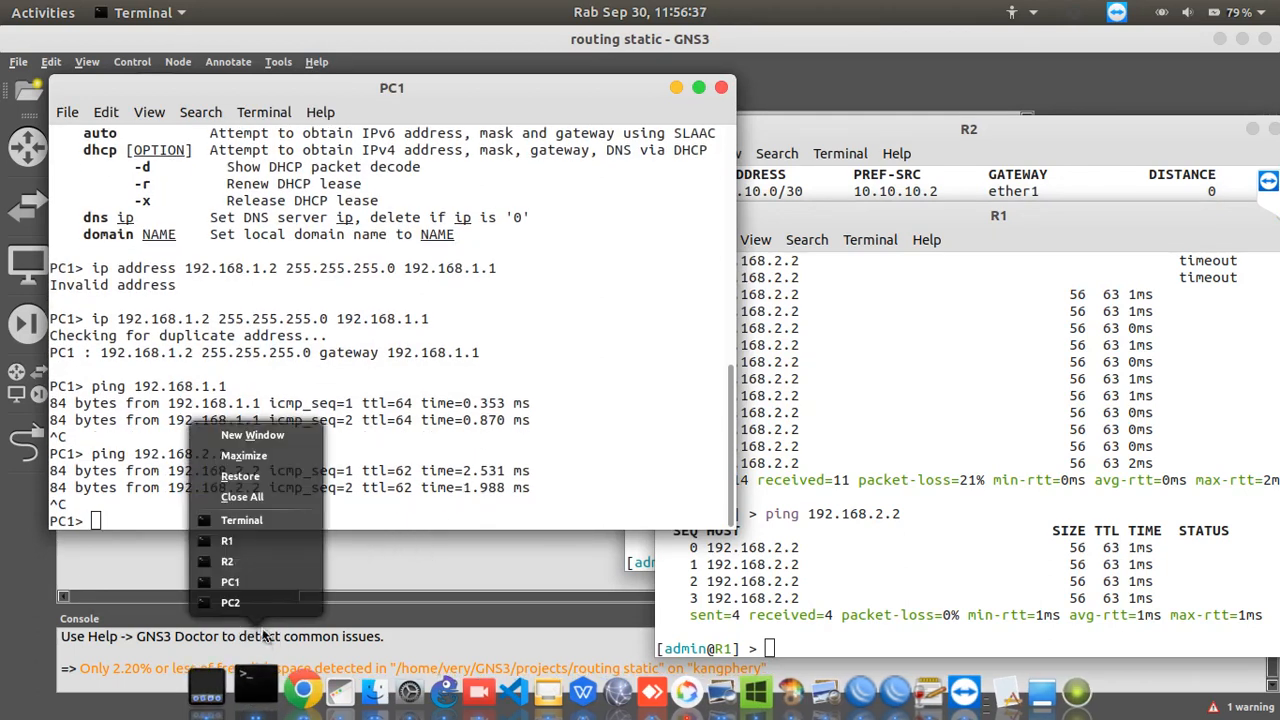
{"action": "left_click", "coordinate": [262, 608]}
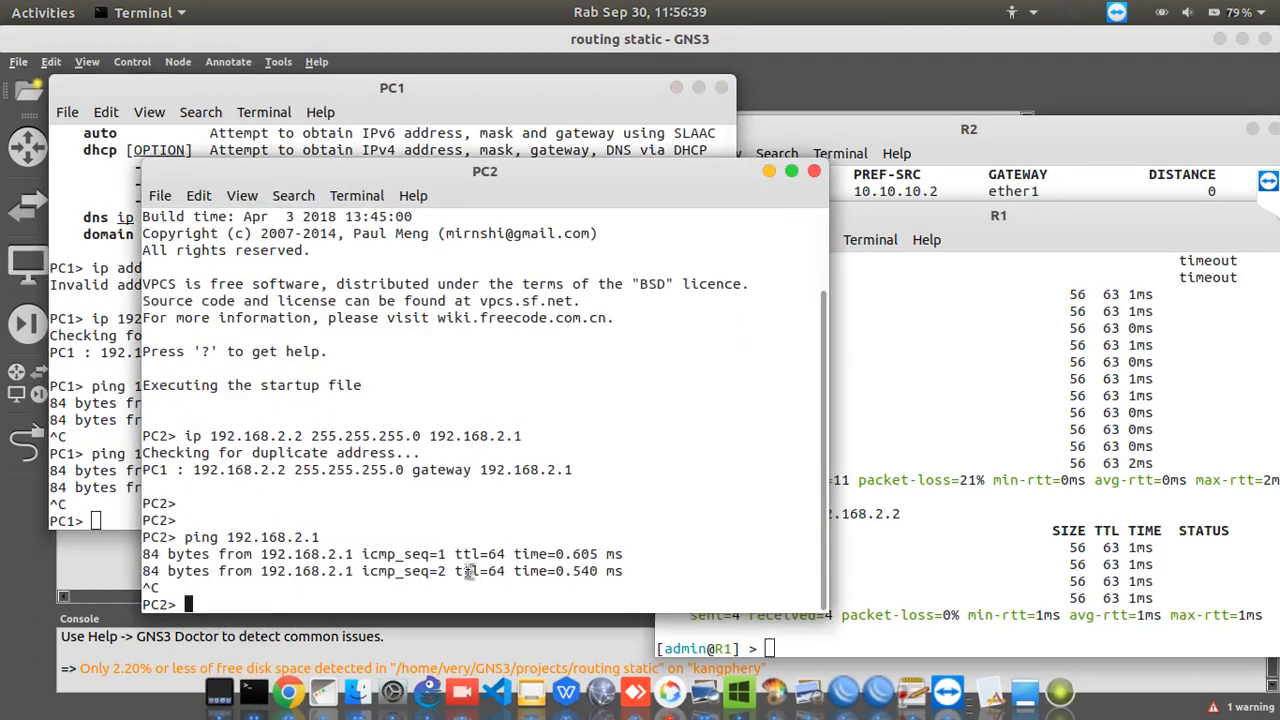
{"action": "key", "text": "Up"}
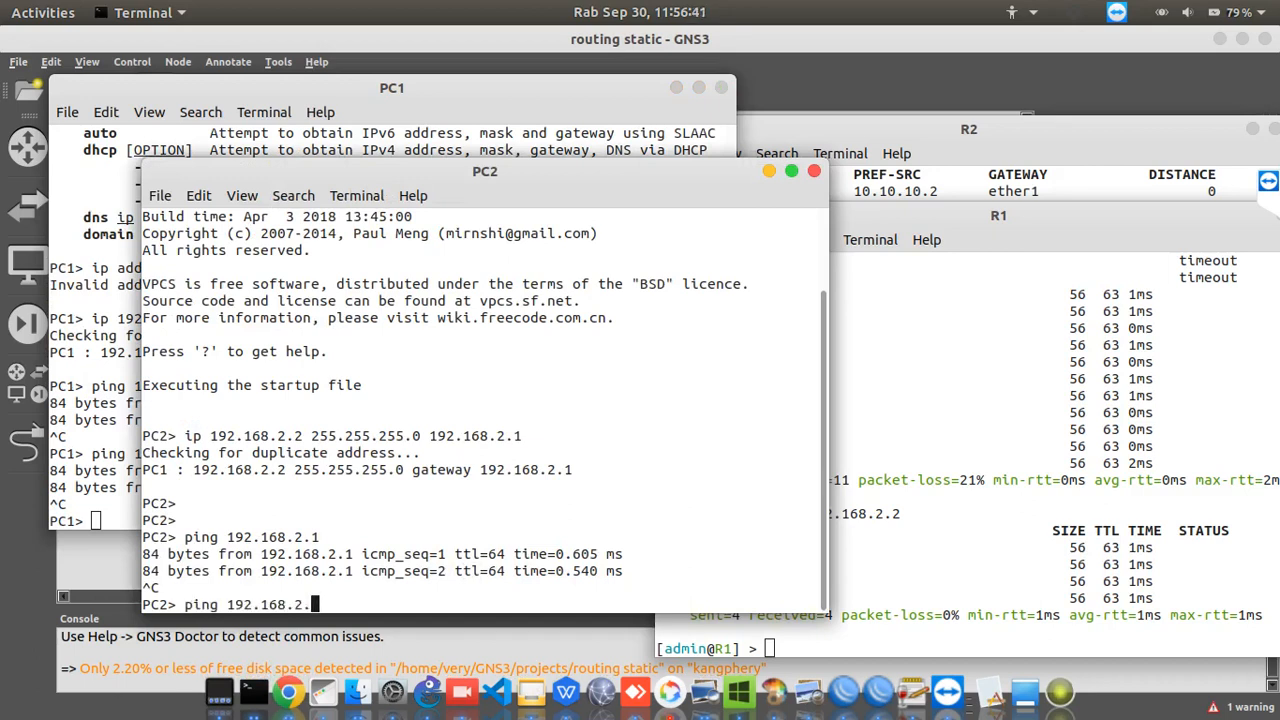
{"action": "type", "text": "2"}
{"action": "key", "text": "Return"}
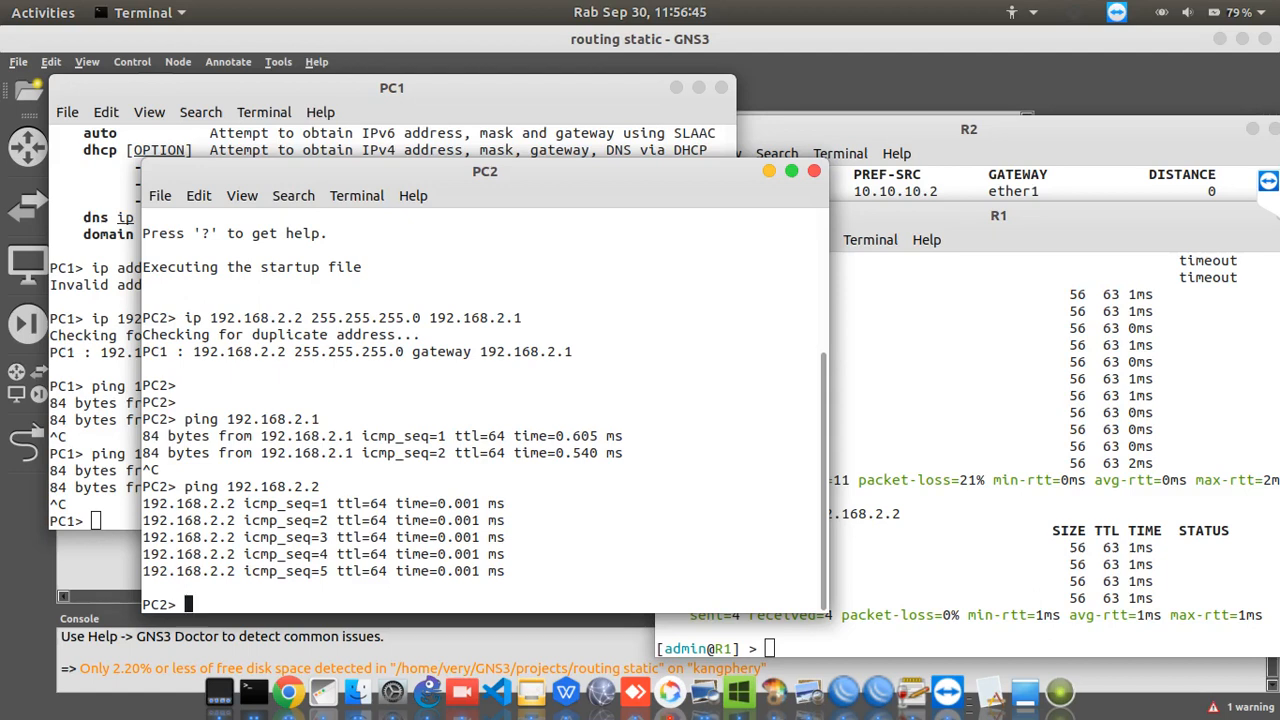
Ping PC1 at 192.168.1.2 from PC2
{"action": "key", "text": "Up"}
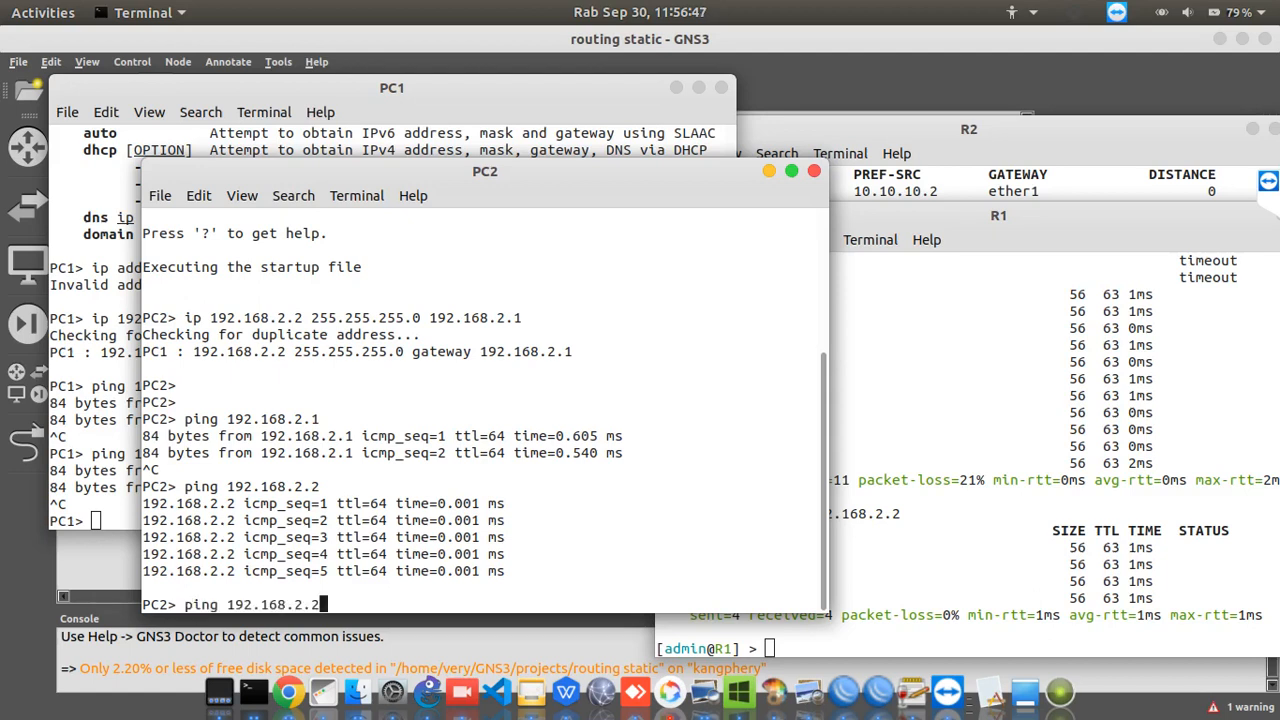
{"action": "key", "text": "BackSpace"}
{"action": "type", "text": "1.2"}
{"action": "key", "text": "Return"}
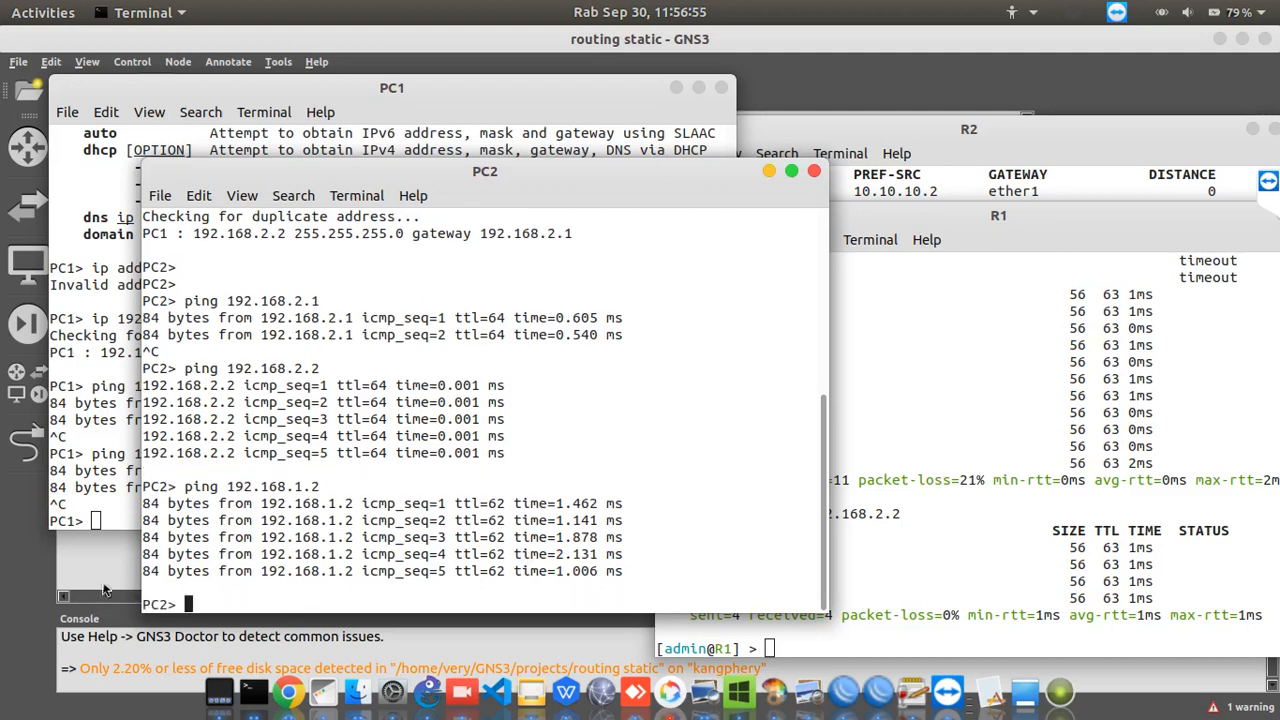
Minimize the PC1, PC2, R1 and R2 console windows to uncover the topology
{"action": "left_click", "coordinate": [100, 518]}
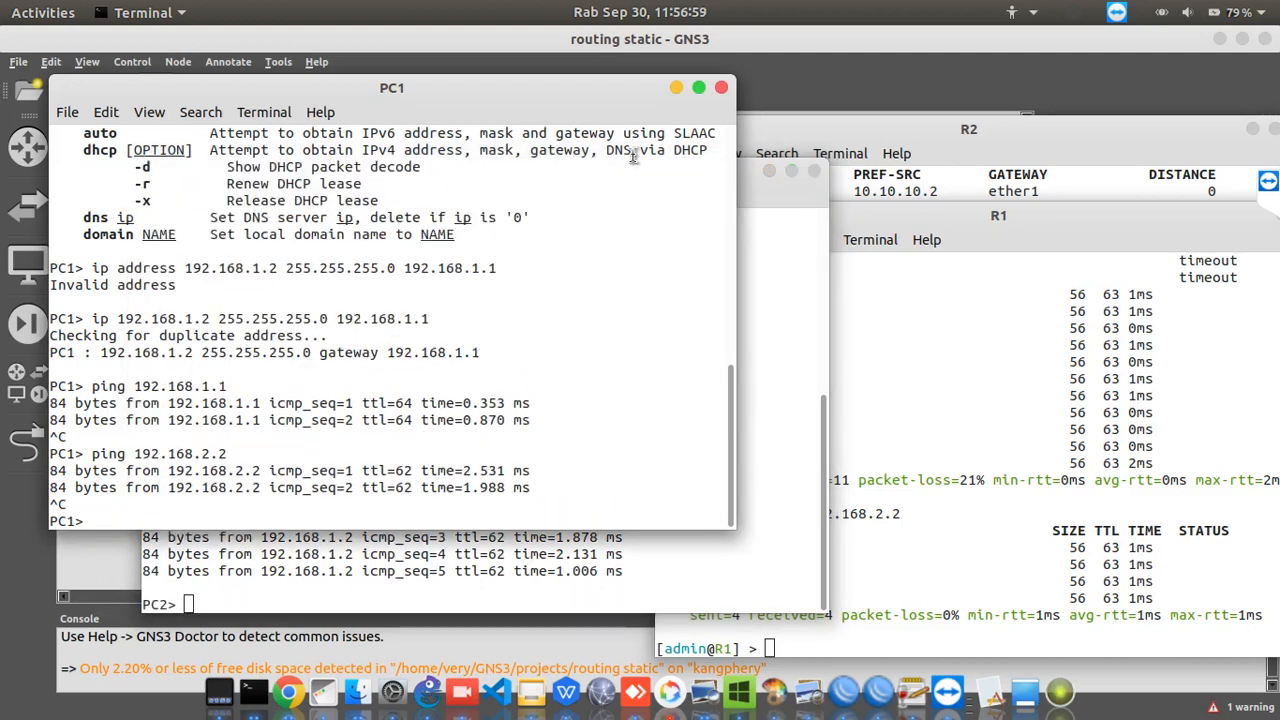
{"action": "left_click", "coordinate": [677, 90]}
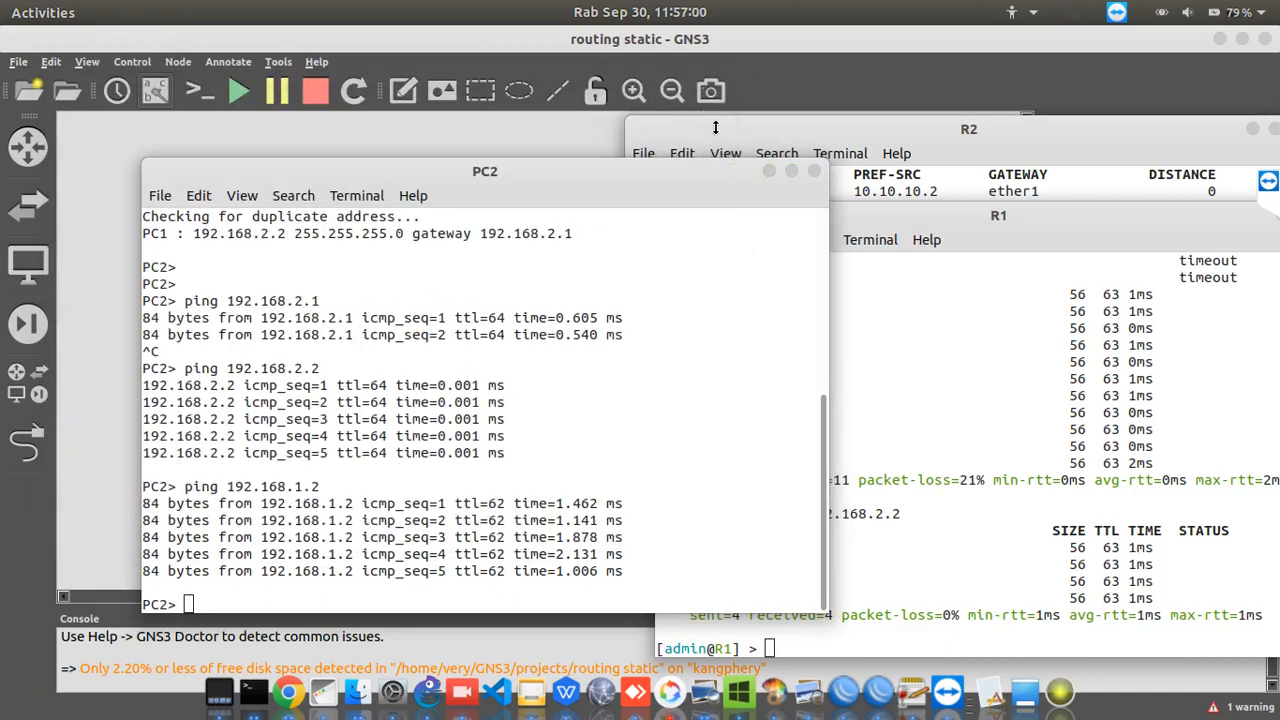
{"action": "left_click", "coordinate": [769, 172]}
{"action": "left_click_drag", "start_coordinate": [1200, 222], "coordinate": [1155, 224]}
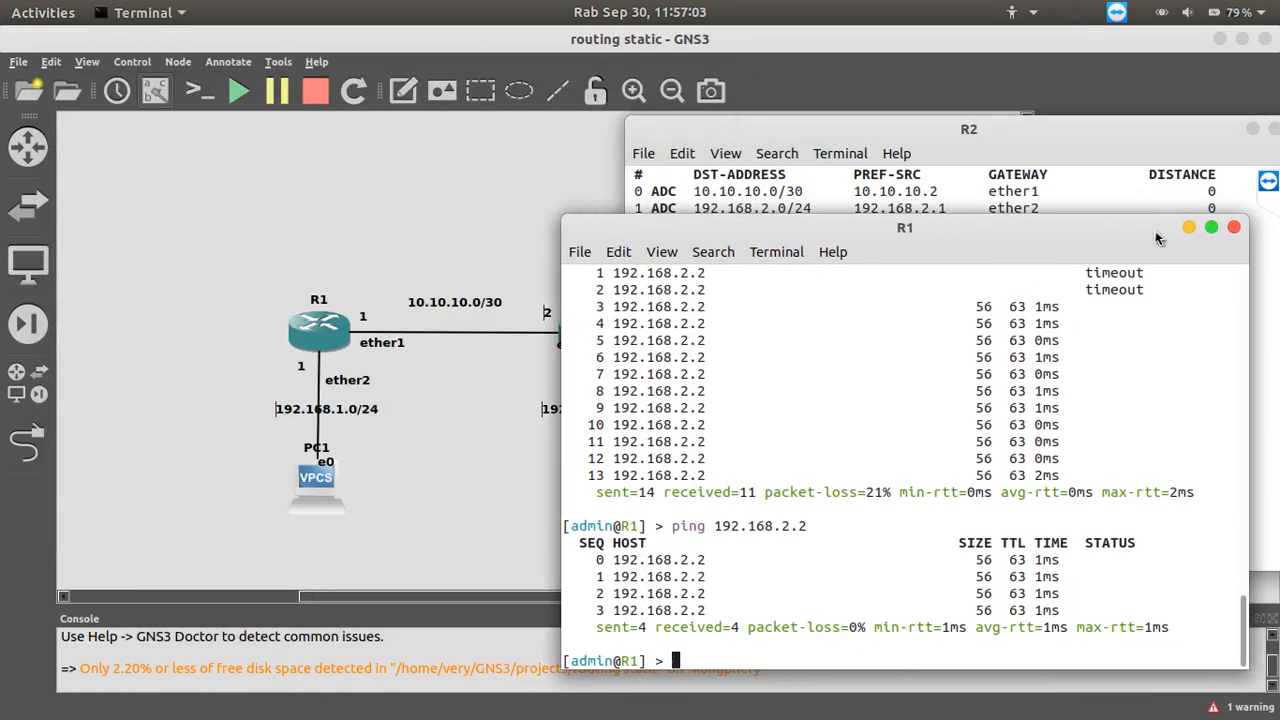
{"action": "left_click", "coordinate": [1196, 232]}
{"action": "left_click", "coordinate": [1252, 129]}
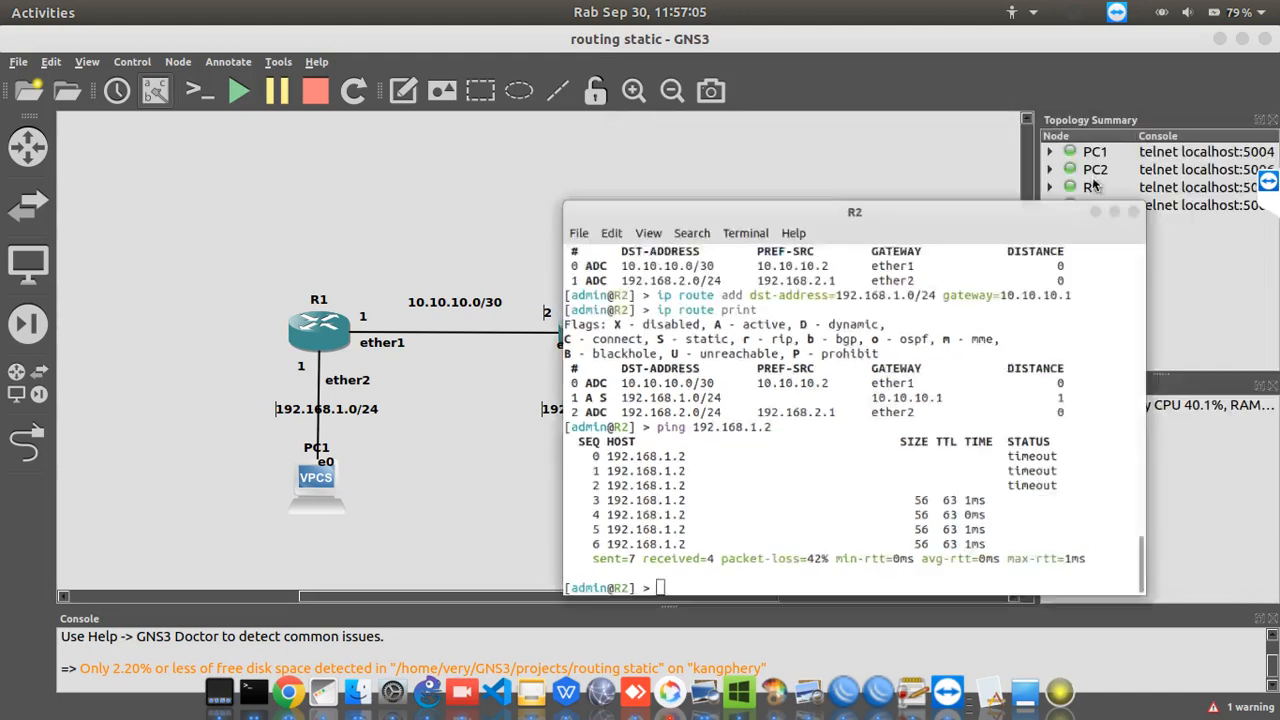
Add a Cloud node to the topology above the link between R1 and R2
{"action": "left_click", "coordinate": [44, 390]}
{"action": "left_click_drag", "start_coordinate": [125, 440], "coordinate": [572, 177]}
{"action": "left_click_drag", "start_coordinate": [125, 231], "coordinate": [612, 242]}
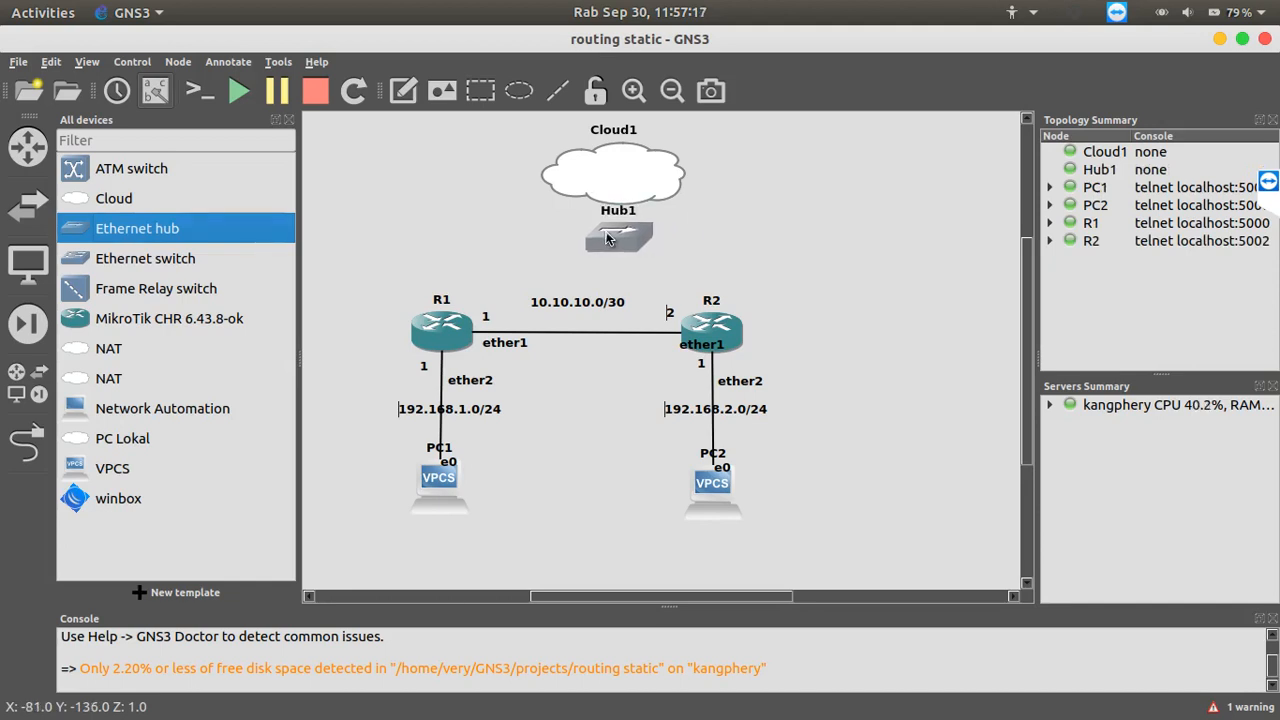
{"action": "right_click", "coordinate": [619, 240]}
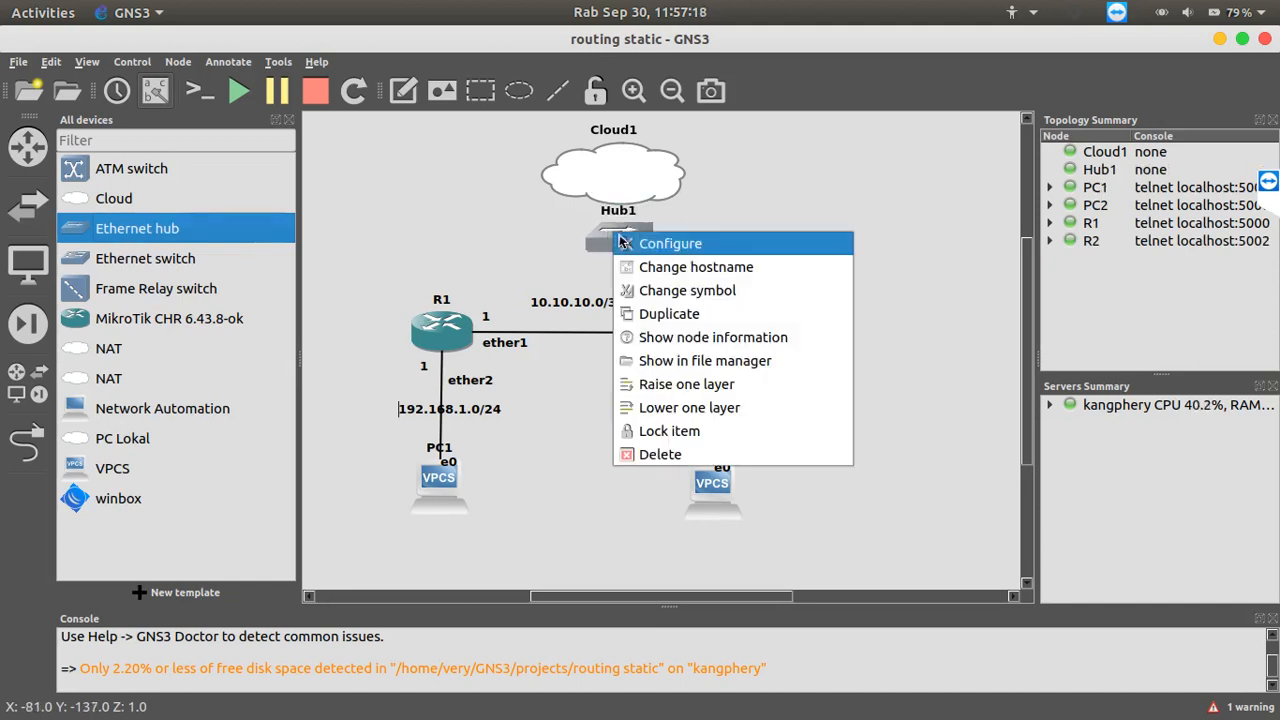
{"action": "left_click", "coordinate": [655, 454]}
{"action": "left_click", "coordinate": [760, 412]}
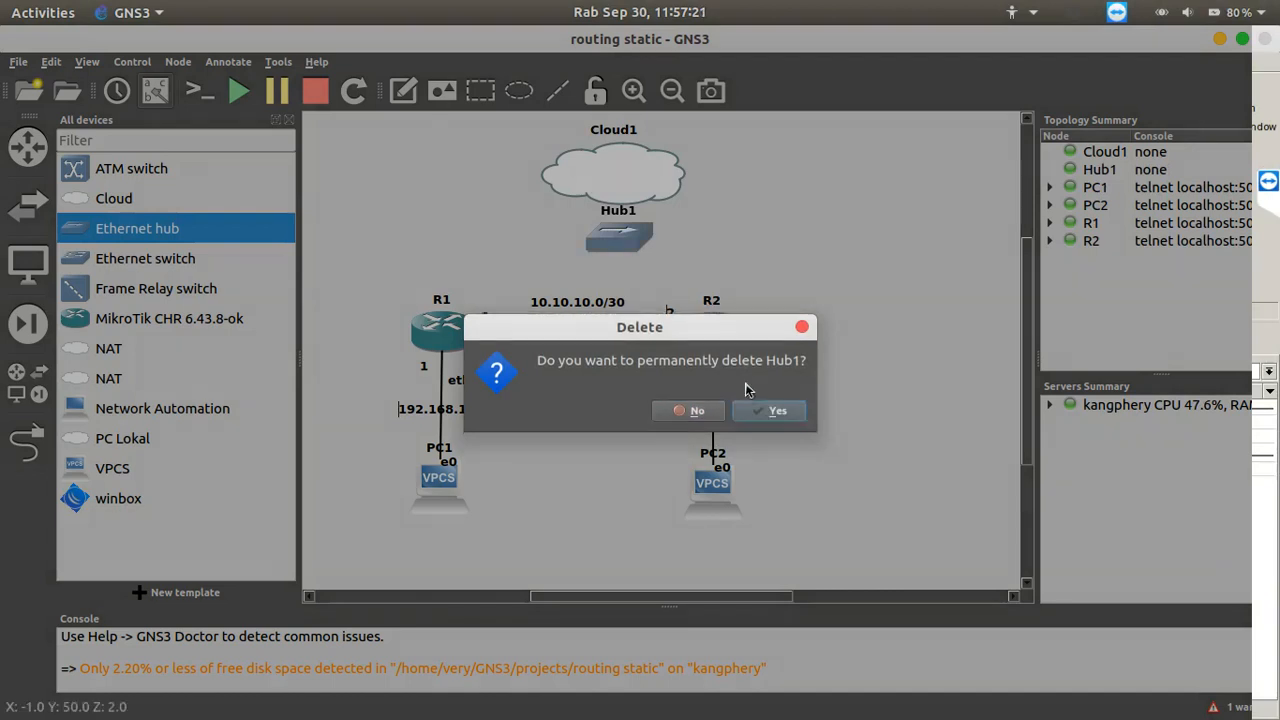
Place an Ethernet switch just below Cloud1 and link the cloud's virbr0 interface to the switch's Ethernet0 port
{"action": "left_click_drag", "start_coordinate": [134, 258], "coordinate": [634, 241]}
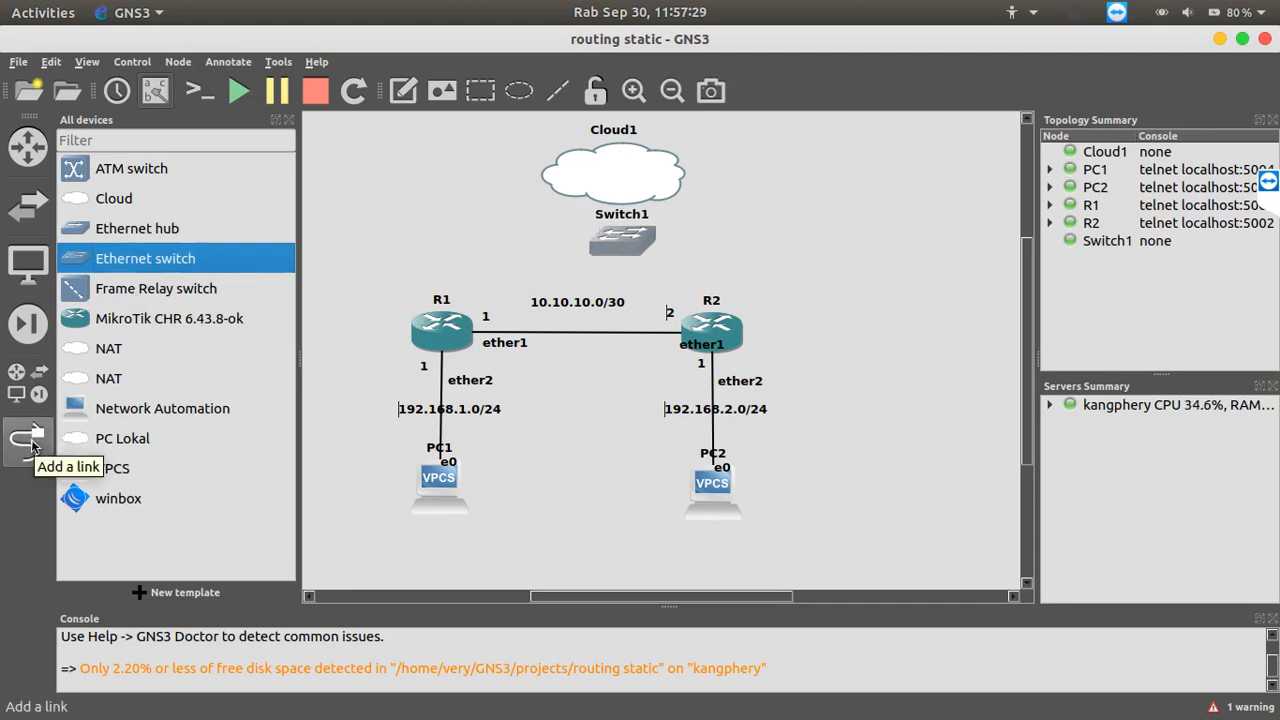
{"action": "left_click", "coordinate": [32, 445]}
{"action": "left_click", "coordinate": [631, 207]}
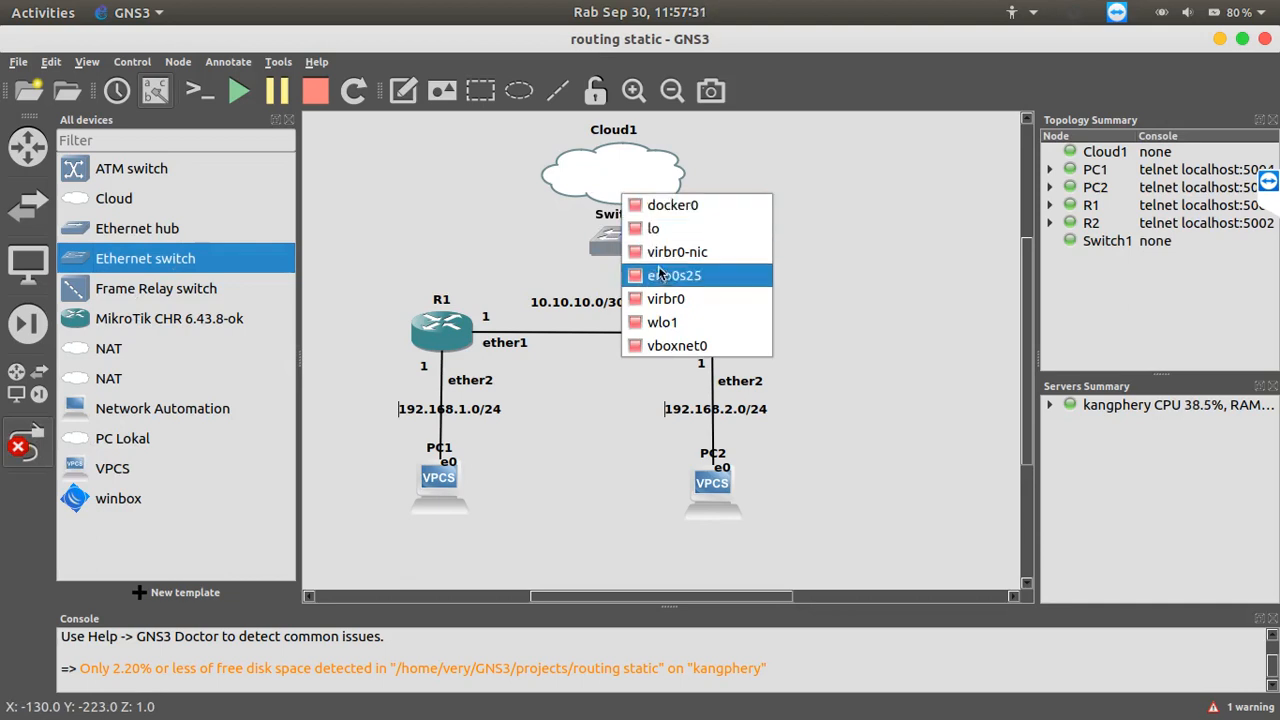
{"action": "left_click", "coordinate": [660, 298]}
{"action": "left_click", "coordinate": [631, 255]}
{"action": "left_click", "coordinate": [631, 255]}
Link Switch1's Ethernet1 port to R1's ether3 interface
{"action": "left_click", "coordinate": [616, 242]}
{"action": "left_click", "coordinate": [650, 276]}
{"action": "left_click", "coordinate": [450, 323]}
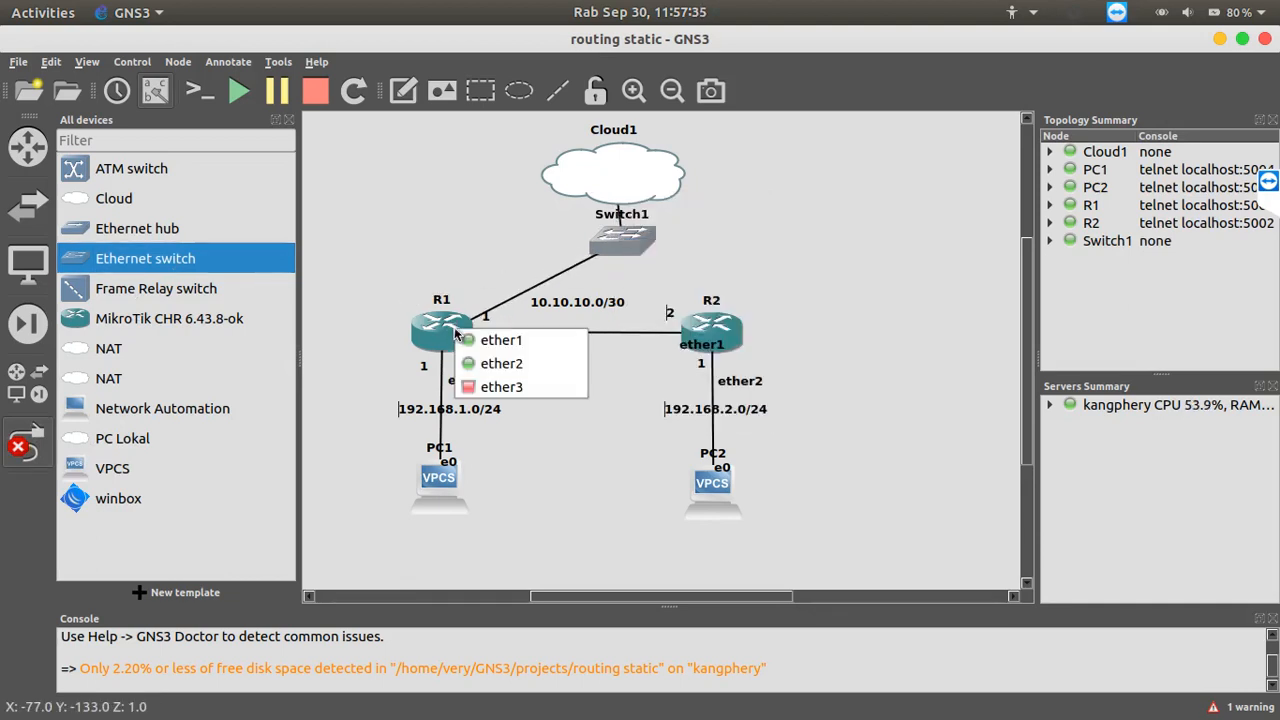
{"action": "left_click", "coordinate": [500, 385]}
Link Switch1's Ethernet2 port to R2's ether3 interface, leave link mode and close the device list
{"action": "left_click", "coordinate": [620, 252]}
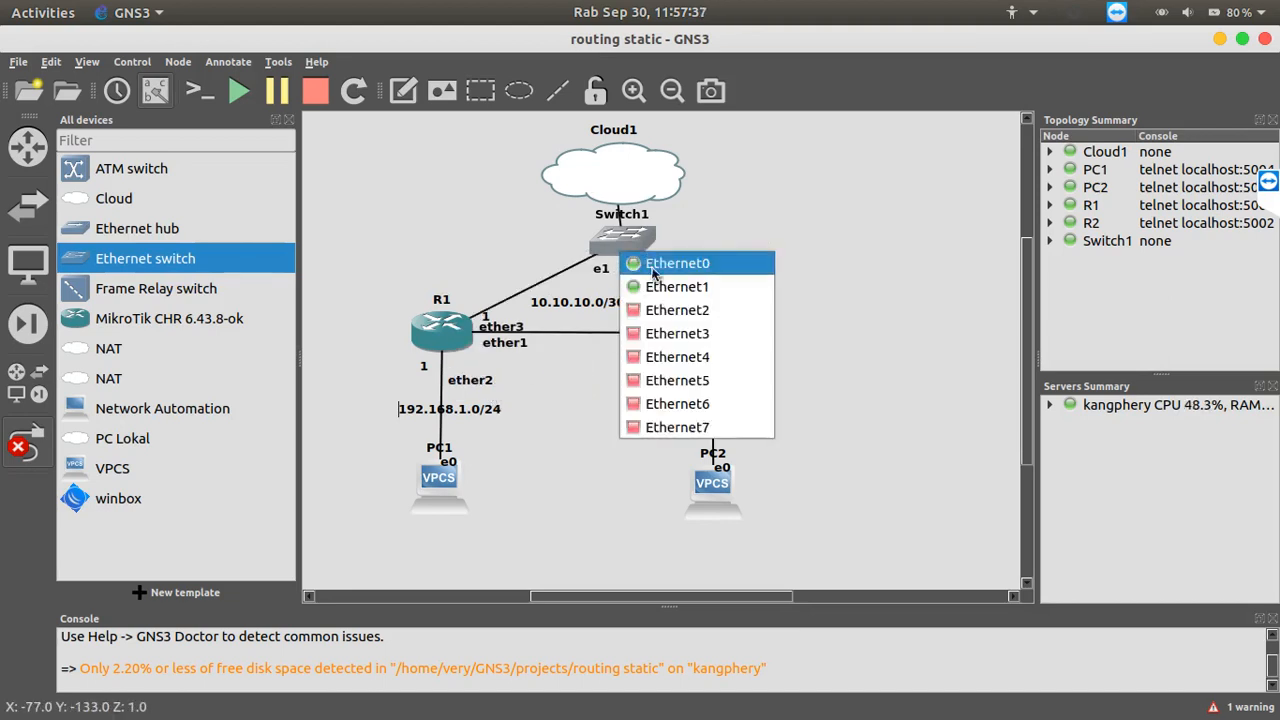
{"action": "left_click", "coordinate": [662, 309]}
{"action": "left_click", "coordinate": [710, 325]}
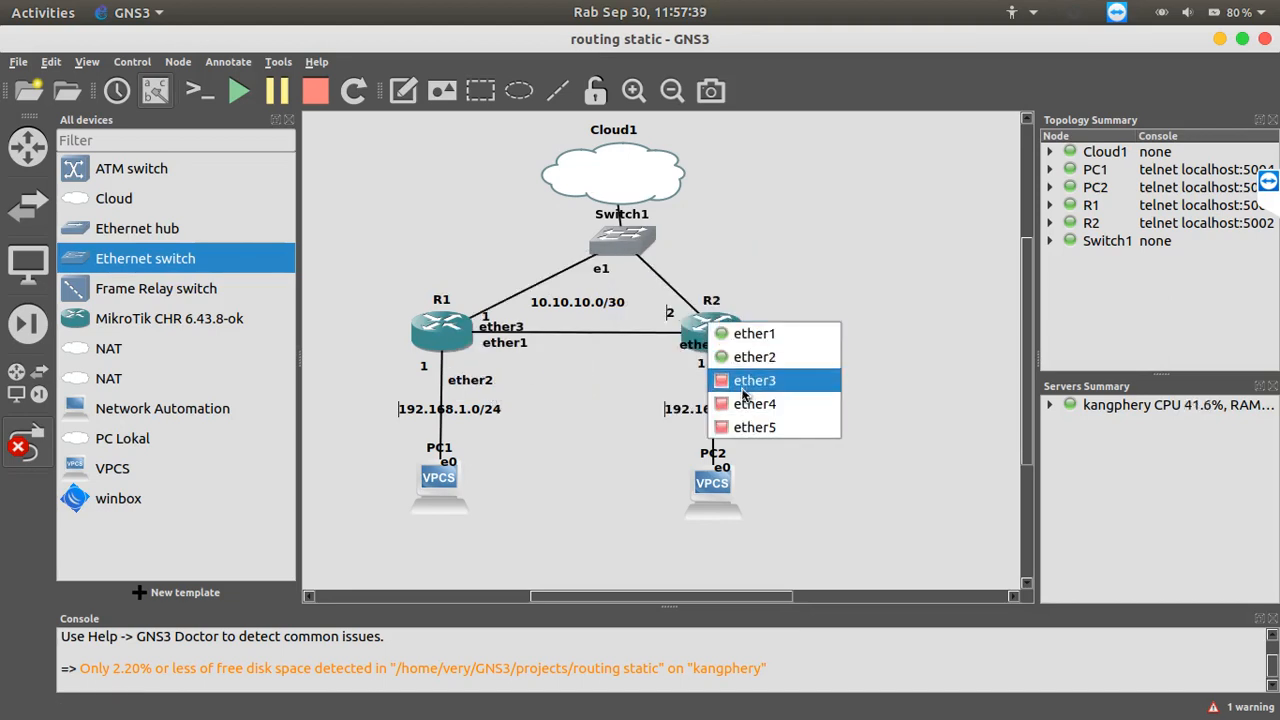
{"action": "left_click", "coordinate": [742, 381]}
{"action": "left_click", "coordinate": [28, 440]}
{"action": "left_click", "coordinate": [289, 120]}
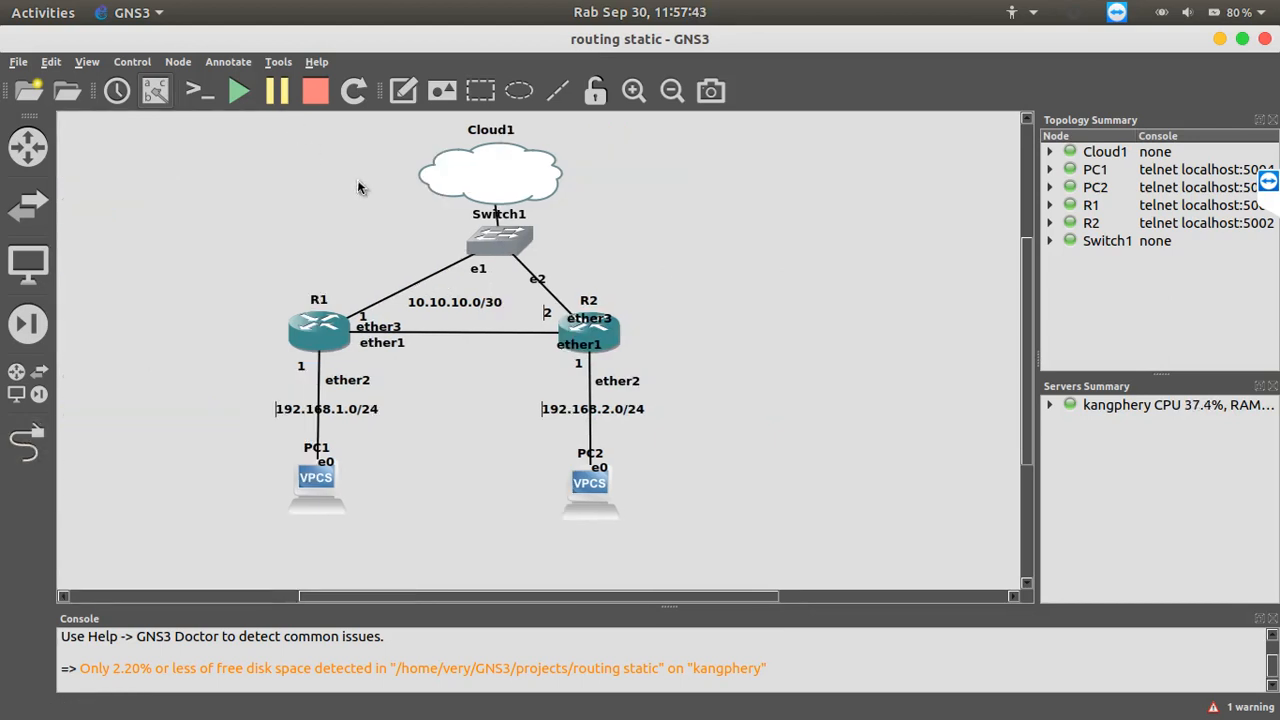
Switch to WinBox, refresh the neighbor list and connect to R1 as admin with an empty password
{"action": "left_click", "coordinate": [856, 705]}
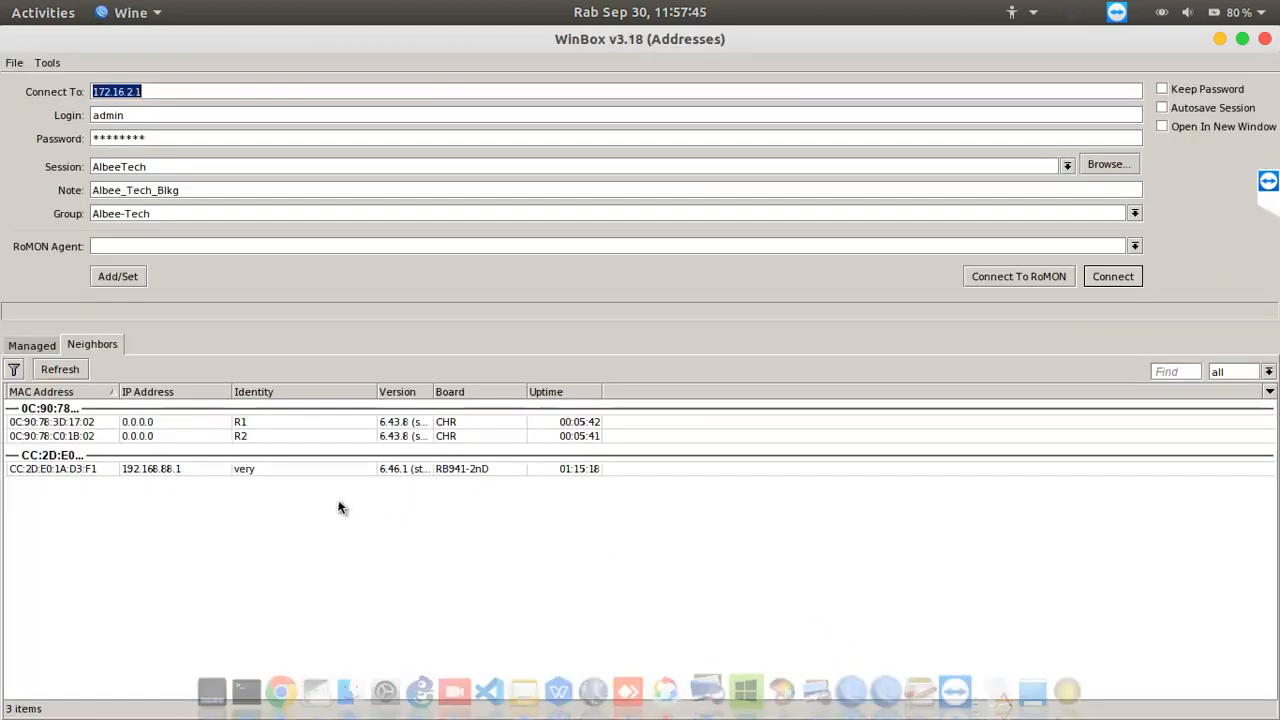
{"action": "left_click", "coordinate": [64, 372]}
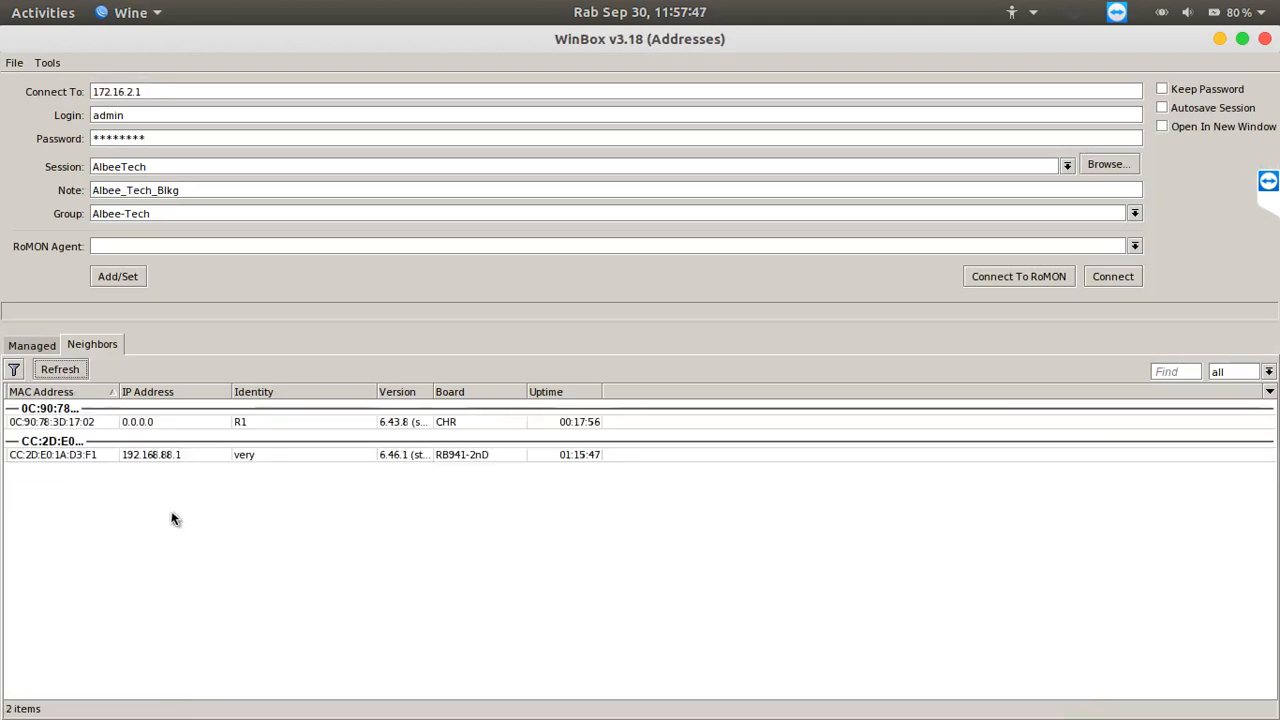
{"action": "left_click", "coordinate": [80, 422]}
{"action": "key", "text": "Tab"}
{"action": "key", "text": "BackSpace"}
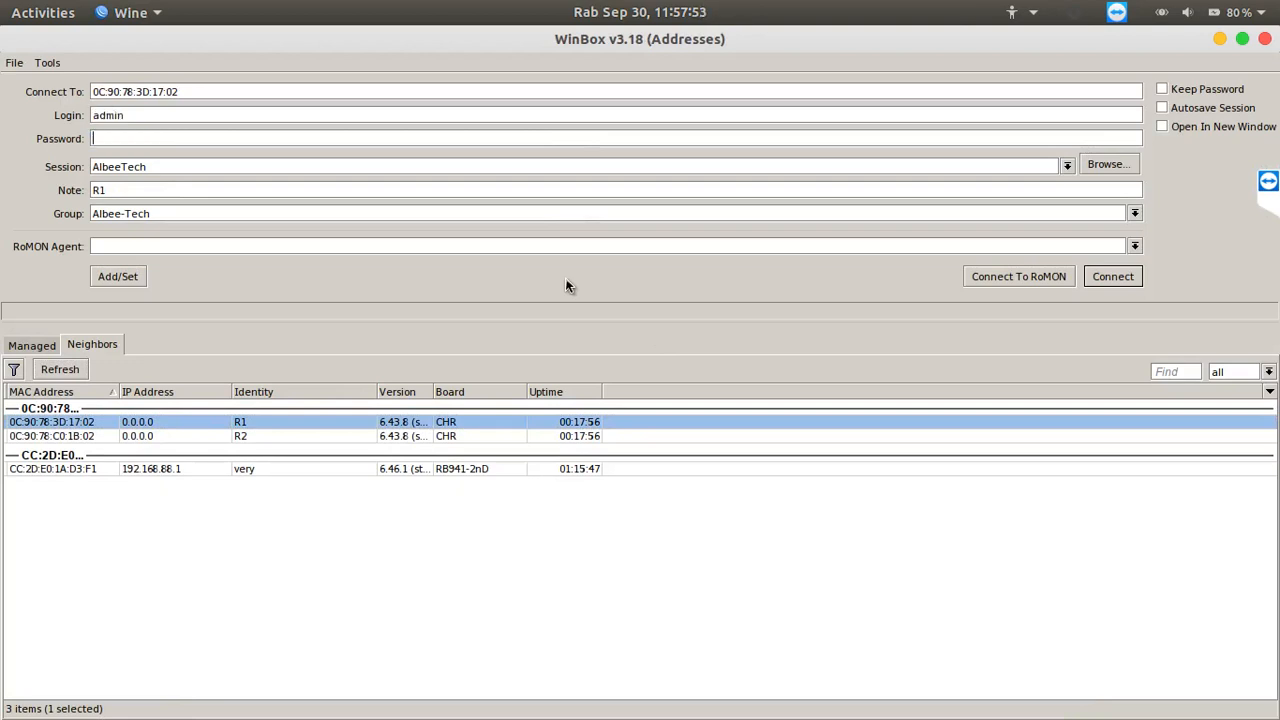
{"action": "left_click", "coordinate": [1110, 275]}
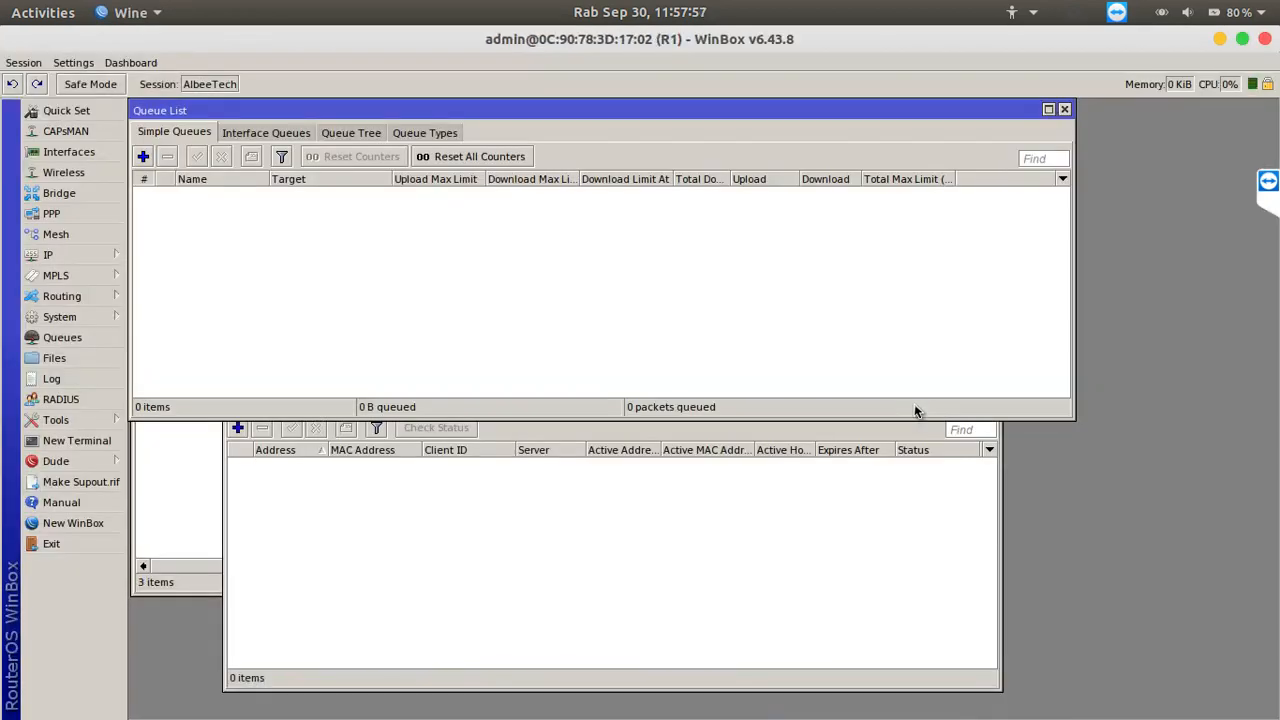
Examine the ether1 and ether2 entries in R1's IP address list against the GNS3 topology, without changing them
{"action": "left_click", "coordinate": [108, 254]}
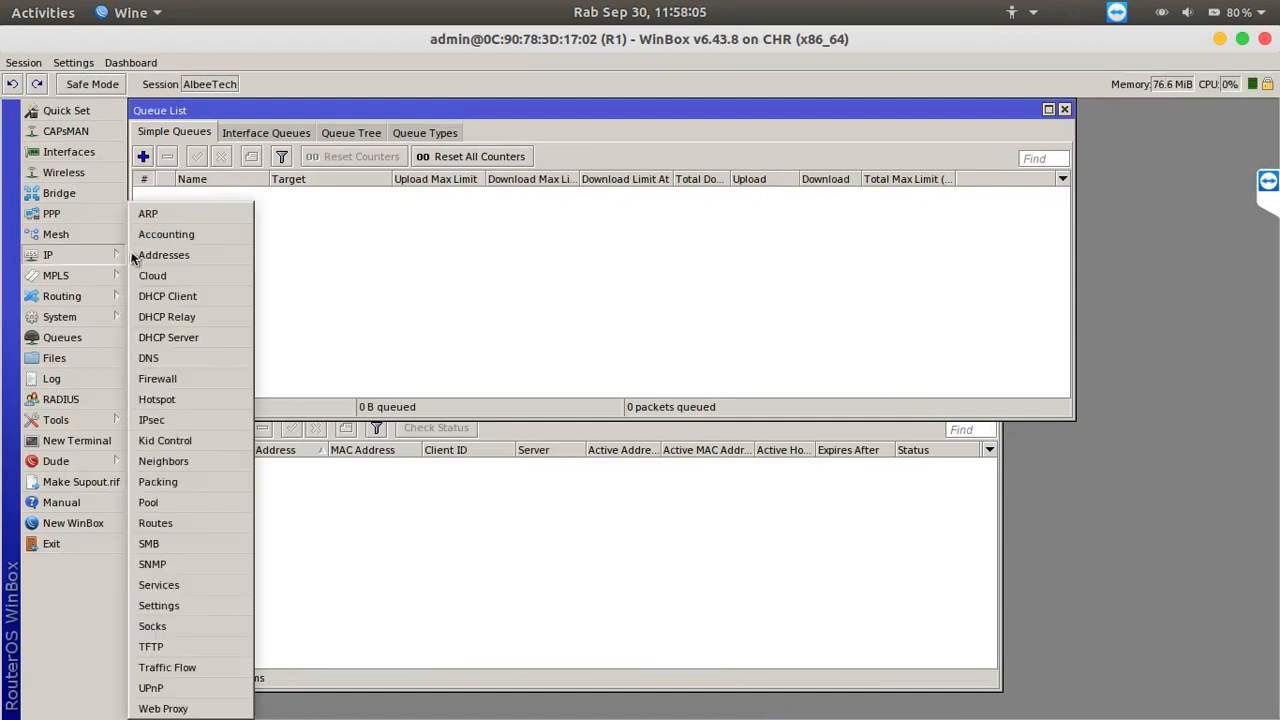
{"action": "left_click", "coordinate": [157, 254]}
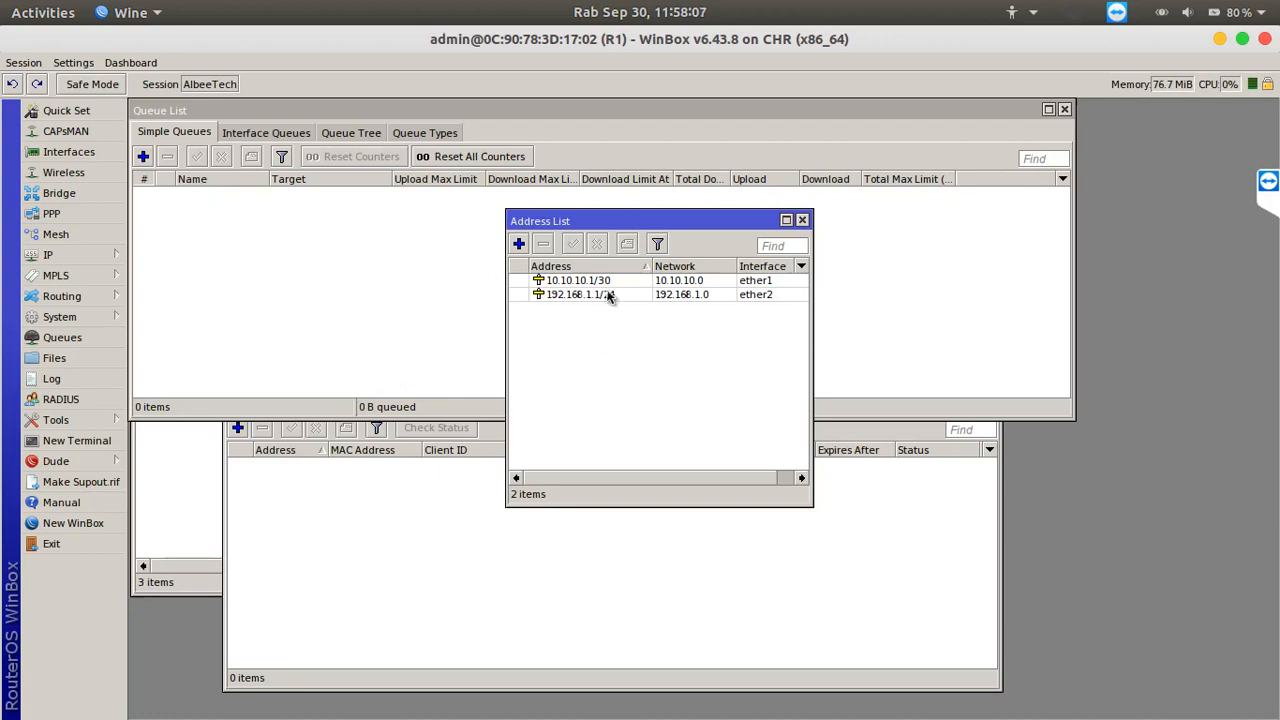
{"action": "double_click", "coordinate": [601, 283]}
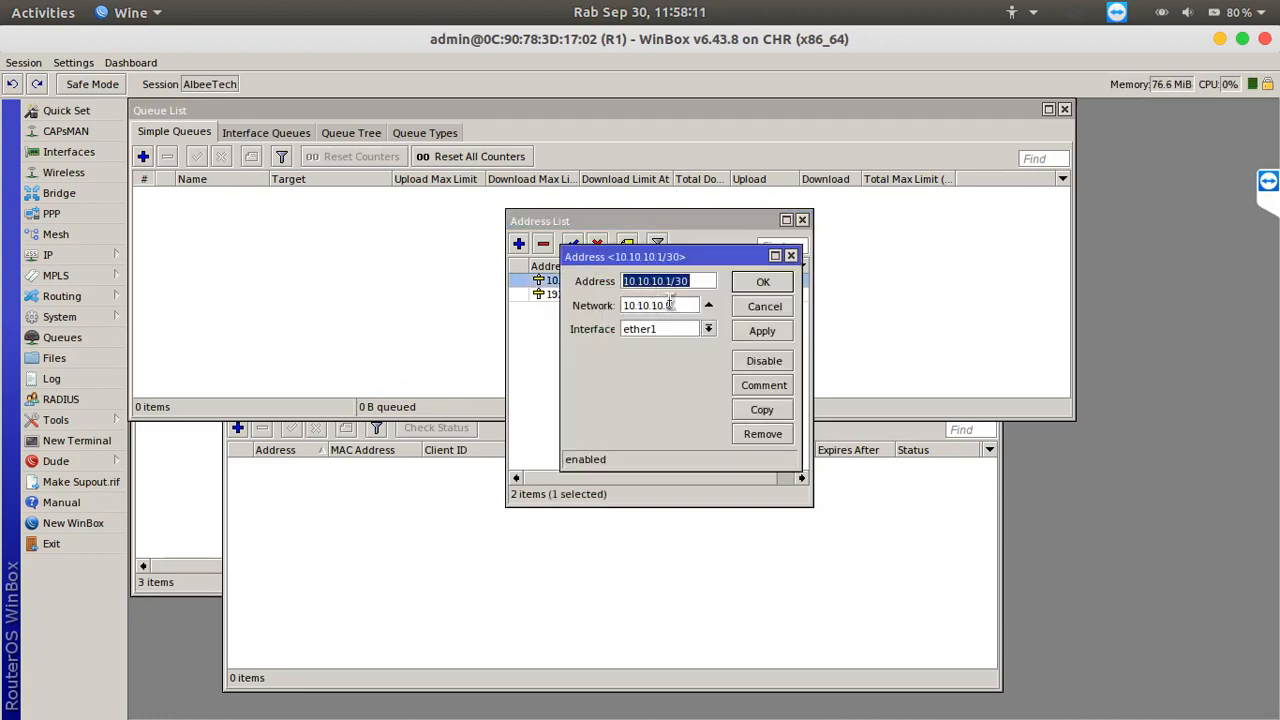
{"action": "mouse_move", "coordinate": [756, 715]}
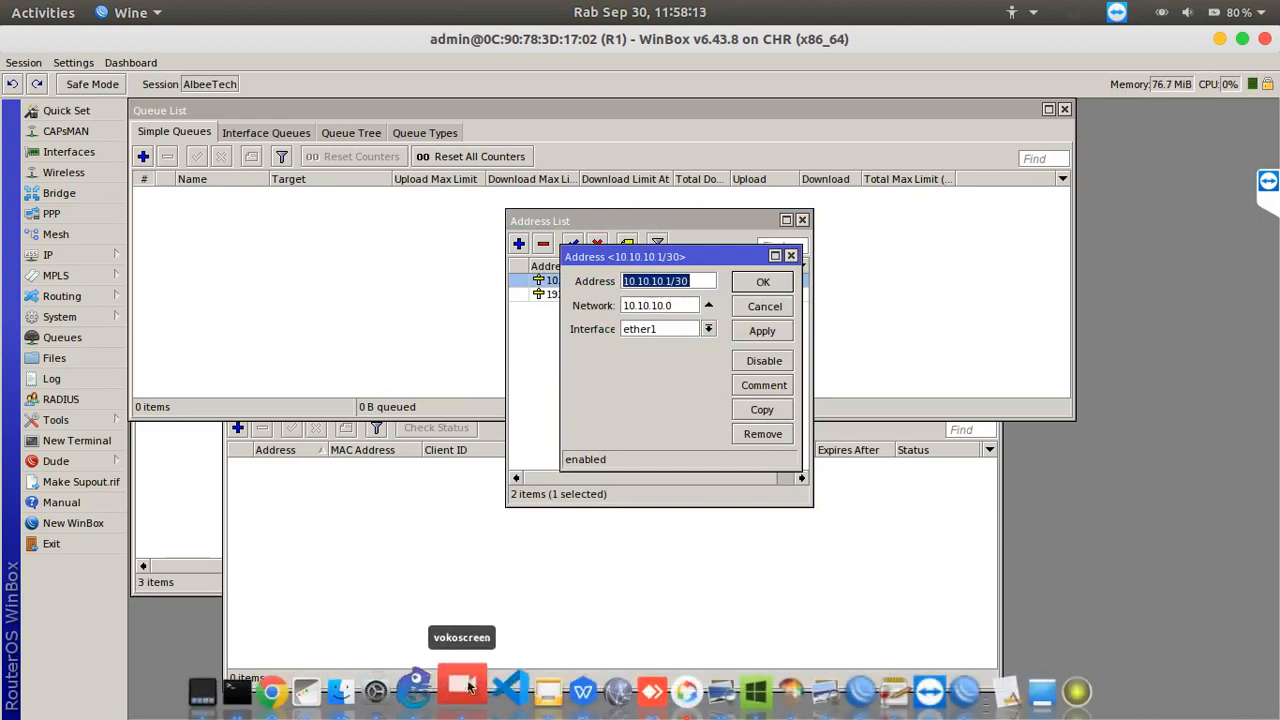
{"action": "left_click", "coordinate": [426, 690]}
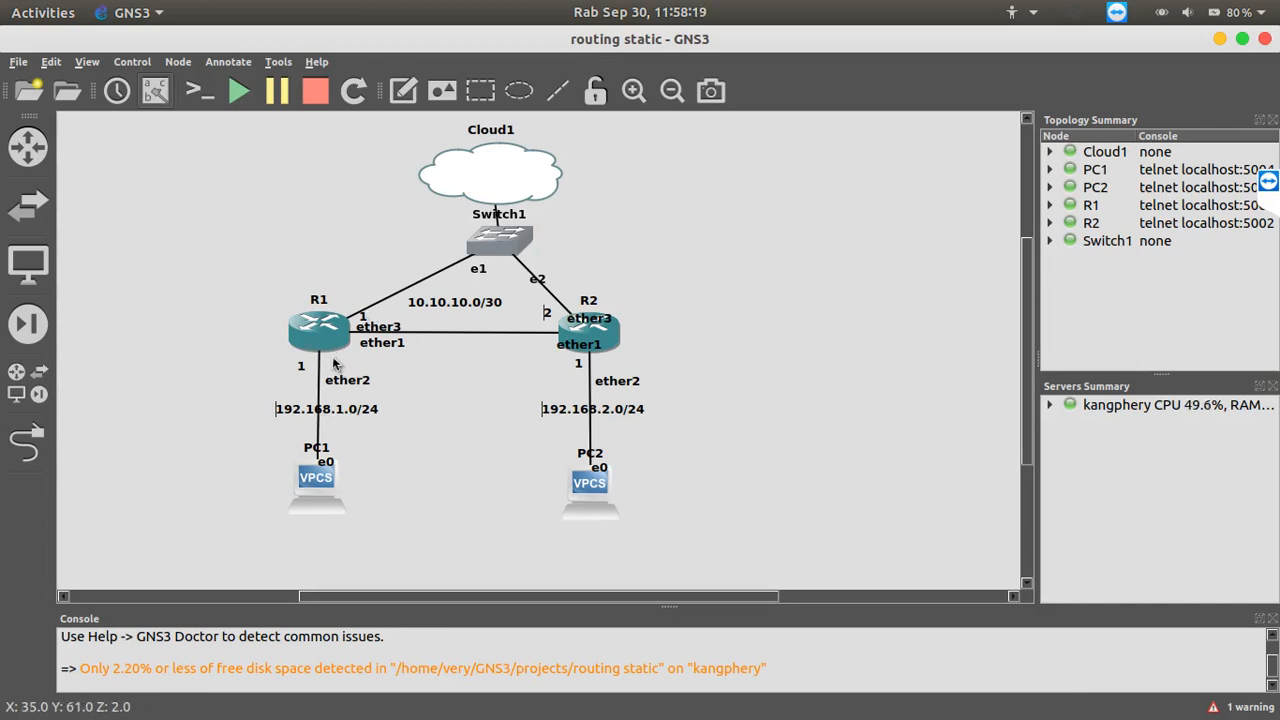
{"action": "mouse_move", "coordinate": [870, 714]}
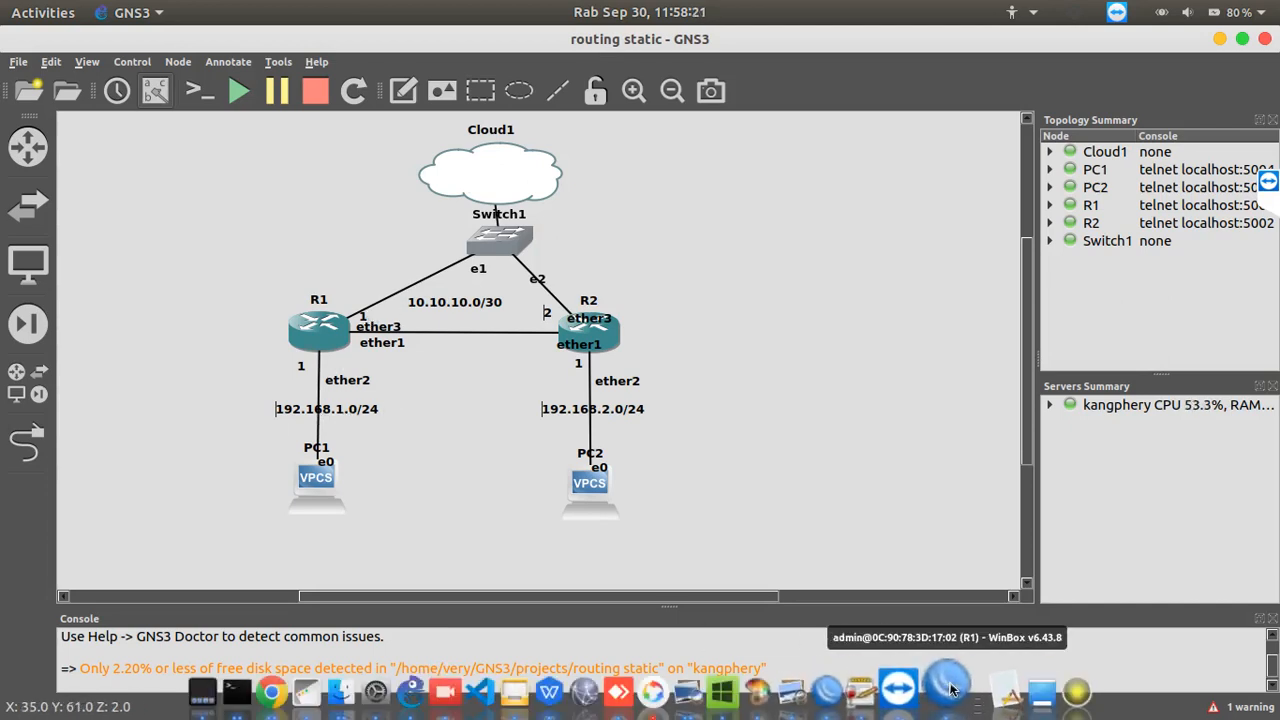
{"action": "left_click", "coordinate": [1040, 692]}
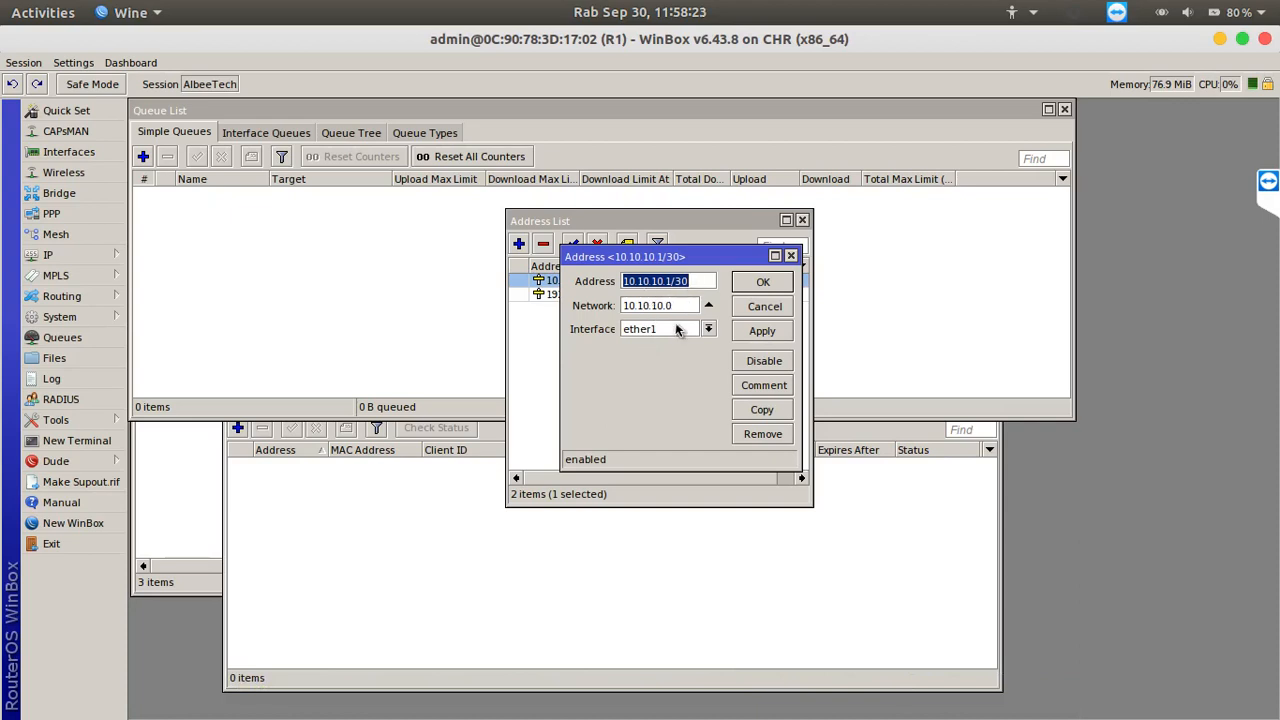
{"action": "left_click", "coordinate": [765, 307]}
{"action": "double_click", "coordinate": [627, 293]}
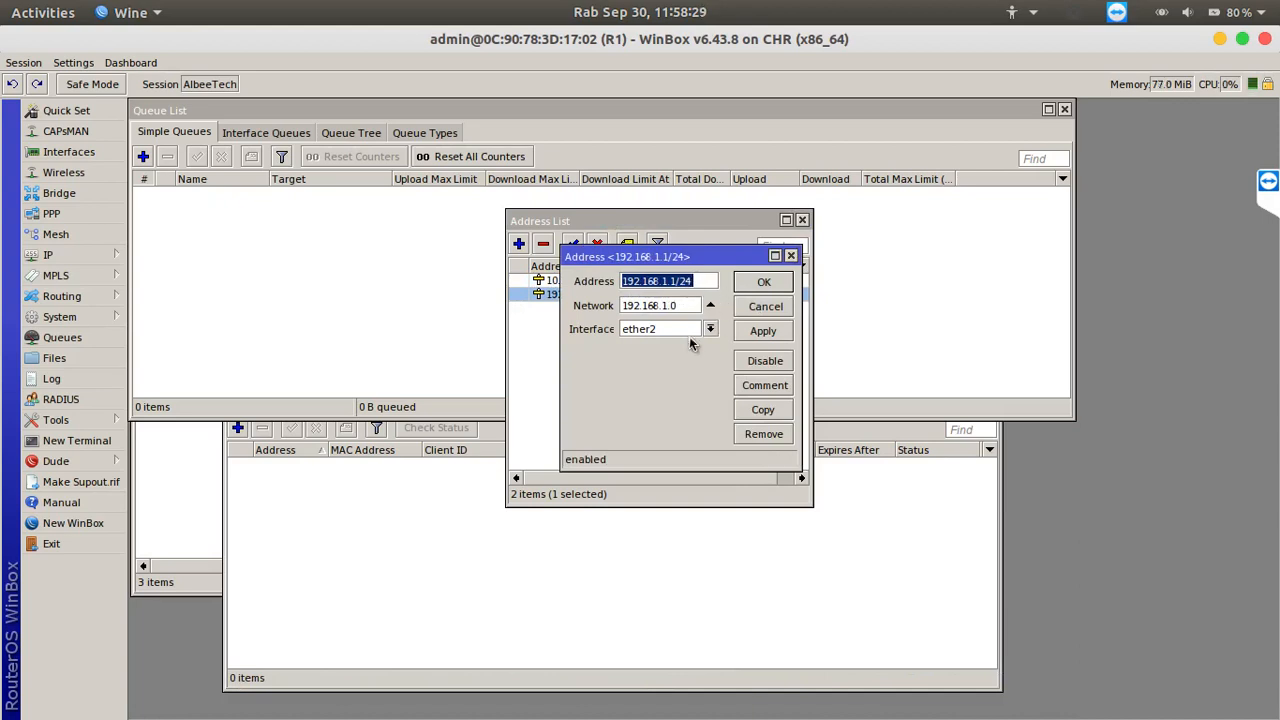
{"action": "left_click", "coordinate": [764, 309]}
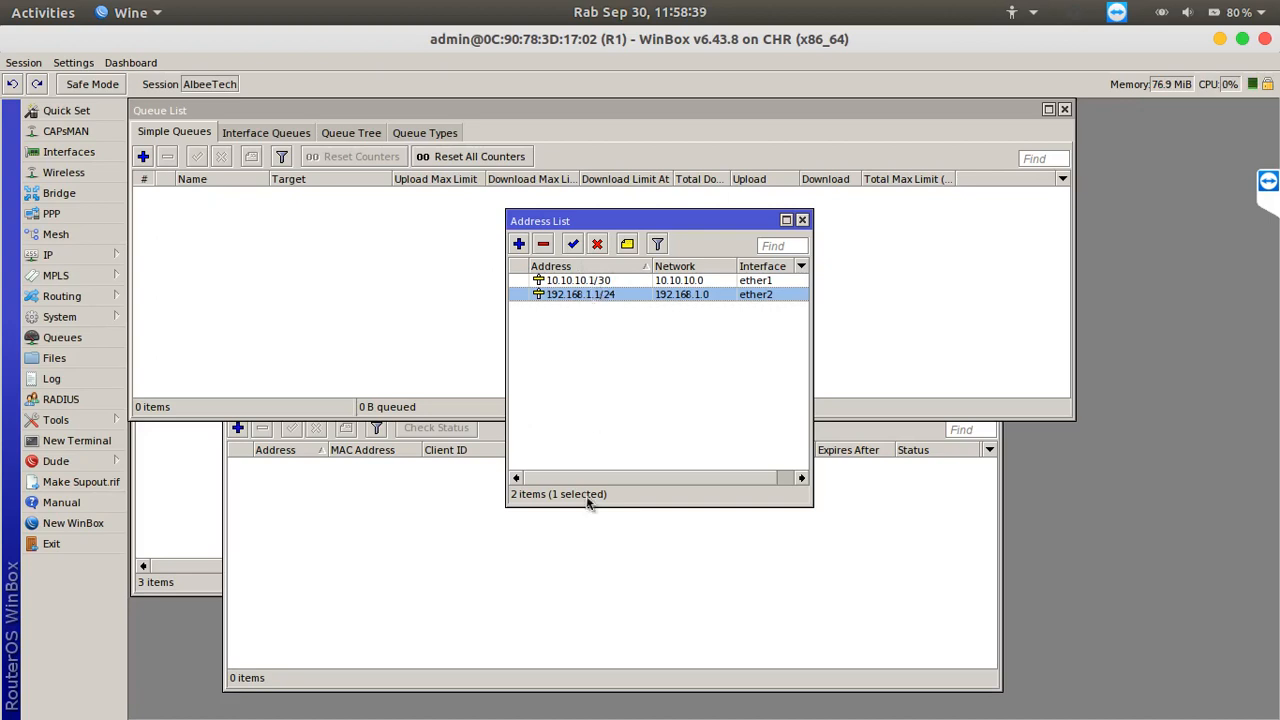
Switch to the other WinBox window and cancel its disconnected session to return to the neighbor list
{"action": "mouse_move", "coordinate": [566, 716]}
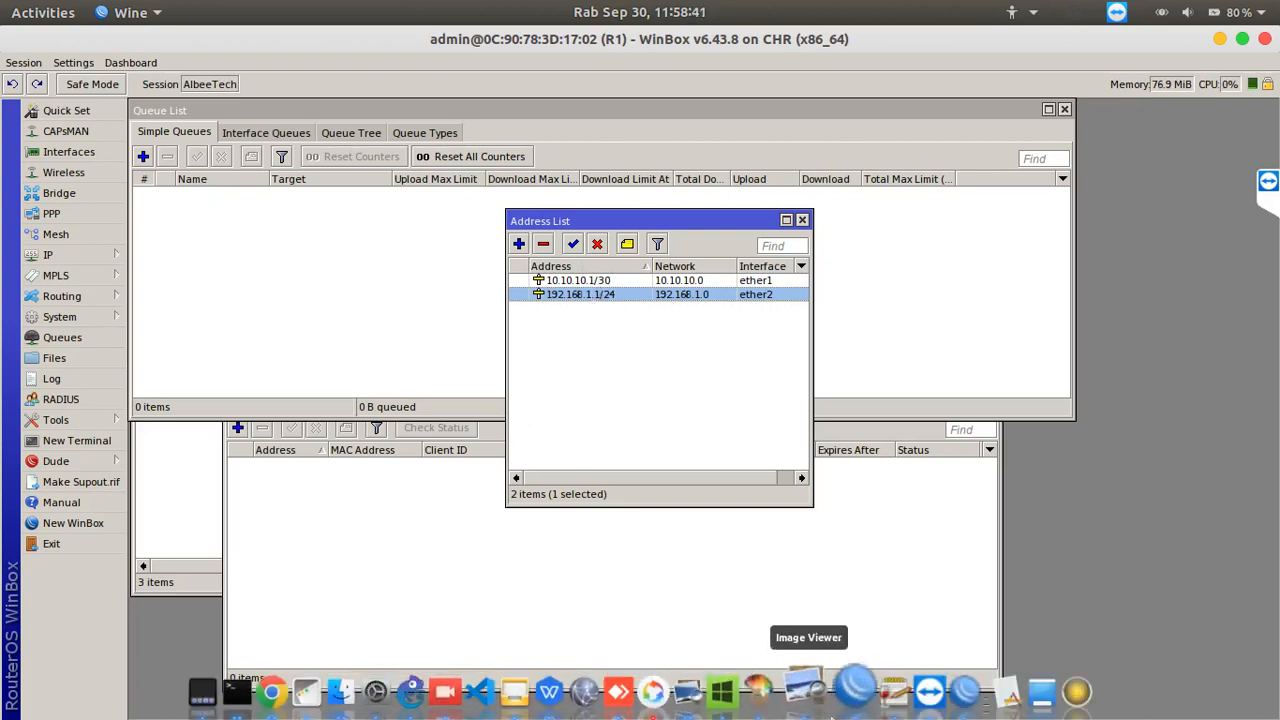
{"action": "left_click", "coordinate": [856, 690]}
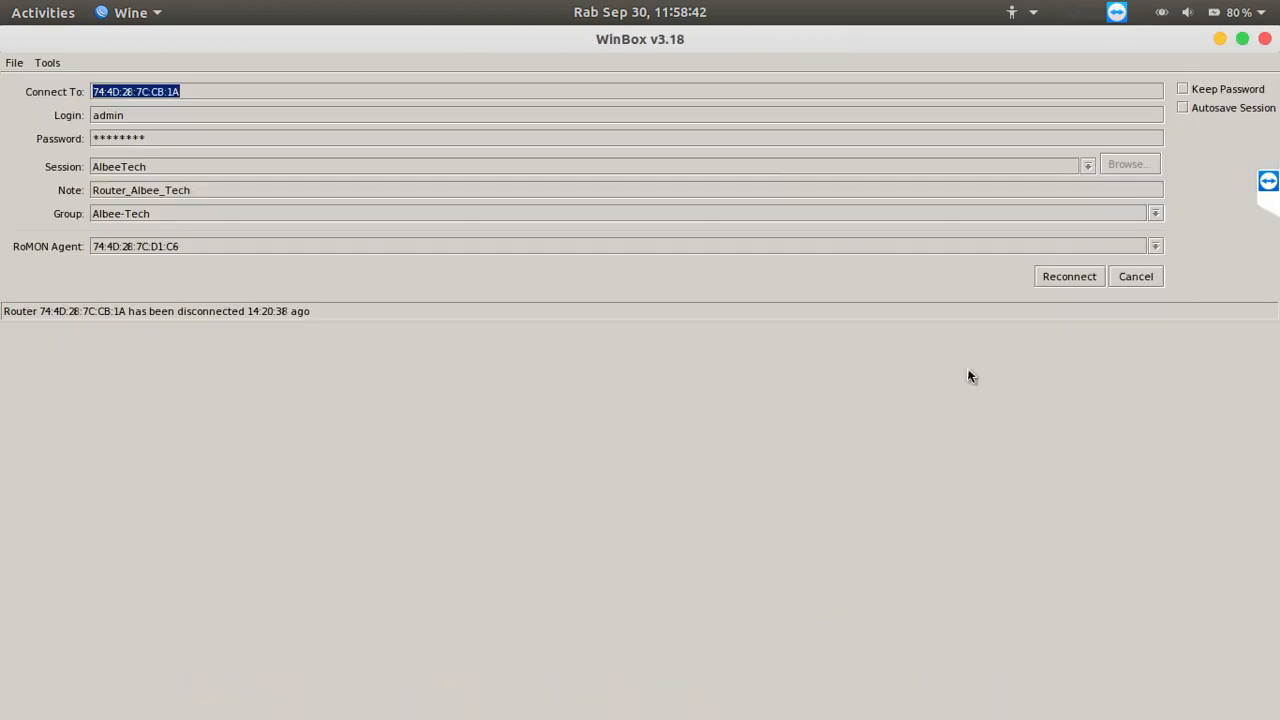
{"action": "left_click", "coordinate": [1120, 279]}
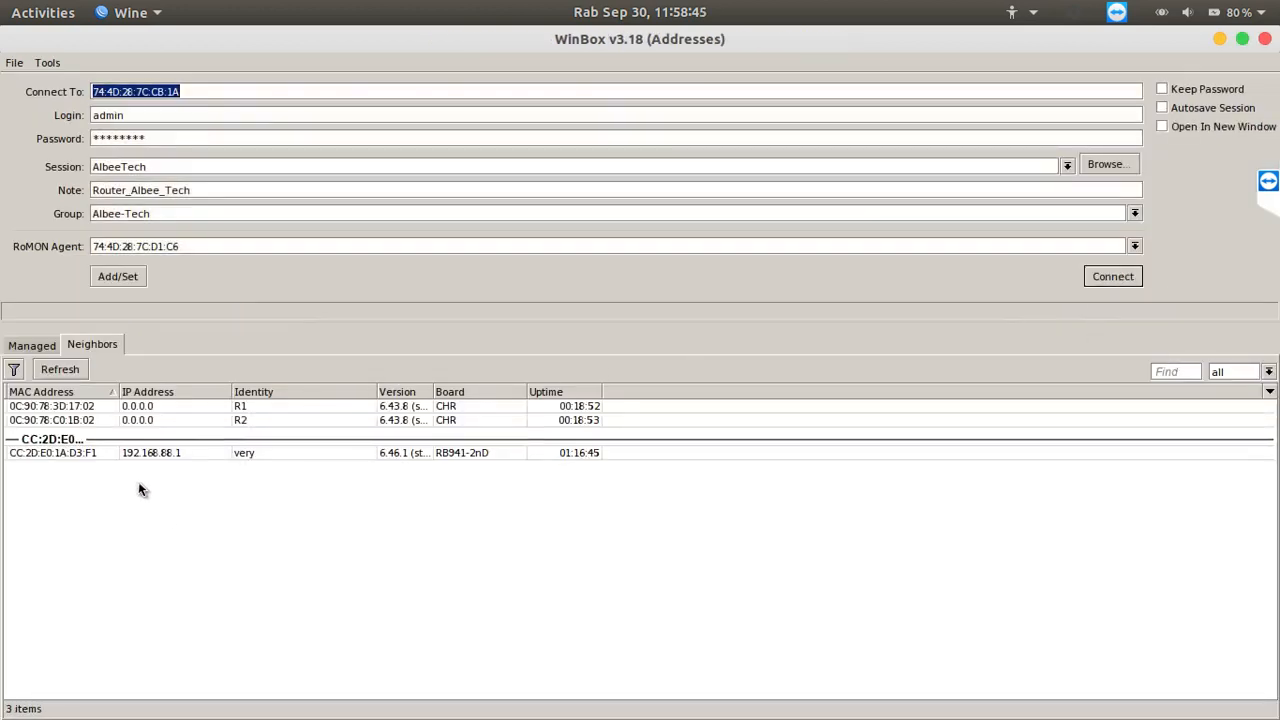
Connect to R2 from the neighbor list as admin with the password and RoMON agent fields cleared
{"action": "left_click", "coordinate": [87, 422]}
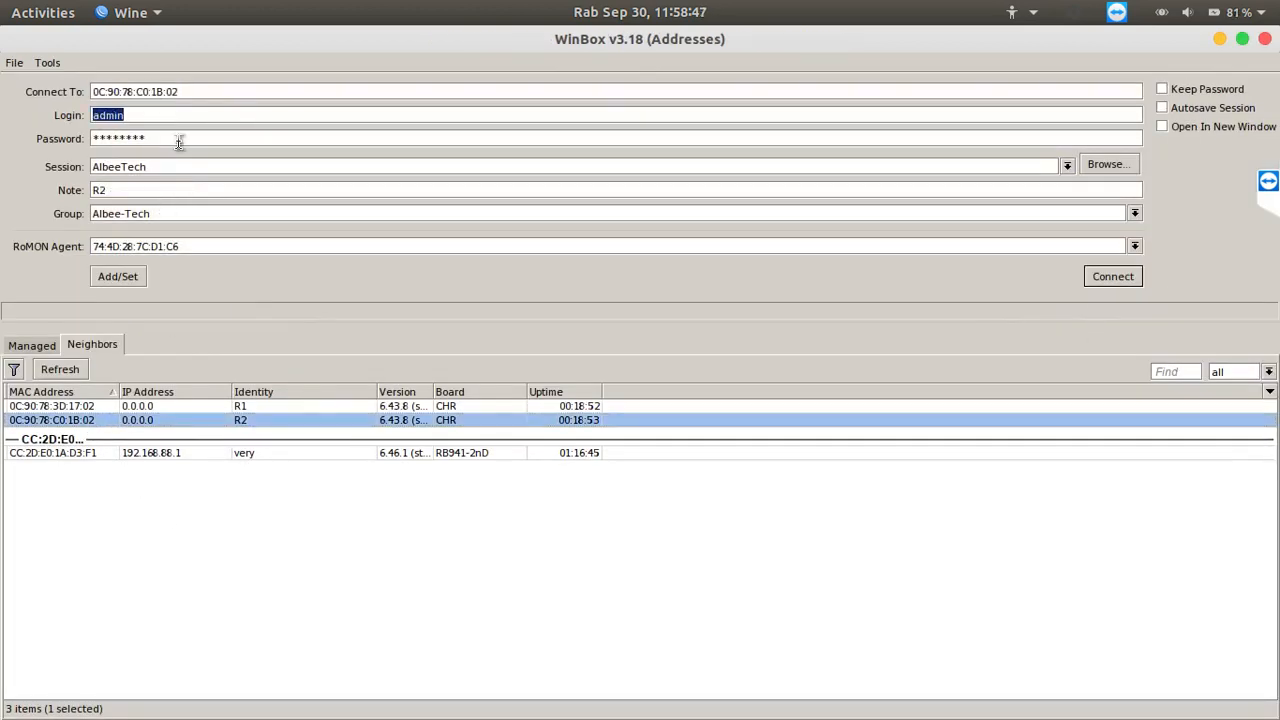
{"action": "left_click_drag", "start_coordinate": [179, 143], "coordinate": [76, 120]}
{"action": "key", "text": "BackSpace"}
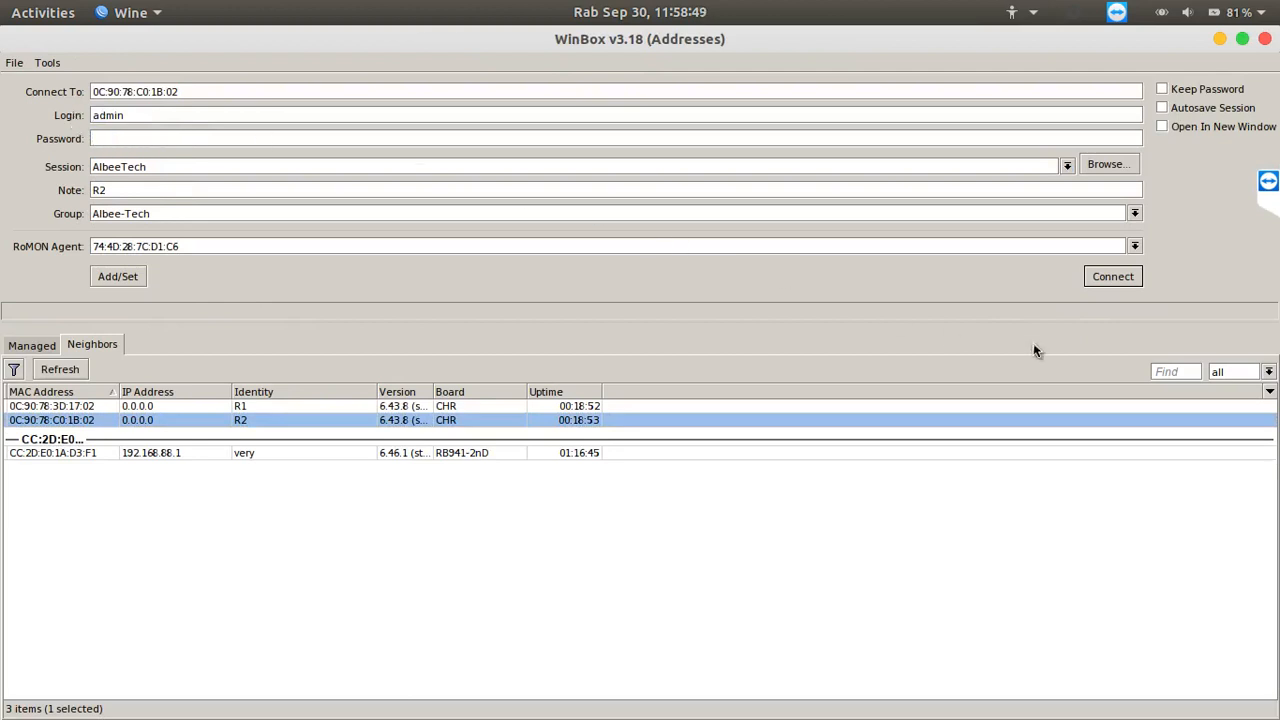
{"action": "left_click", "coordinate": [1113, 279]}
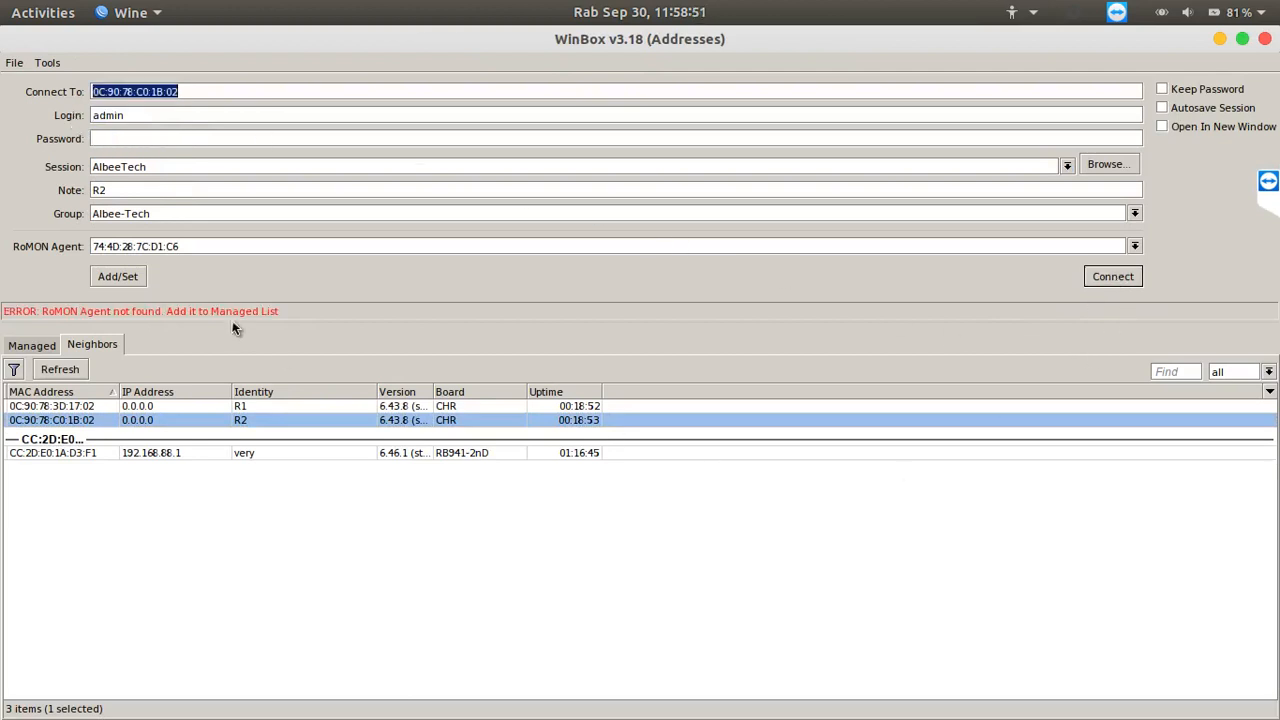
{"action": "left_click_drag", "start_coordinate": [212, 244], "coordinate": [3, 210]}
{"action": "key", "text": "BackSpace"}
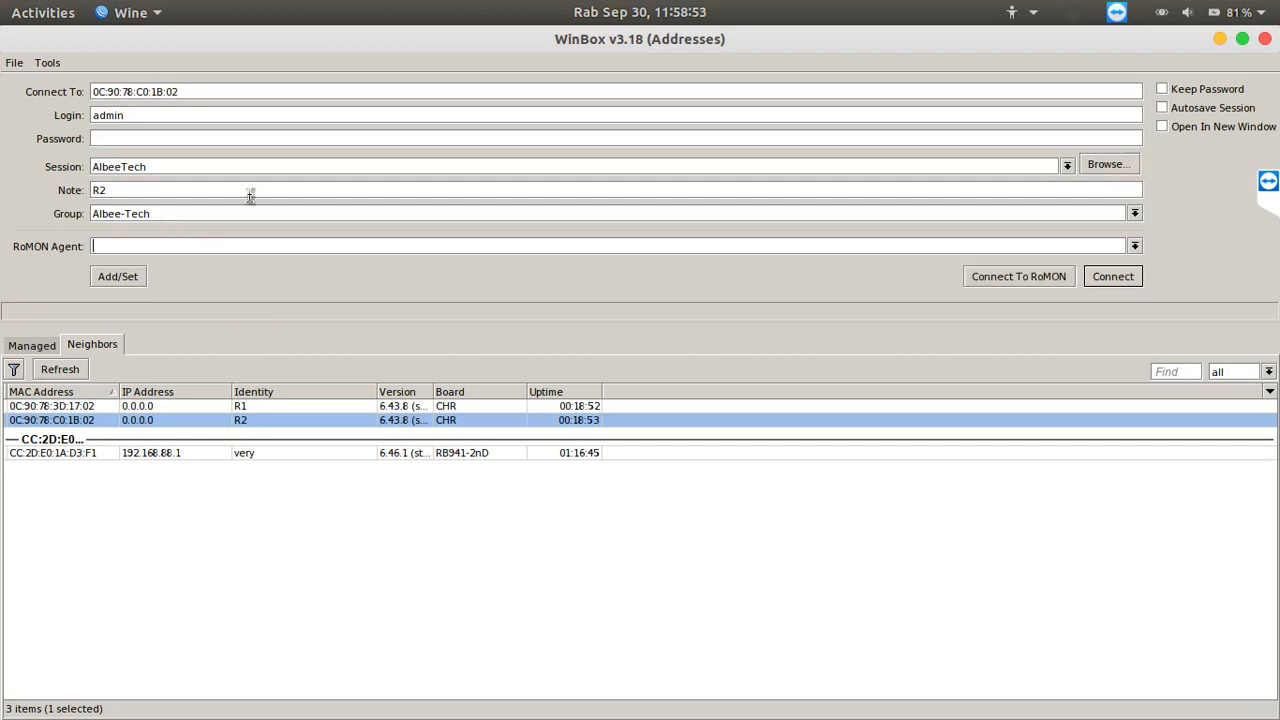
{"action": "left_click", "coordinate": [1112, 277]}
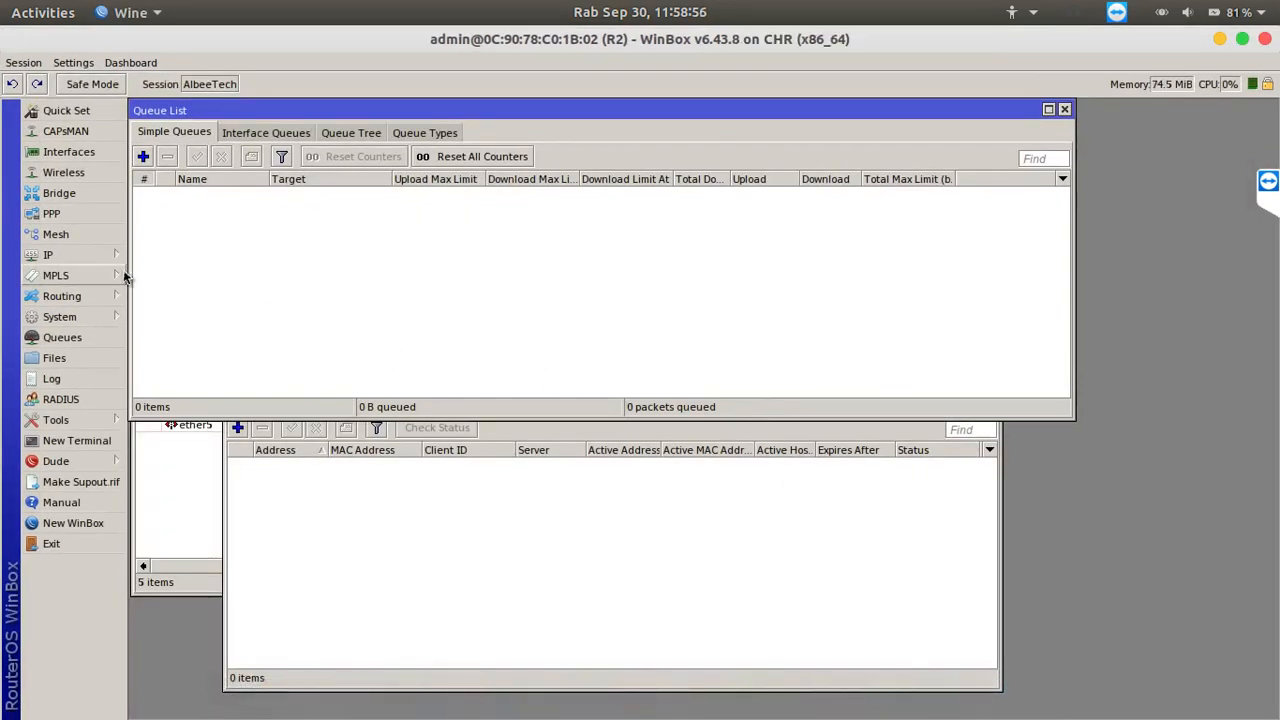
Examine the ether1 and ether2 entries in R2's IP address list and switch to GNS3 to compare the topology
{"action": "left_click", "coordinate": [105, 255]}
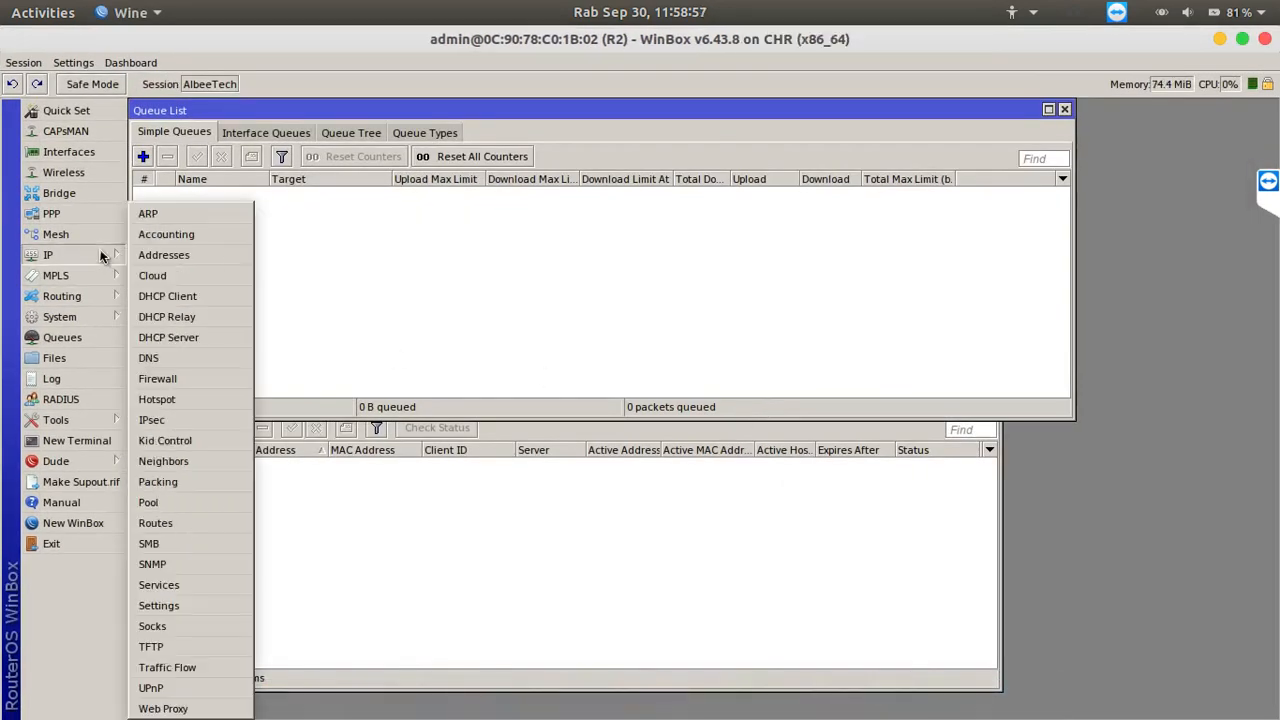
{"action": "left_click", "coordinate": [180, 255]}
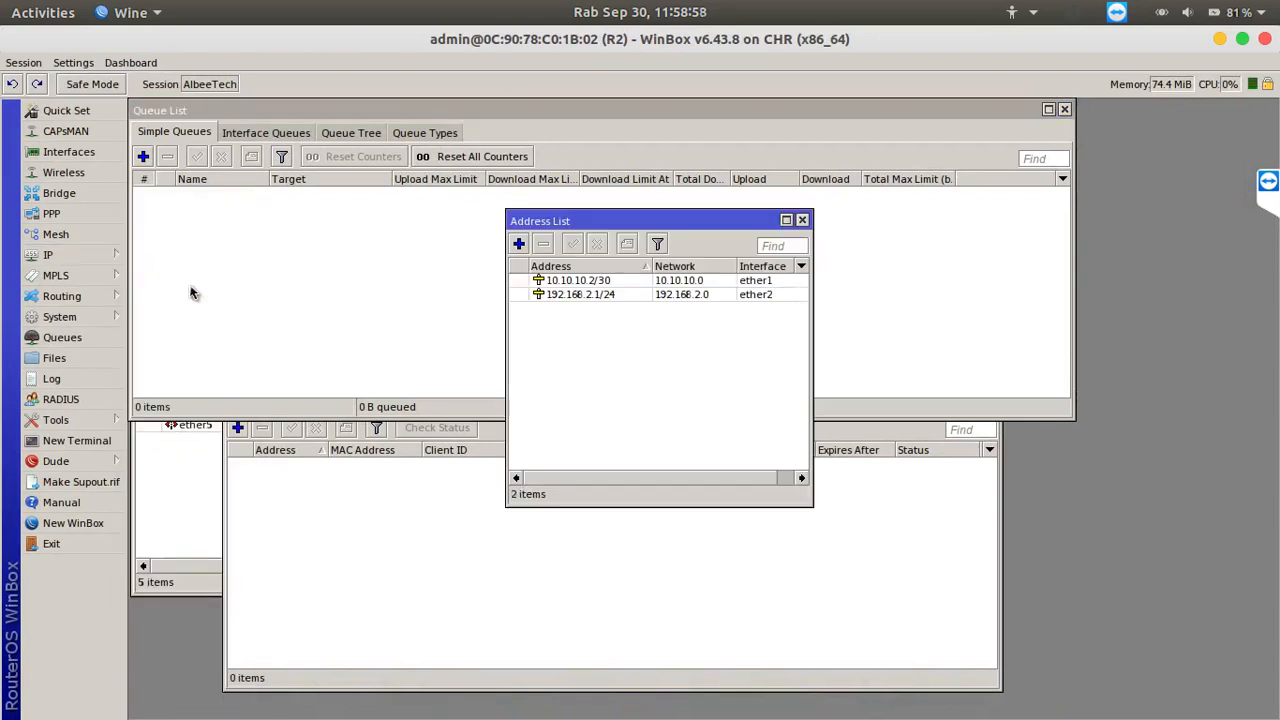
{"action": "left_click", "coordinate": [590, 282]}
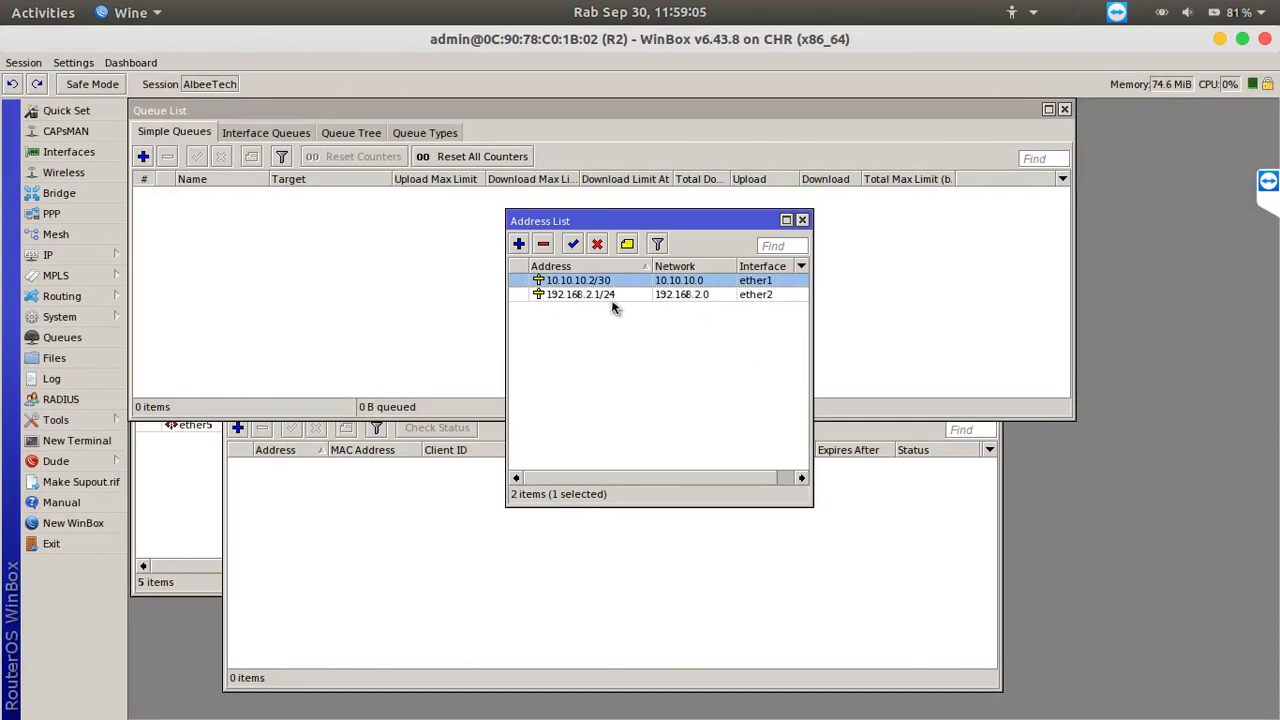
{"action": "left_click", "coordinate": [430, 692]}
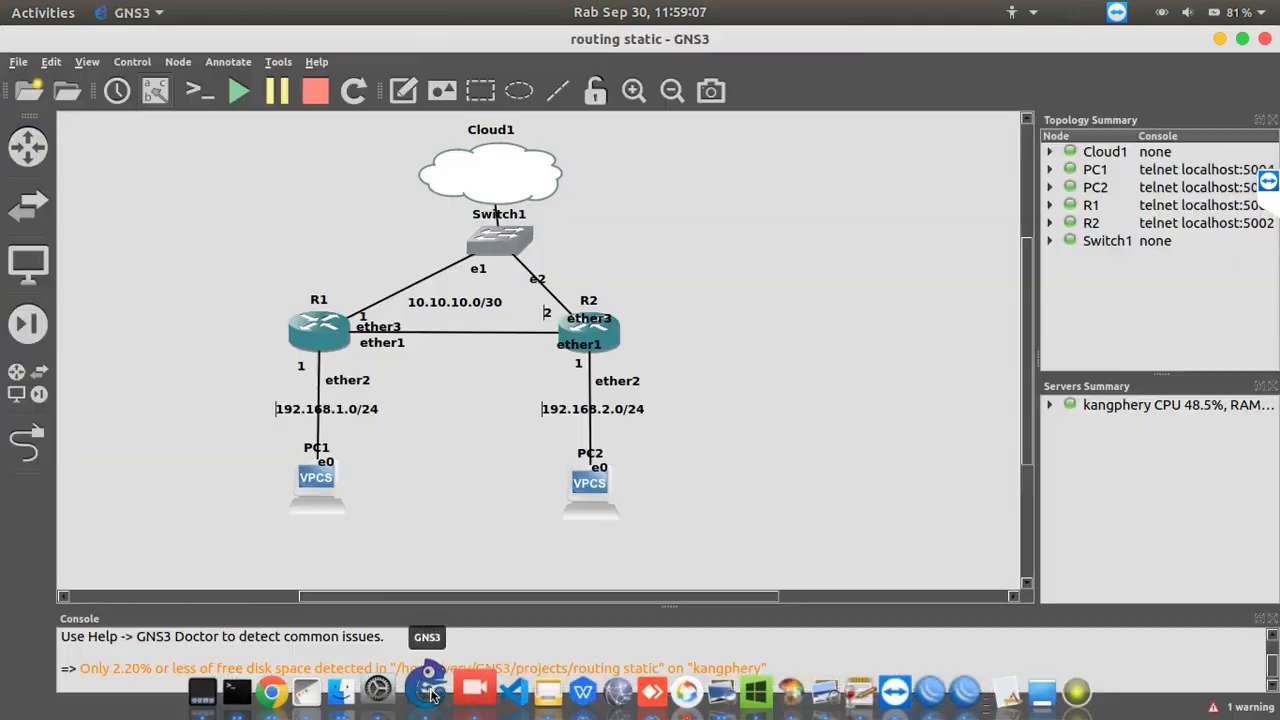
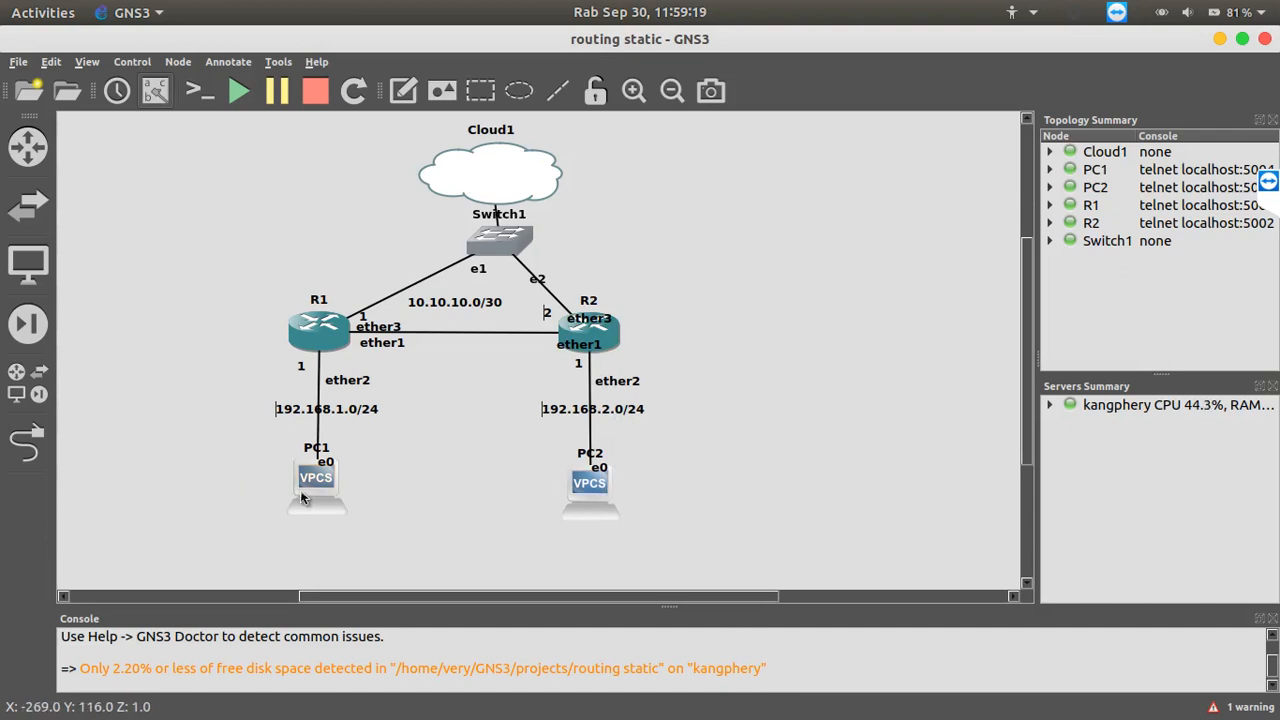
Switch to R1's WinBox session and ping 192.168.1.2 from a new terminal, stopping after a couple of replies
{"action": "mouse_move", "coordinate": [604, 498]}
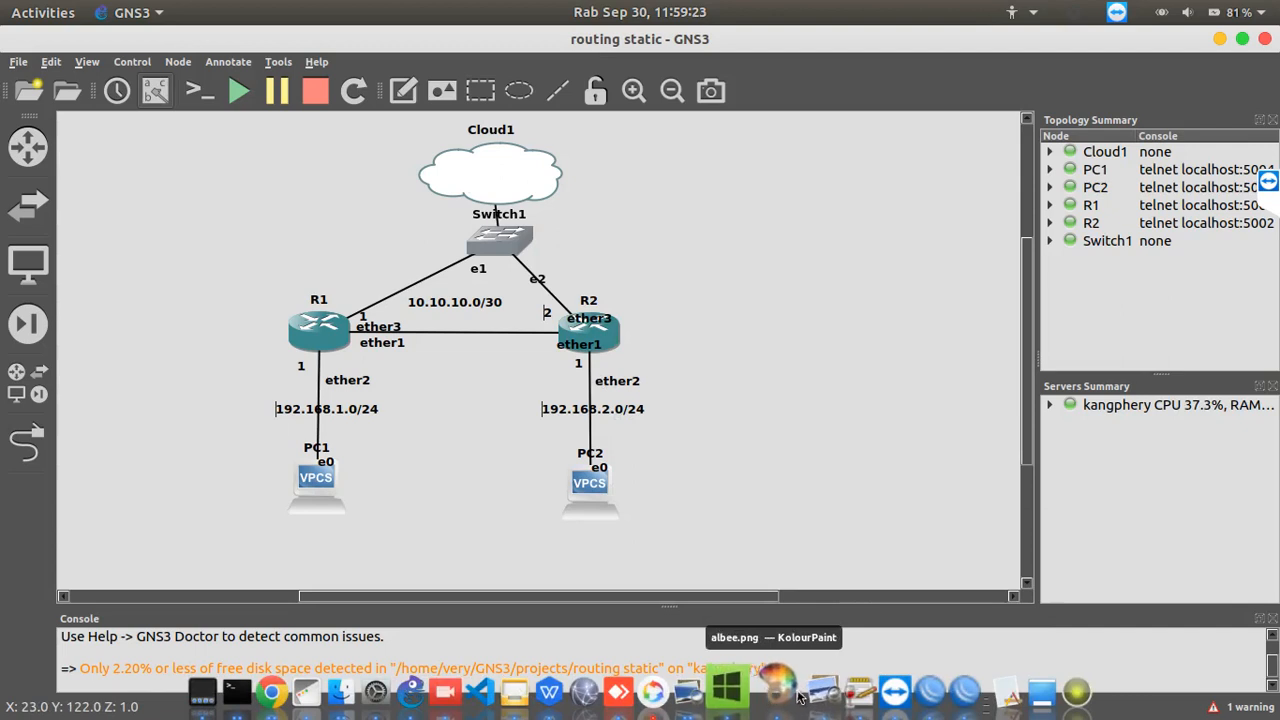
{"action": "left_click", "coordinate": [915, 692]}
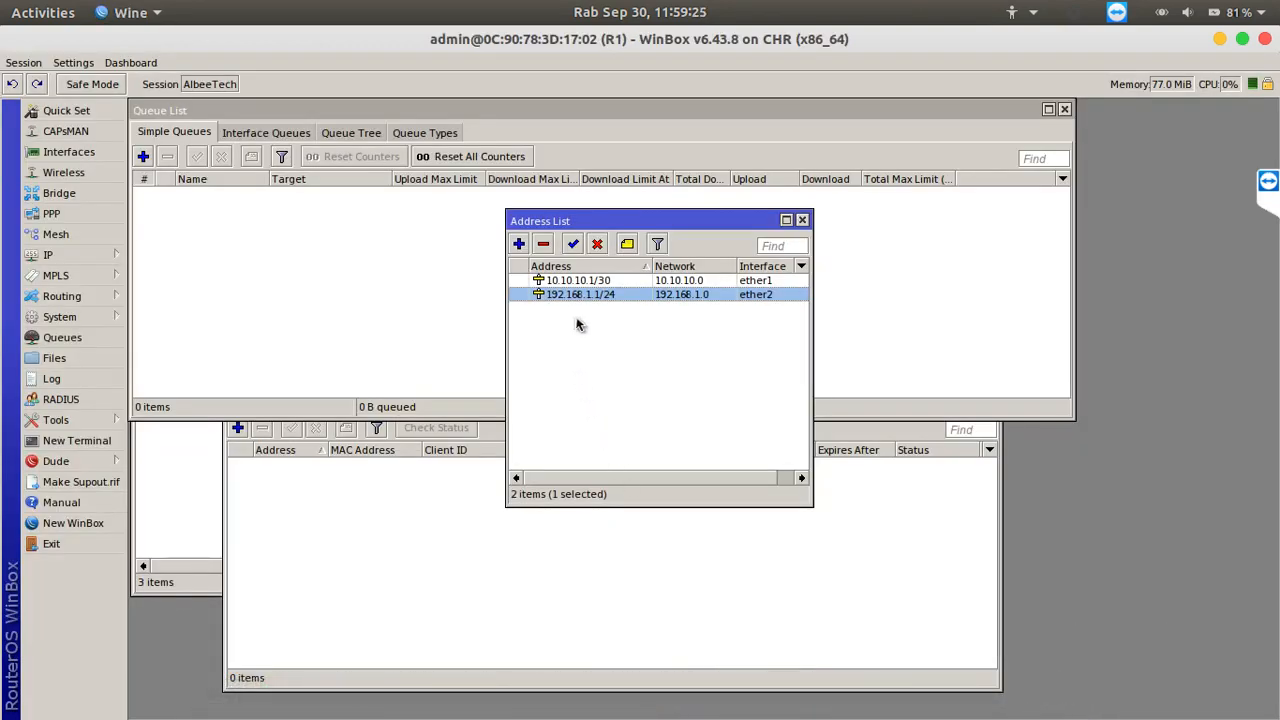
{"action": "left_click", "coordinate": [75, 440]}
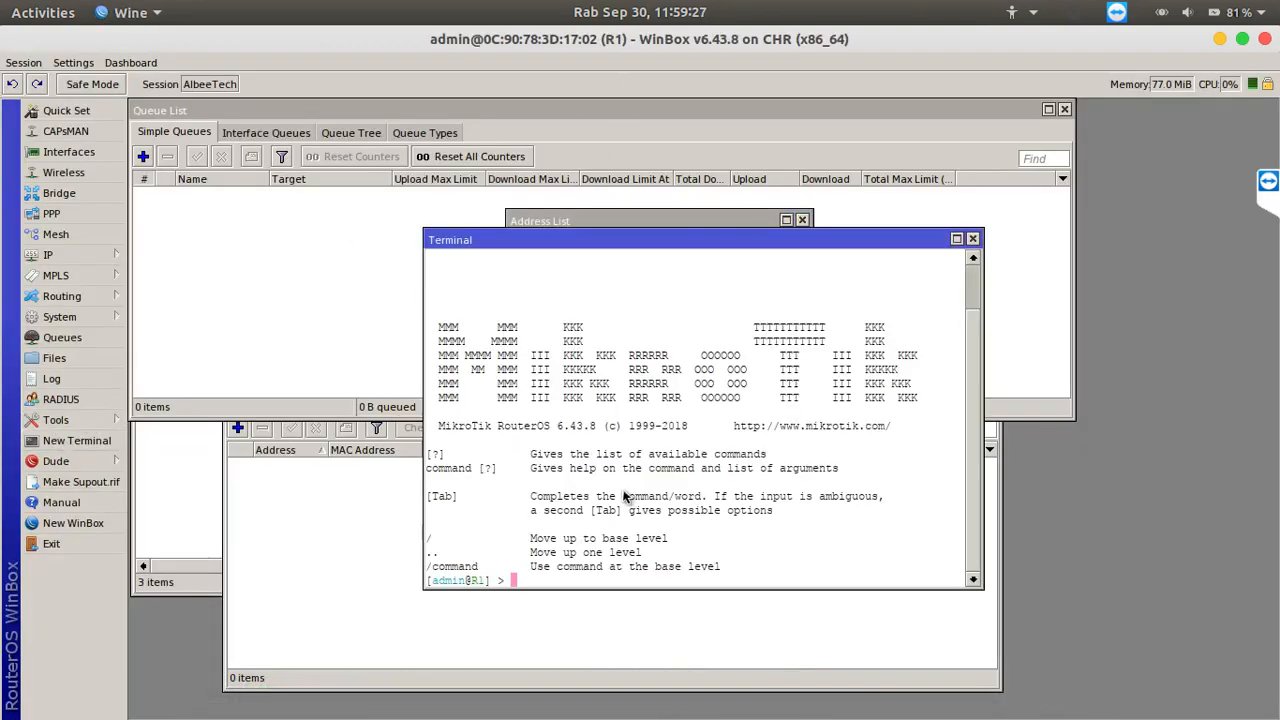
{"action": "type", "text": "ping 192.168.1.1"}
{"action": "key", "text": "Return"}
{"action": "key", "text": "ctrl+c"}
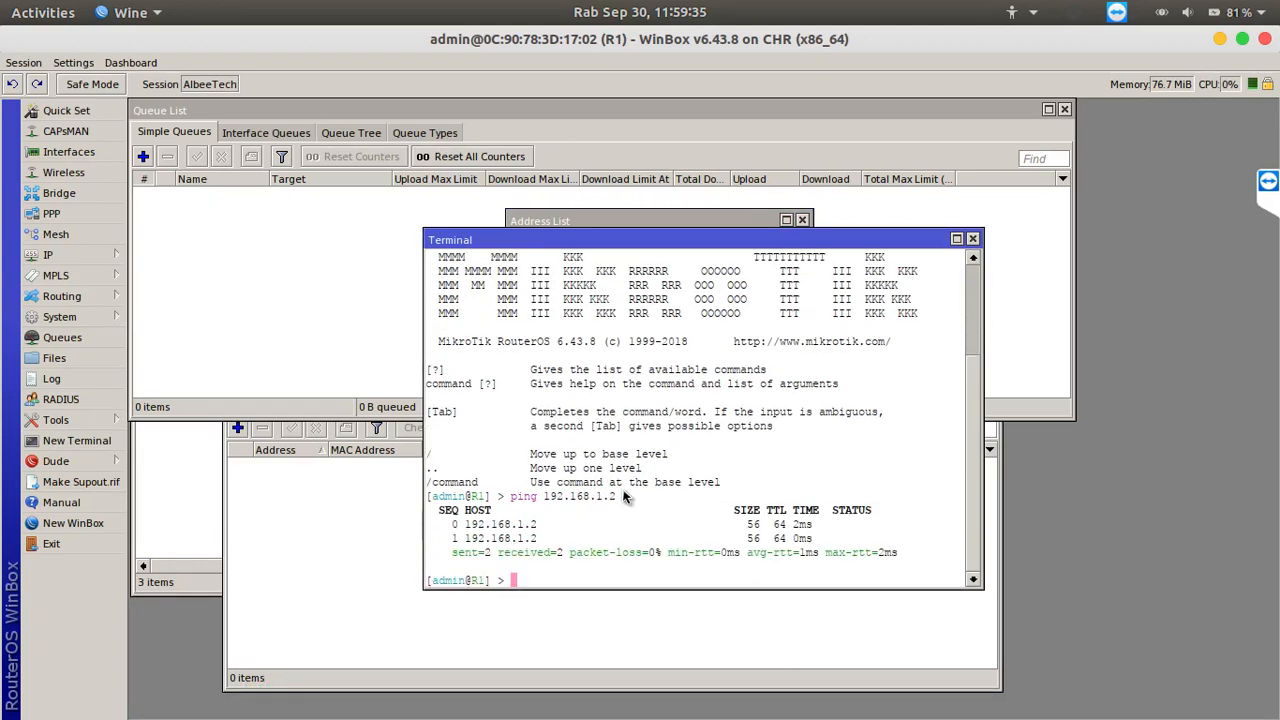
Ping R2's address 10.10.10.2 from R1's terminal
{"action": "key", "text": "Up"}
{"action": "key", "text": "BackSpace"}
{"action": "key", "text": "BackSpace"}
{"action": "key", "text": "BackSpace"}
{"action": "key", "text": "BackSpace"}
{"action": "key", "text": "BackSpace"}
{"action": "key", "text": "BackSpace"}
{"action": "type", "text": "10.10.10.2"}
{"action": "key", "text": "Return"}
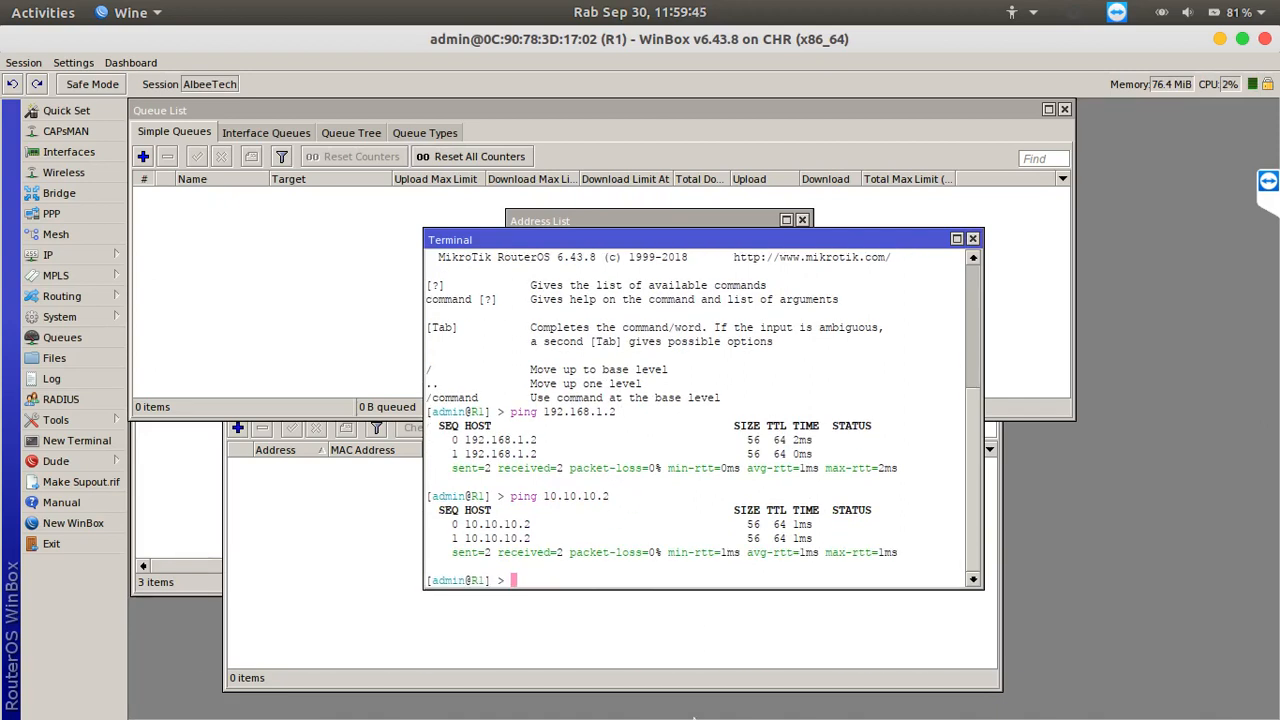
Switch to R2's WinBox session and ping 10.10.10.1 from a new terminal, stopping after a couple of replies
{"action": "left_click", "coordinate": [960, 690]}
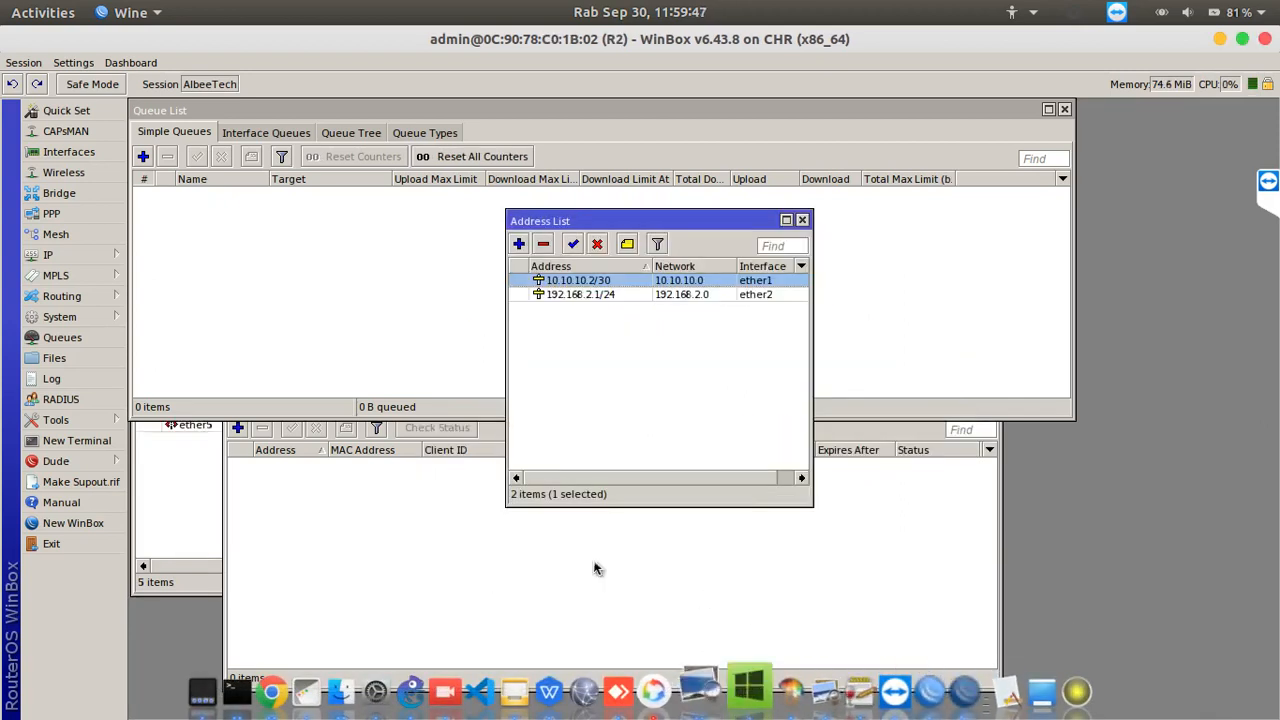
{"action": "left_click", "coordinate": [66, 445]}
{"action": "type", "text": "ping 10"}
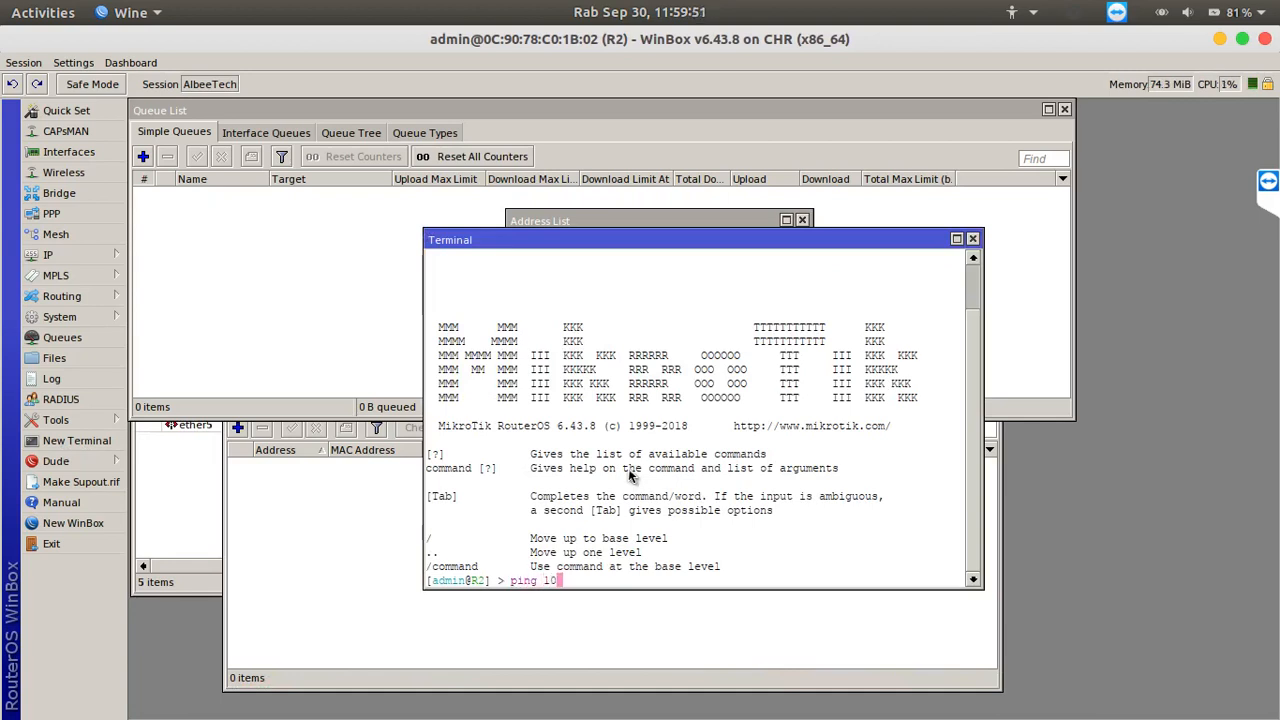
{"action": "type", "text": ".10.10.1"}
{"action": "key", "text": "Return"}
{"action": "key", "text": "ctrl+c"}
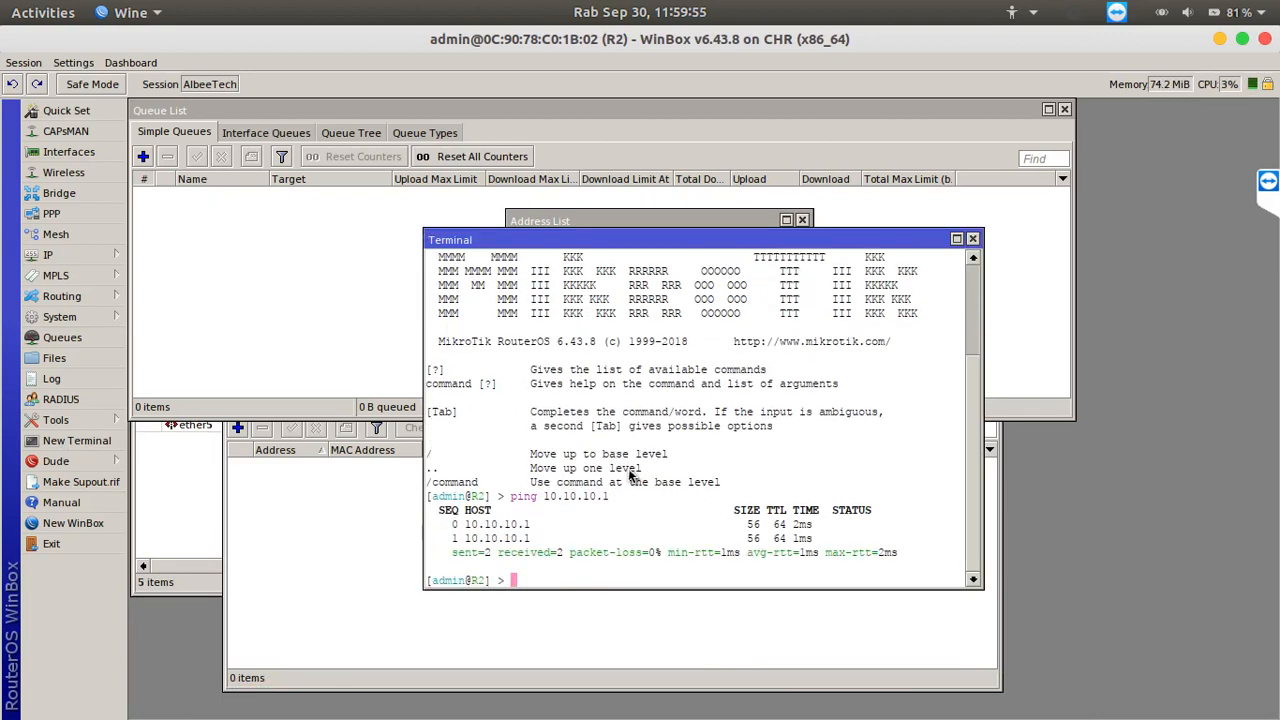
Ping PC2's address 192.168.2.2 from R2's terminal, stopping after a couple of replies
{"action": "type", "text": "ping 192.168.2.2"}
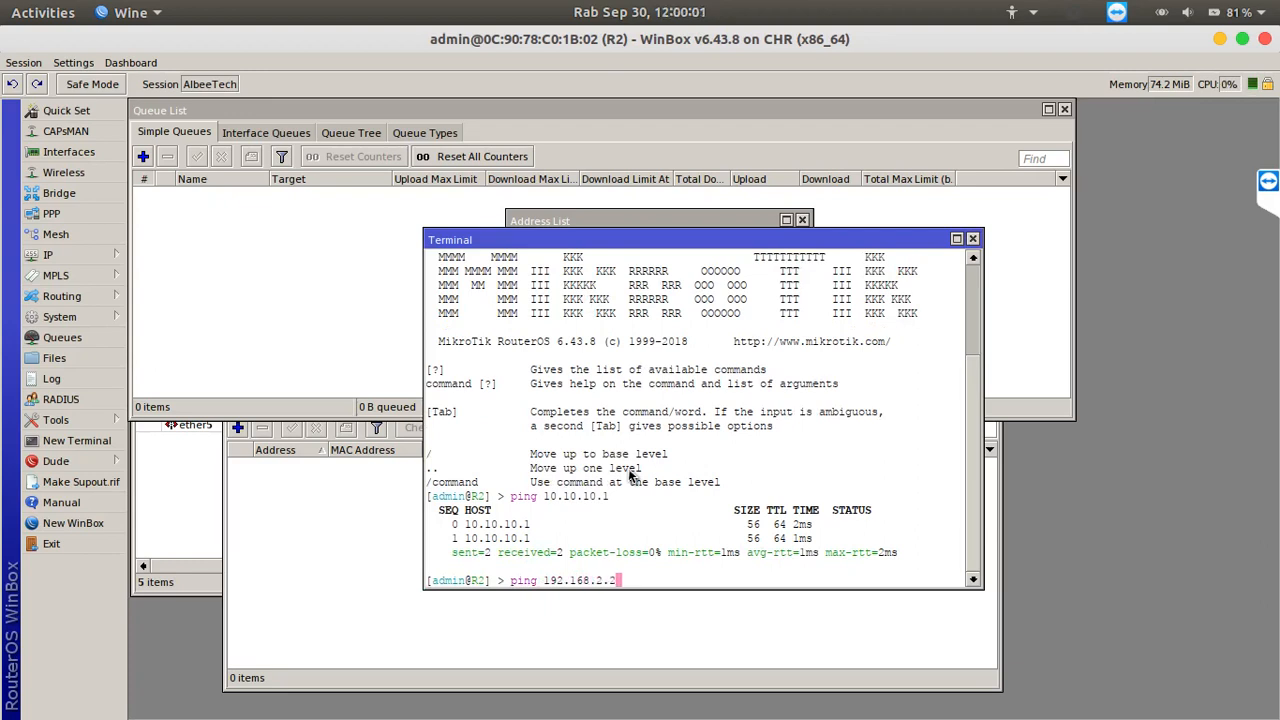
{"action": "key", "text": "Return"}
{"action": "key", "text": "ctrl+c"}
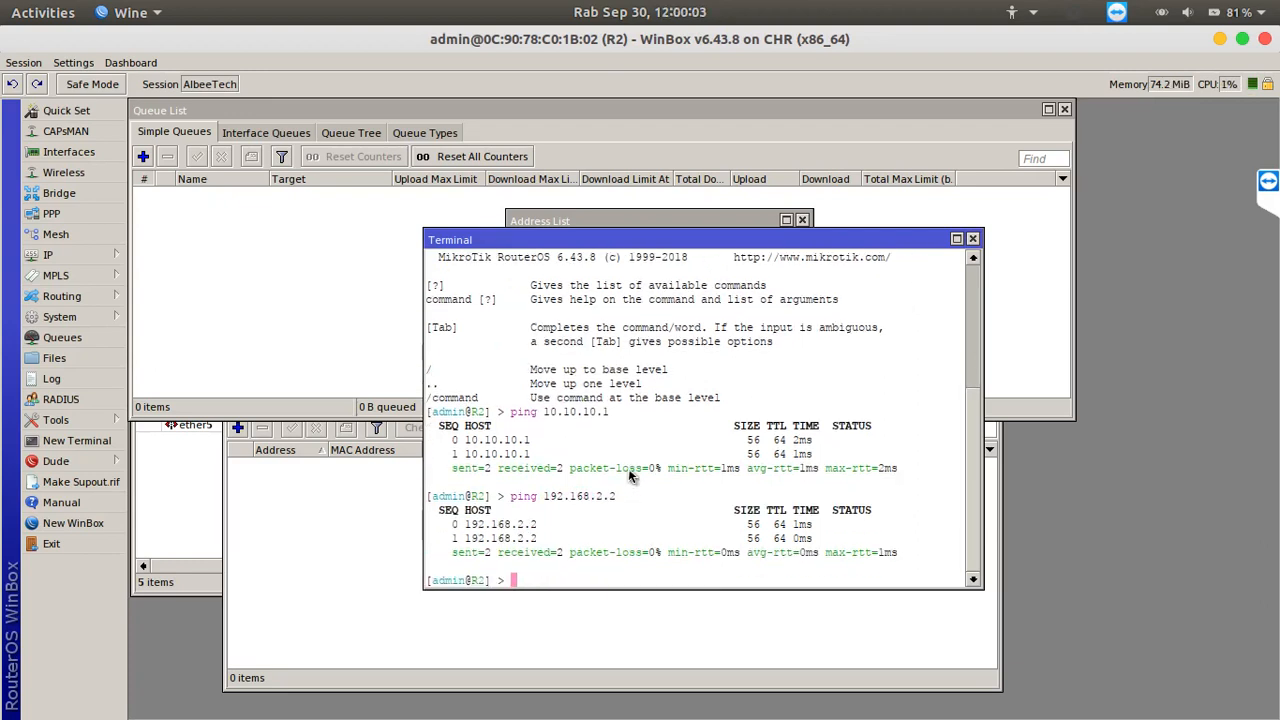
Revisit R1's ping results and switch to GNS3 to review the networks between the routers and PCs
{"action": "mouse_move", "coordinate": [770, 700]}
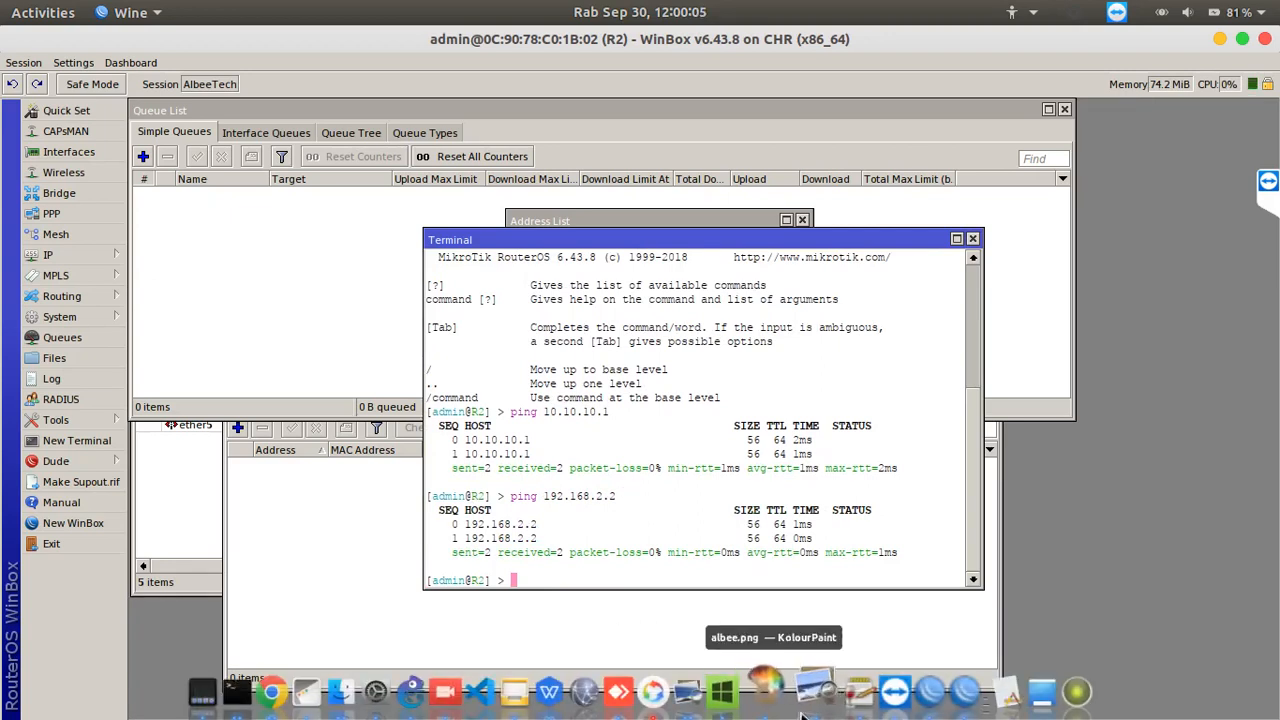
{"action": "left_click", "coordinate": [905, 688]}
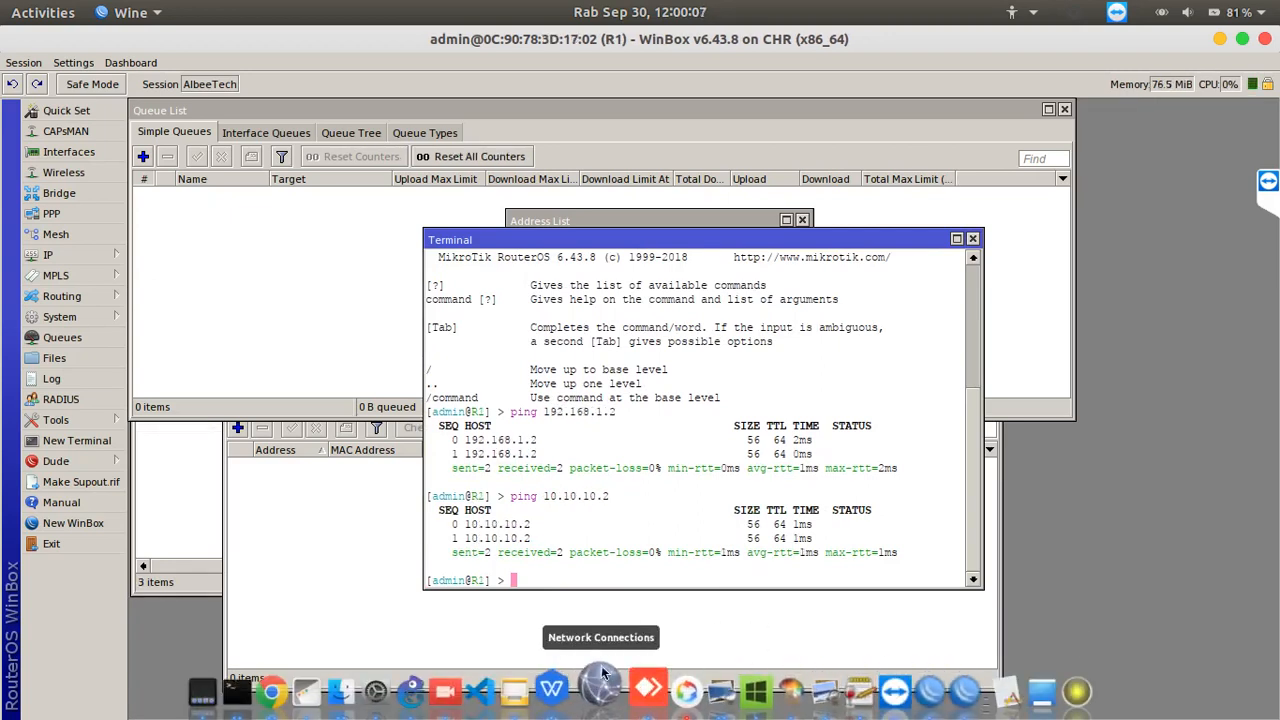
{"action": "left_click", "coordinate": [410, 690]}
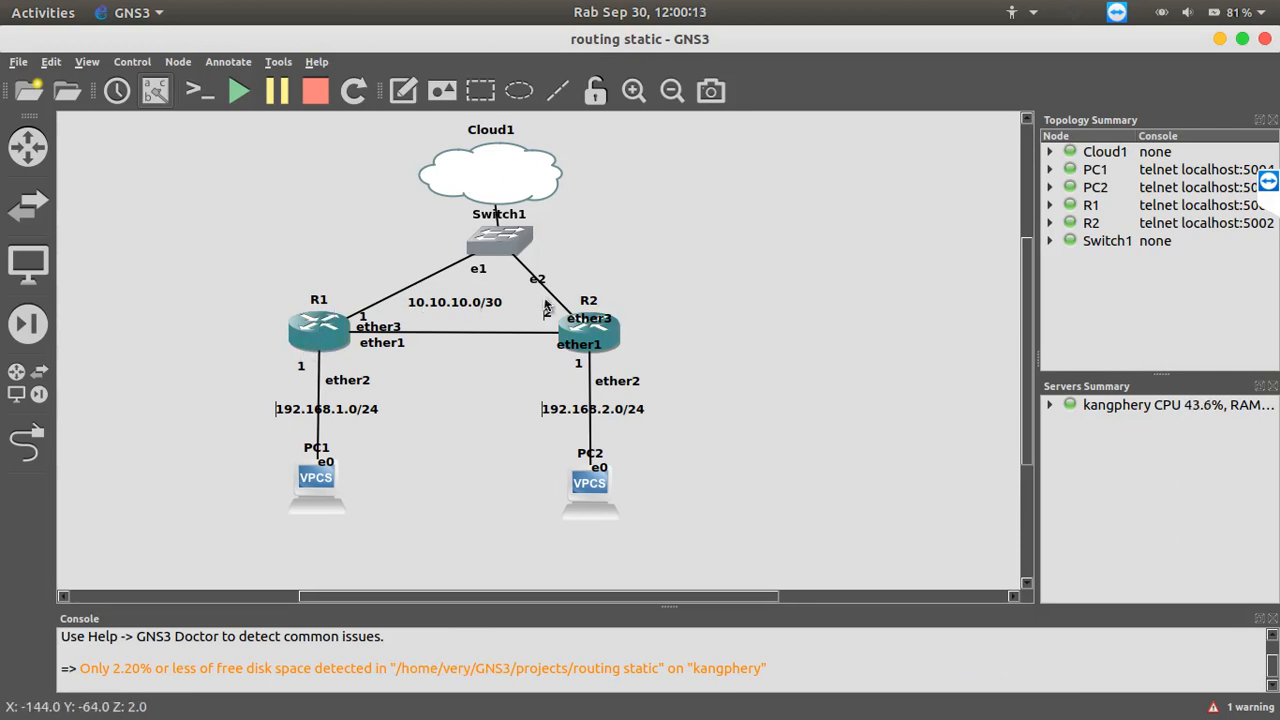
{"action": "mouse_move", "coordinate": [294, 471]}
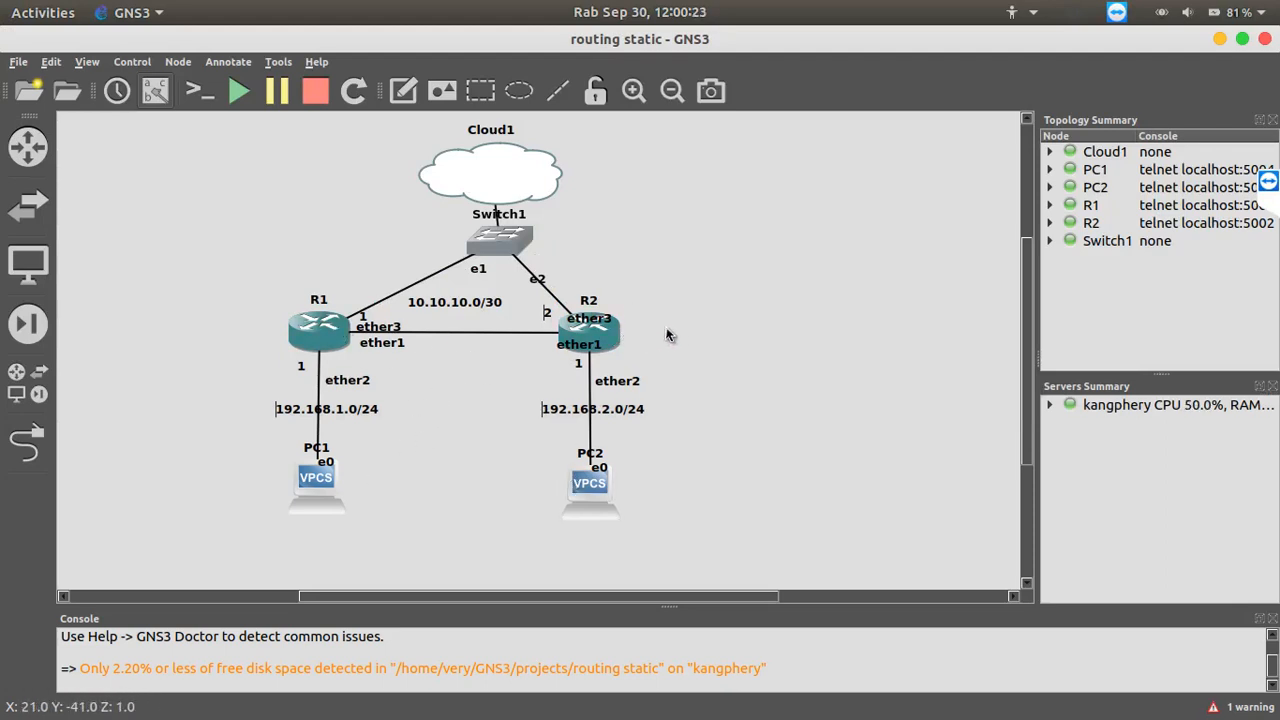
Return to R1's WinBox session and examine the destination and gateway of its static route to 192.168.2.0/24
{"action": "mouse_move", "coordinate": [830, 690]}
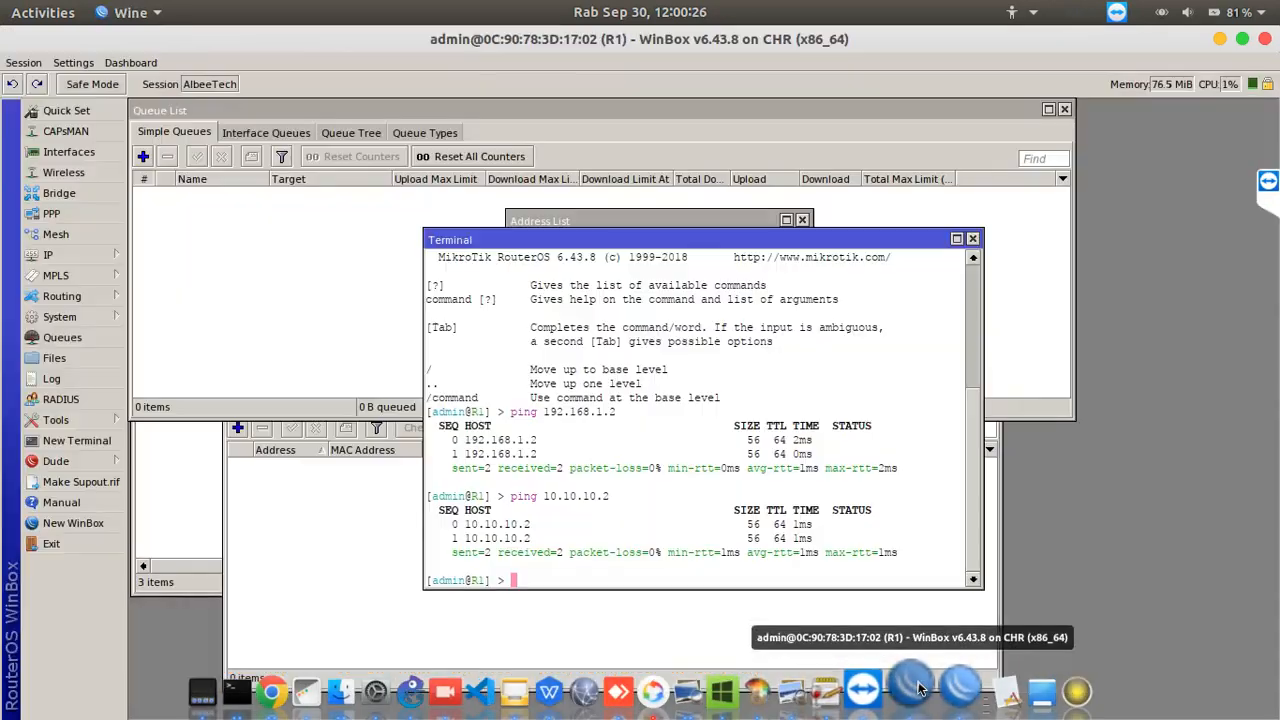
{"action": "left_click", "coordinate": [900, 690]}
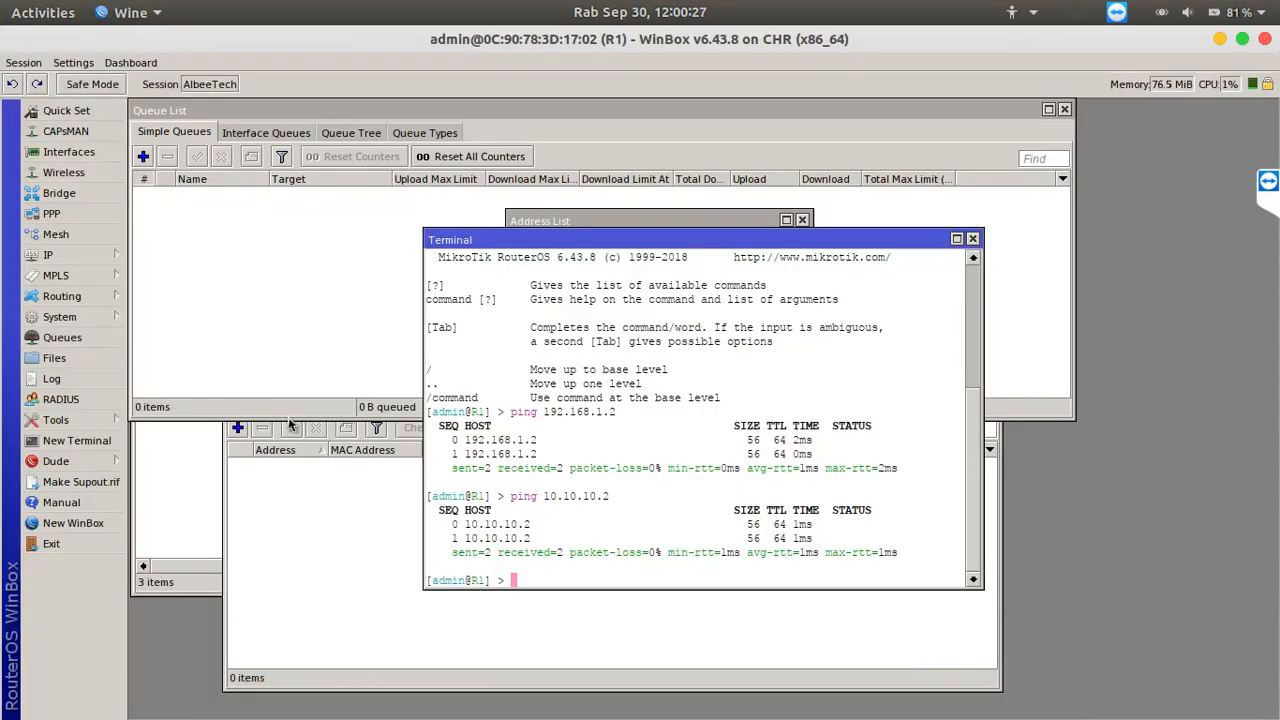
{"action": "left_click", "coordinate": [81, 257]}
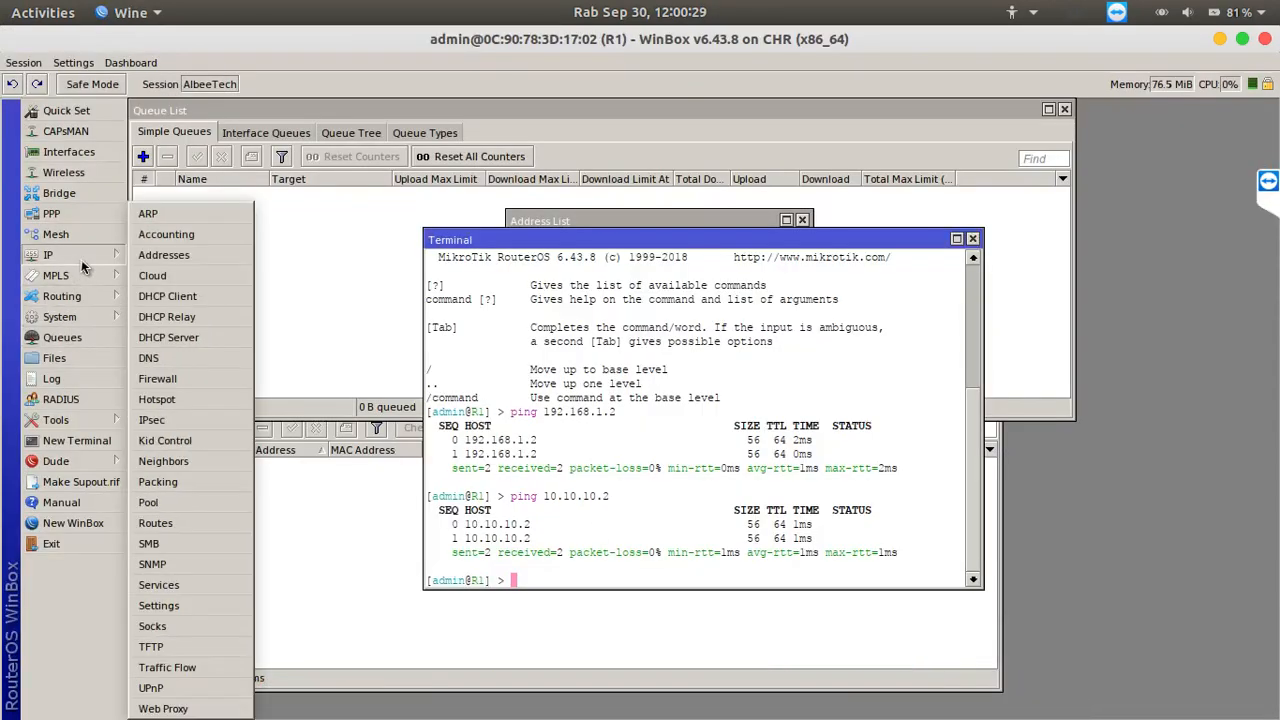
{"action": "left_click", "coordinate": [158, 524]}
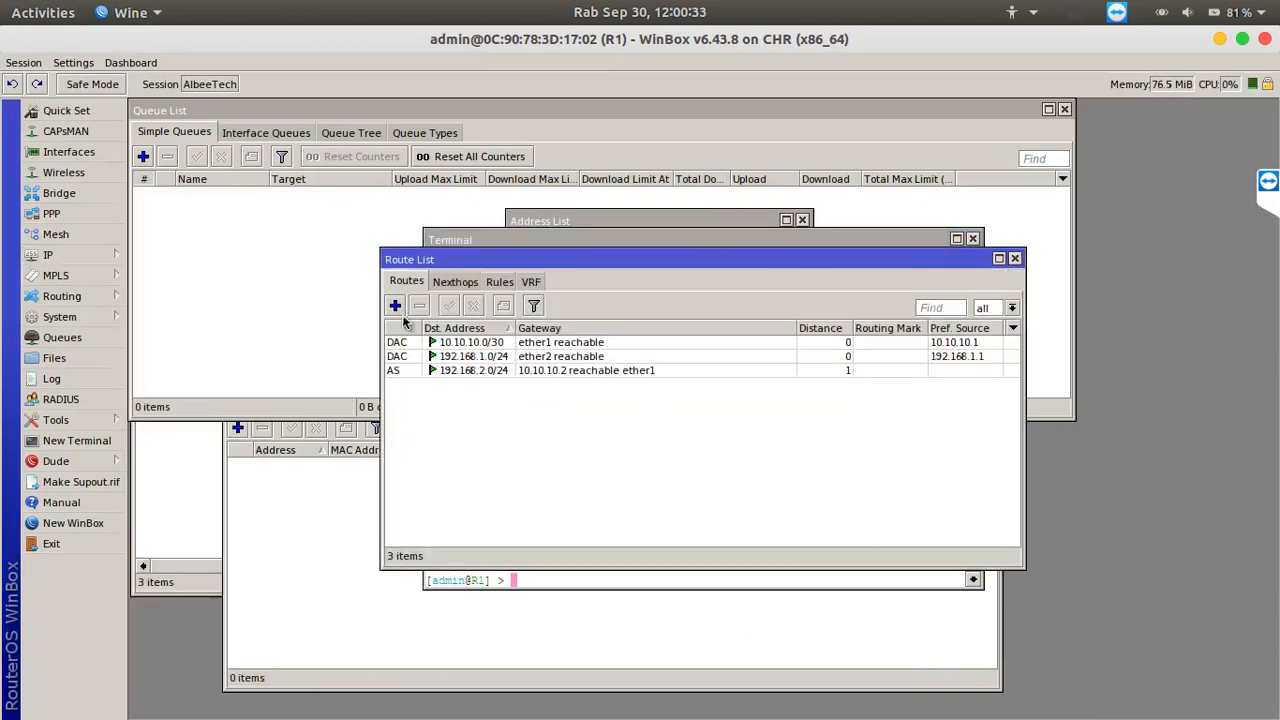
{"action": "double_click", "coordinate": [450, 371]}
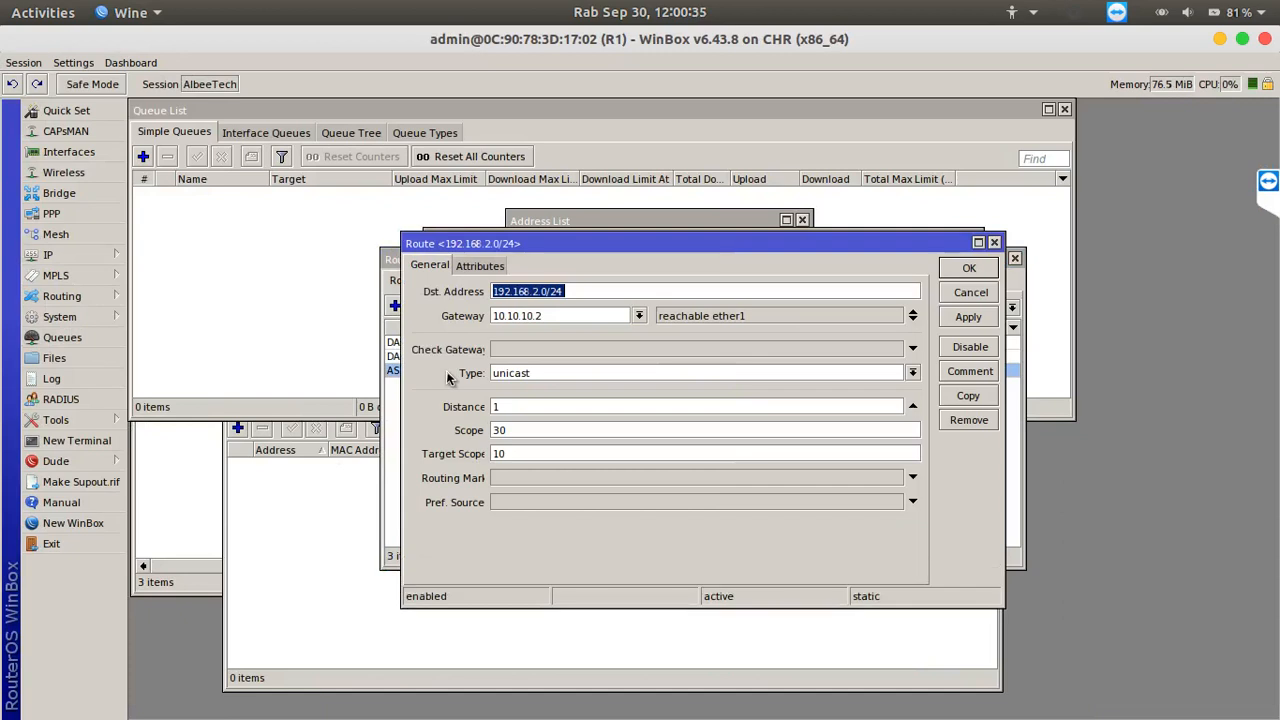
{"action": "left_click", "coordinate": [494, 291]}
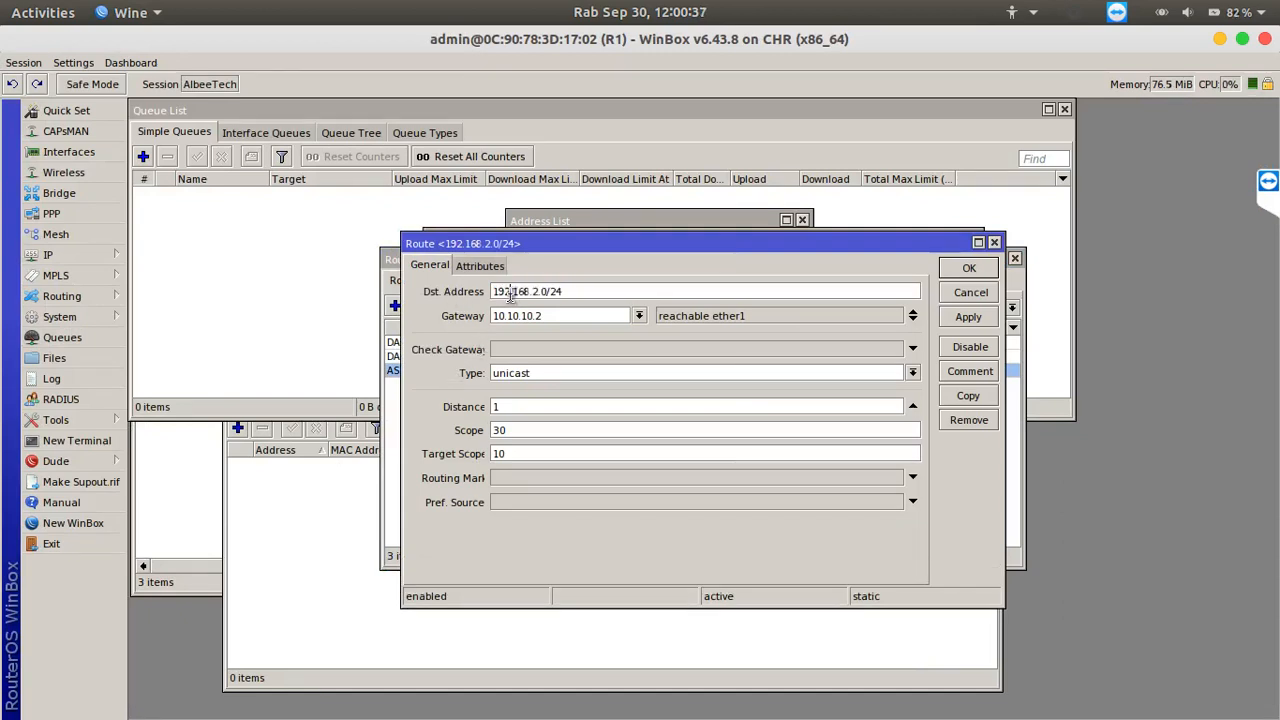
{"action": "mouse_move", "coordinate": [494, 291]}
{"action": "left_mouse_down"}
{"action": "mouse_move", "coordinate": [597, 293]}
{"action": "mouse_move", "coordinate": [567, 315]}
{"action": "mouse_move", "coordinate": [482, 312]}
{"action": "left_mouse_up"}
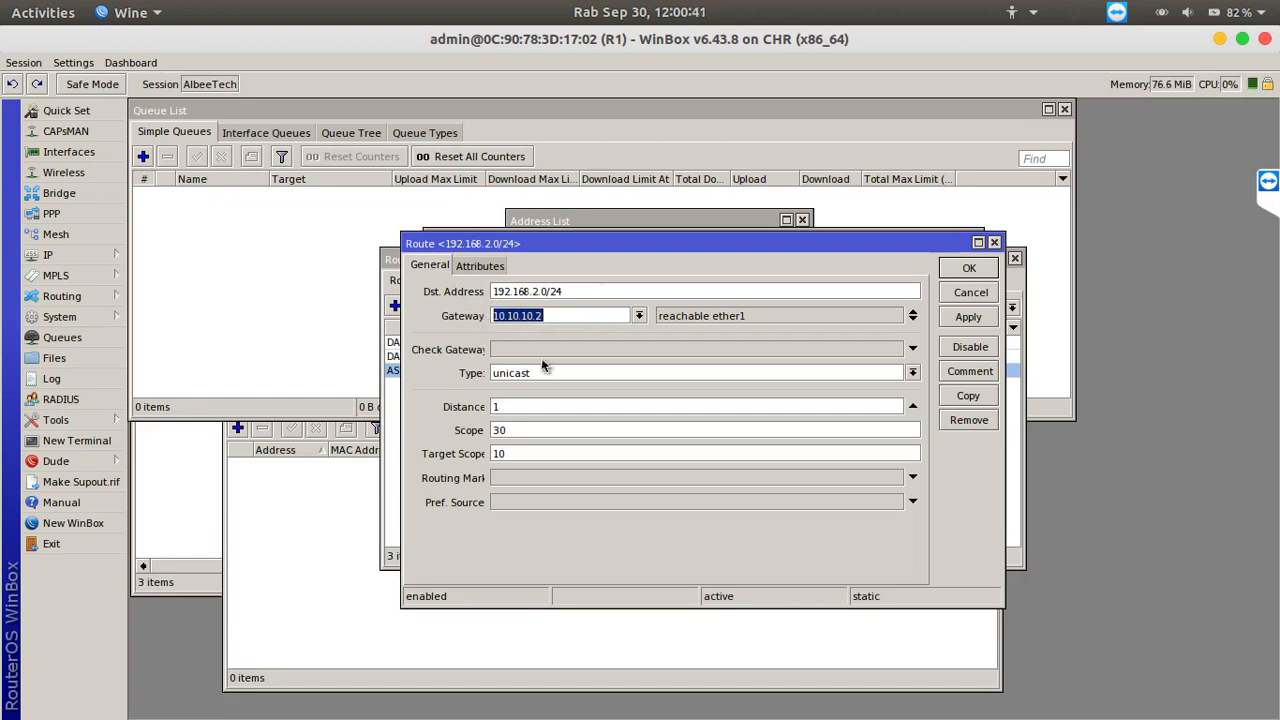
{"action": "left_click", "coordinate": [967, 268]}
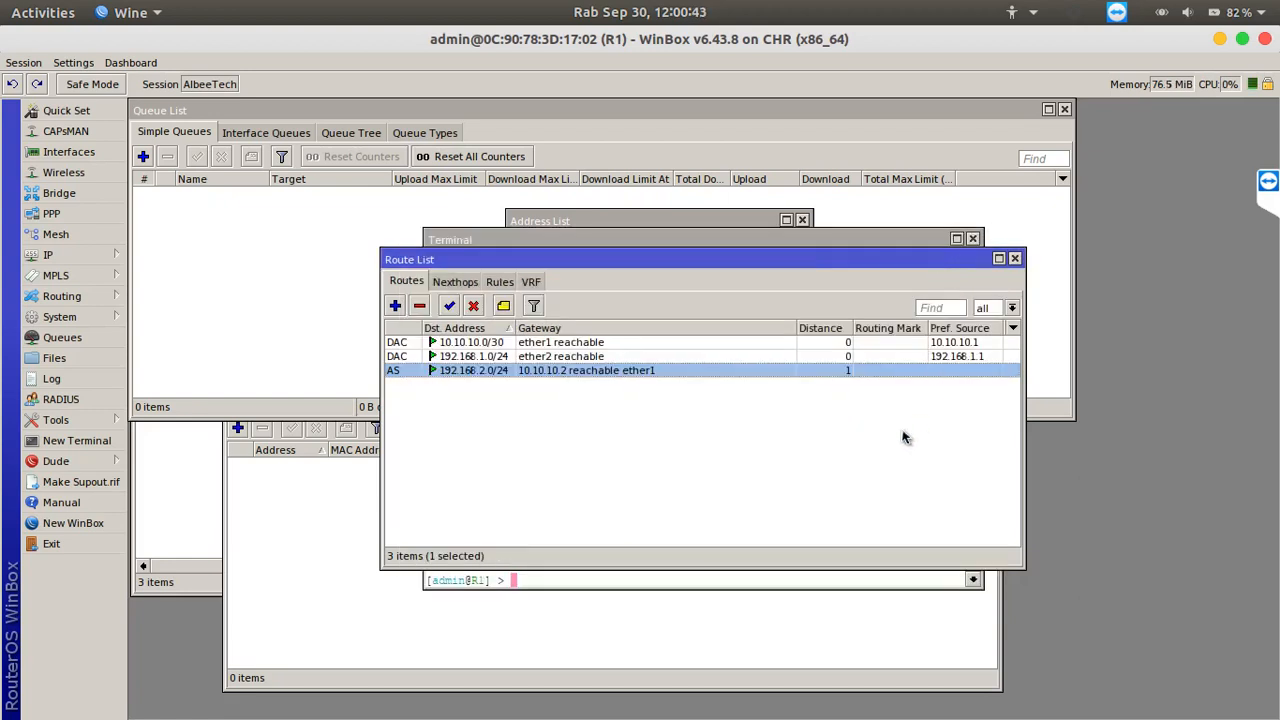
Switch to R2's WinBox session and examine the destination and gateway of its static route to 192.168.1.0/24
{"action": "left_click", "coordinate": [945, 690]}
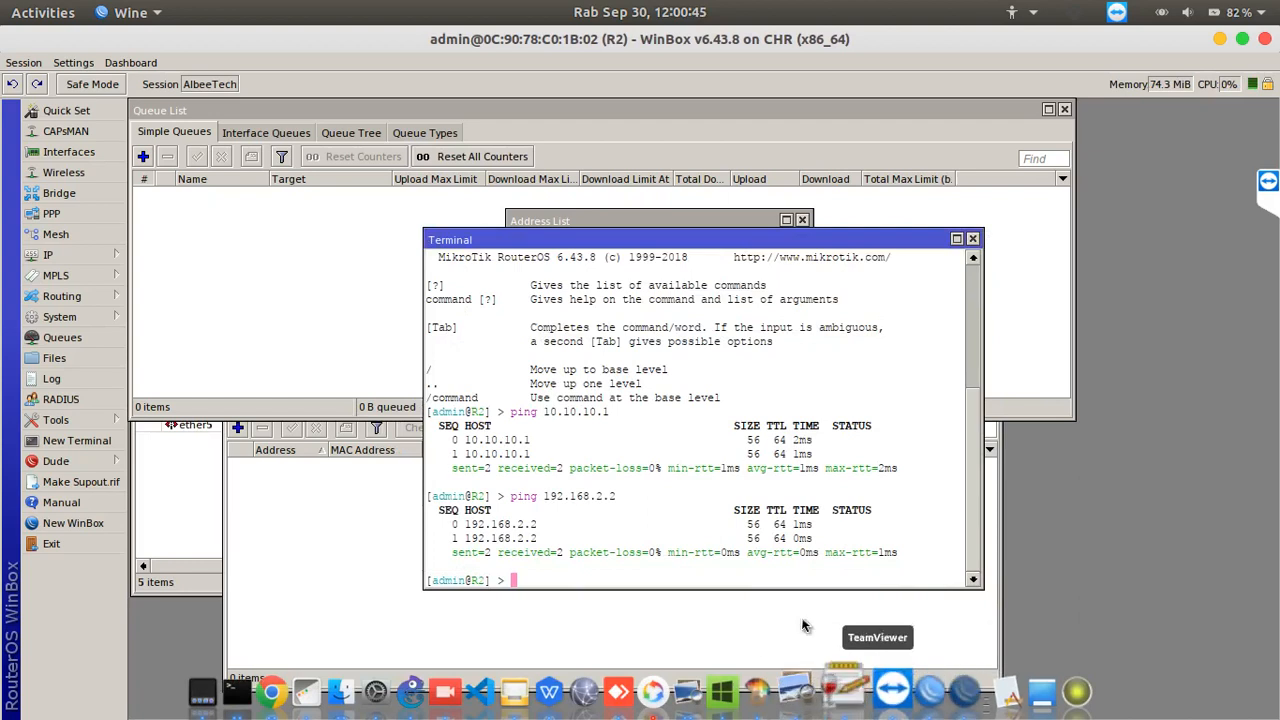
{"action": "left_click", "coordinate": [74, 261]}
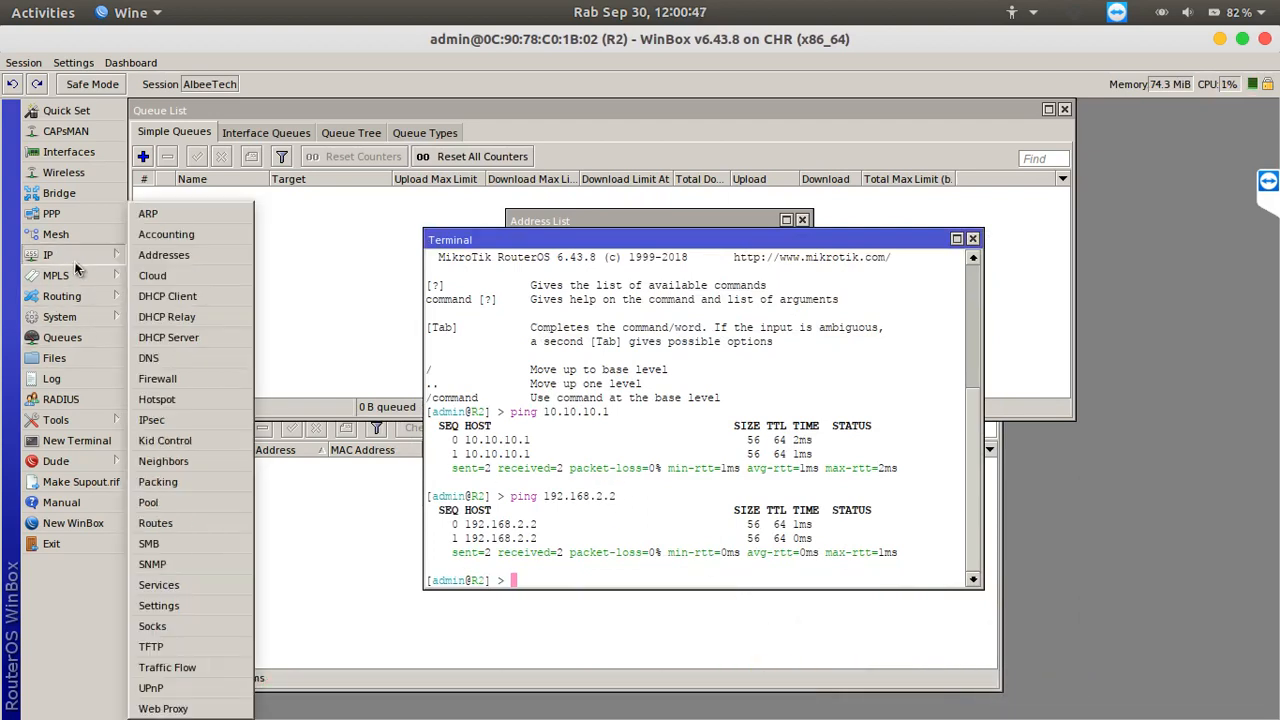
{"action": "left_click", "coordinate": [185, 523]}
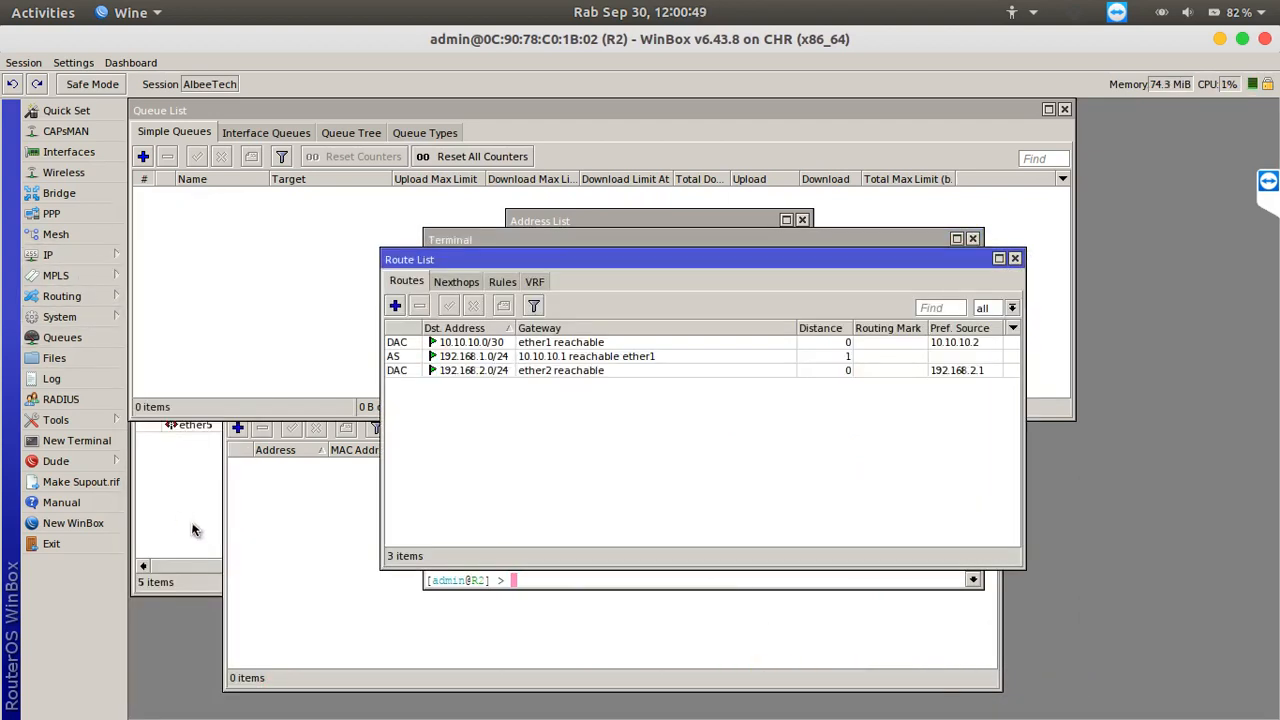
{"action": "double_click", "coordinate": [405, 357]}
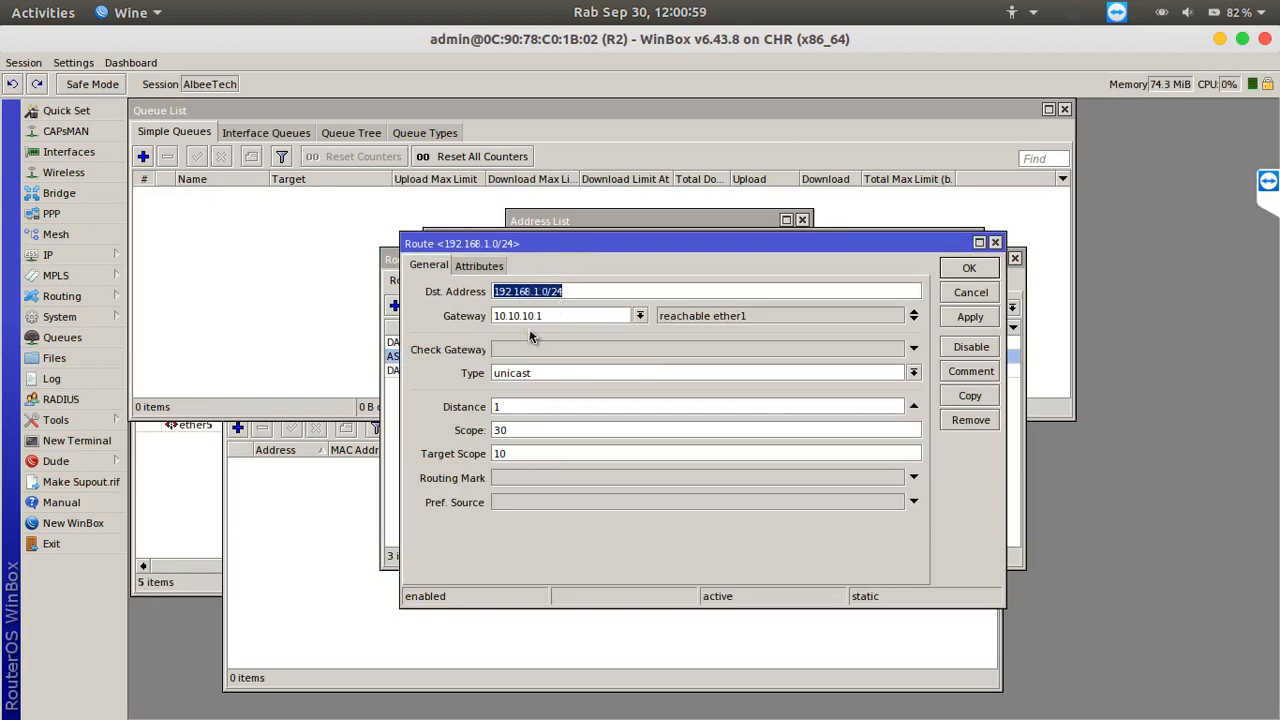
{"action": "left_click", "coordinate": [966, 270]}
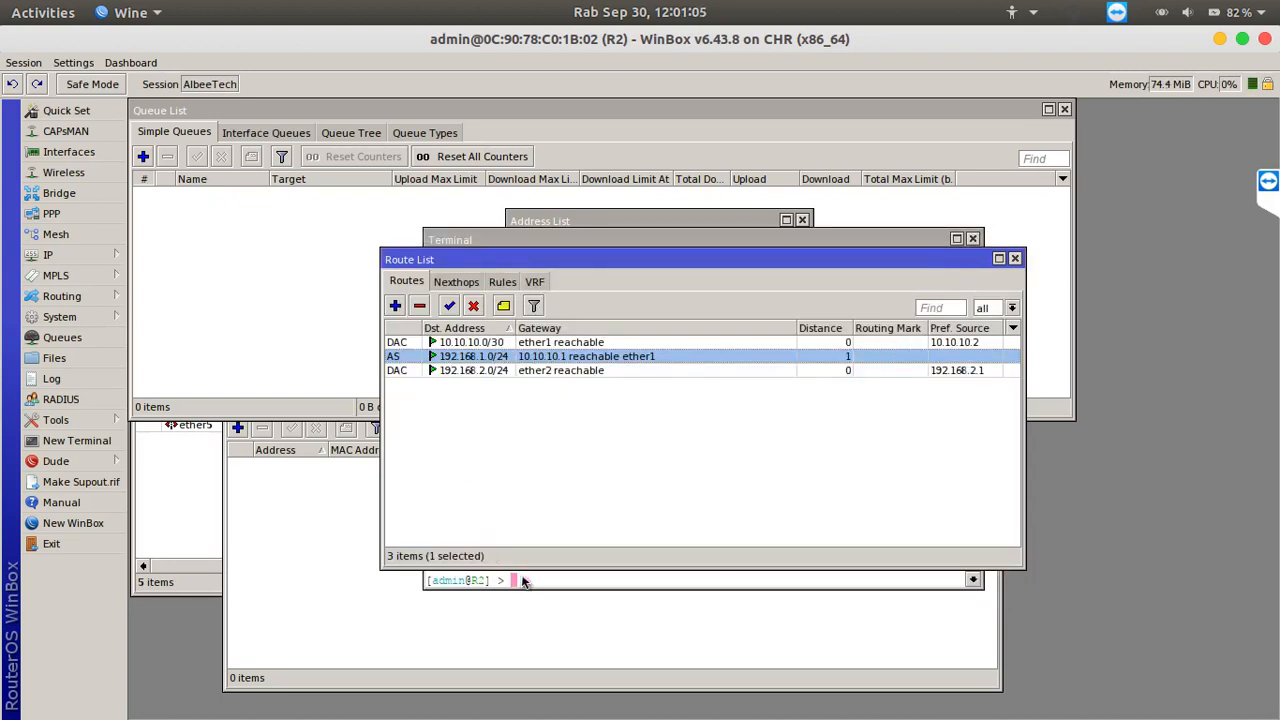
Ping PC1's address 192.168.1.2 from R2's terminal to test the static route
{"action": "left_click", "coordinate": [558, 578]}
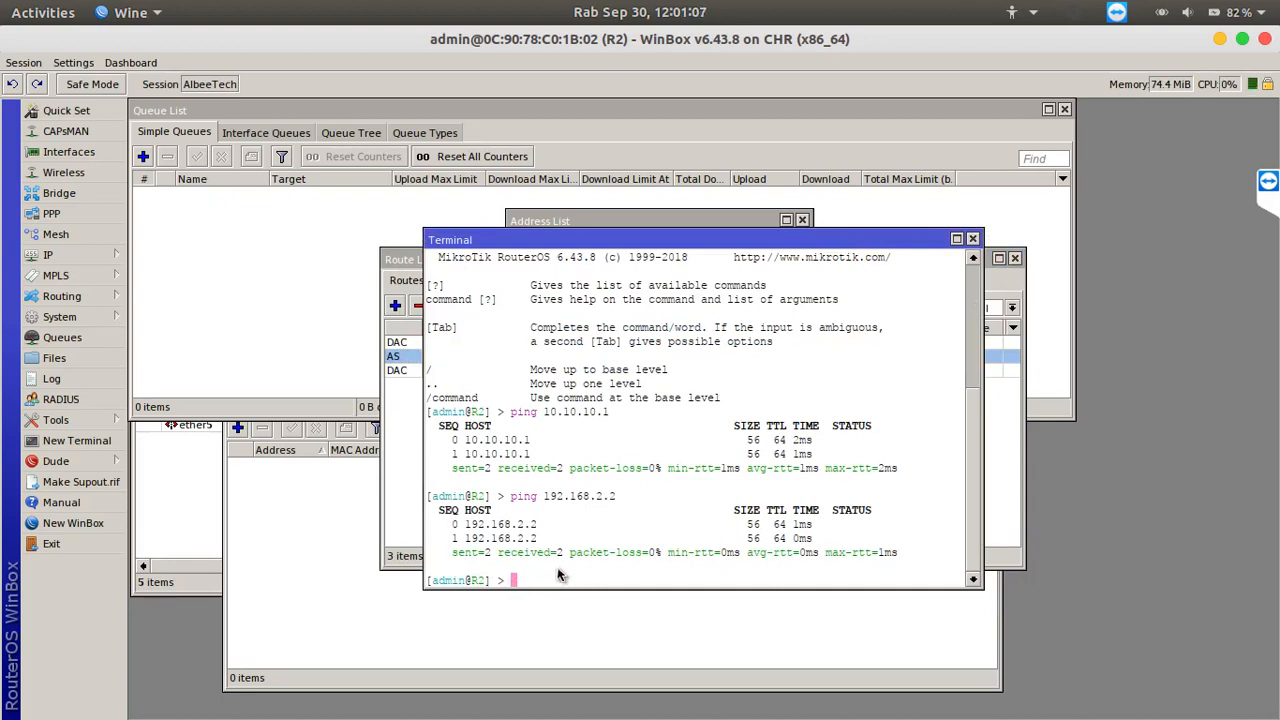
{"action": "type", "text": "ping 192.168.1.2"}
{"action": "key", "text": "Return"}
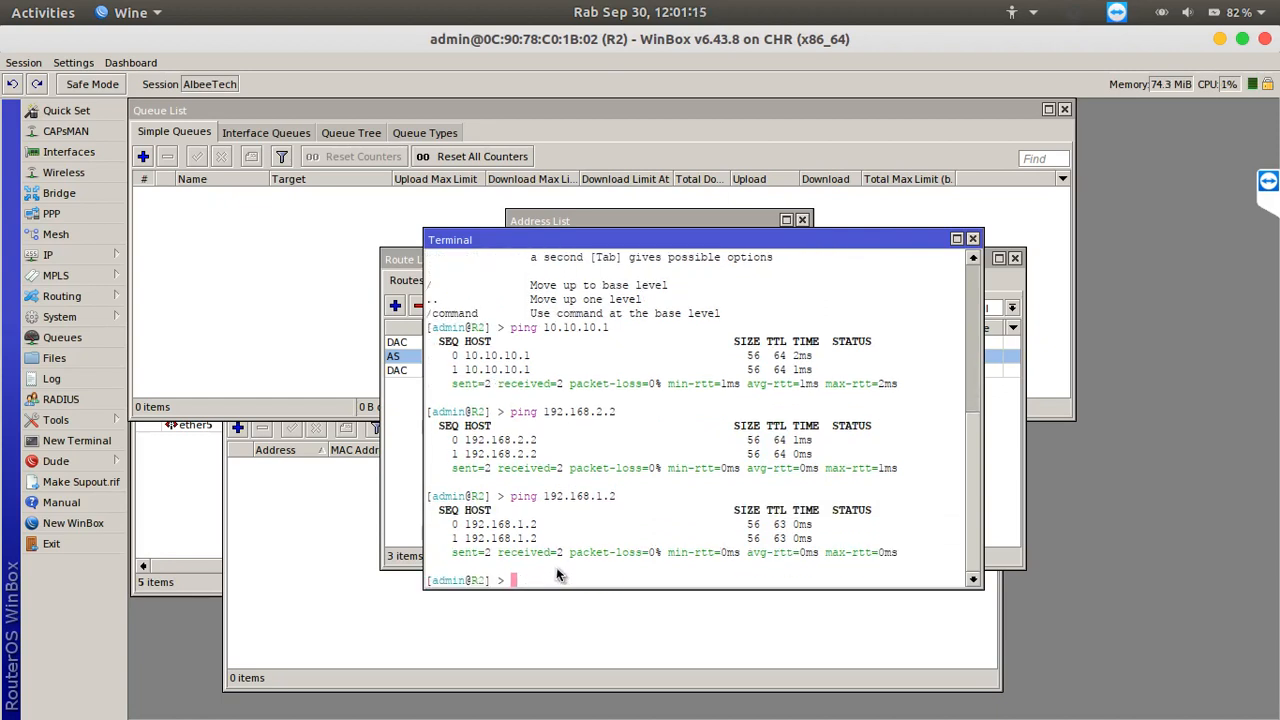
Switch to R1's WinBox session and ping PC2's address 192.168.2.2 from its terminal, stopping after a couple of replies
{"action": "mouse_move", "coordinate": [670, 706]}
{"action": "left_click", "coordinate": [912, 685]}
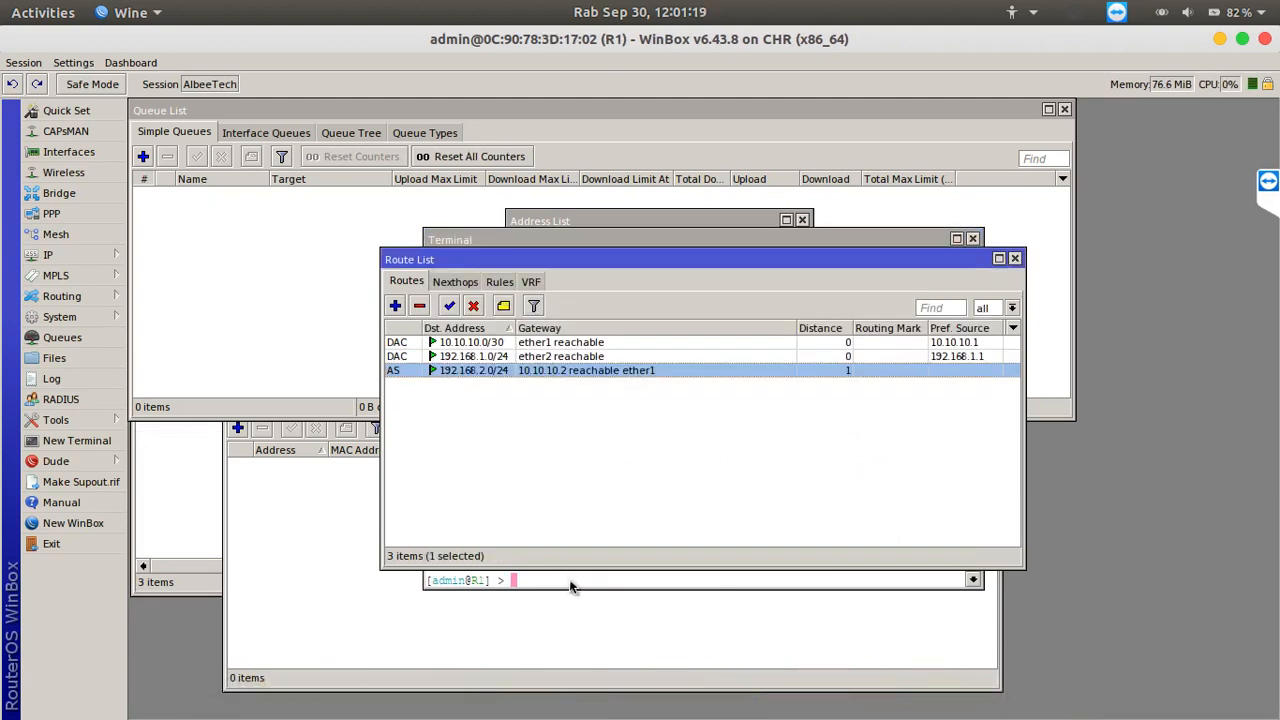
{"action": "left_click", "coordinate": [570, 585]}
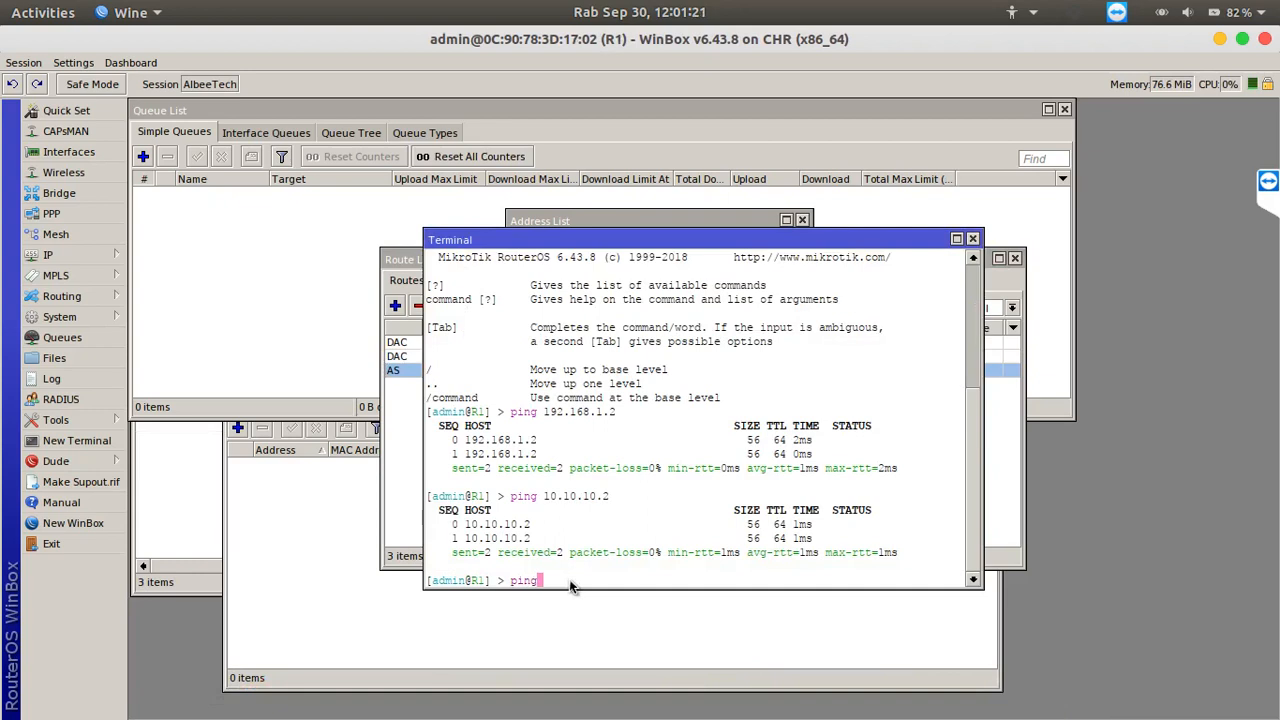
{"action": "type", "text": "ping 192.168.2.2"}
{"action": "key", "text": "Return"}
{"action": "key", "text": "ctrl+c"}
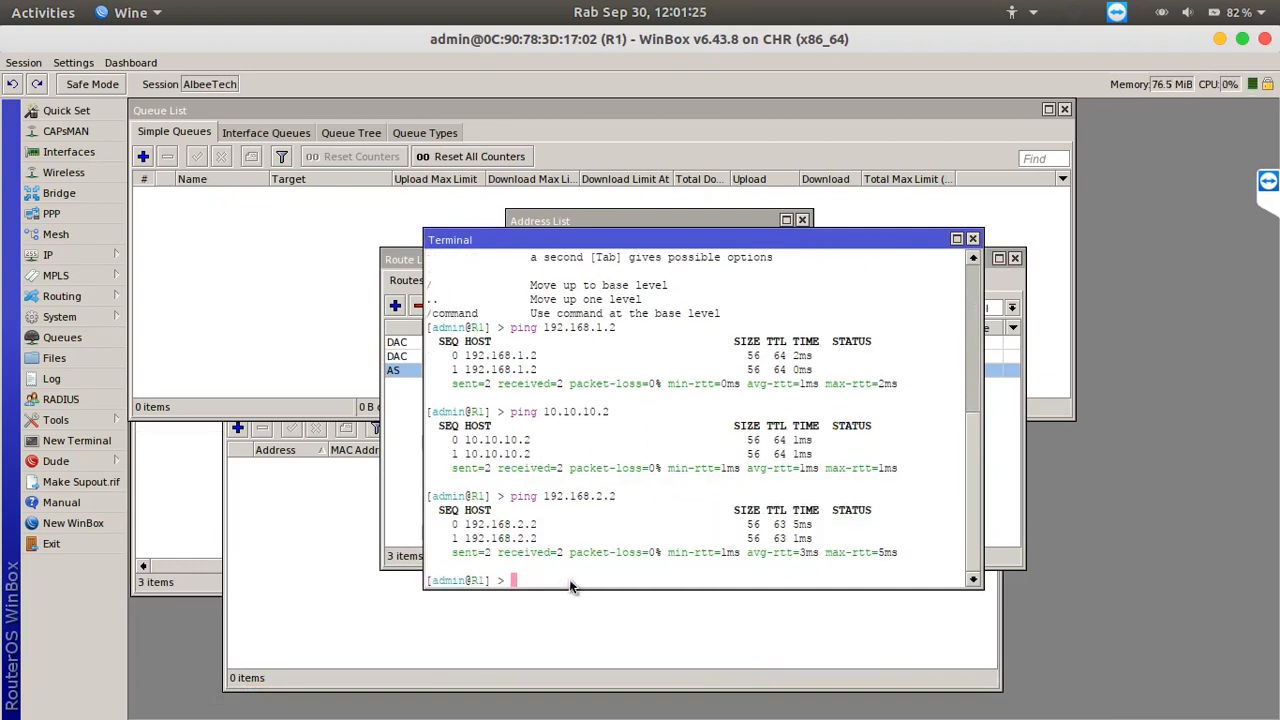
Switch back to GNS3 to review the finished static routing topology
{"action": "mouse_move", "coordinate": [644, 712]}
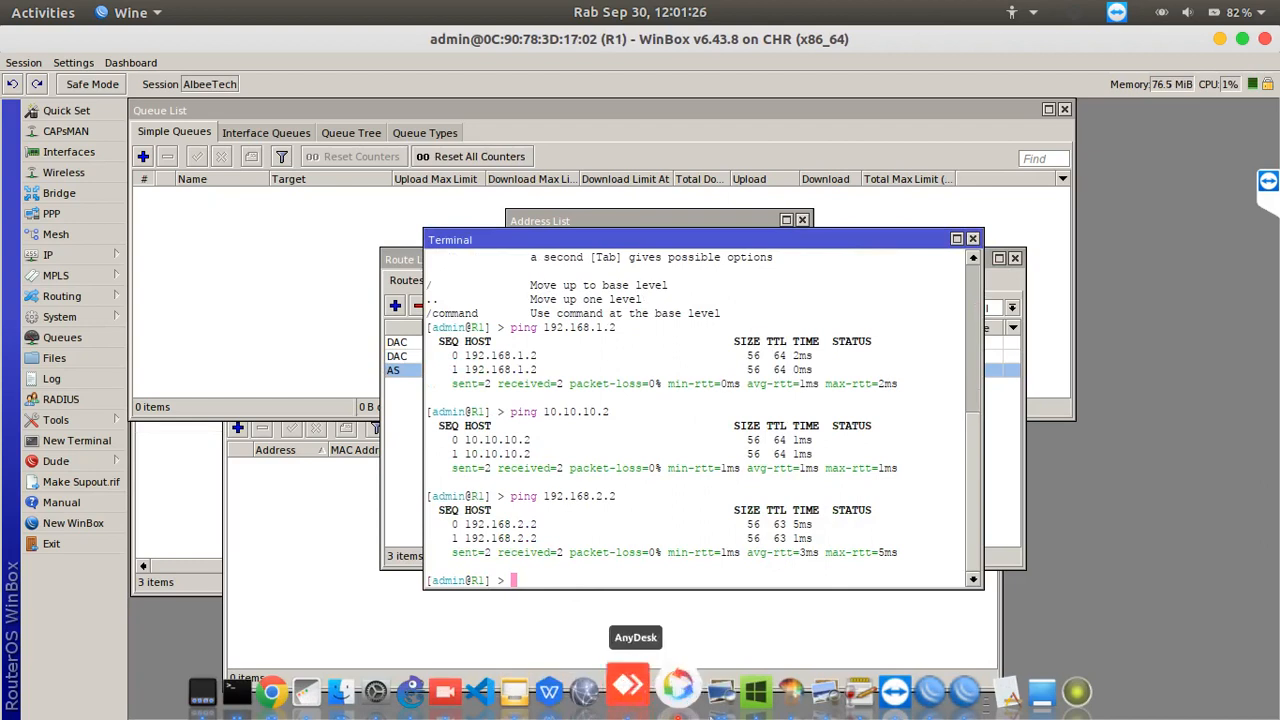
{"action": "left_click", "coordinate": [411, 690]}
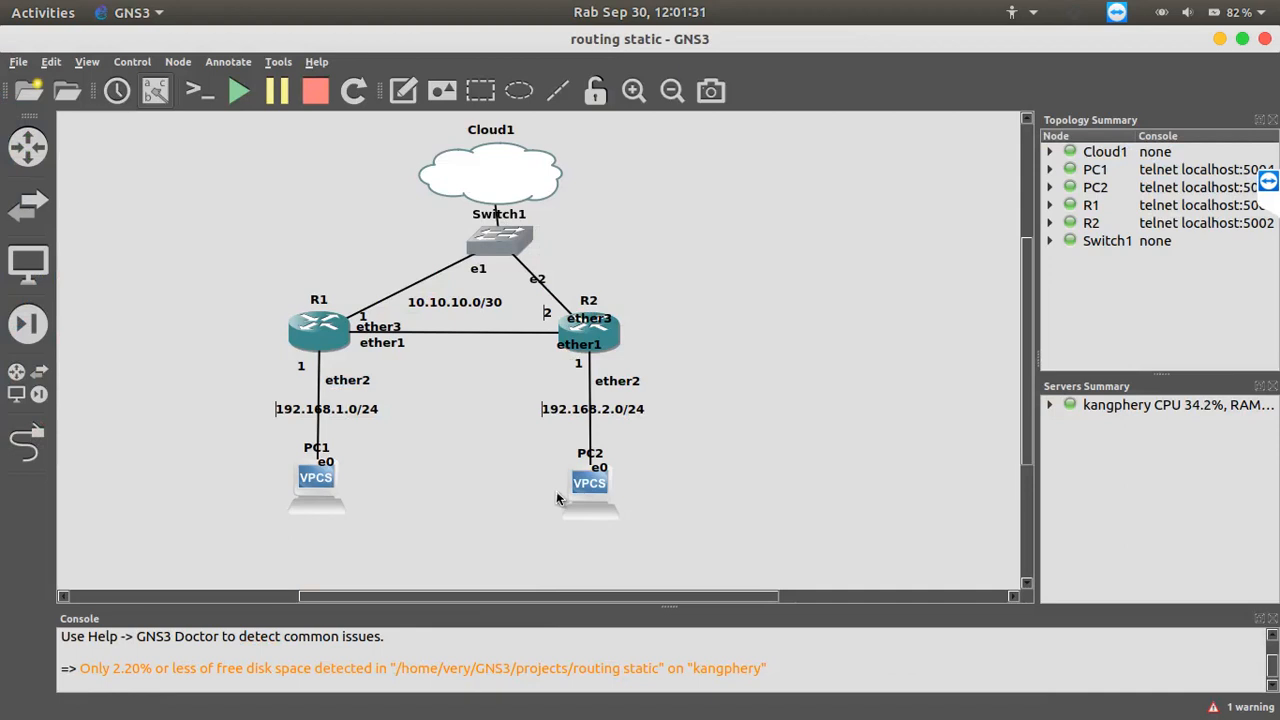
{"action": "left_click", "coordinate": [1068, 20]}
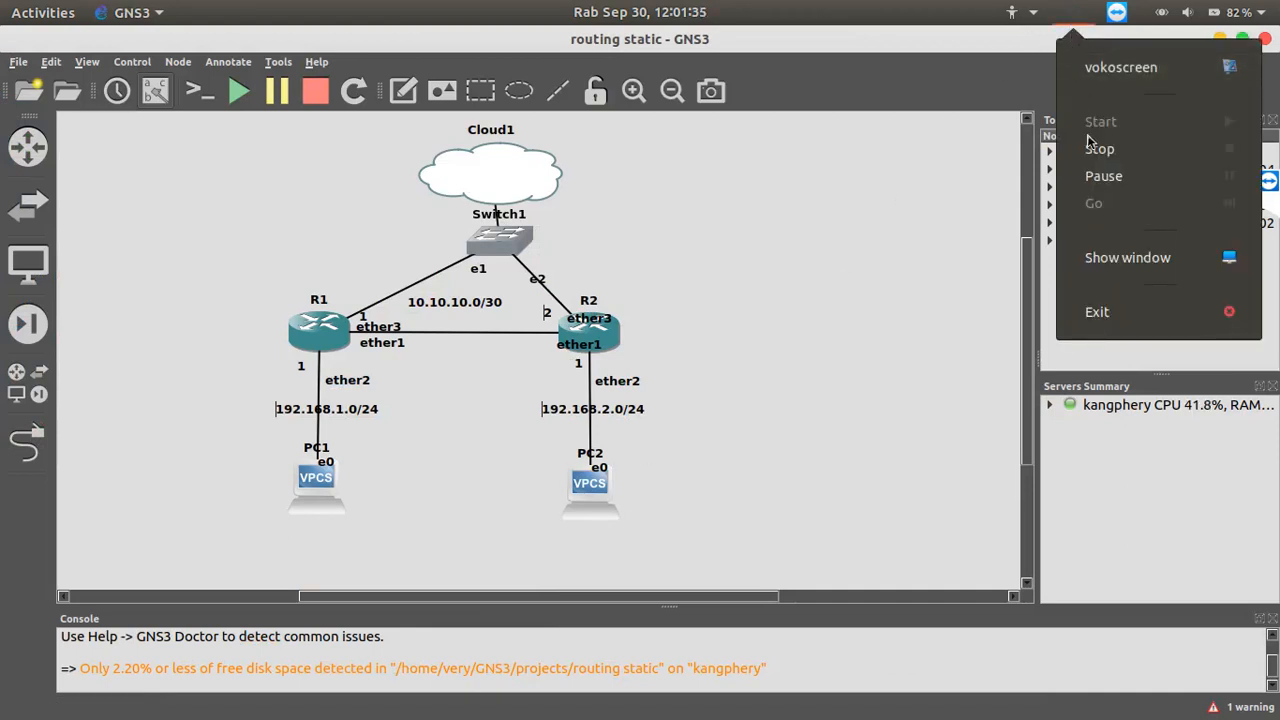